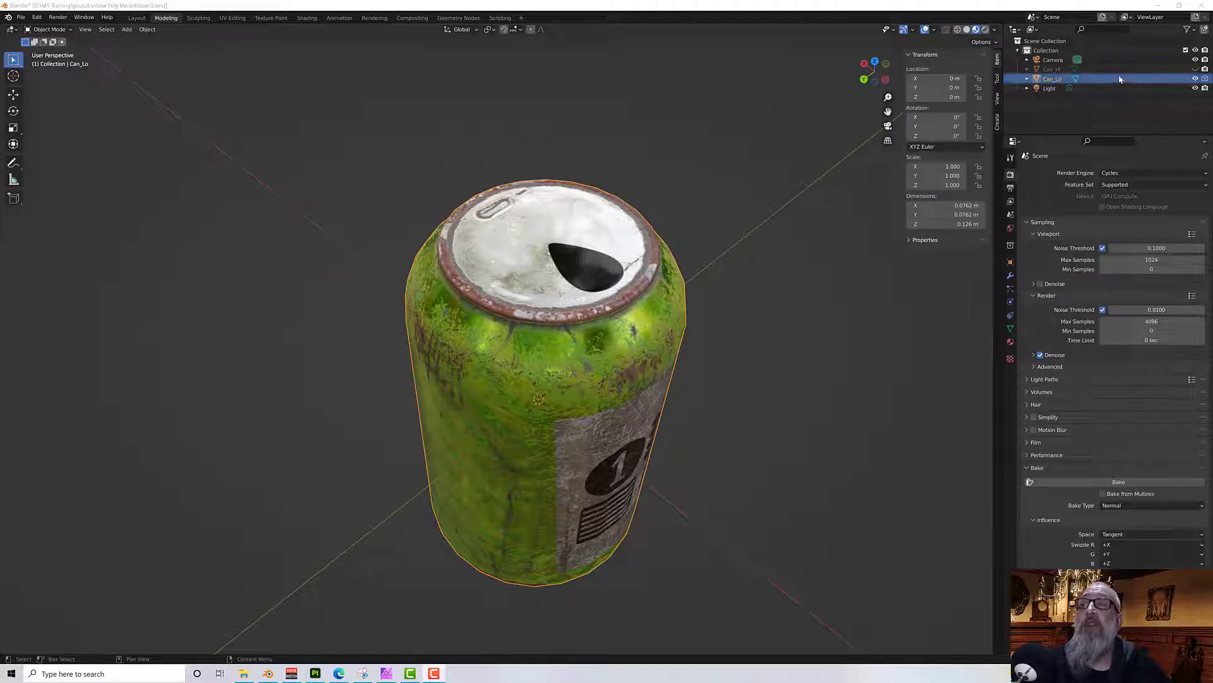
Duplicate the Can_Lo object three times, leaving every copy in place on top of the original.
middle_click_drag(784, 209, 611, 179)
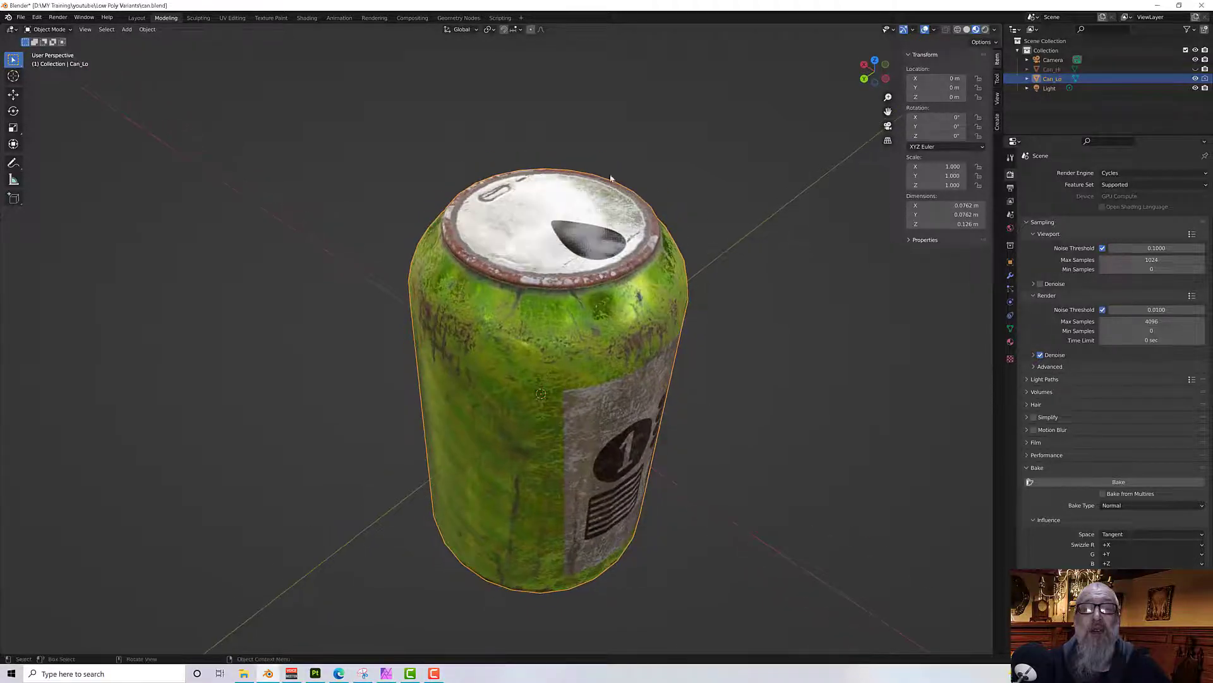
middle_click_drag(596, 330, 639, 352)
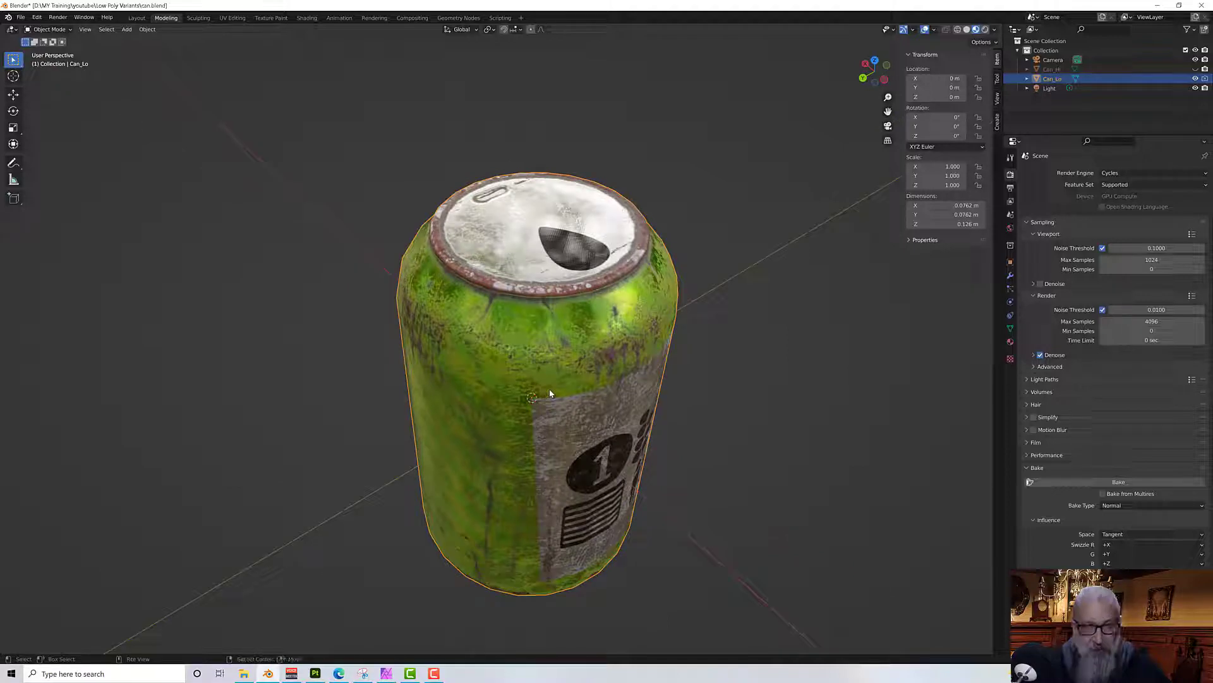
key("shift+d")
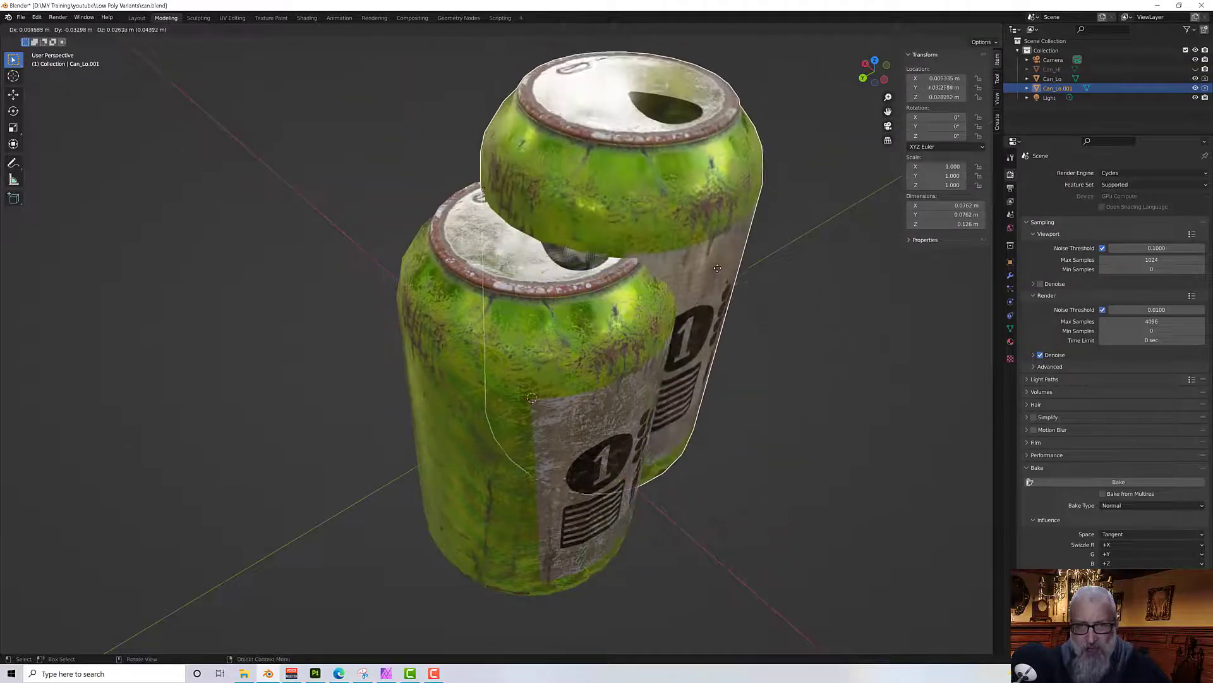
right_click(718, 267)
middle_click_drag(755, 314, 821, 285)
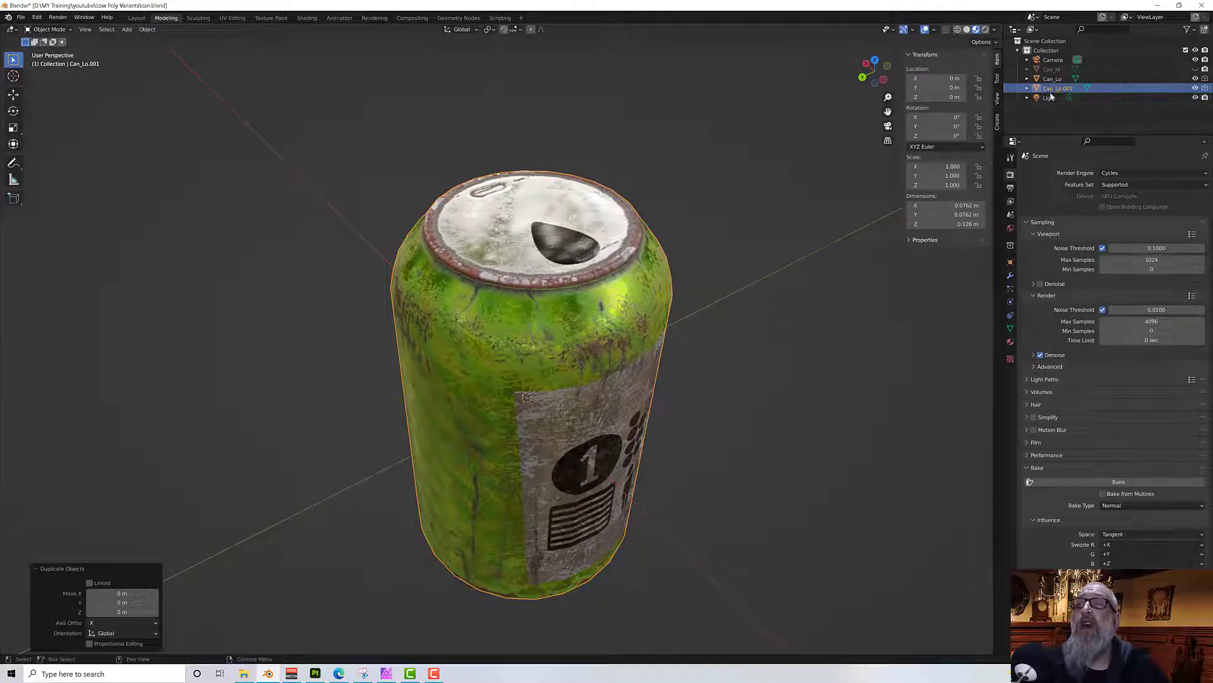
middle_click_drag(857, 240, 828, 259)
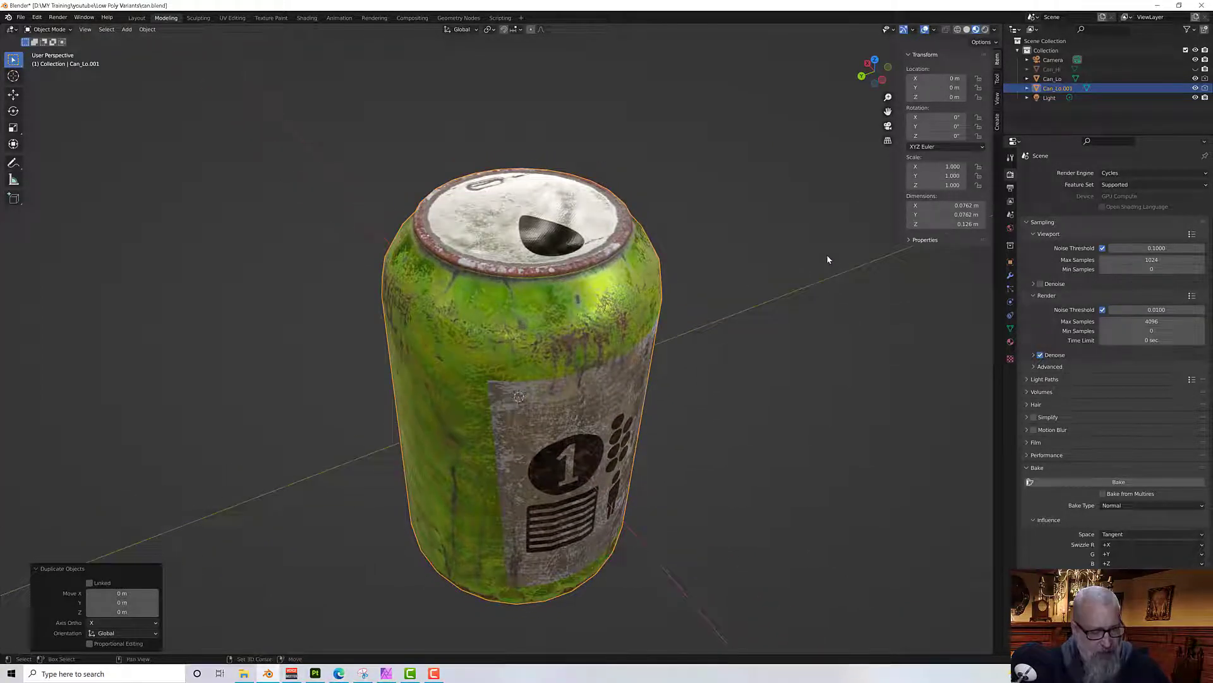
key("shift+d")
right_click(860, 169)
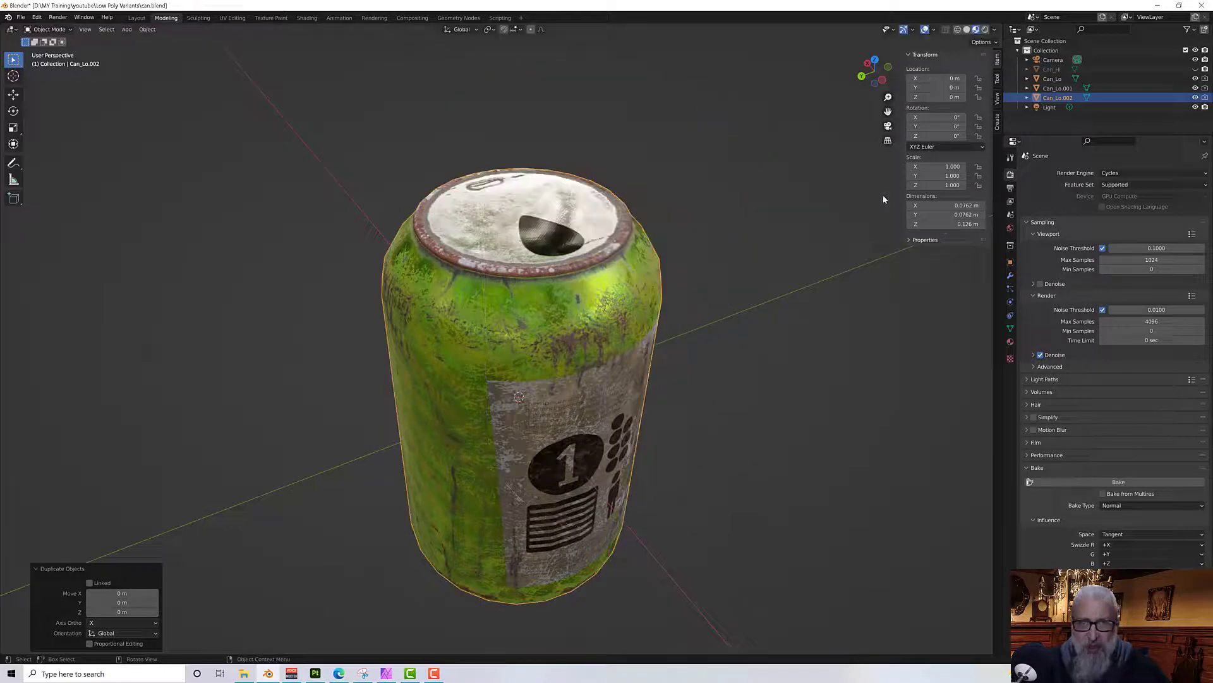
key("shift+d")
right_click(816, 227)
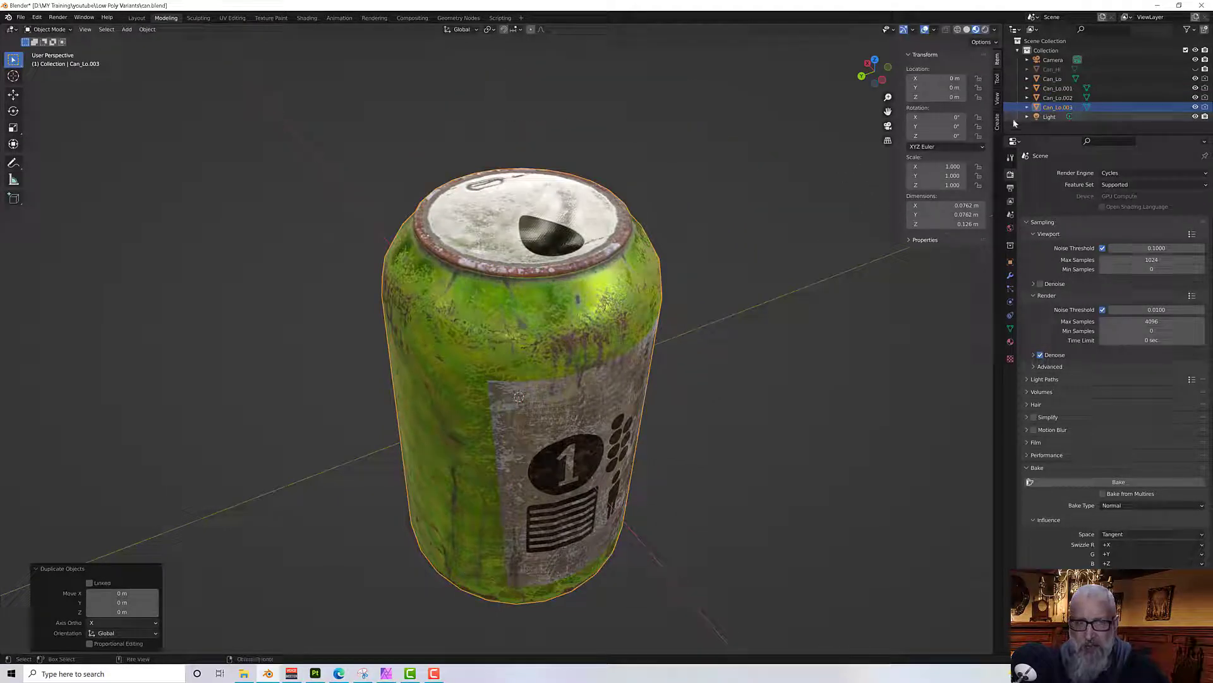
Rename the original can and its three copies in sequence as Can_Lo.001 through Can_Lo.004.
left_click(1066, 80)
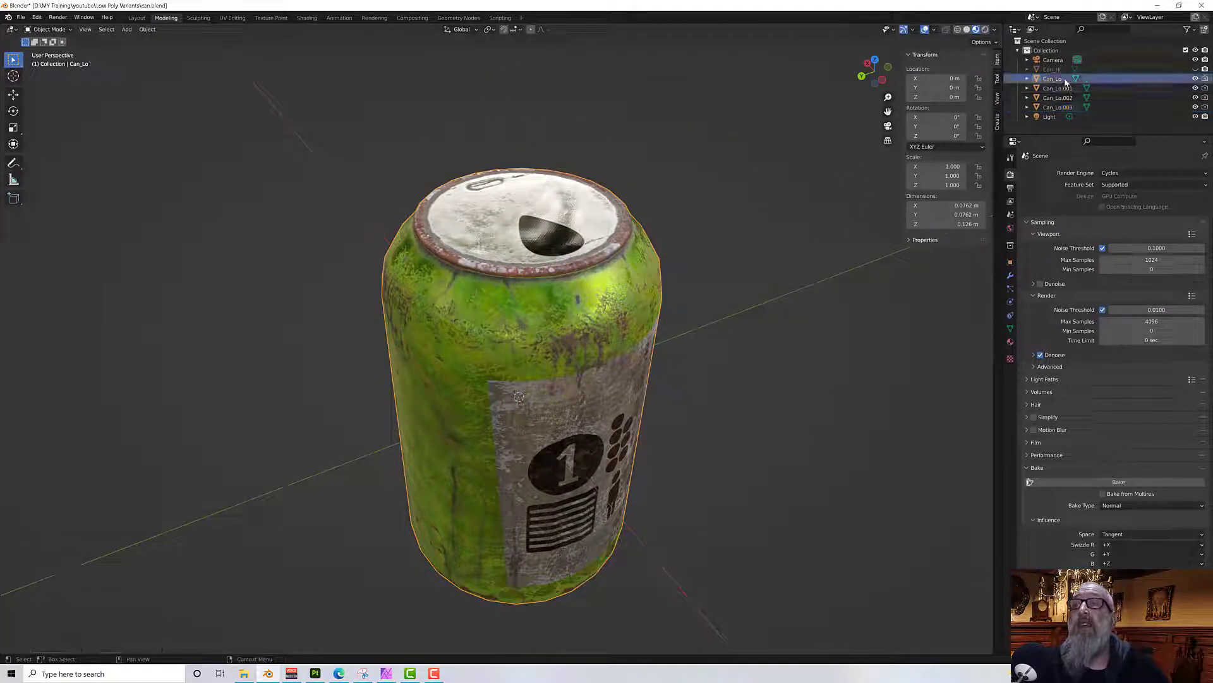
double_click(1066, 80)
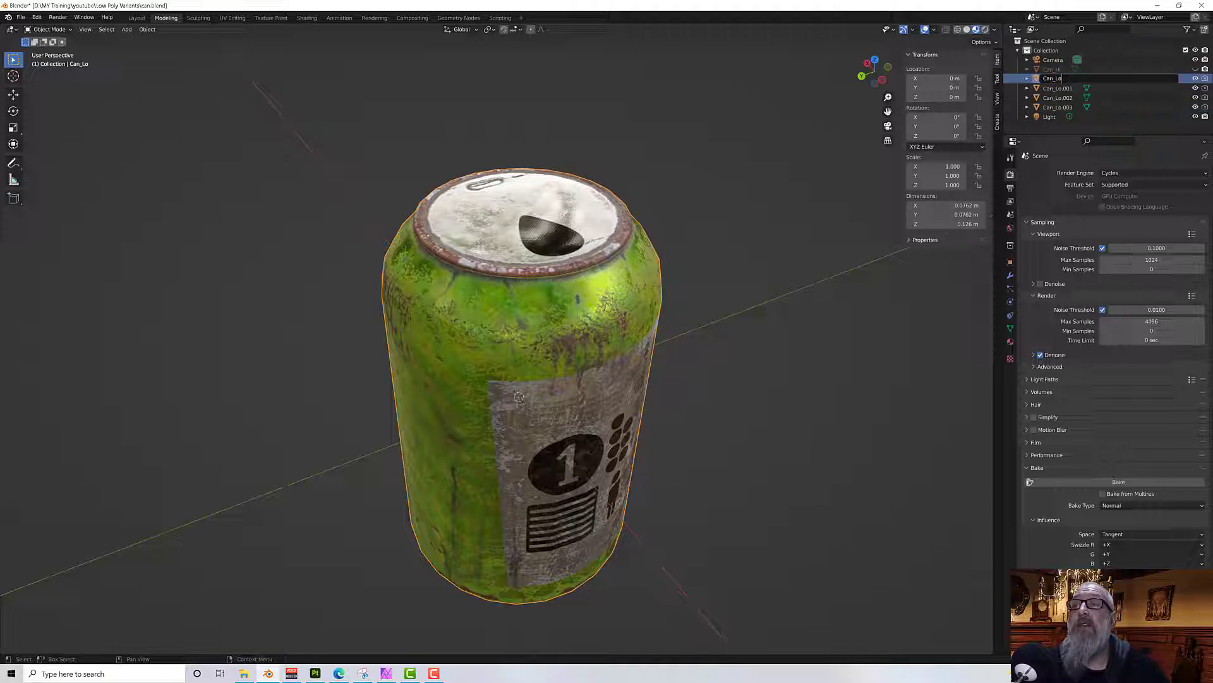
key("Return")
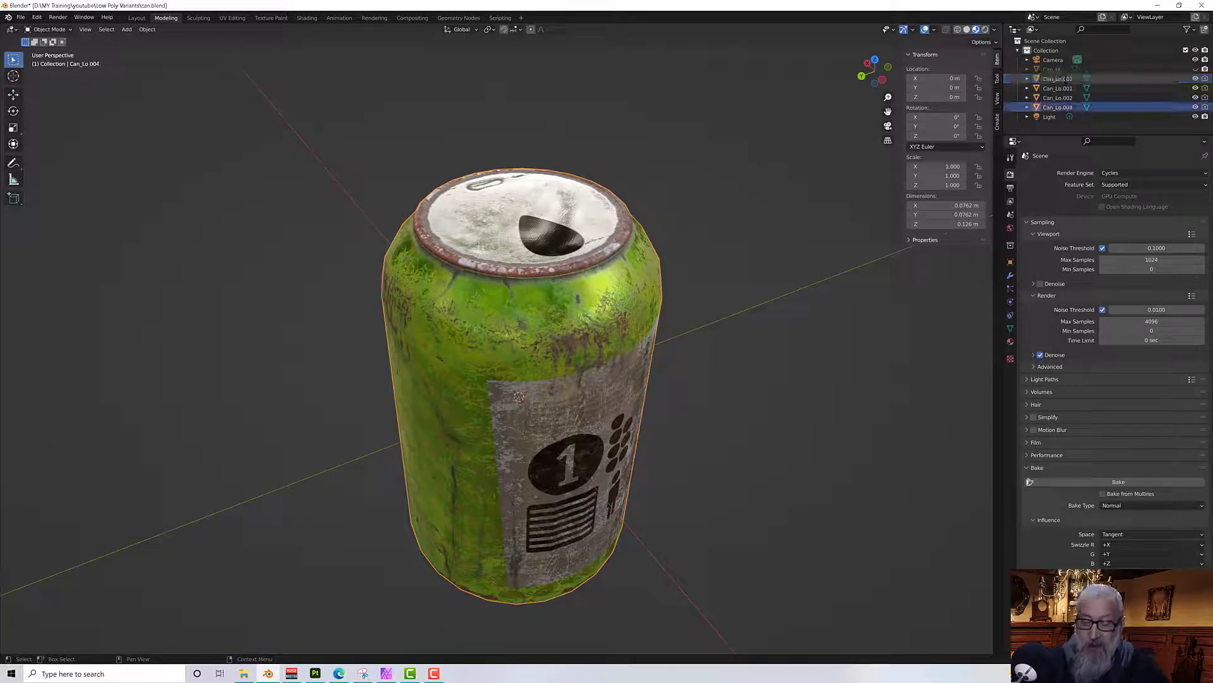
Select Can_Lo.002 and hide Can_Lo.001, Can_Lo.003 and Can_Lo.004 in the viewport.
left_click(1057, 90)
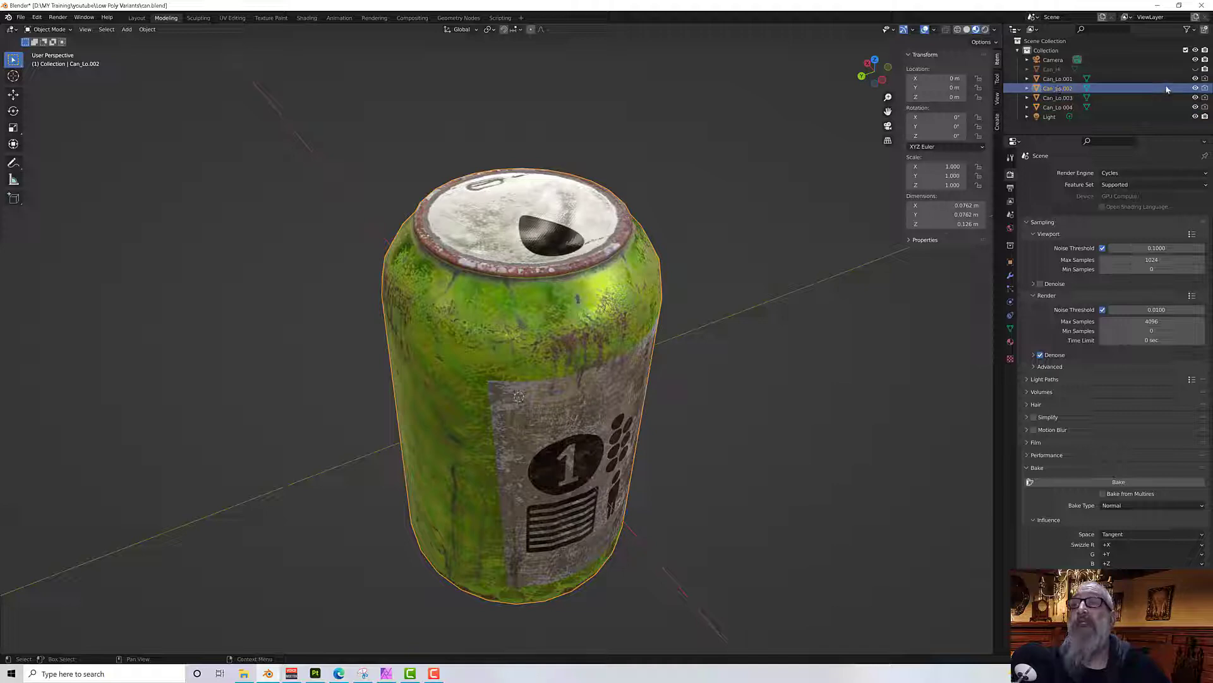
left_click(1195, 97)
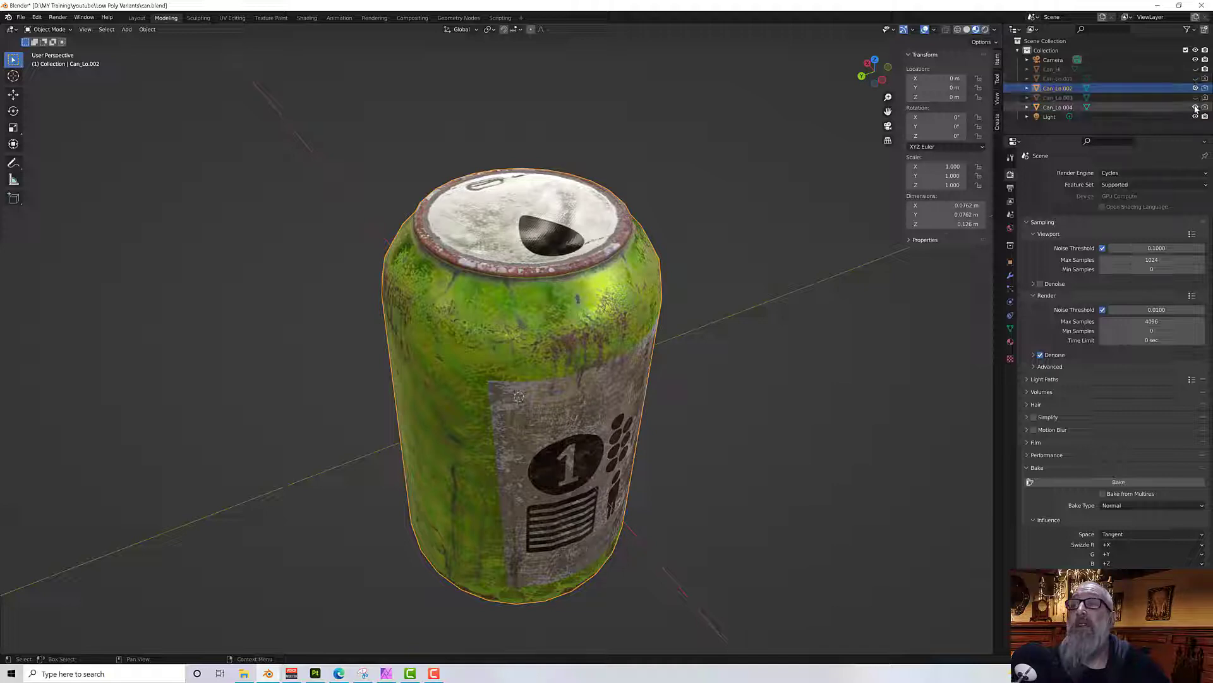
left_click(1195, 107)
middle_click_drag(794, 270, 768, 224)
In the Sculpting workspace, push a deep dent into the middle of Can_Lo.002's side with Elastic Deform at a 317 px radius.
left_click(198, 18)
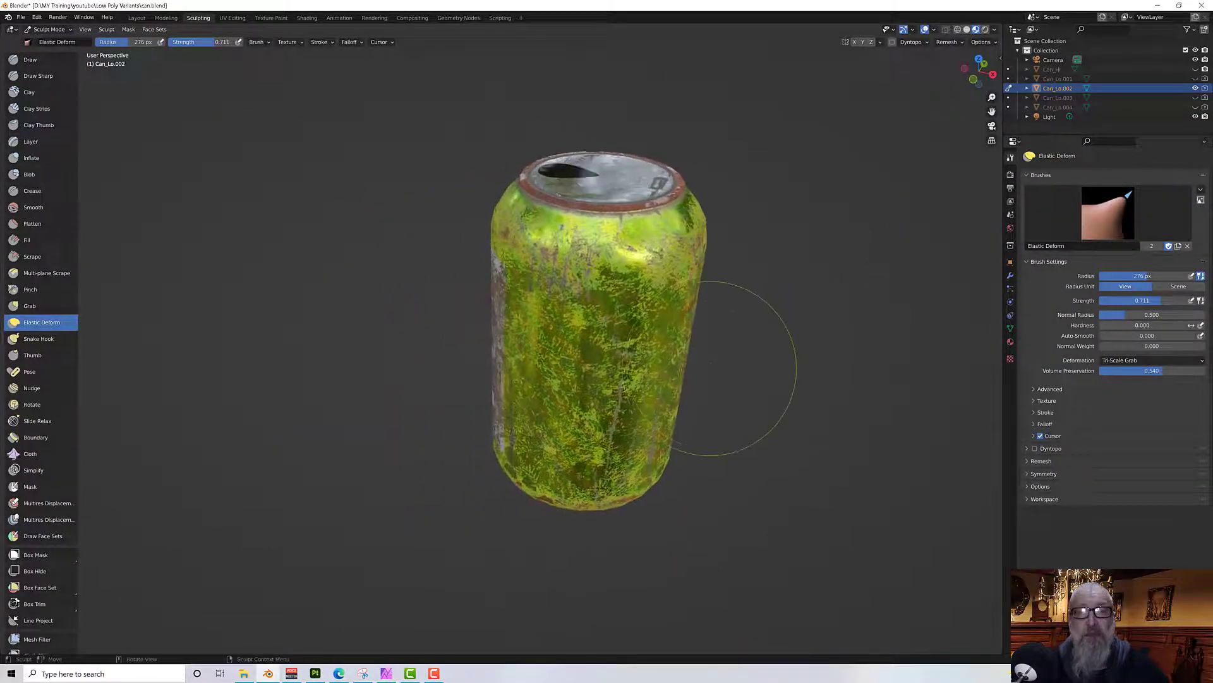
middle_click_drag(717, 352, 551, 346)
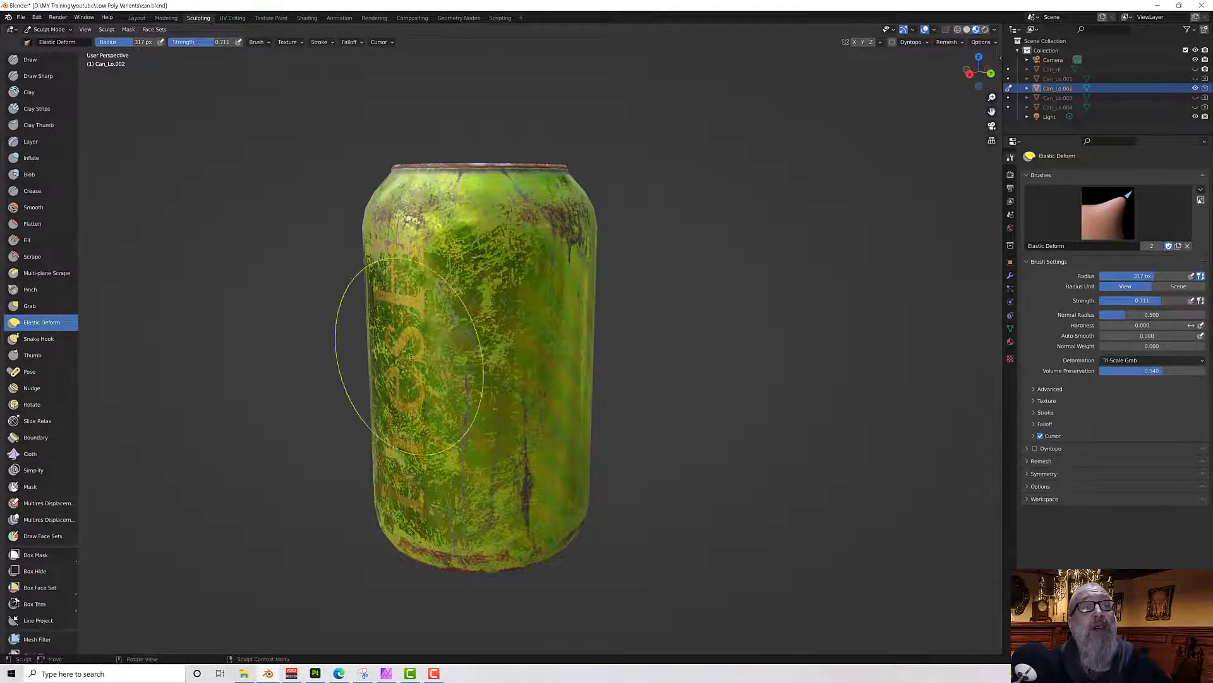
middle_click_drag(579, 347, 650, 347)
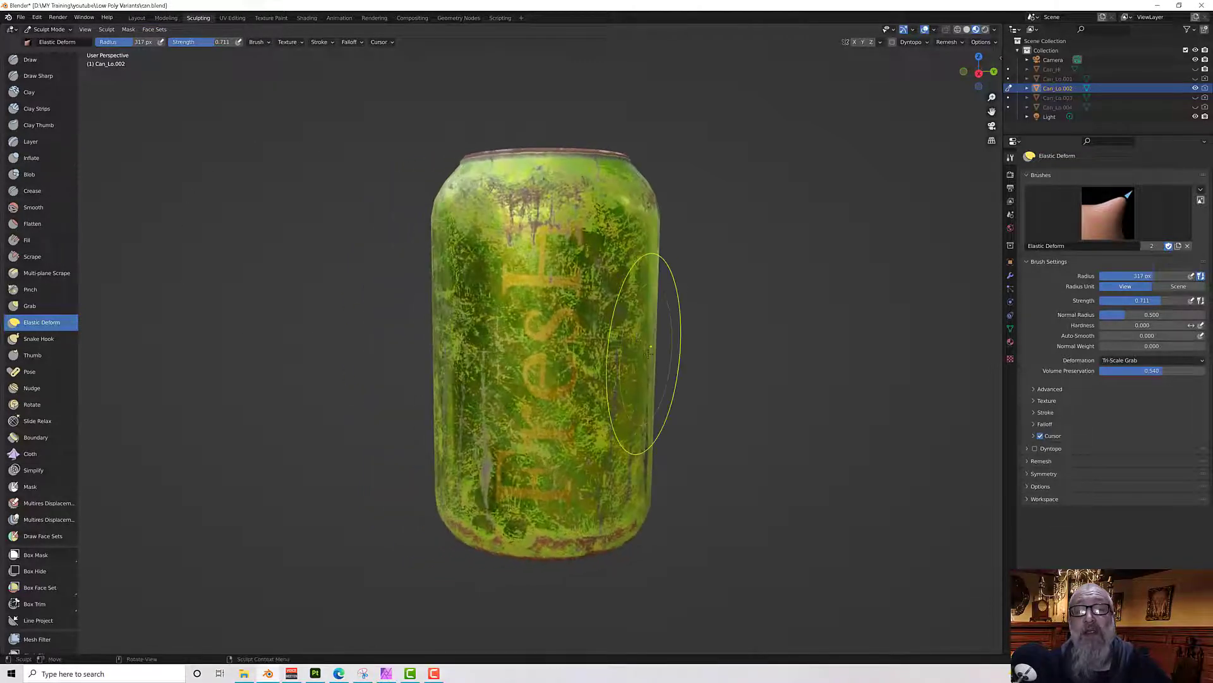
left_click_drag(643, 350, 228, 358)
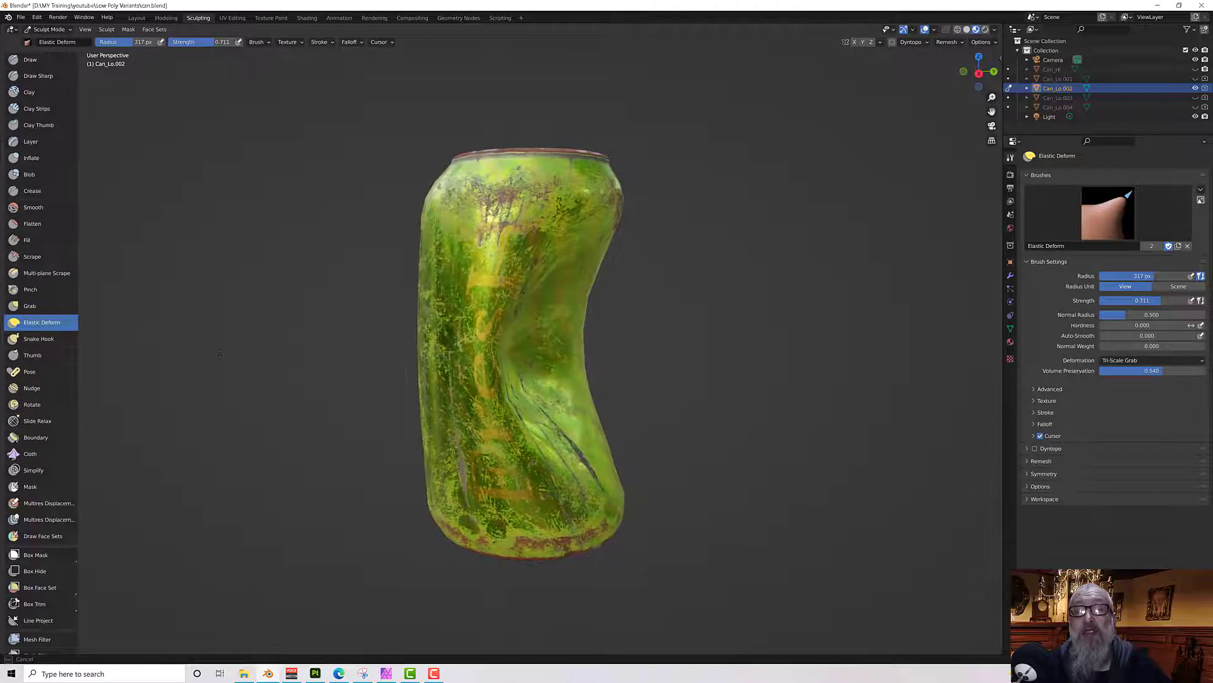
Push in further sides of Can_Lo.002 with Elastic Deform and inspect the crushed shape from several angles.
middle_click_drag(506, 354, 244, 368)
mouse_move(420, 346)
left_mouse_down()
mouse_move(534, 344)
mouse_move(543, 321)
mouse_move(531, 316)
left_mouse_up()
middle_click_drag(547, 318, 491, 337)
left_click_drag(527, 358, 520, 358)
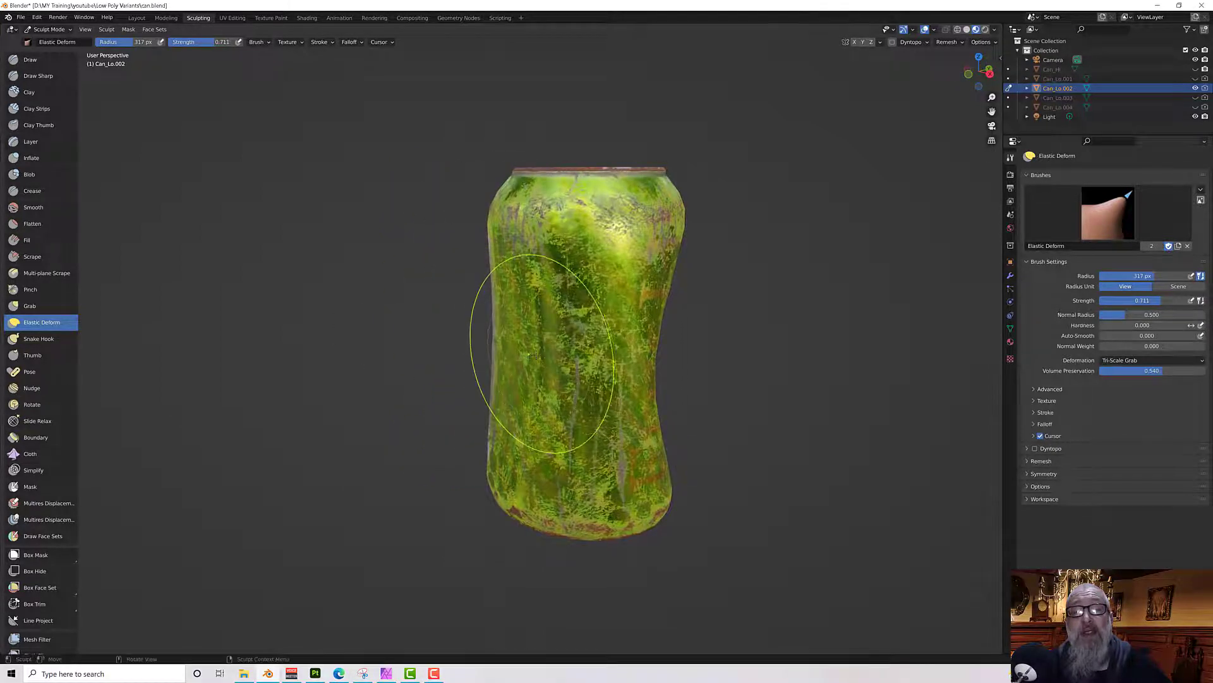
mouse_move(582, 346)
middle_mouse_down()
mouse_move(462, 335)
mouse_move(499, 353)
middle_mouse_up()
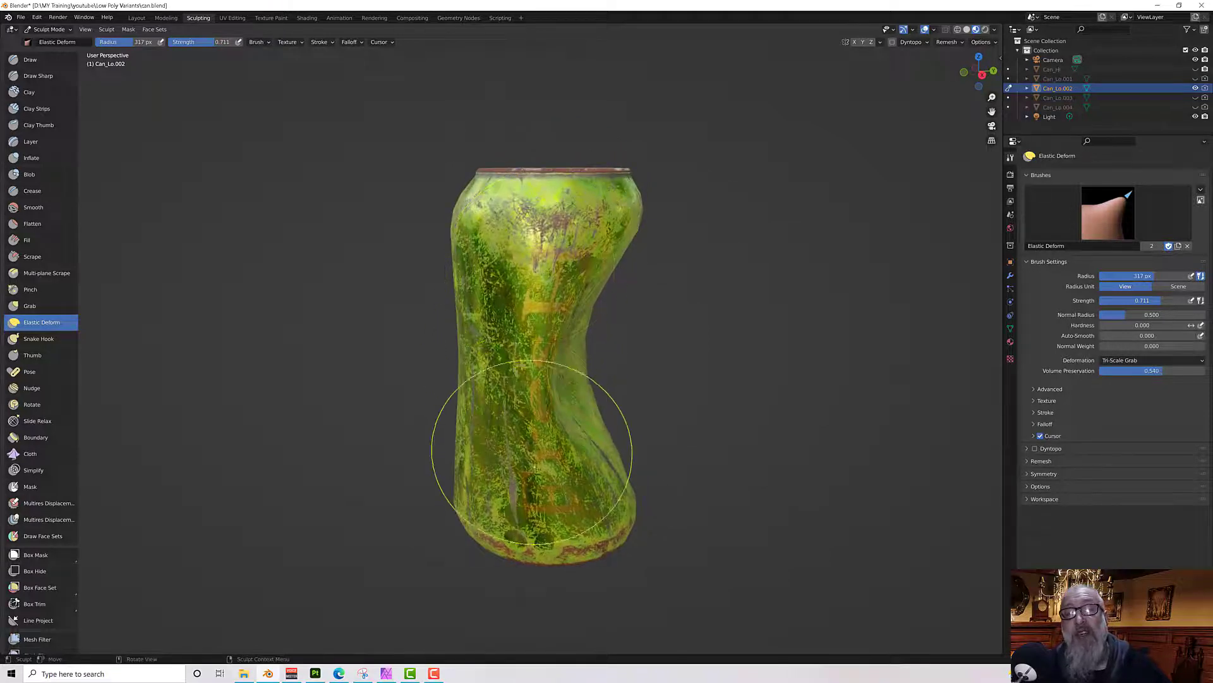
middle_click_drag(501, 447, 476, 390)
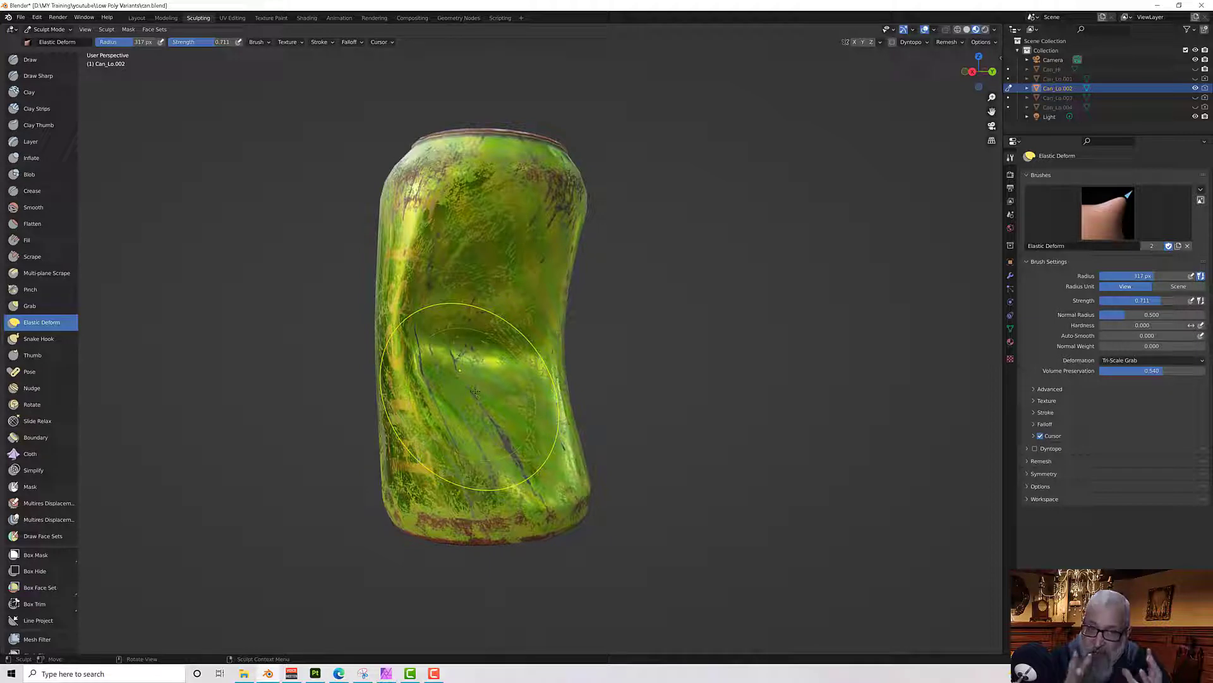
middle_click_drag(632, 297, 695, 332)
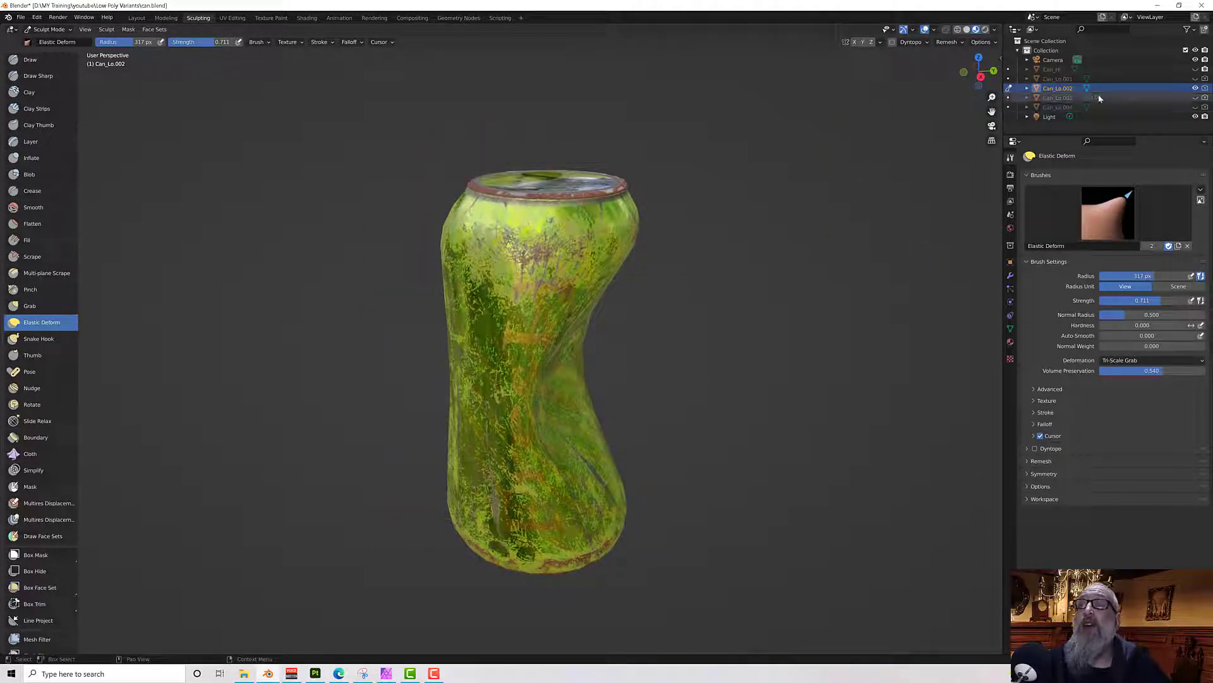
Hide the crushed Can_Lo.002 and show Can_Lo.003 in its place.
left_click(1195, 88)
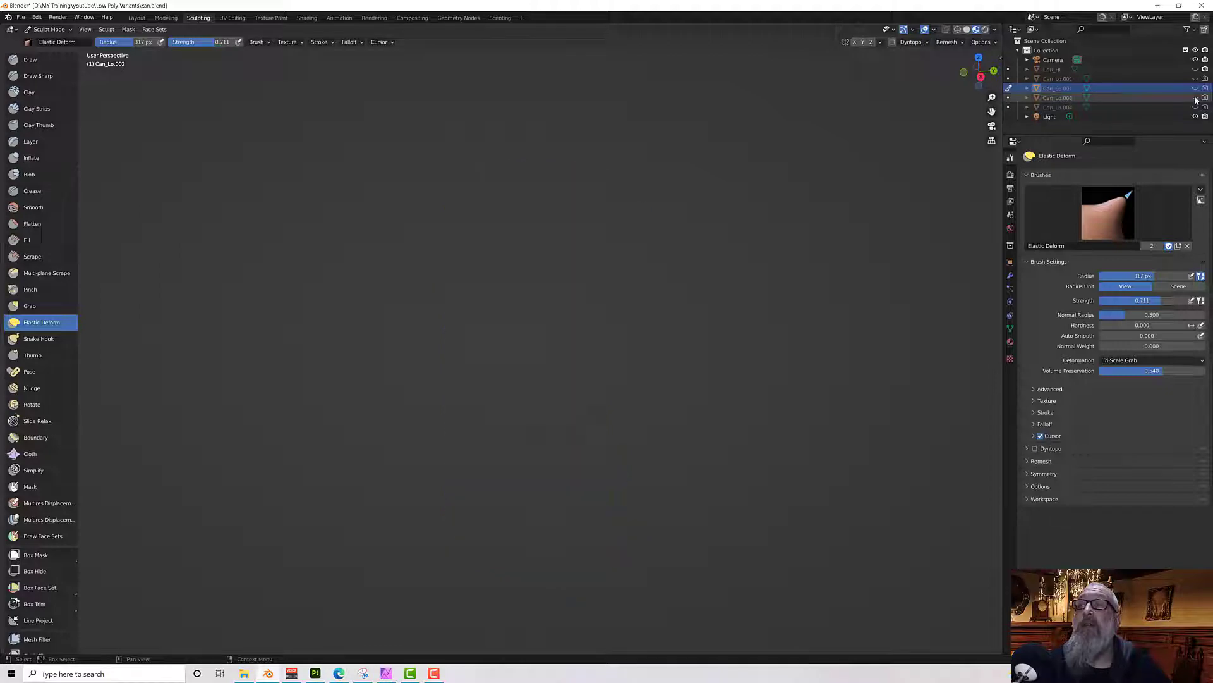
left_click(1195, 98)
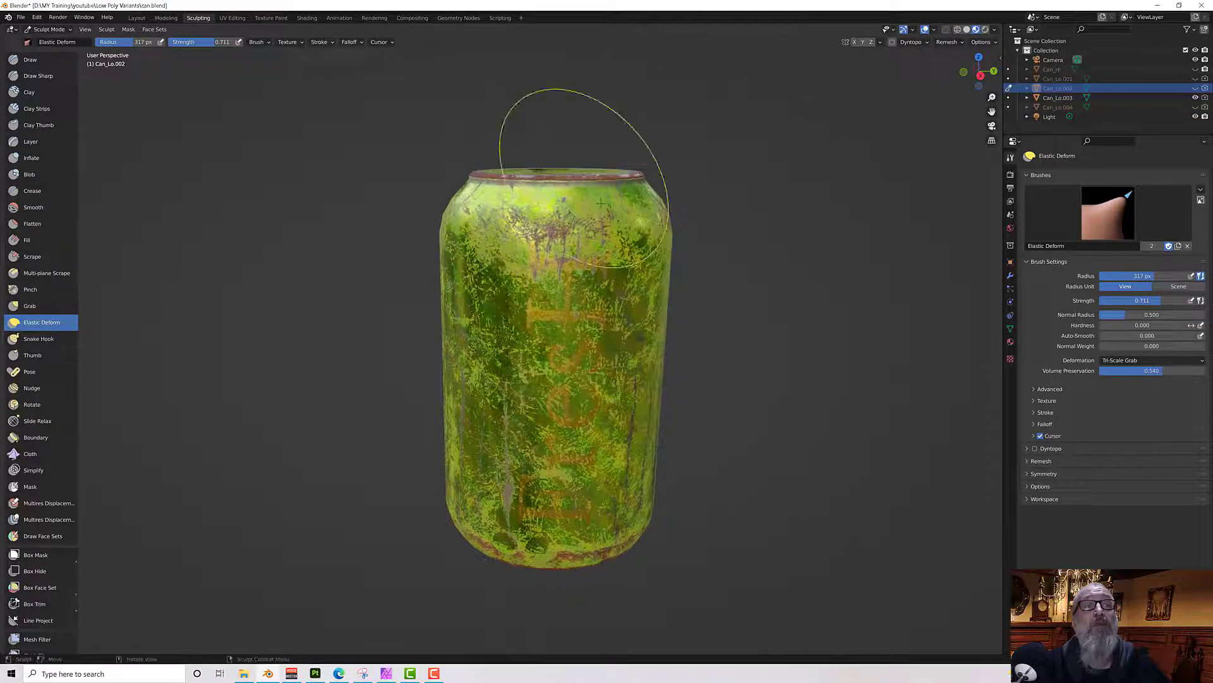
middle_click_drag(736, 379, 644, 304)
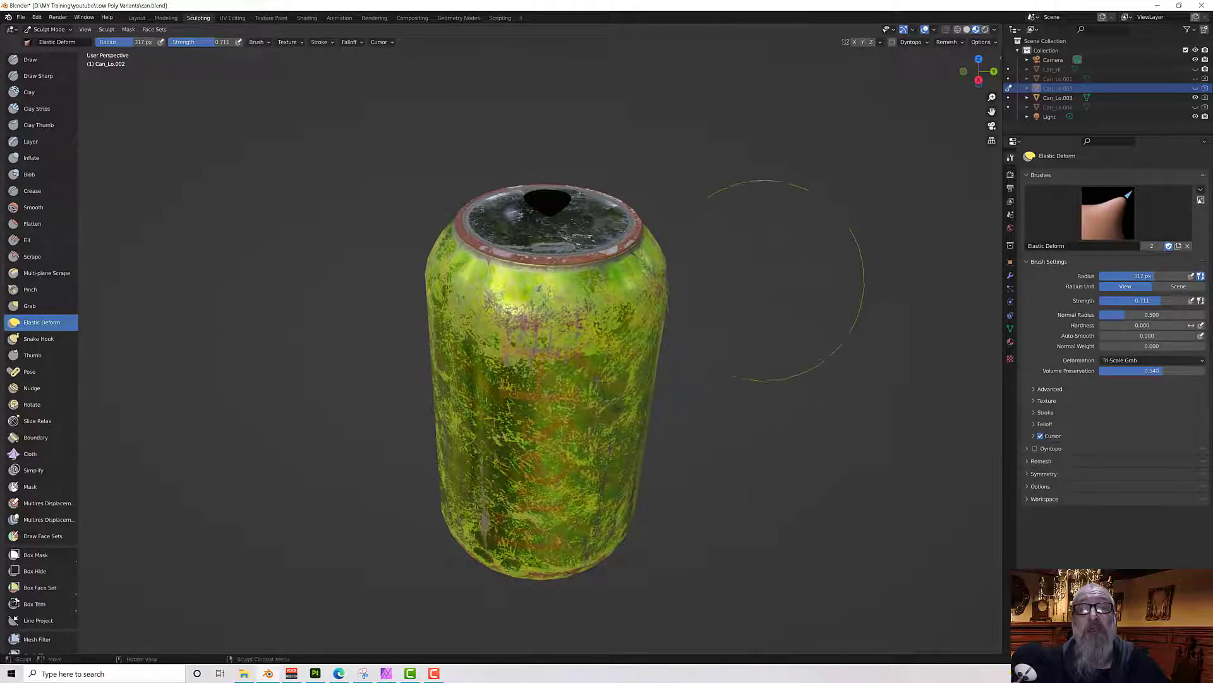
Leave sculpting by switching to Object Mode, and return to the Modeling workspace.
key("Tab")
middle_click_drag(790, 269, 707, 238)
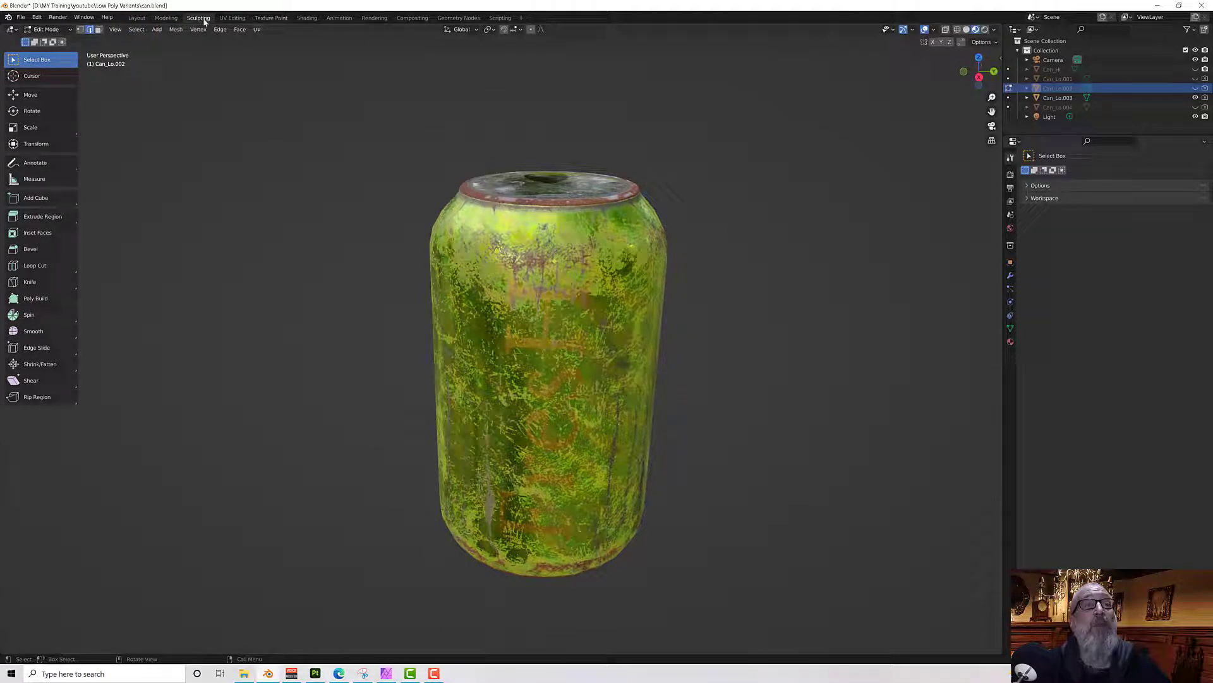
left_click(47, 29)
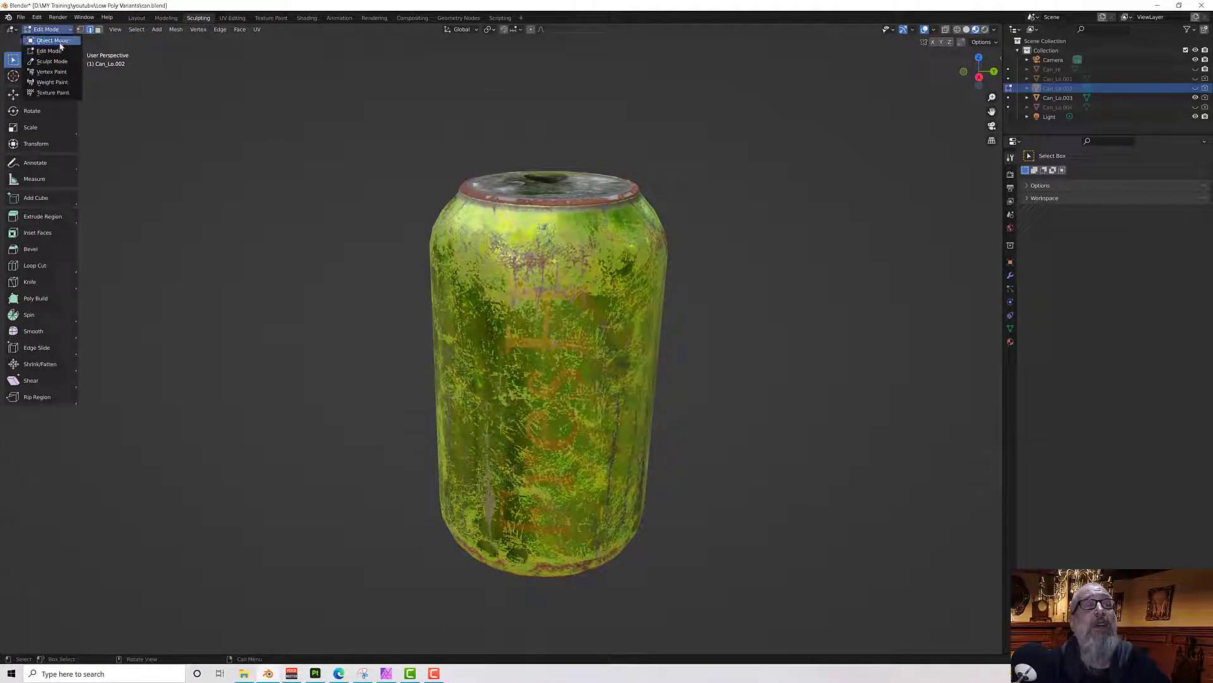
left_click(60, 42)
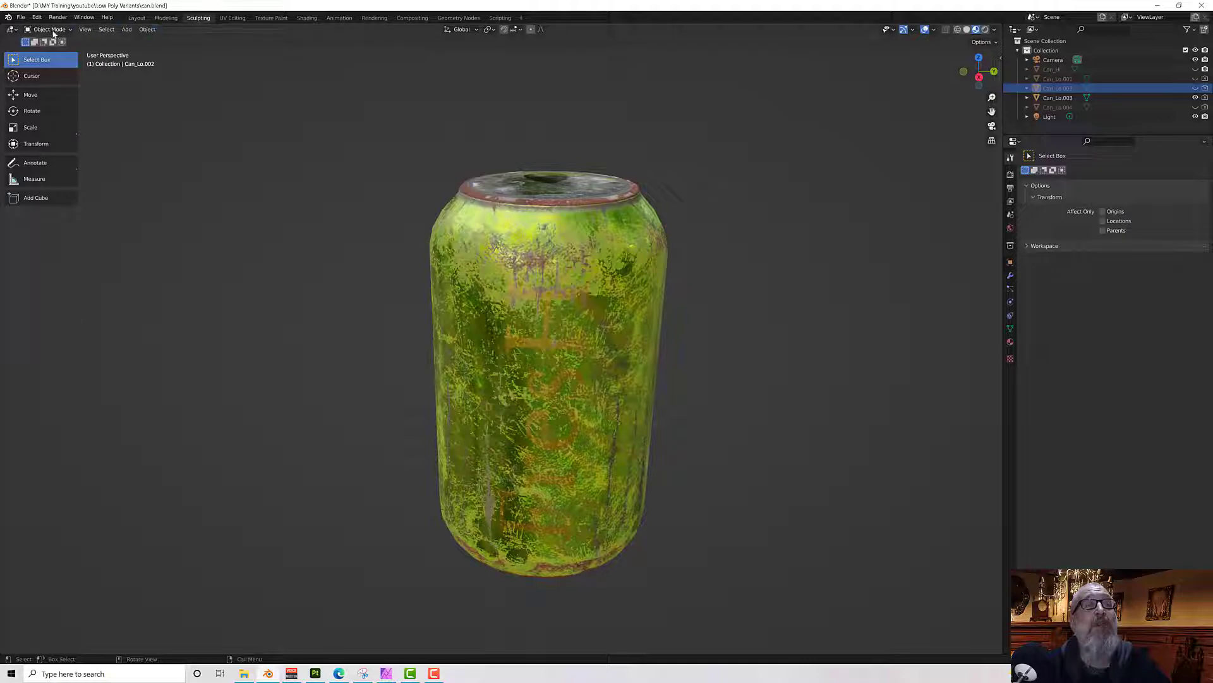
left_click(52, 31)
middle_click_drag(240, 205, 237, 229)
left_click(164, 19)
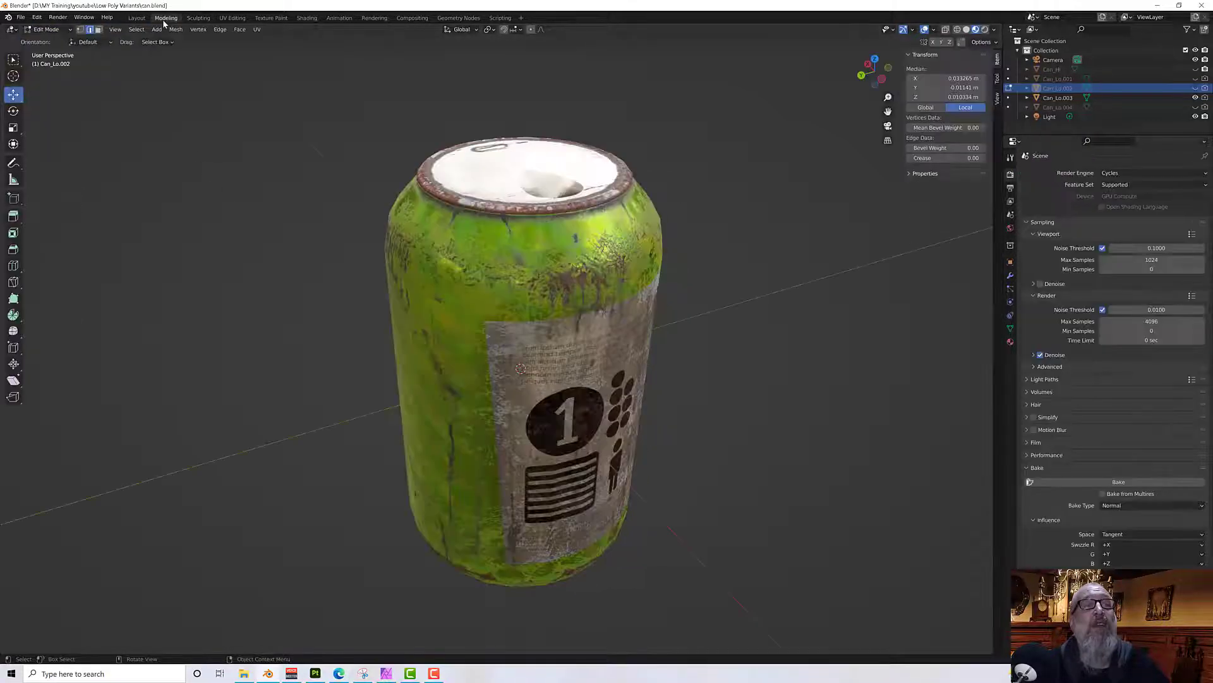
middle_click_drag(210, 165, 210, 163)
Try to sculpt the visible can's upper rim in Sculpt Mode with the SculptDraw brush.
left_click(67, 31)
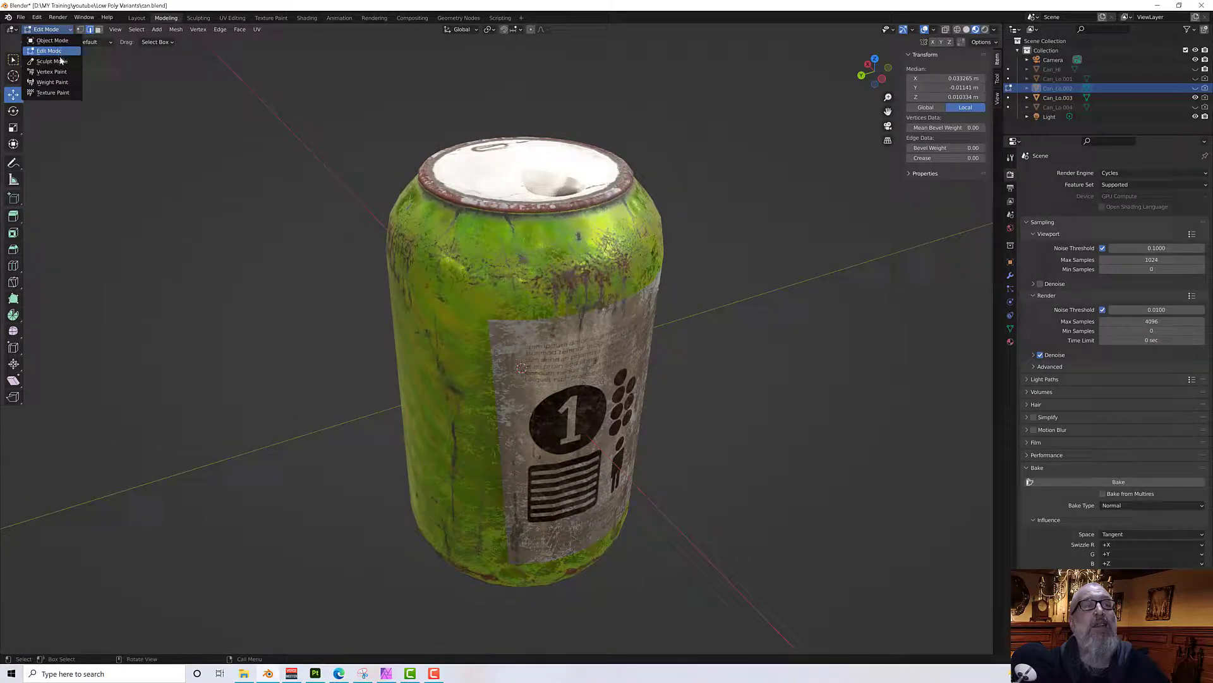
left_click(51, 61)
mouse_move(380, 316)
middle_mouse_down()
mouse_move(401, 324)
mouse_move(546, 222)
middle_mouse_up()
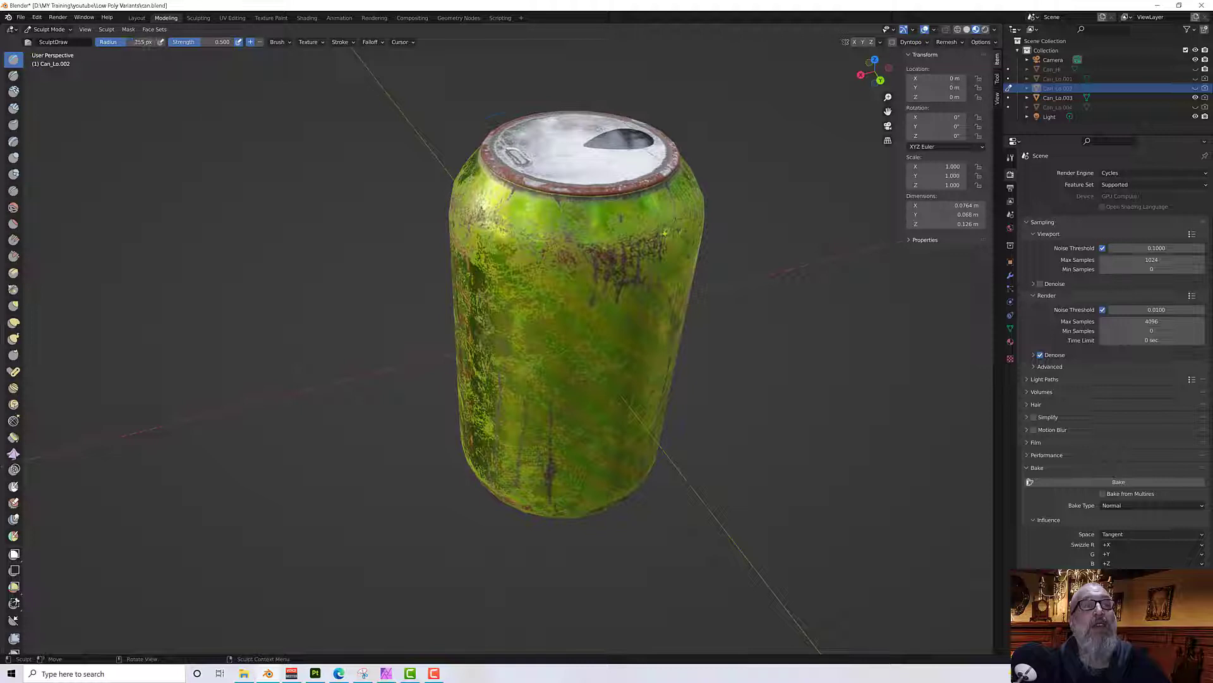
mouse_move(538, 178)
left_mouse_down()
mouse_move(546, 211)
mouse_move(536, 173)
left_mouse_up()
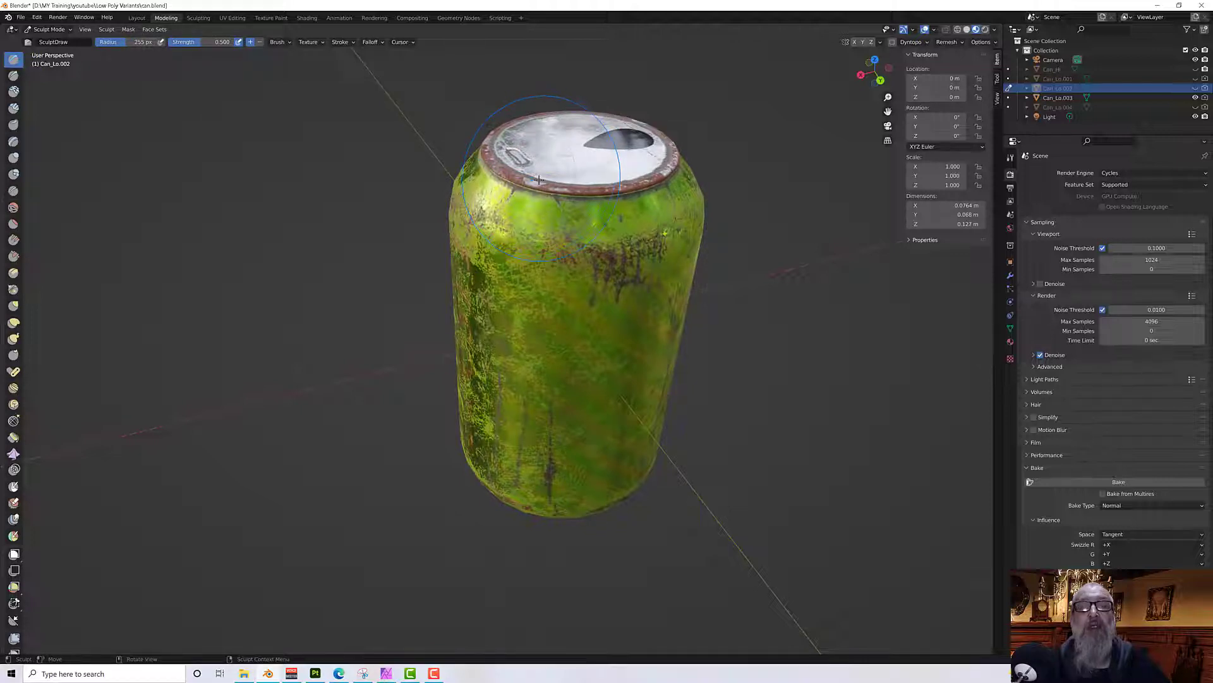
middle_click_drag(539, 180, 568, 203)
Return to Object Mode and make Can_Lo.003 the active object.
left_click(1061, 100)
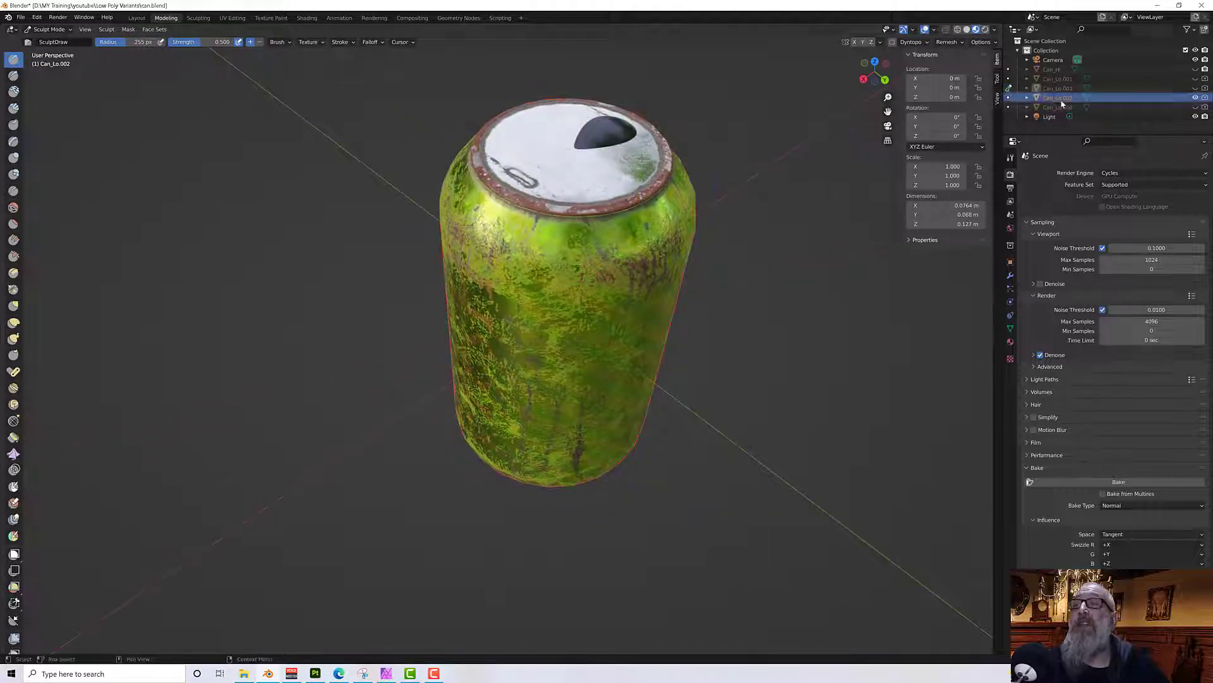
left_click_drag(568, 203, 627, 234)
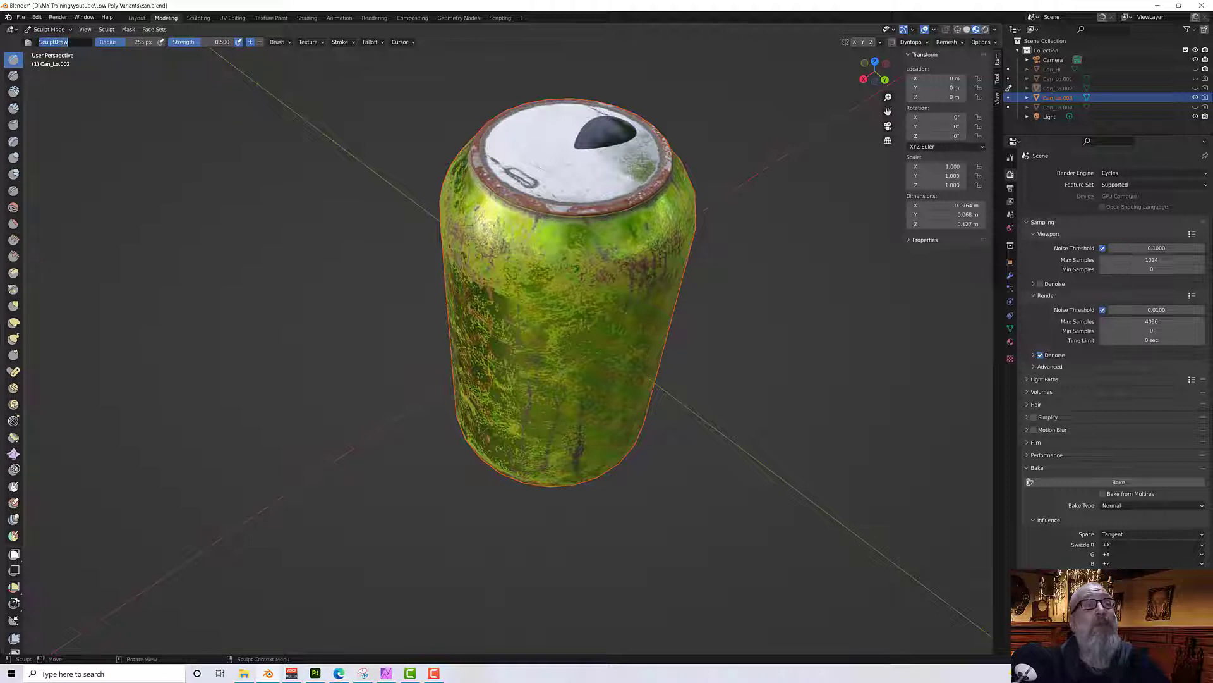
left_click(48, 29)
left_click(60, 56)
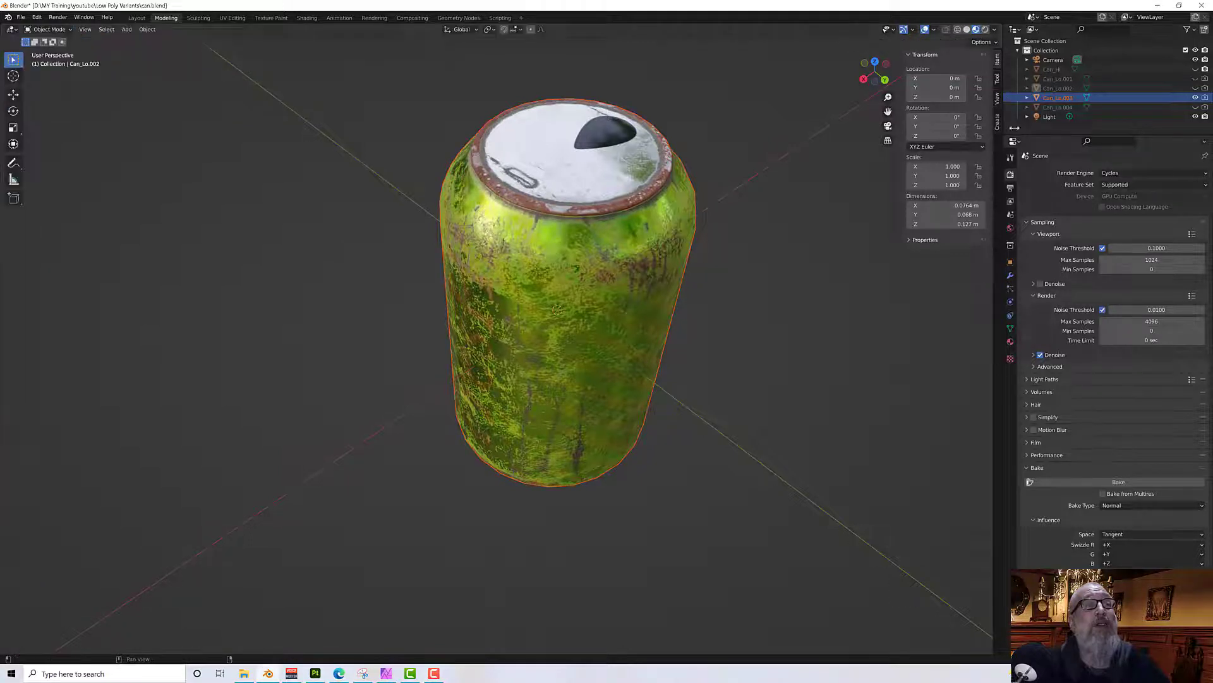
left_click(1051, 99)
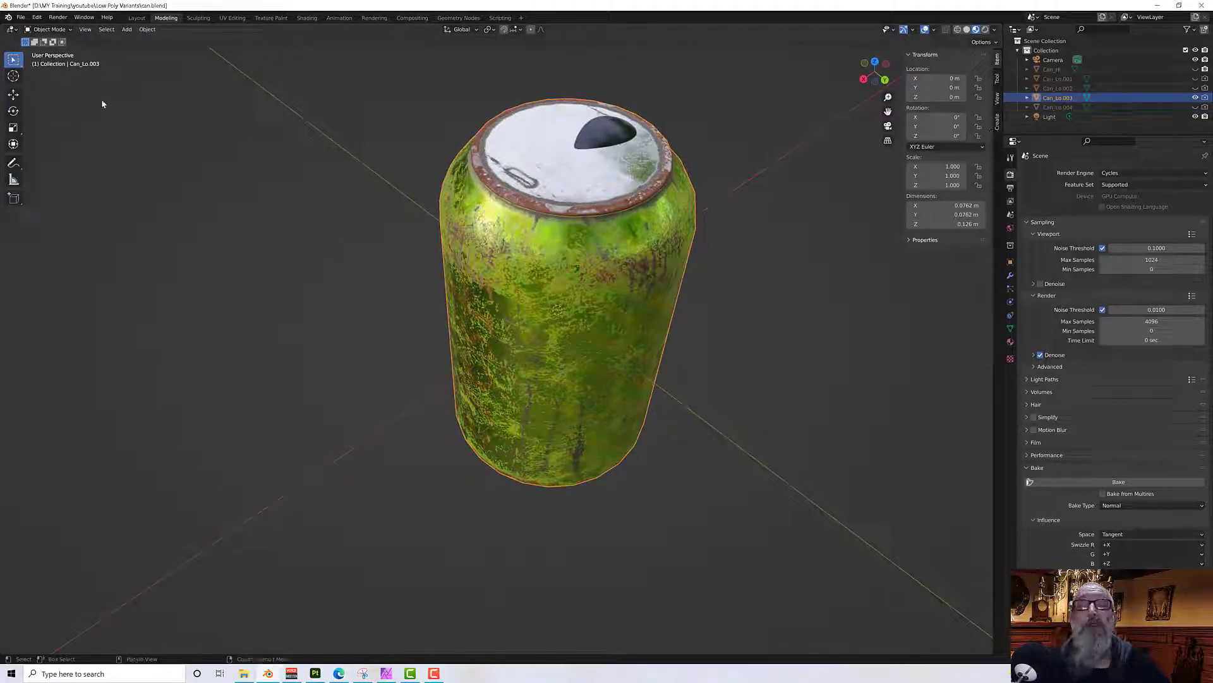
Enter Sculpt Mode on Can_Lo.003 and select the Elastic Deform brush with an enlarged radius.
left_click(62, 30)
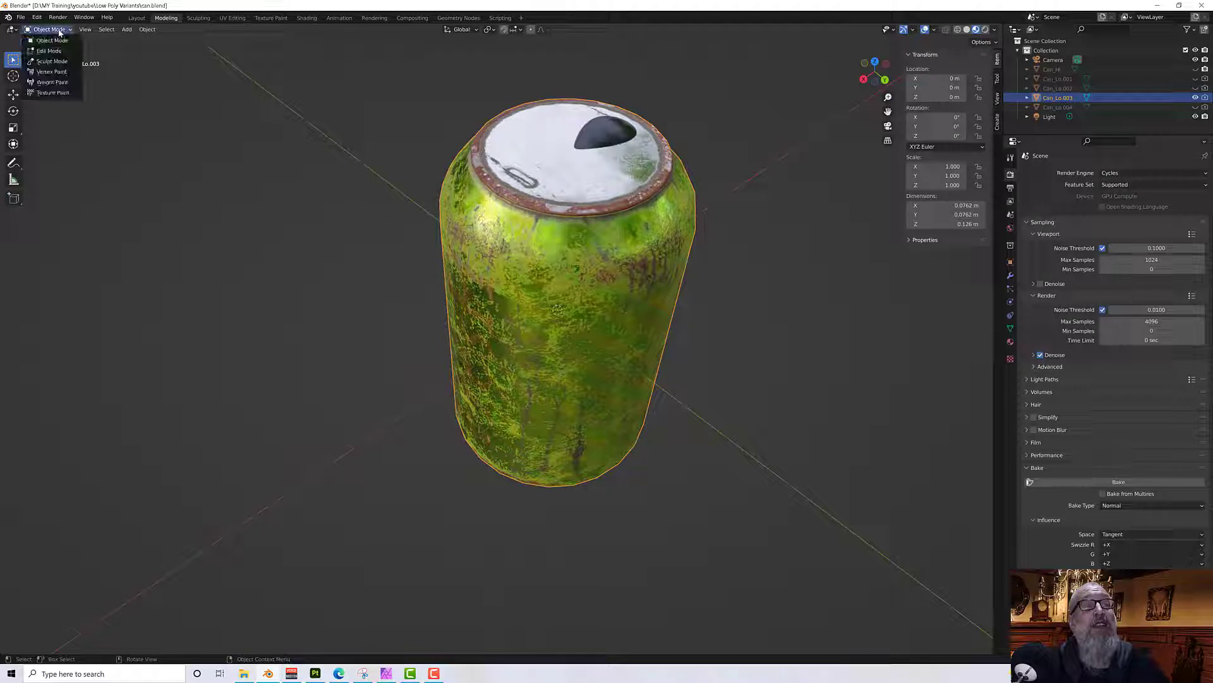
left_click(63, 63)
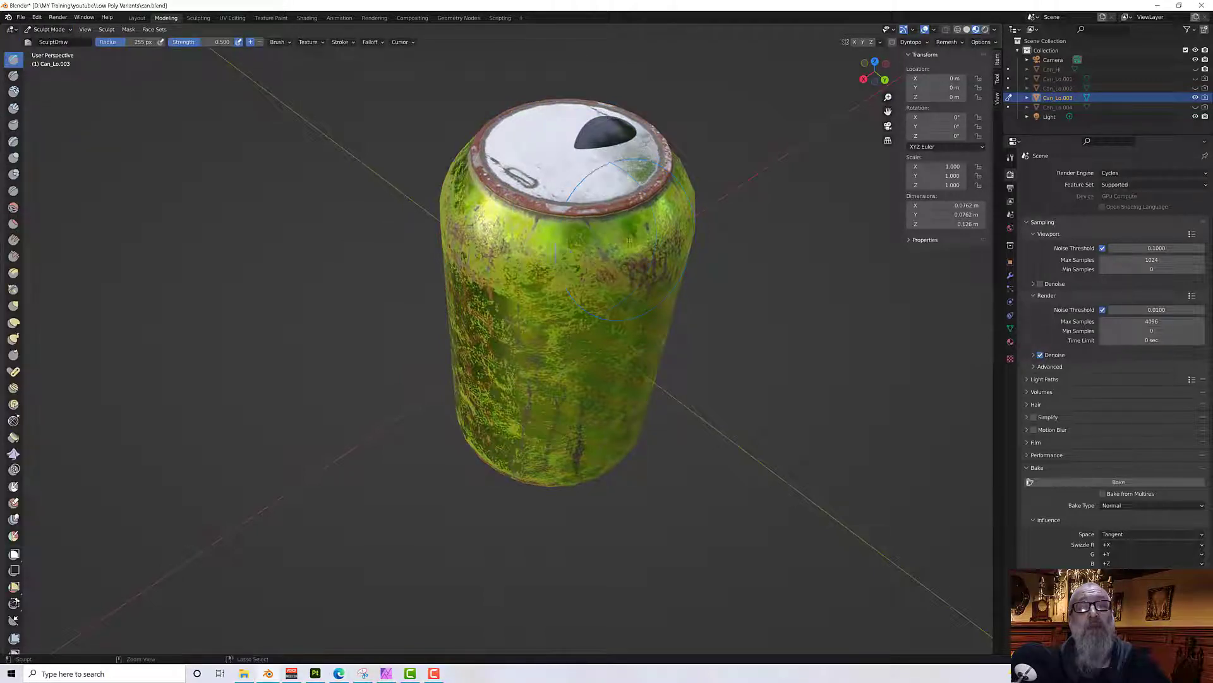
left_click(14, 324)
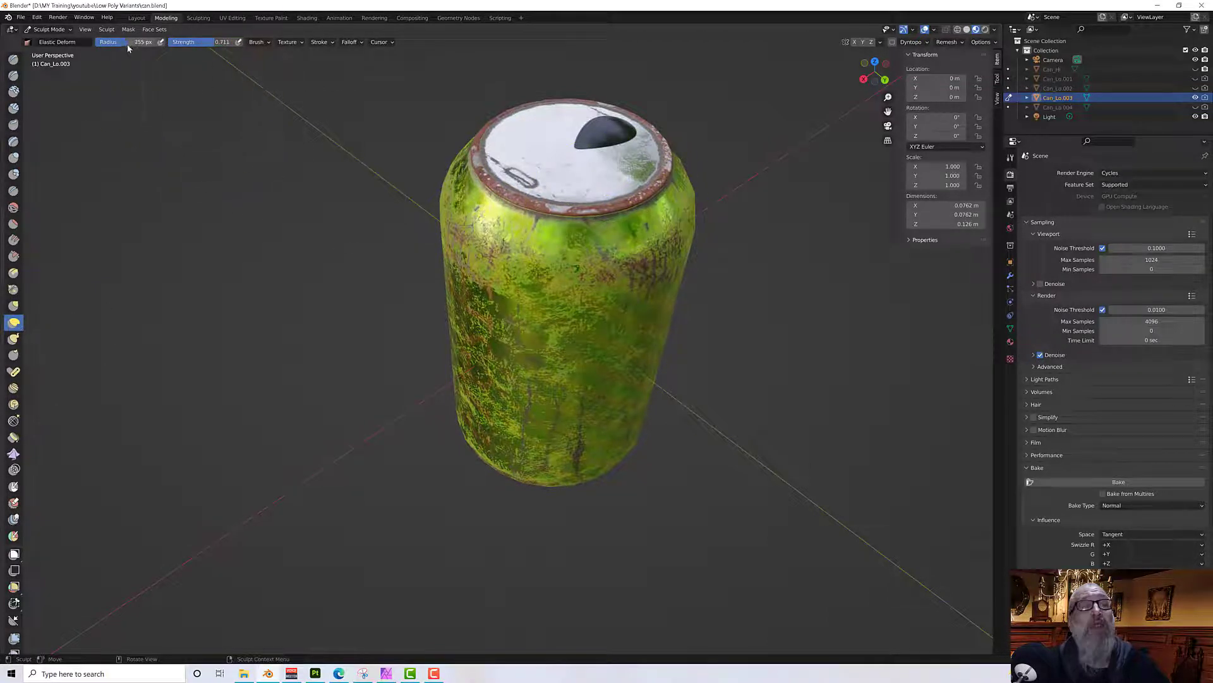
left_click_drag(140, 41, 142, 42)
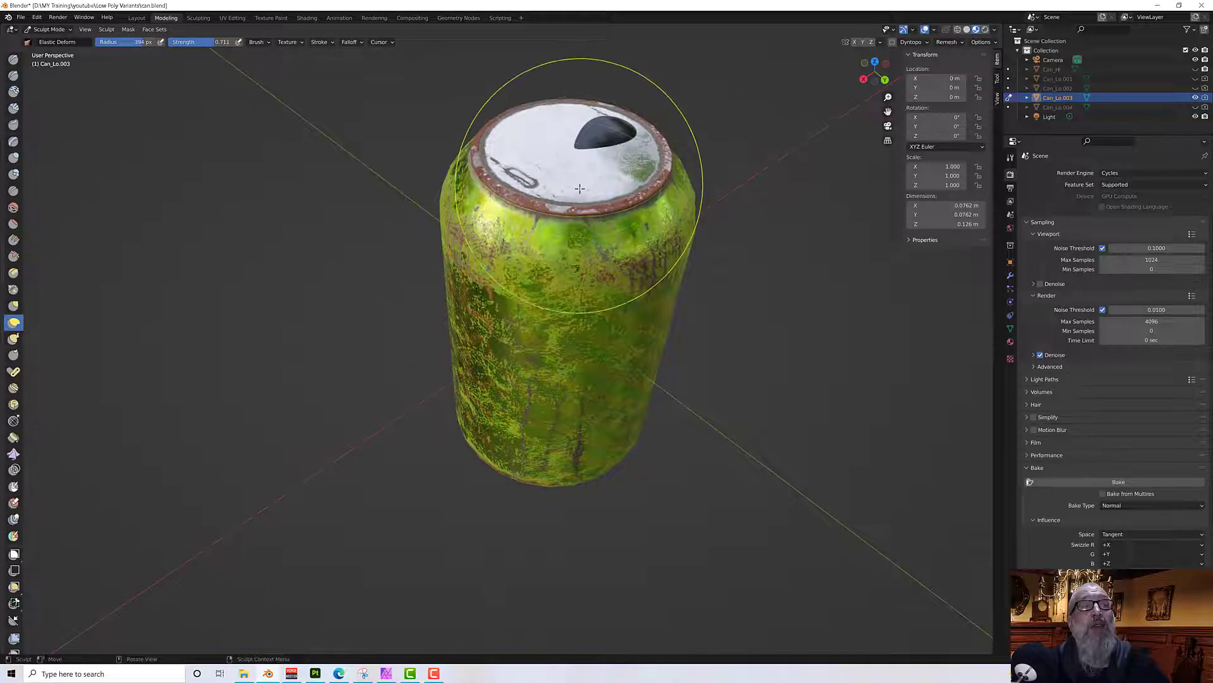
Push the can's lid and upper rim downward with the large Elastic Deform brush so the top tilts.
left_click_drag(579, 184, 570, 246)
middle_click_drag(563, 344, 628, 275)
left_click_drag(592, 203, 562, 216)
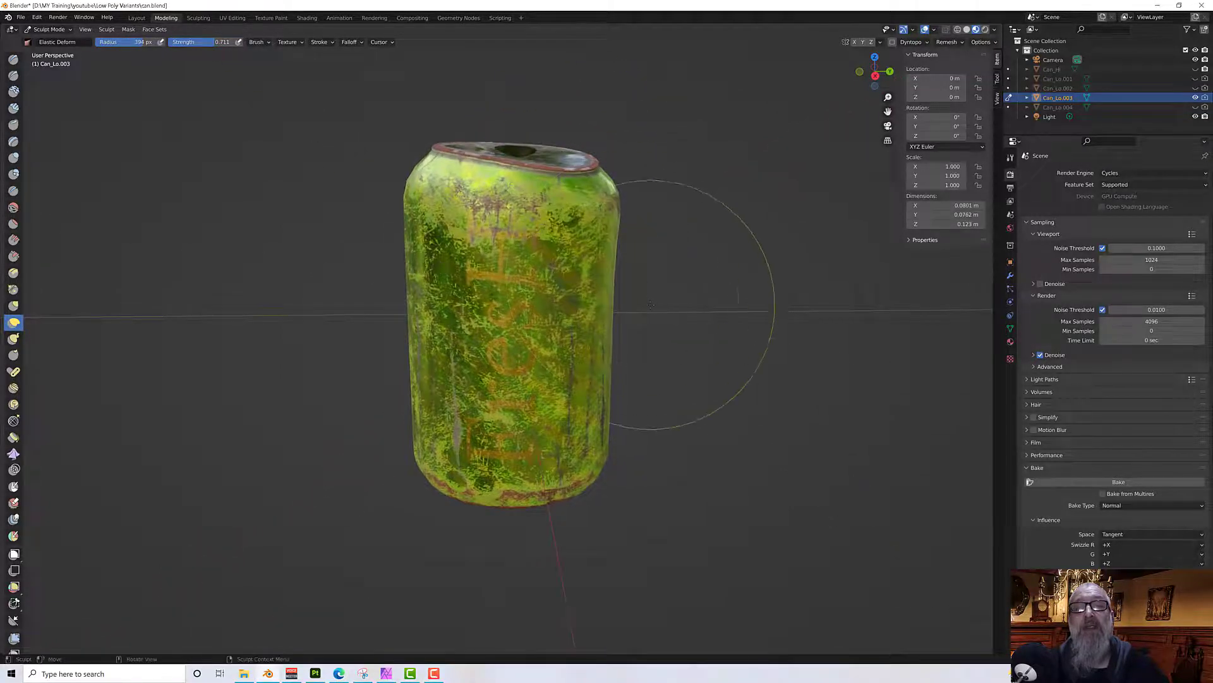
middle_click_drag(641, 304, 745, 301)
mouse_move(401, 398)
middle_mouse_down()
mouse_move(417, 303)
mouse_move(382, 202)
mouse_move(480, 288)
middle_mouse_up()
Deform the can's shoulders and upper sides with further large Elastic Deform strokes from several directions.
left_click_drag(447, 236, 453, 255)
left_click_drag(556, 202, 523, 177)
mouse_move(562, 205)
middle_mouse_down()
mouse_move(594, 161)
mouse_move(658, 158)
middle_mouse_up()
left_click_drag(471, 177, 472, 184)
left_click_drag(478, 247, 491, 264)
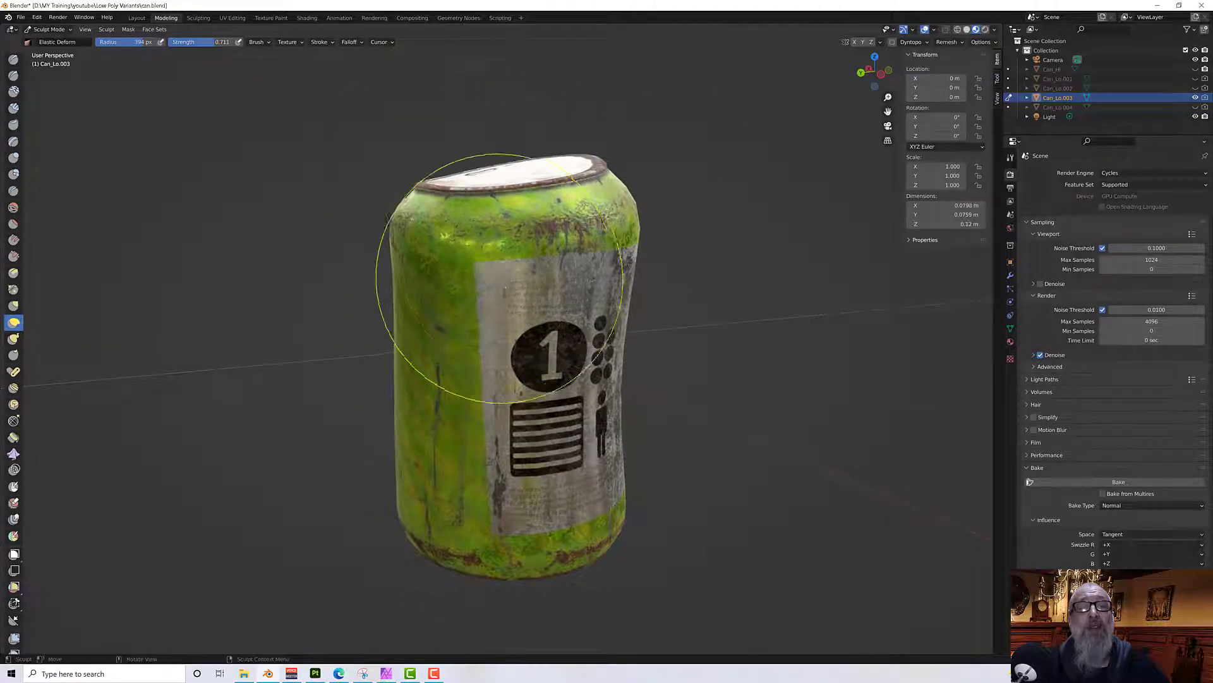
middle_click_drag(501, 278, 629, 305)
mouse_move(639, 453)
middle_mouse_down()
mouse_move(680, 414)
mouse_move(675, 425)
mouse_move(585, 420)
middle_mouse_up()
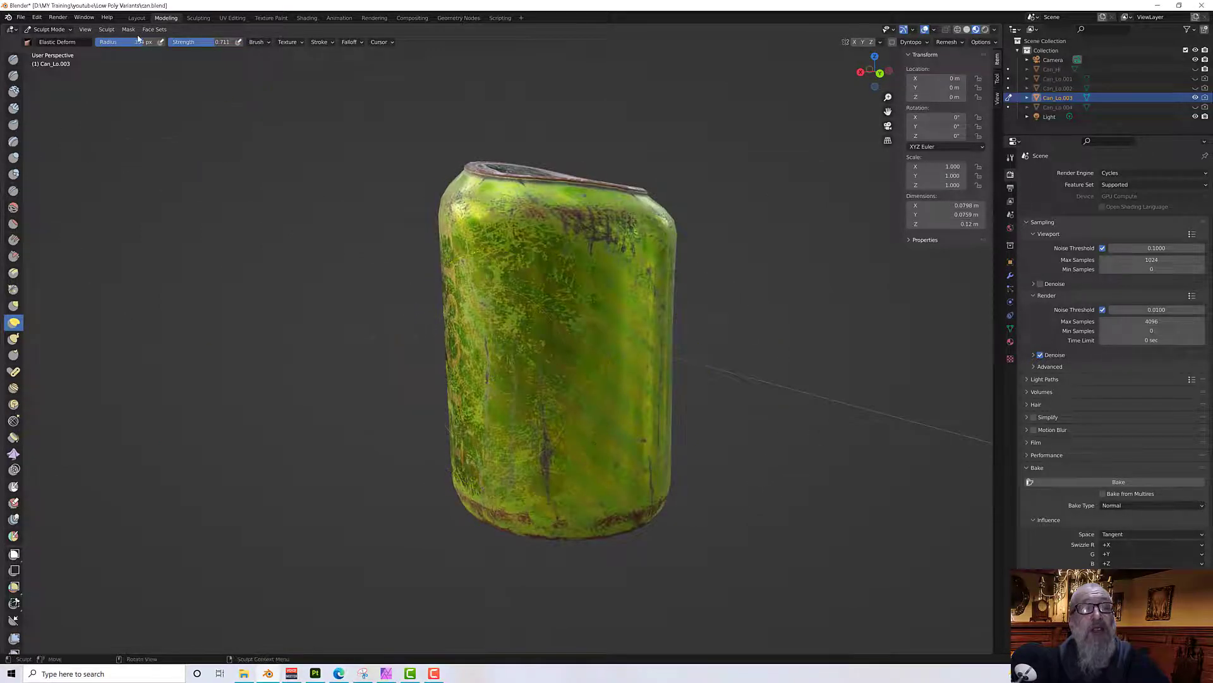
Reduce the Elastic Deform radius to 201 px and push smaller dents into the can's sides.
left_click_drag(145, 46, 146, 46)
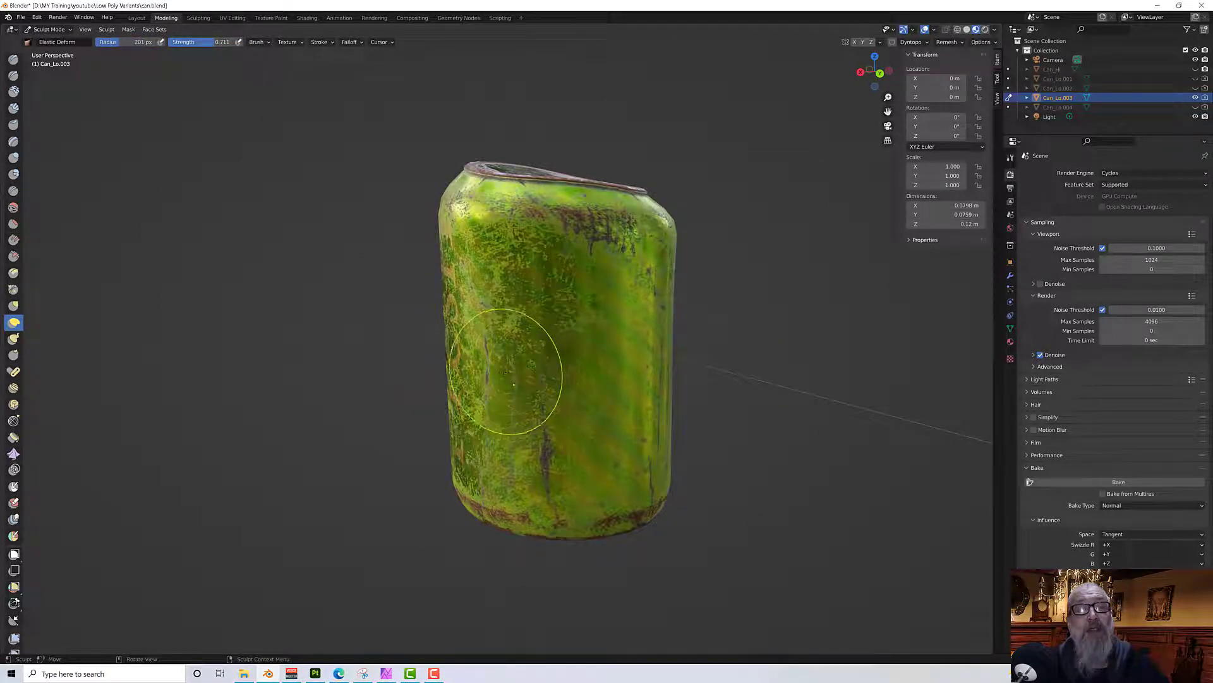
mouse_move(638, 373)
middle_mouse_down()
mouse_move(598, 370)
mouse_move(498, 405)
middle_mouse_up()
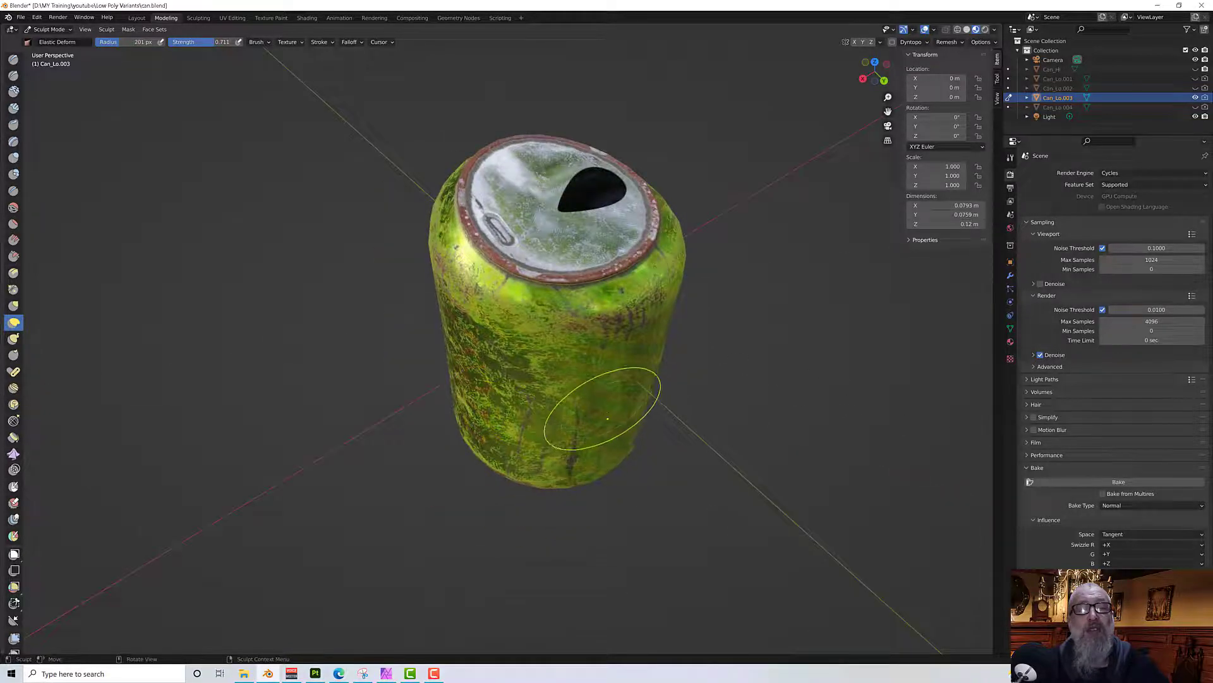
mouse_move(607, 418)
middle_mouse_down()
mouse_move(499, 380)
mouse_move(485, 395)
mouse_move(468, 375)
middle_mouse_up()
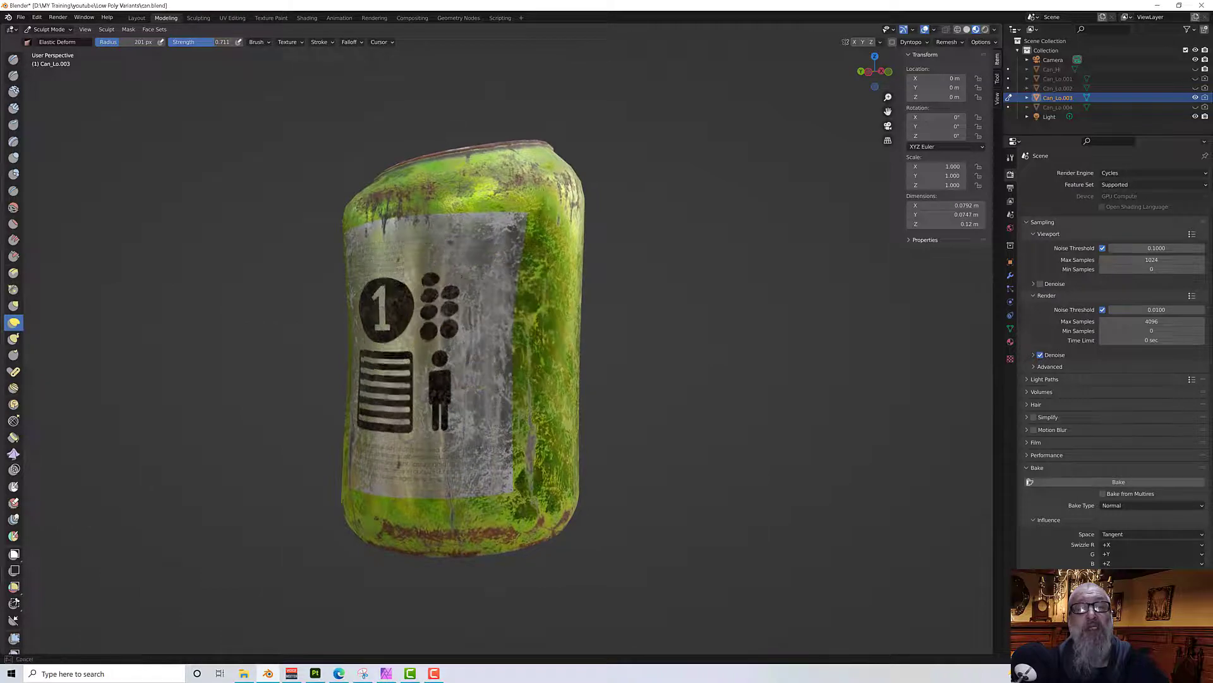
middle_click_drag(455, 120, 596, 312)
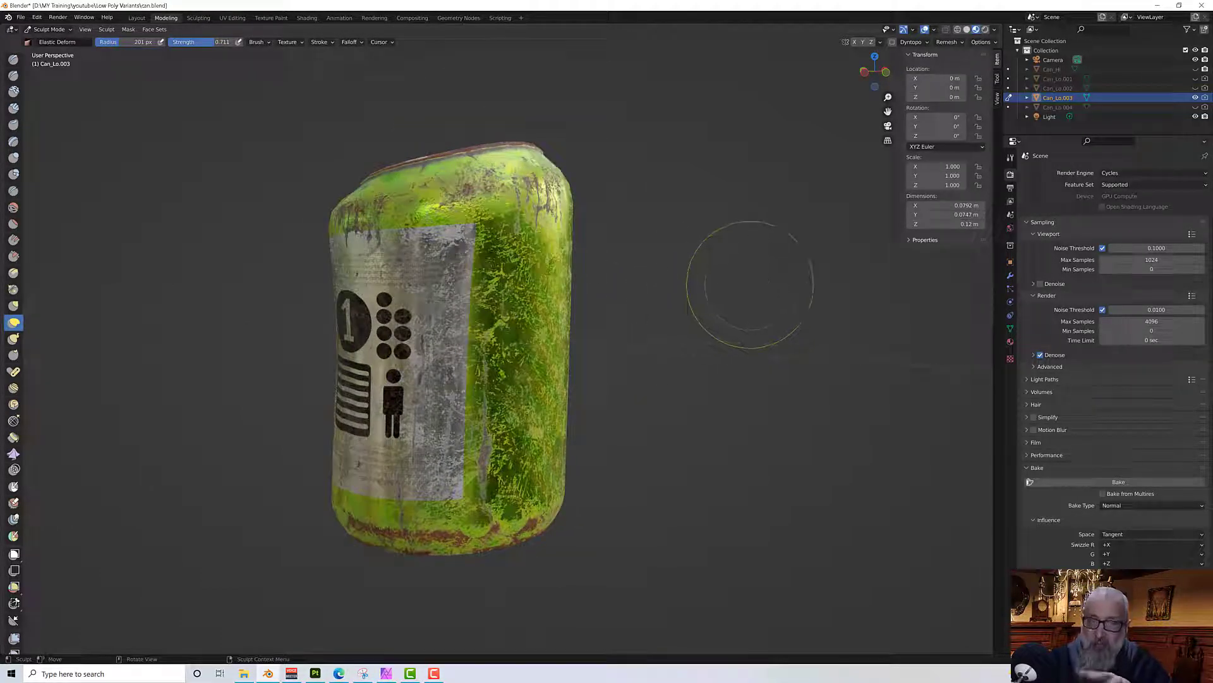
middle_click_drag(638, 384, 252, 387)
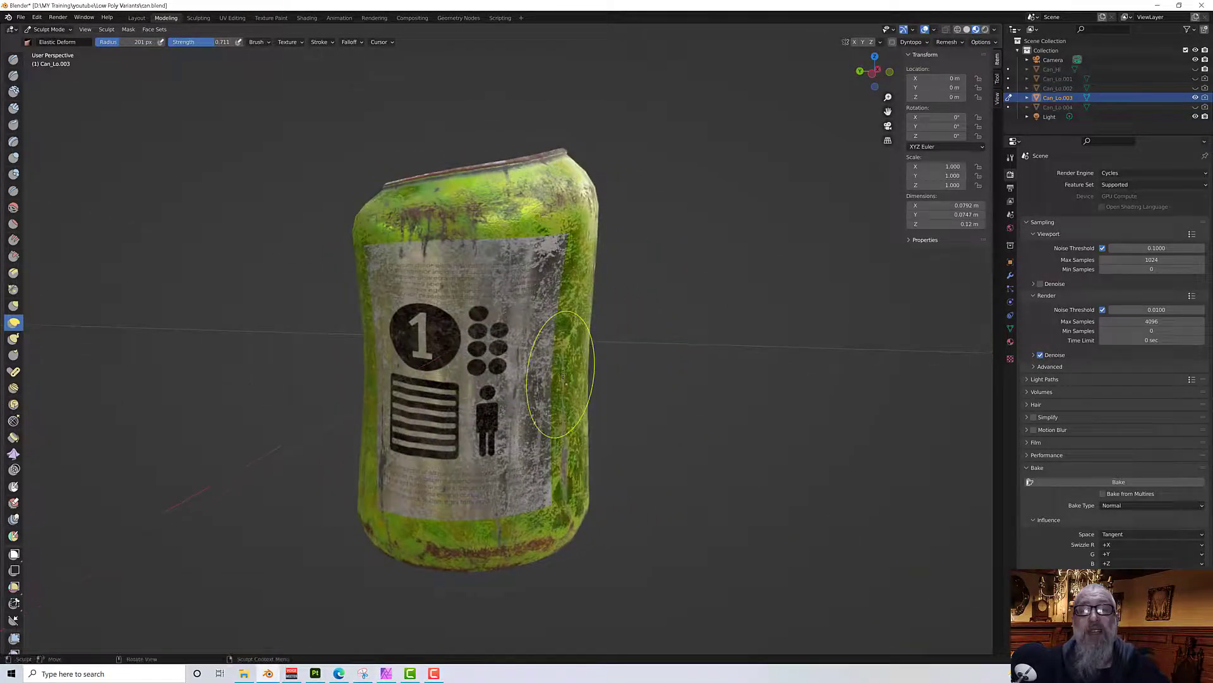
Squeeze the can's midsection inward beside the label and on the neighbouring sides to form a narrow waist.
left_click_drag(555, 488, 438, 495)
left_click_drag(519, 379, 507, 380)
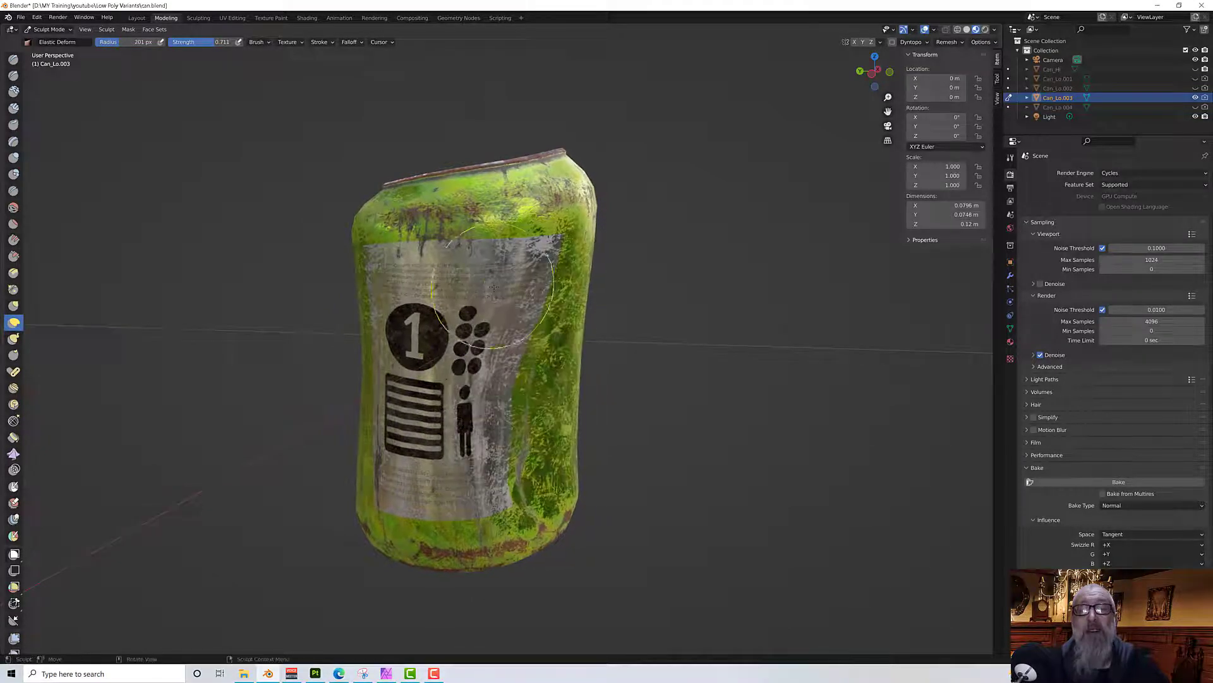
mouse_move(544, 308)
middle_mouse_down()
mouse_move(425, 256)
mouse_move(329, 316)
mouse_move(310, 310)
middle_mouse_up()
left_click_drag(437, 353, 446, 349)
mouse_move(532, 362)
middle_mouse_down()
mouse_move(768, 397)
mouse_move(824, 367)
mouse_move(833, 377)
mouse_move(926, 376)
mouse_move(885, 303)
middle_mouse_up()
middle_click_drag(590, 142, 865, 316)
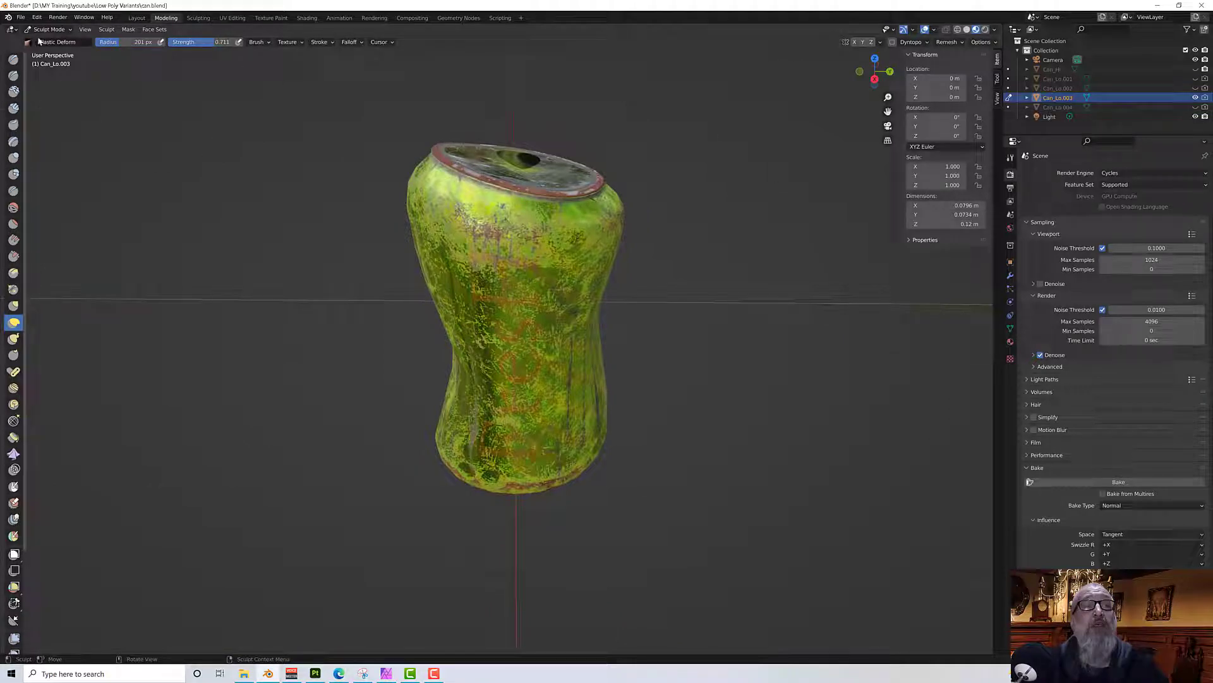
Switch the crushed Can_Lo.003 to Edit Mode, hide it, and show Can_Lo.004 in its place.
key("Tab")
mouse_move(450, 263)
middle_mouse_down()
mouse_move(453, 242)
mouse_move(725, 251)
middle_mouse_up()
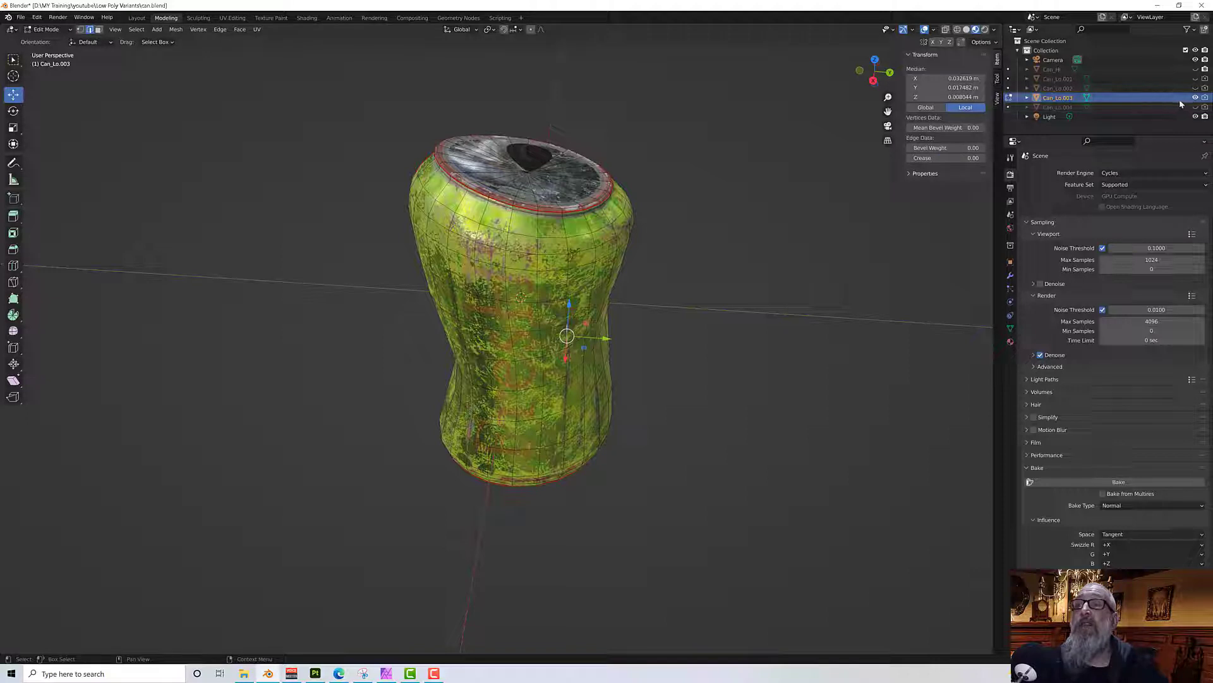
left_click(1204, 102)
left_click(1195, 98)
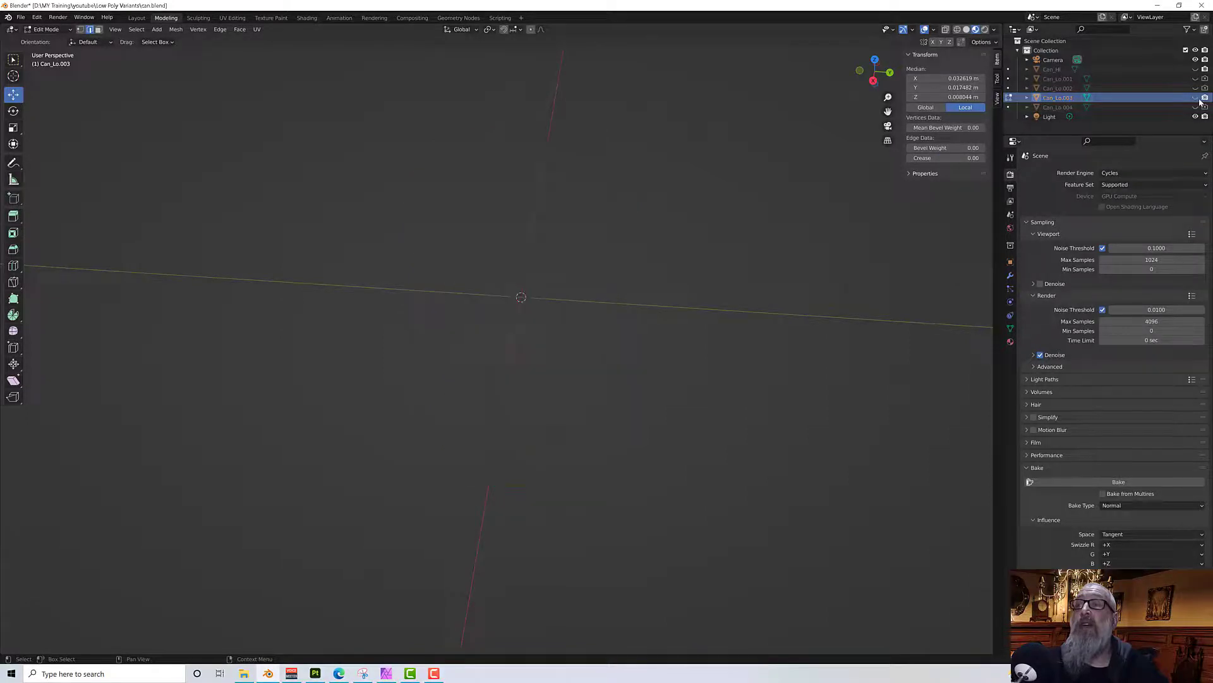
left_click(1161, 107)
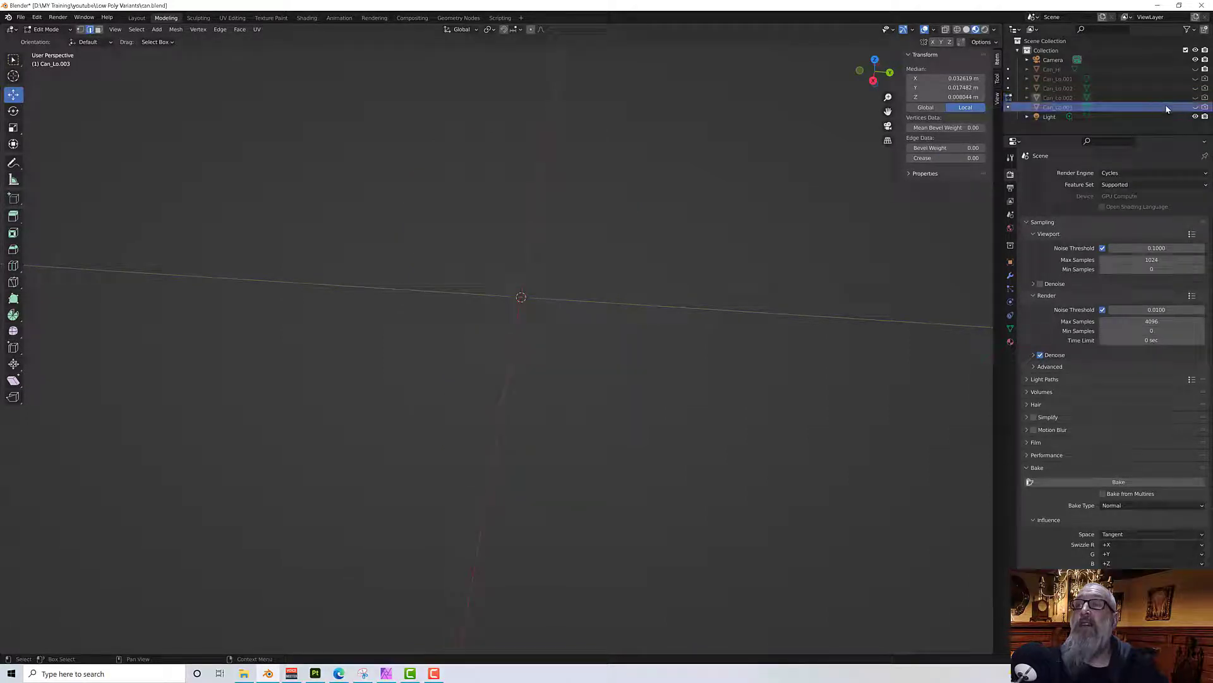
left_click(1195, 107)
middle_click_drag(788, 230, 760, 237)
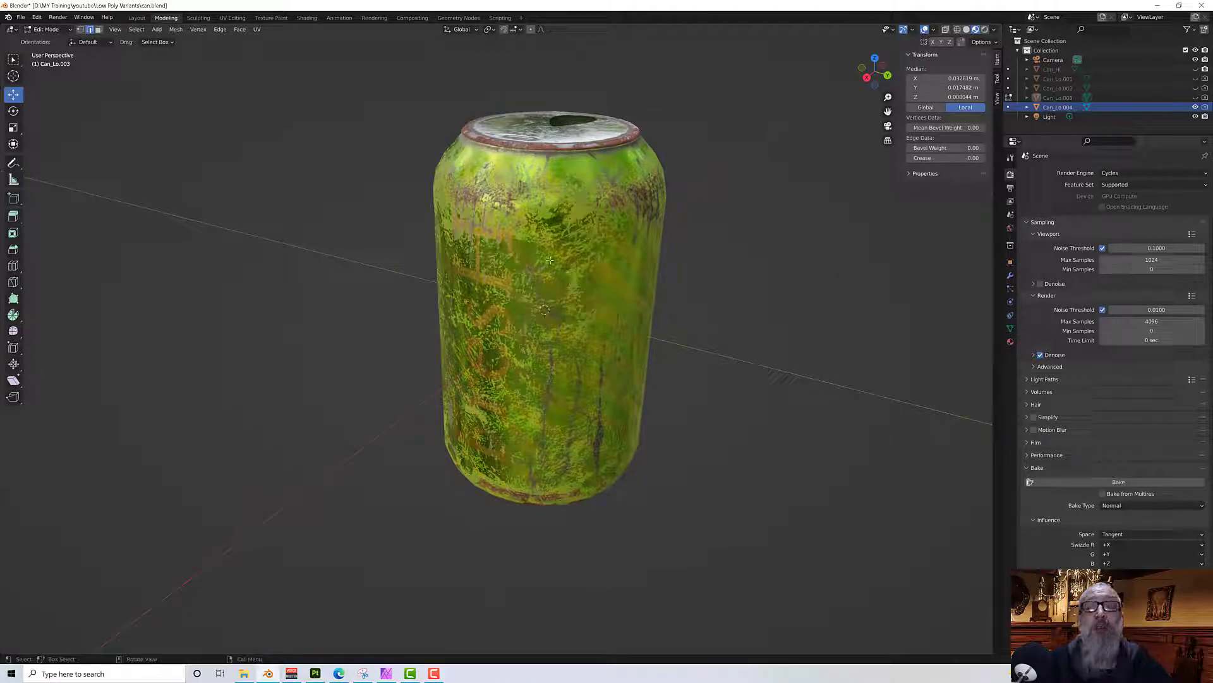
Return to Object Mode, make Can_Lo.004 the active object, and enter Edit Mode on it.
left_click(44, 30)
left_click(42, 46)
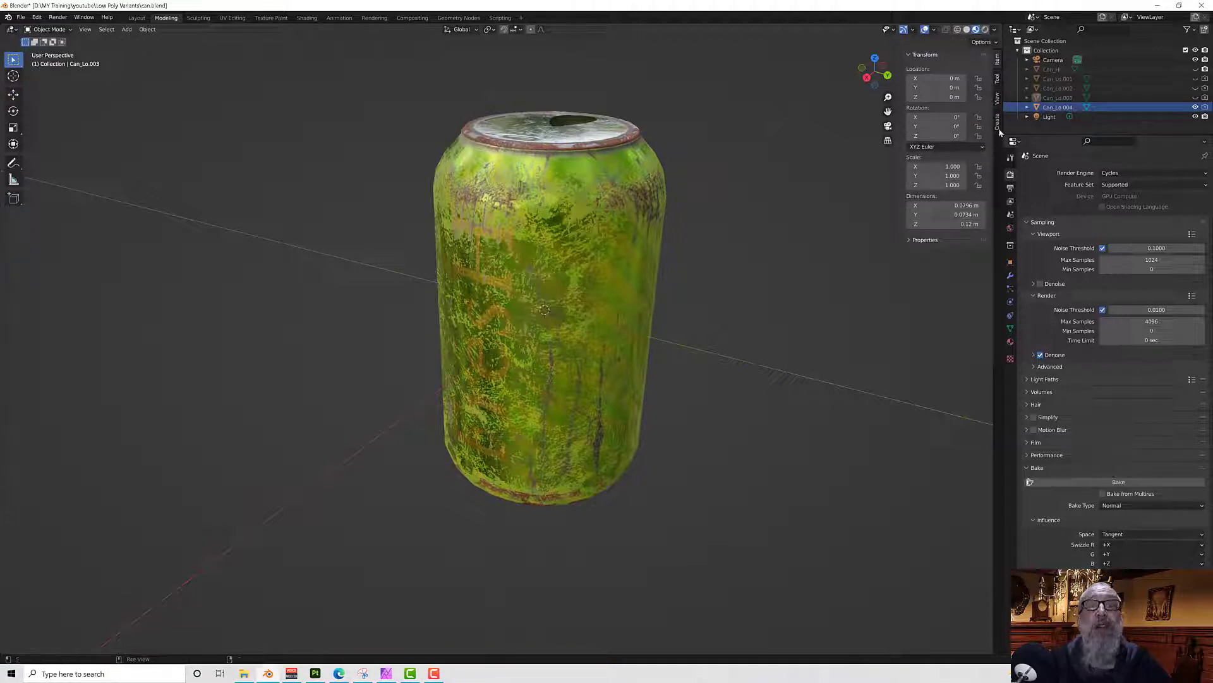
left_click(455, 231)
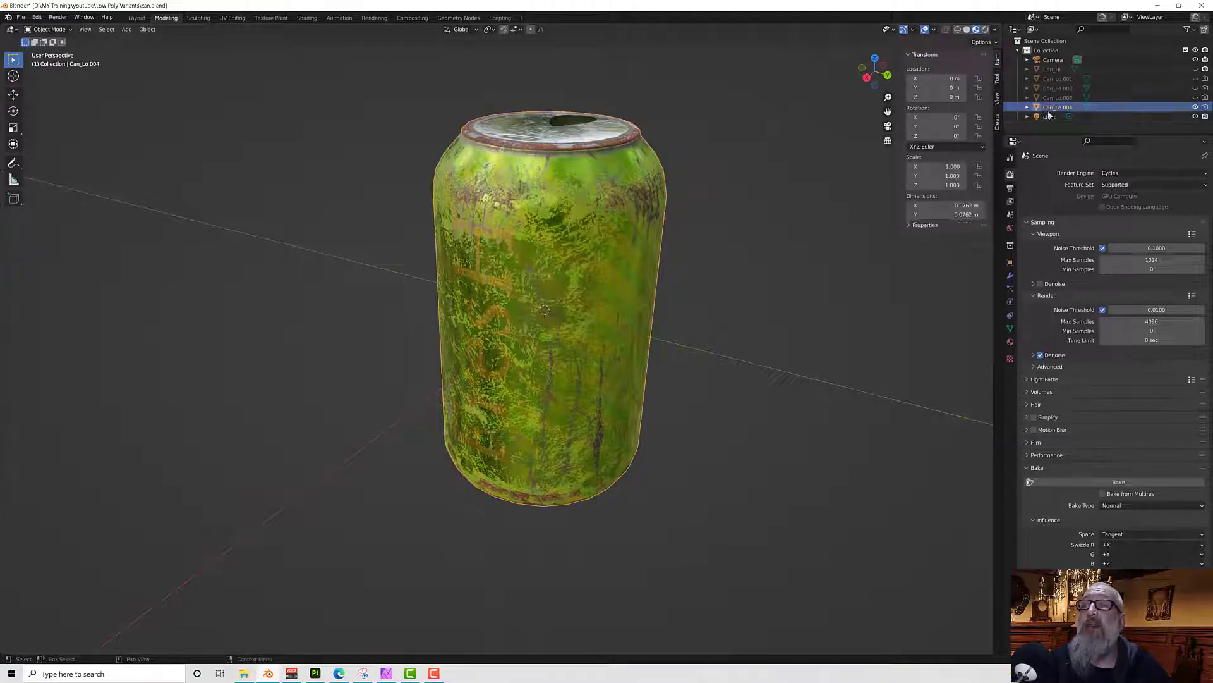
left_click(44, 30)
left_click(45, 55)
mouse_move(420, 226)
middle_mouse_down()
mouse_move(411, 252)
mouse_move(427, 245)
mouse_move(402, 242)
middle_mouse_up()
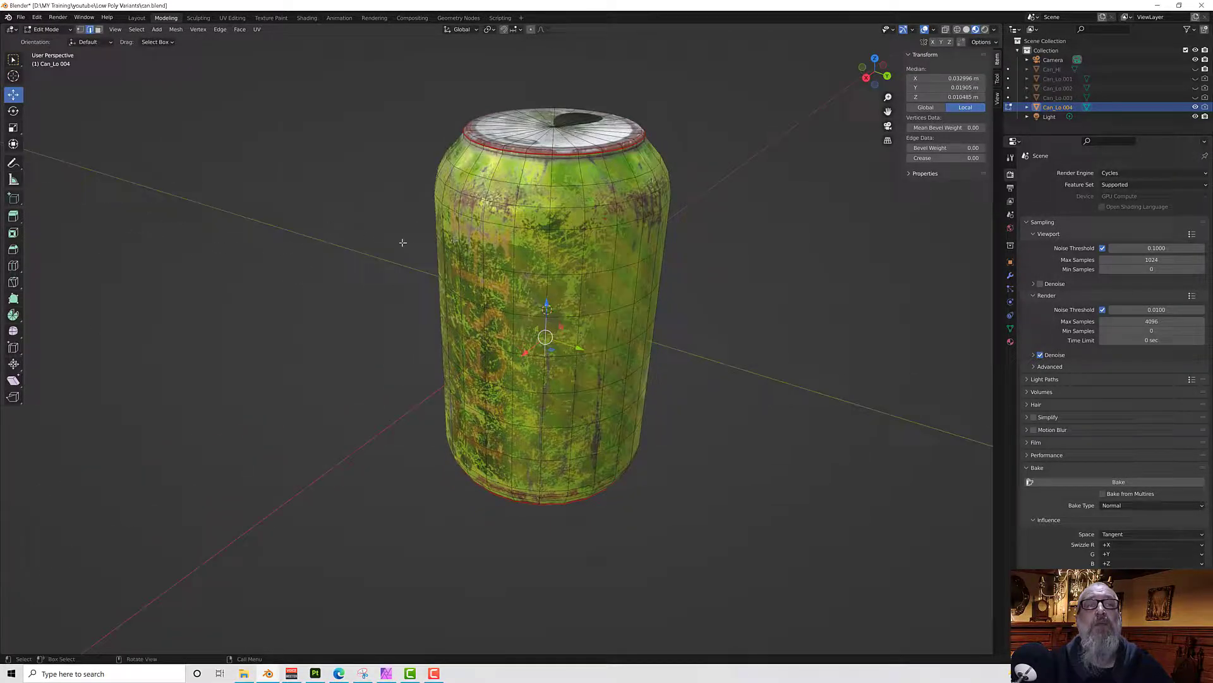
Switch to face selection and select a single face at mid-height on the can's side.
left_click(98, 30)
middle_click_drag(512, 257, 562, 214)
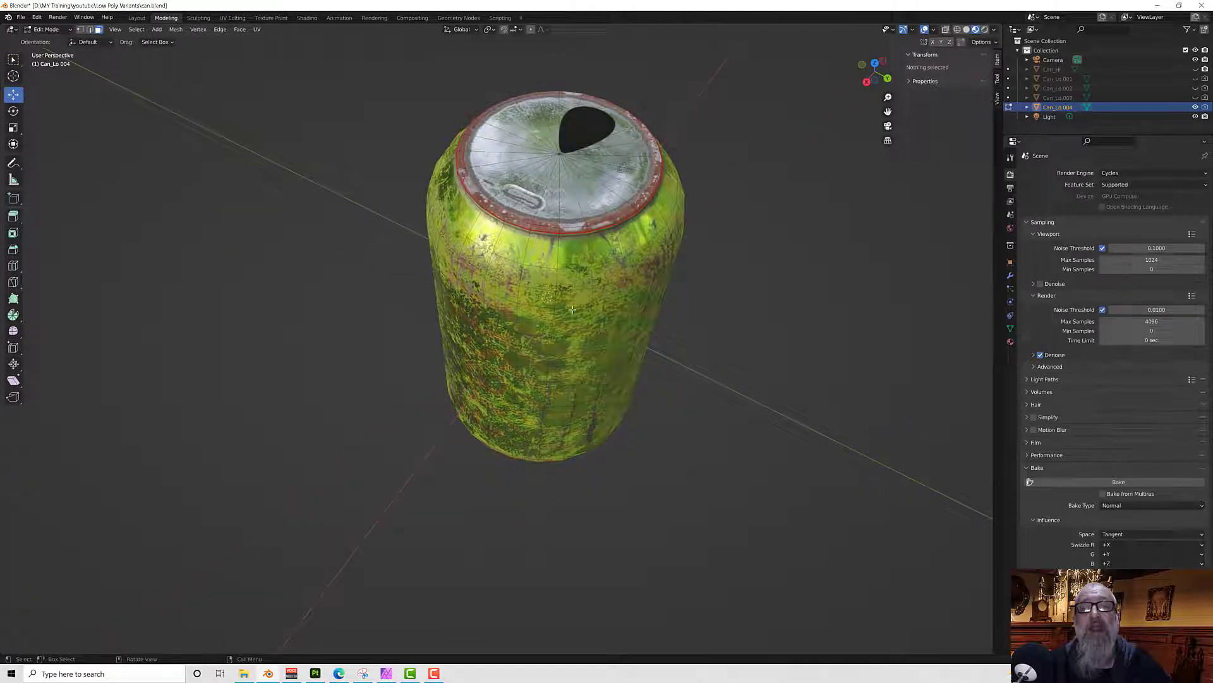
middle_click_drag(572, 336, 558, 300)
left_click(557, 326)
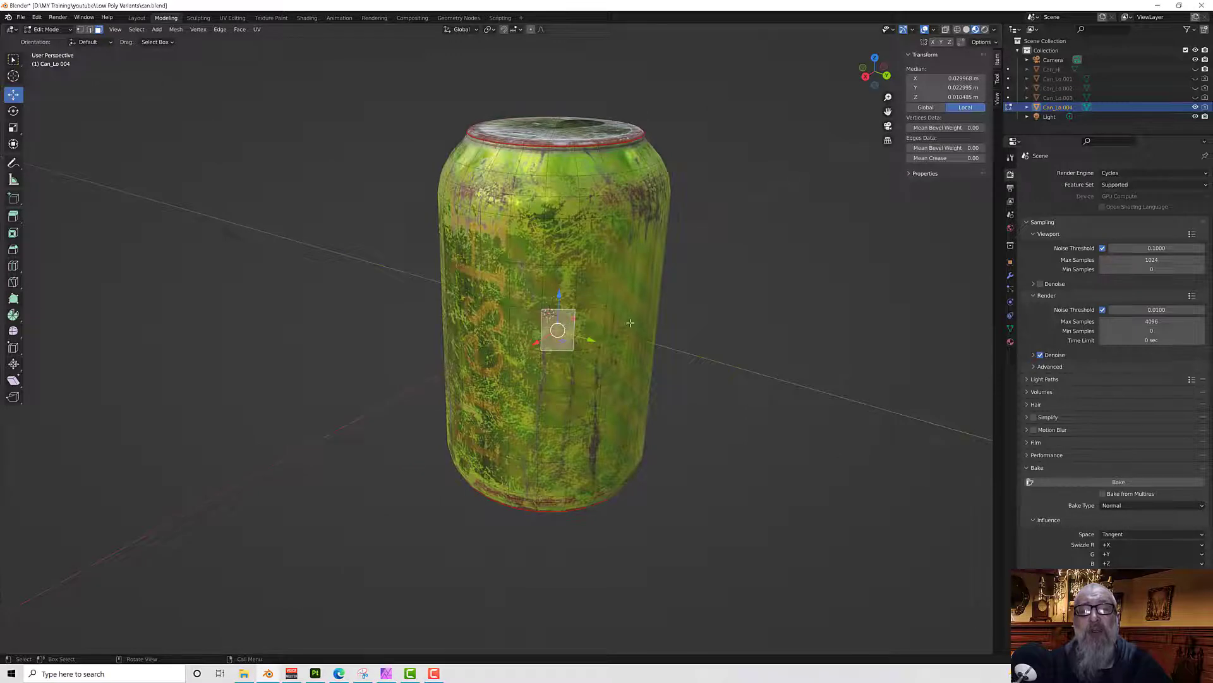
middle_click_drag(606, 335, 423, 189)
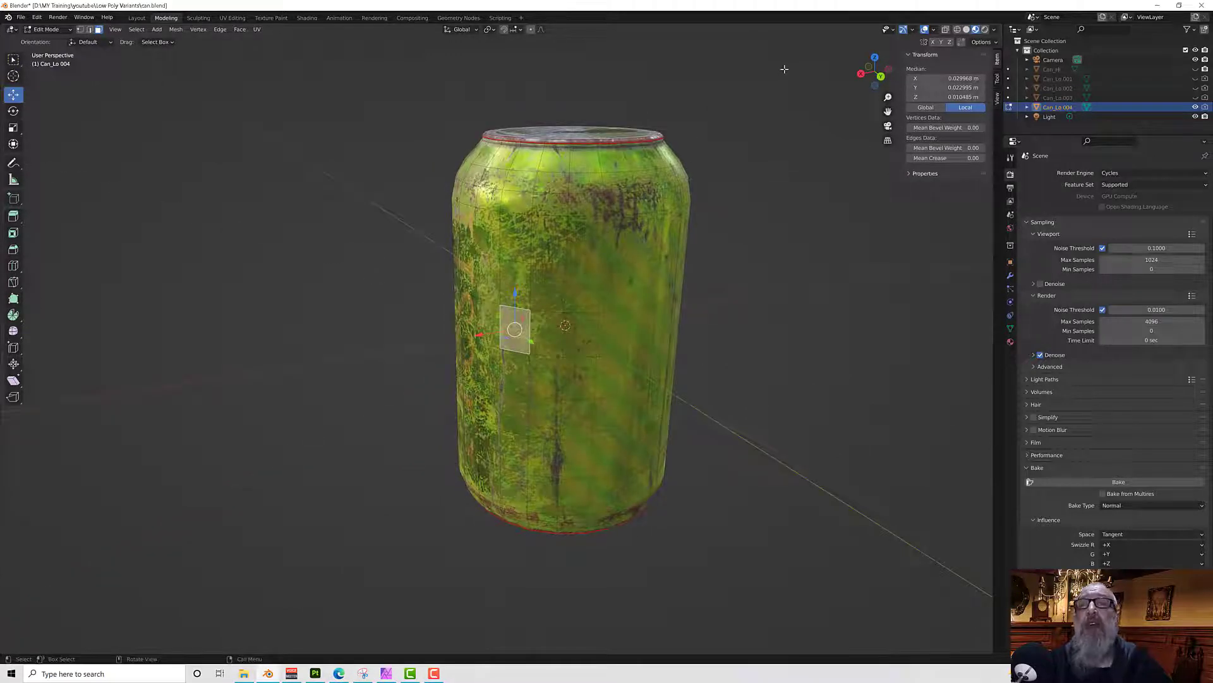
Set proportional editing to Connected Only with the Sphere falloff.
left_click(545, 30)
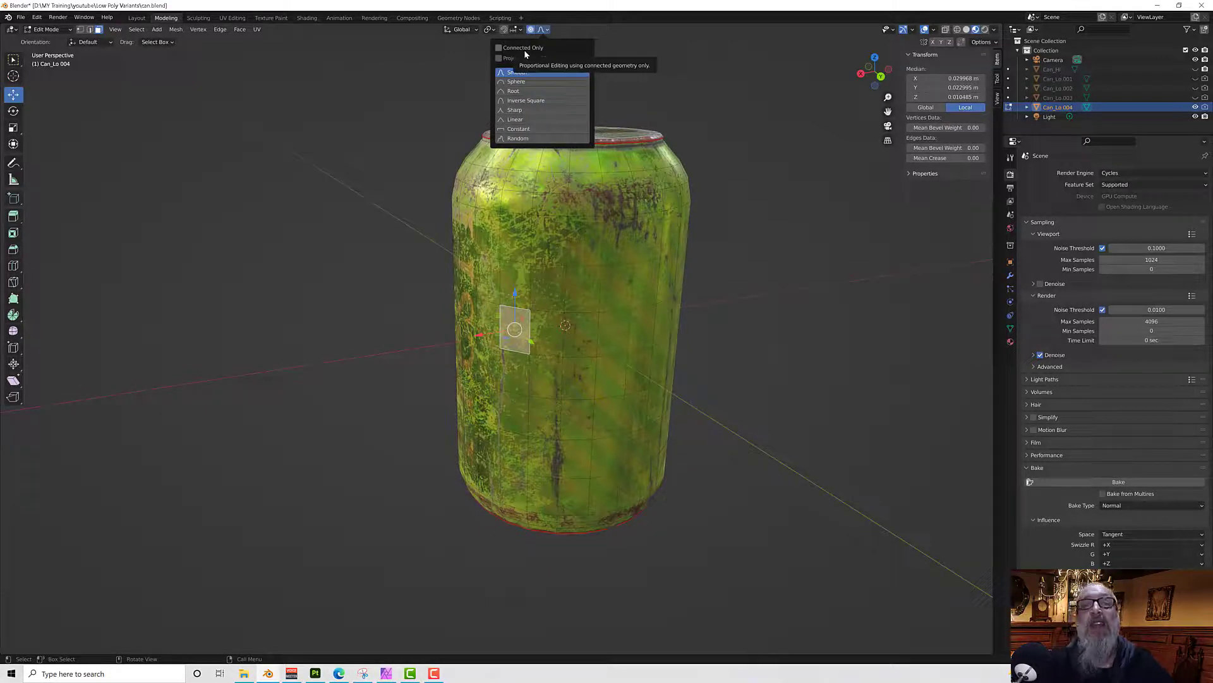
left_click(524, 49)
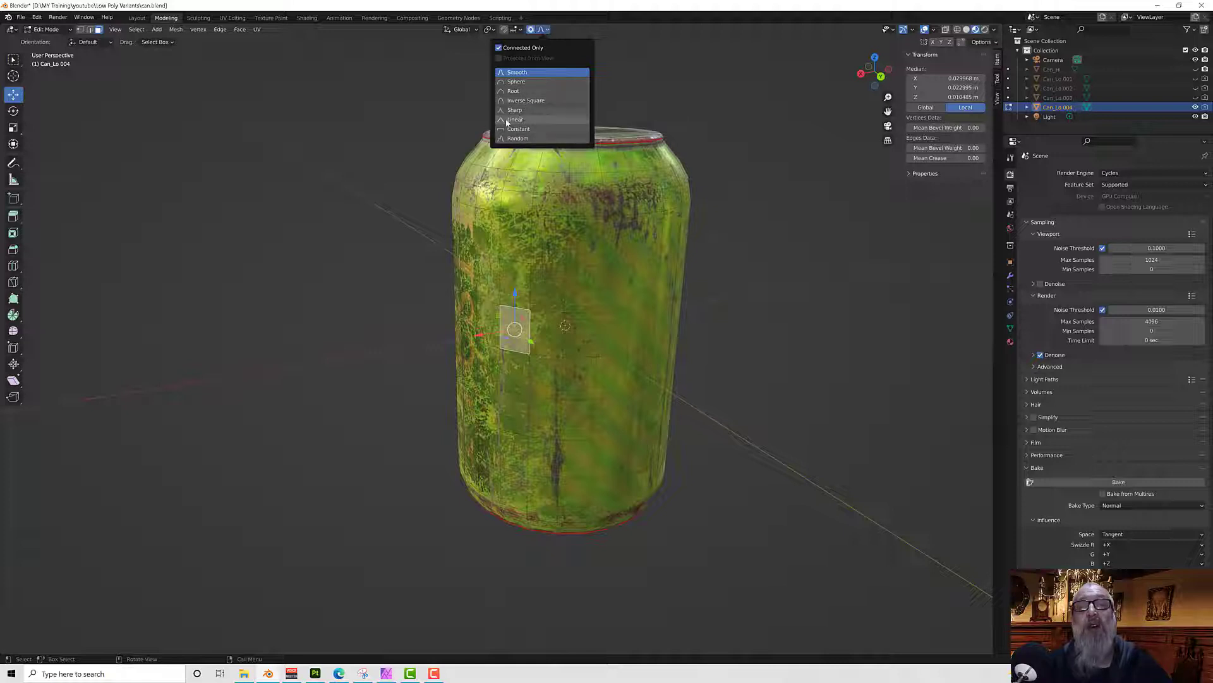
left_click(520, 81)
middle_click_drag(443, 208, 438, 241)
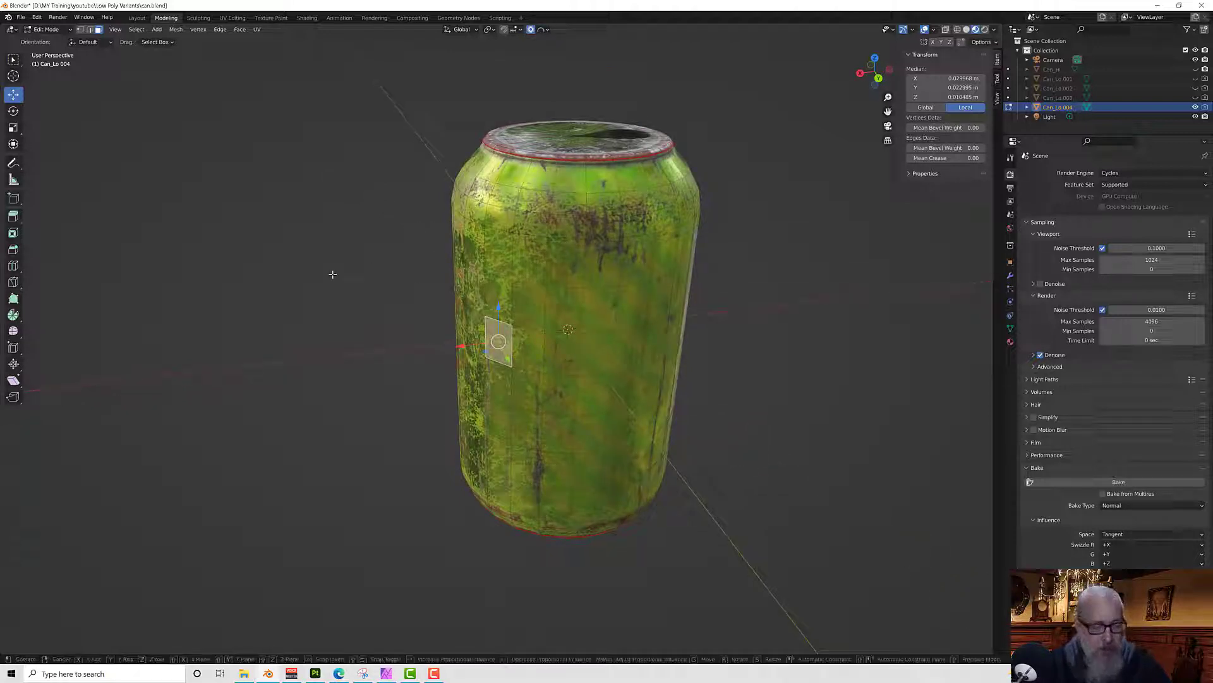
Try moving the selected face freely with proportional editing, and discard the moves.
key("g")
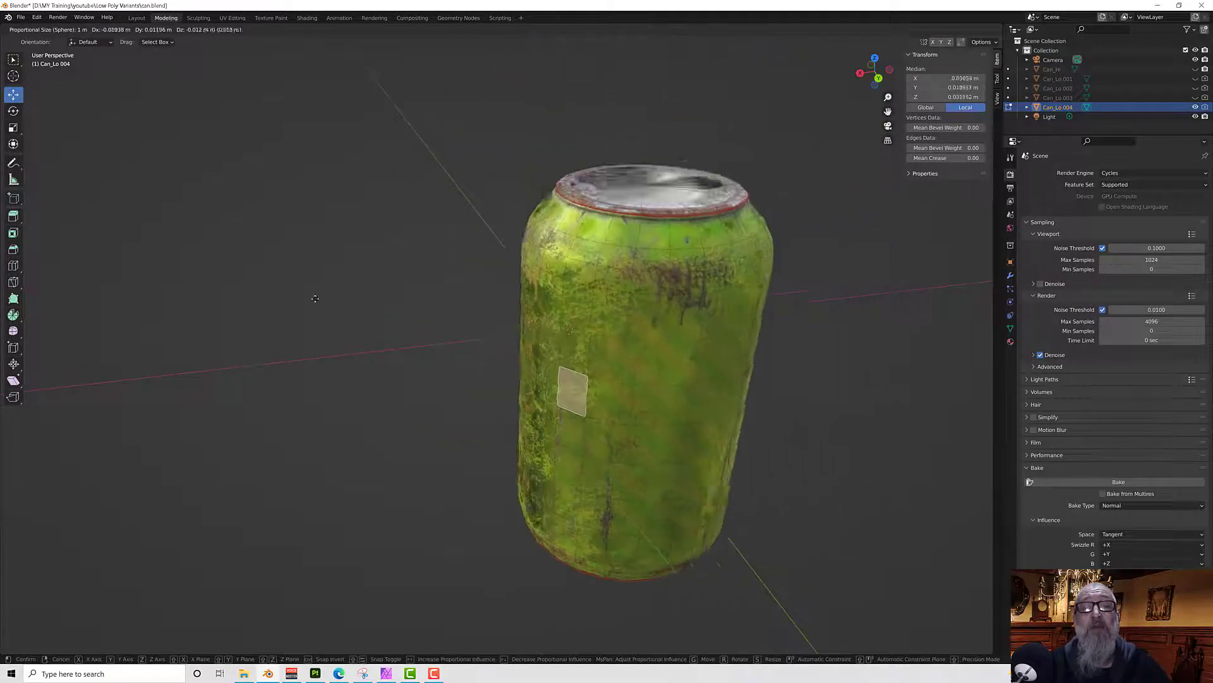
left_click(295, 222)
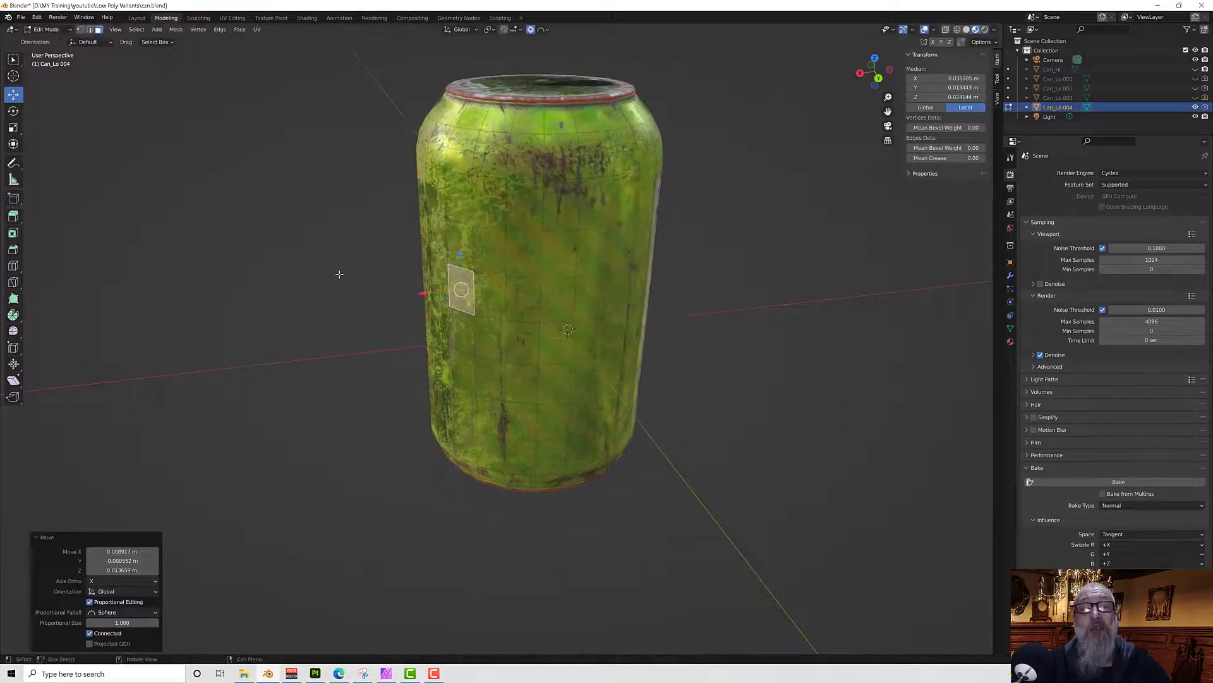
key("ctrl+z")
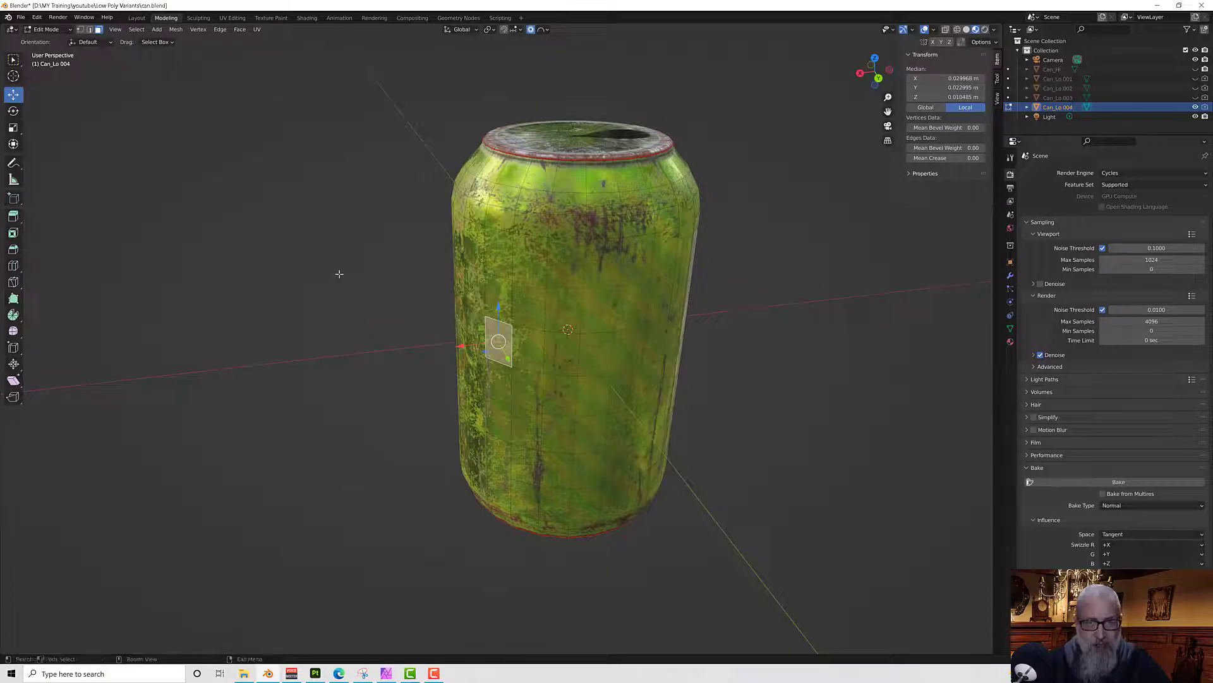
middle_click_drag(339, 274, 337, 251)
key("g")
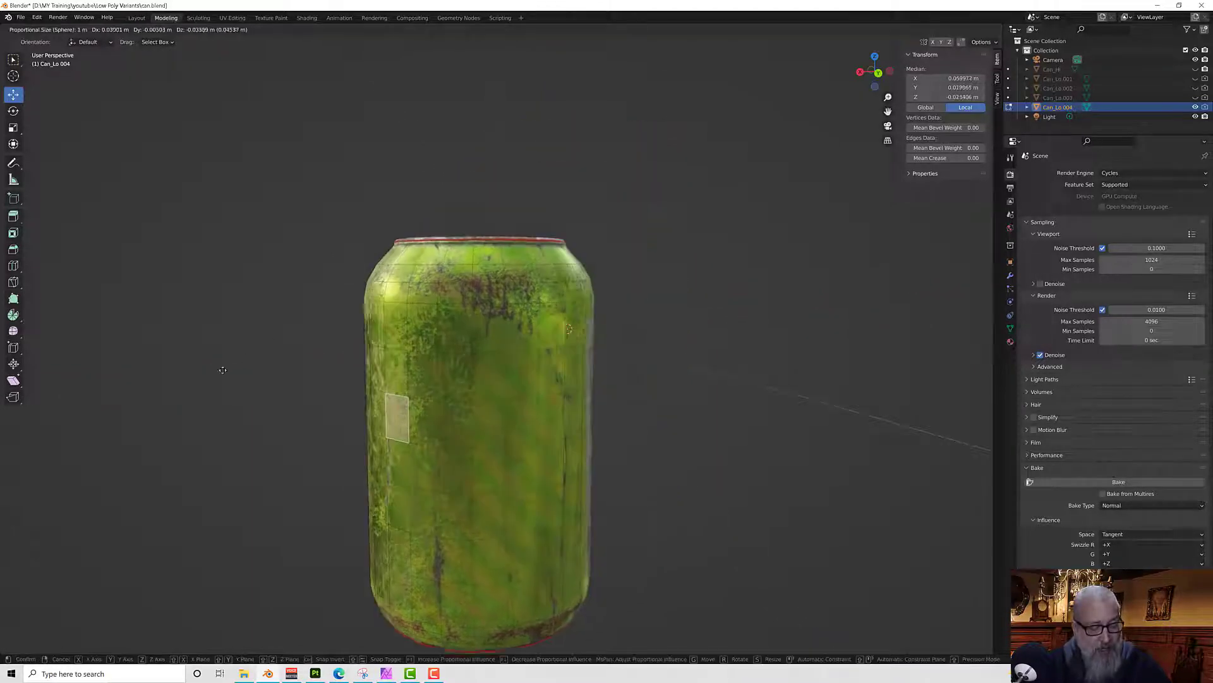
right_click(313, 280)
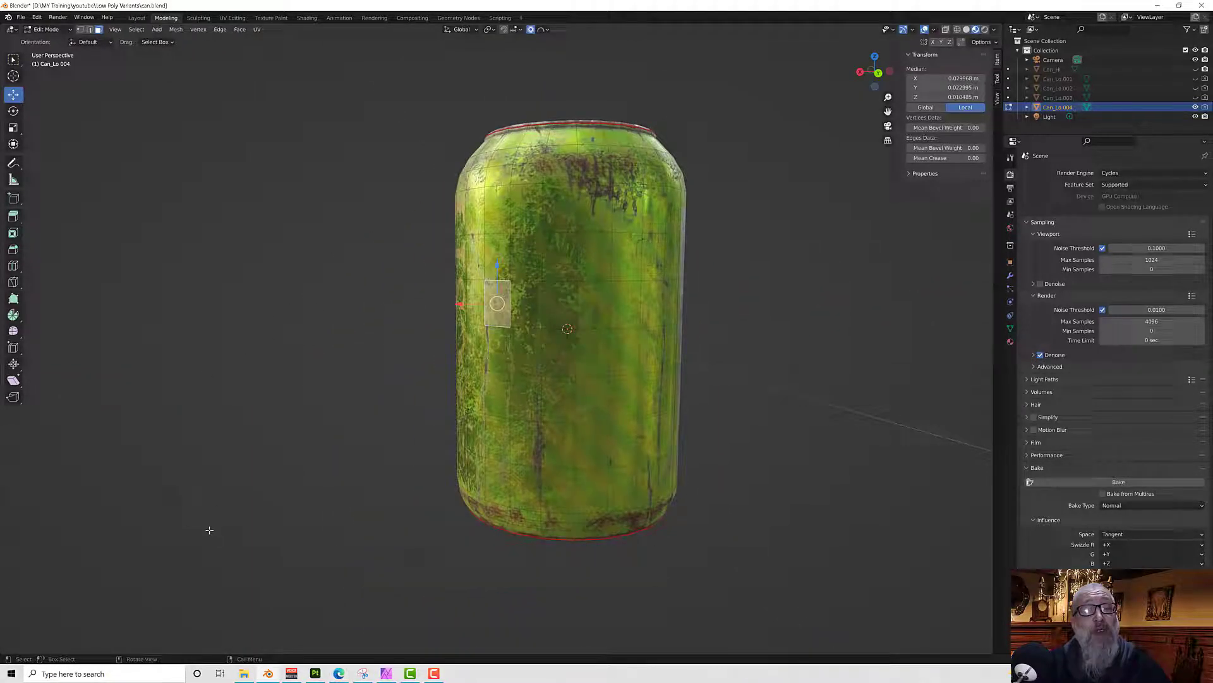
Move the selected face about -0.005 m along X with proportional editing at size 1.
key("g")
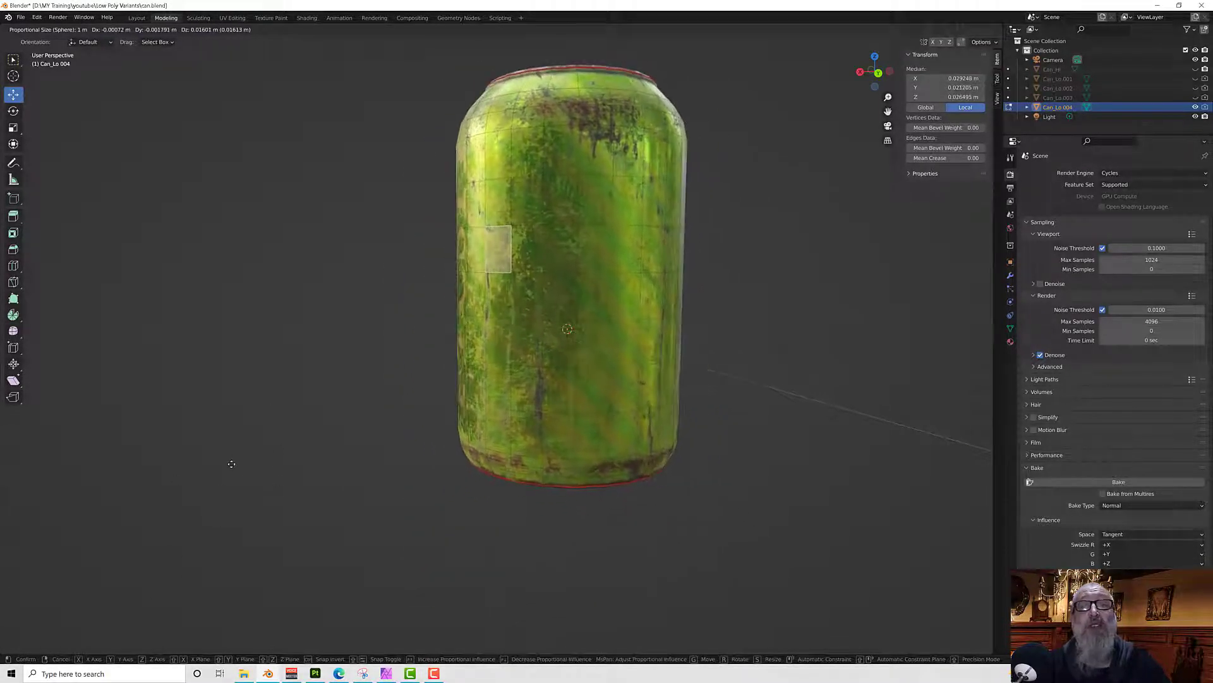
left_click(251, 472)
middle_click_drag(278, 471, 211, 403)
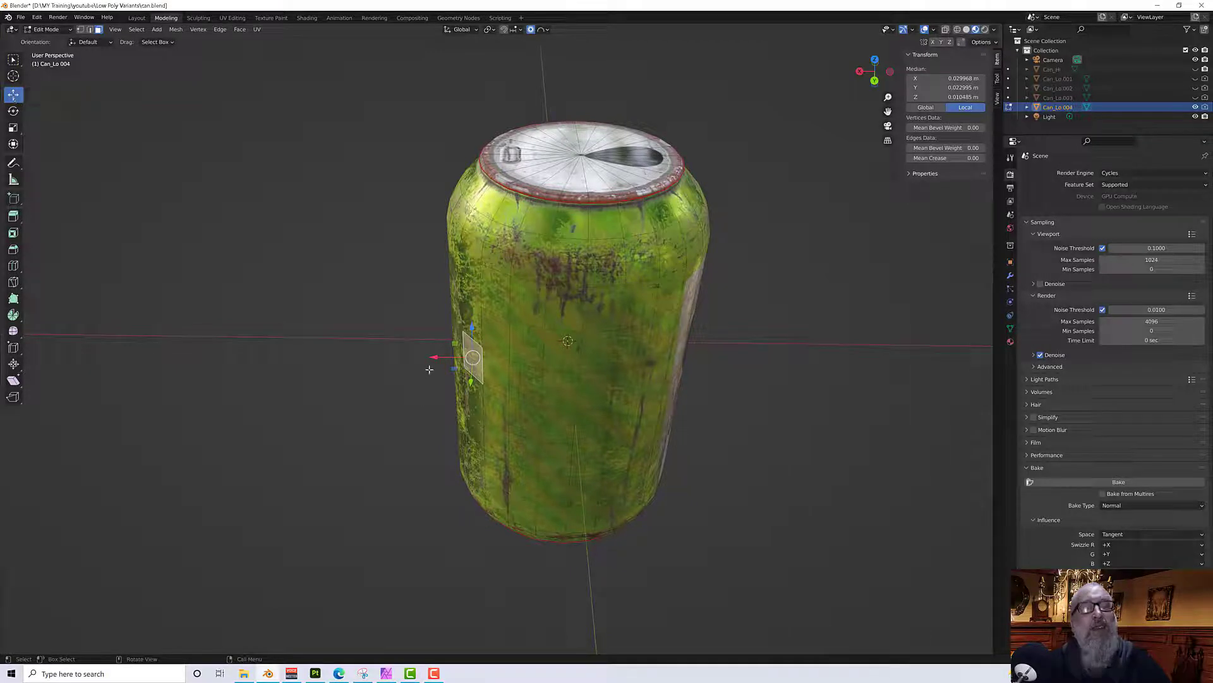
left_click_drag(436, 357, 456, 357)
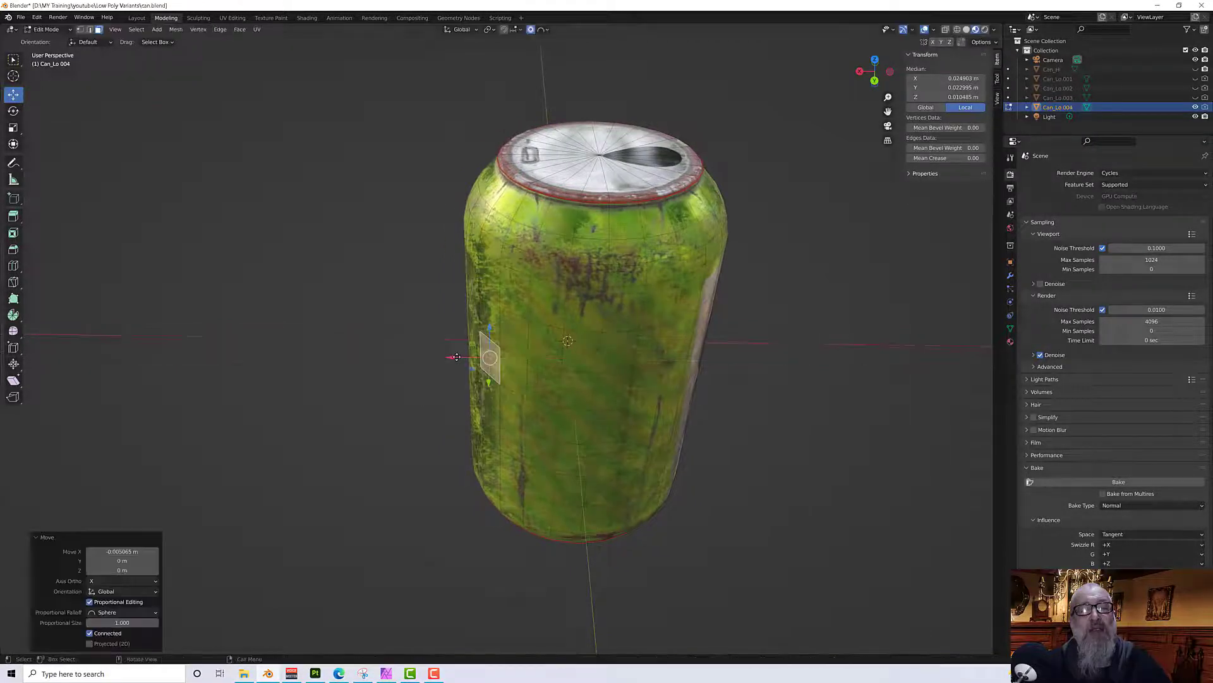
Reduce the proportional size of the last face move to 0.1 and finally to 0.05.
left_click(95, 622)
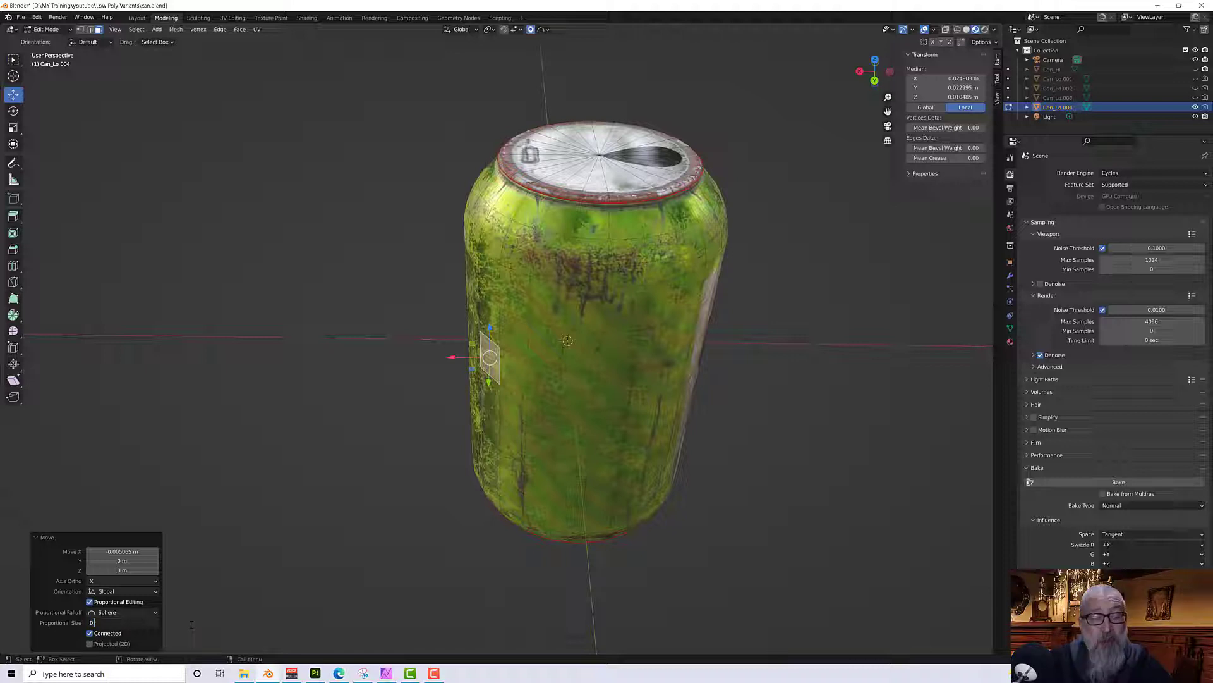
type("0")
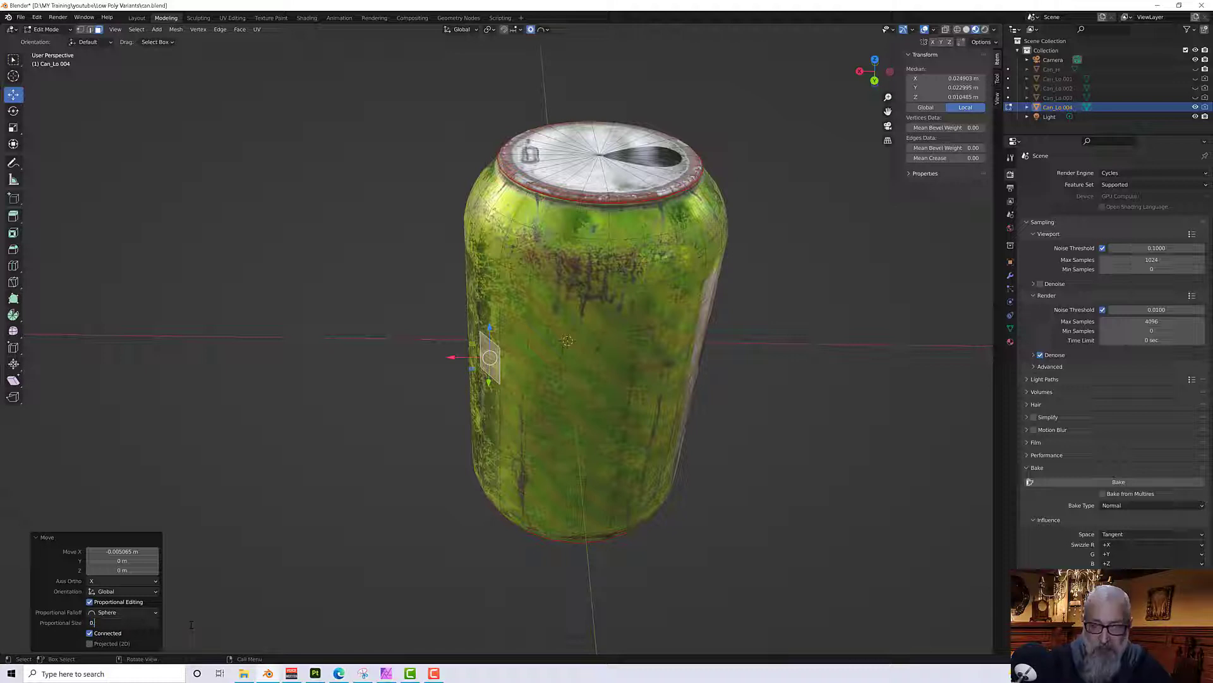
type(".1")
key("Return")
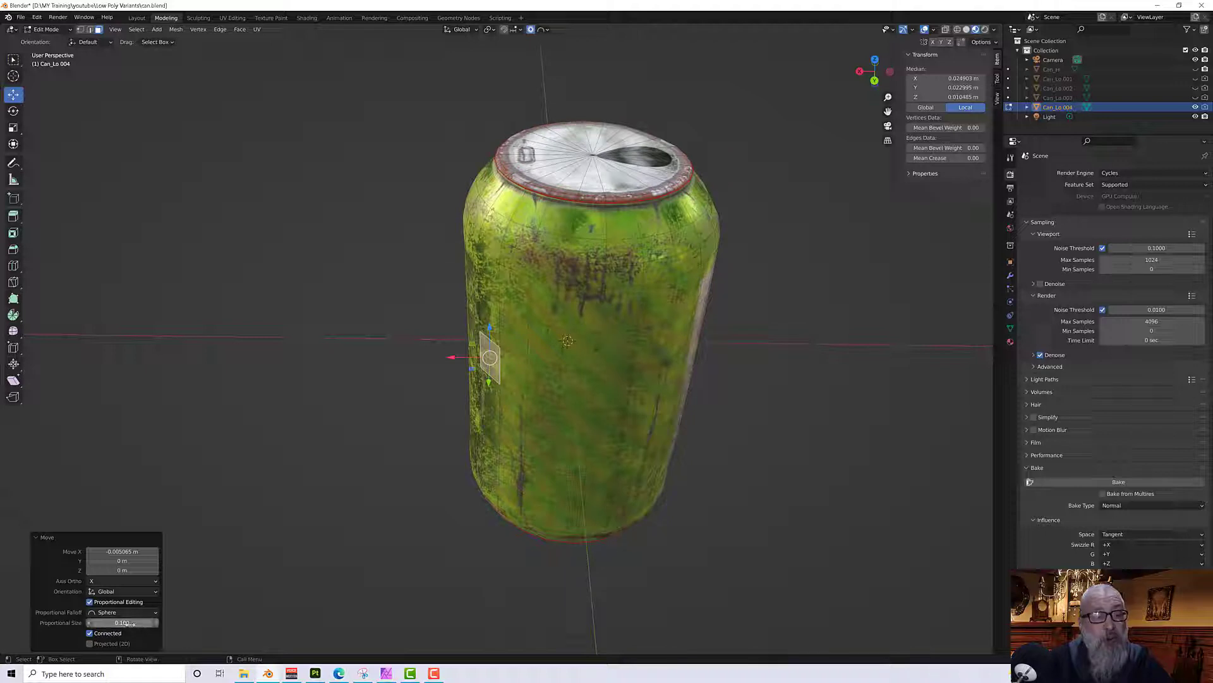
left_click(122, 622)
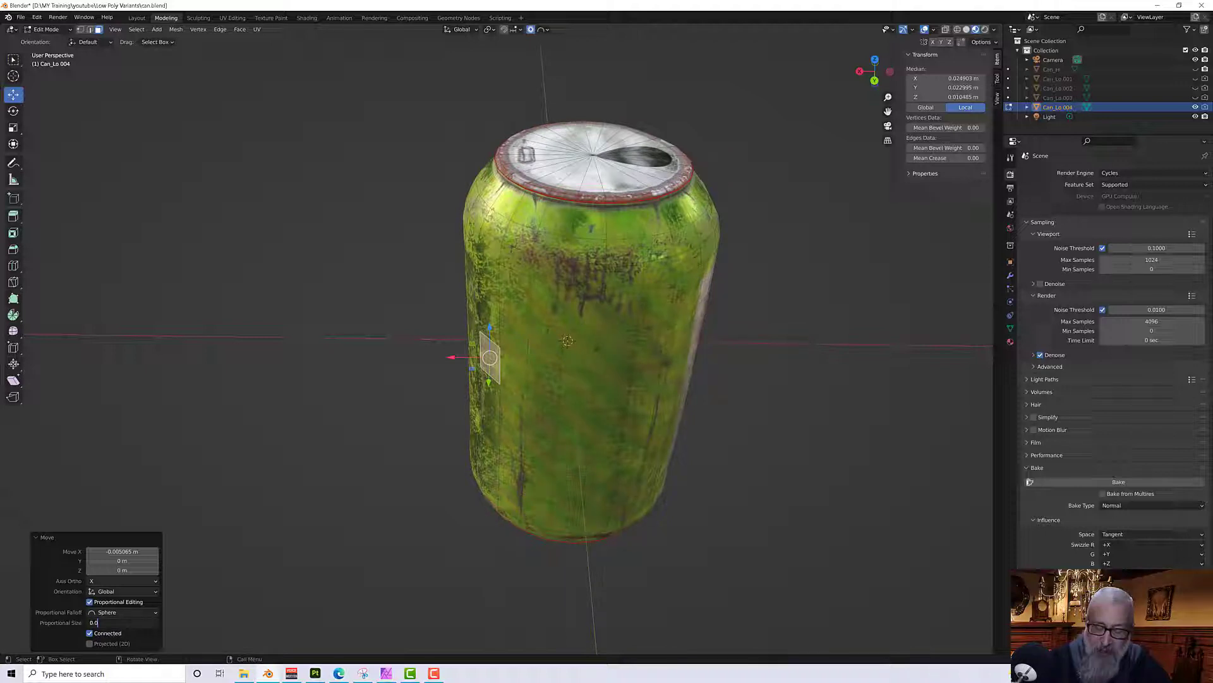
key("Return")
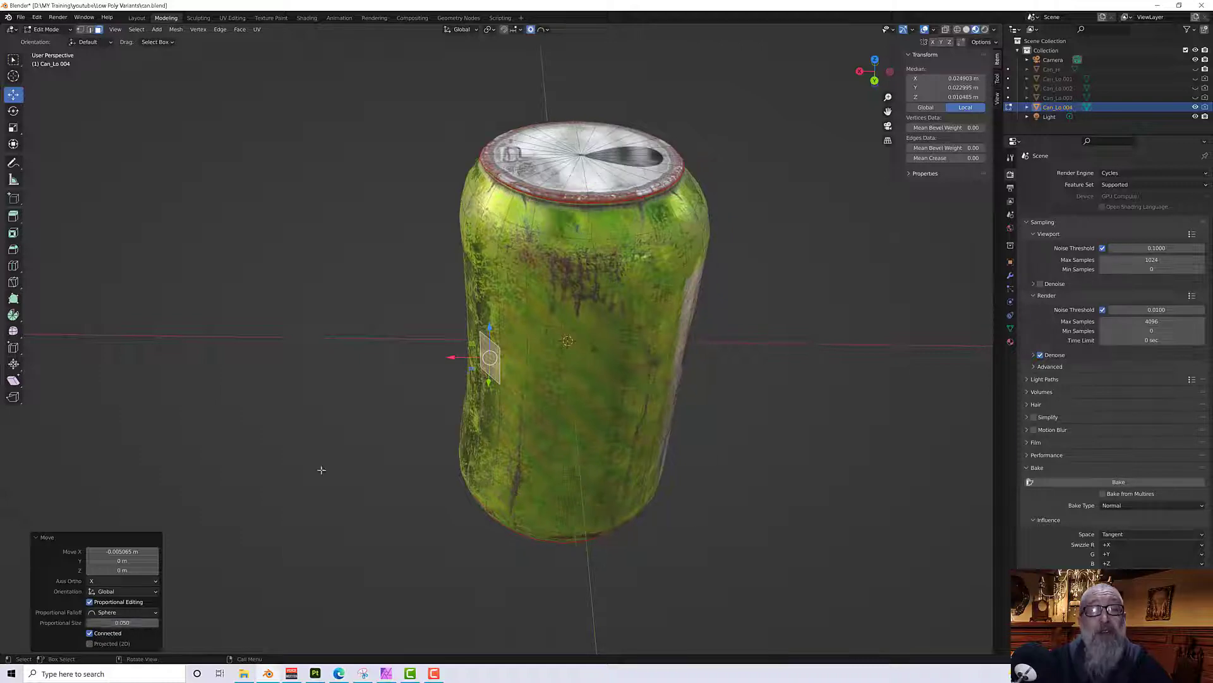
Push the selected side face inward by about -0.012 m along X with proportional size 0.05.
middle_click_drag(456, 480, 443, 376)
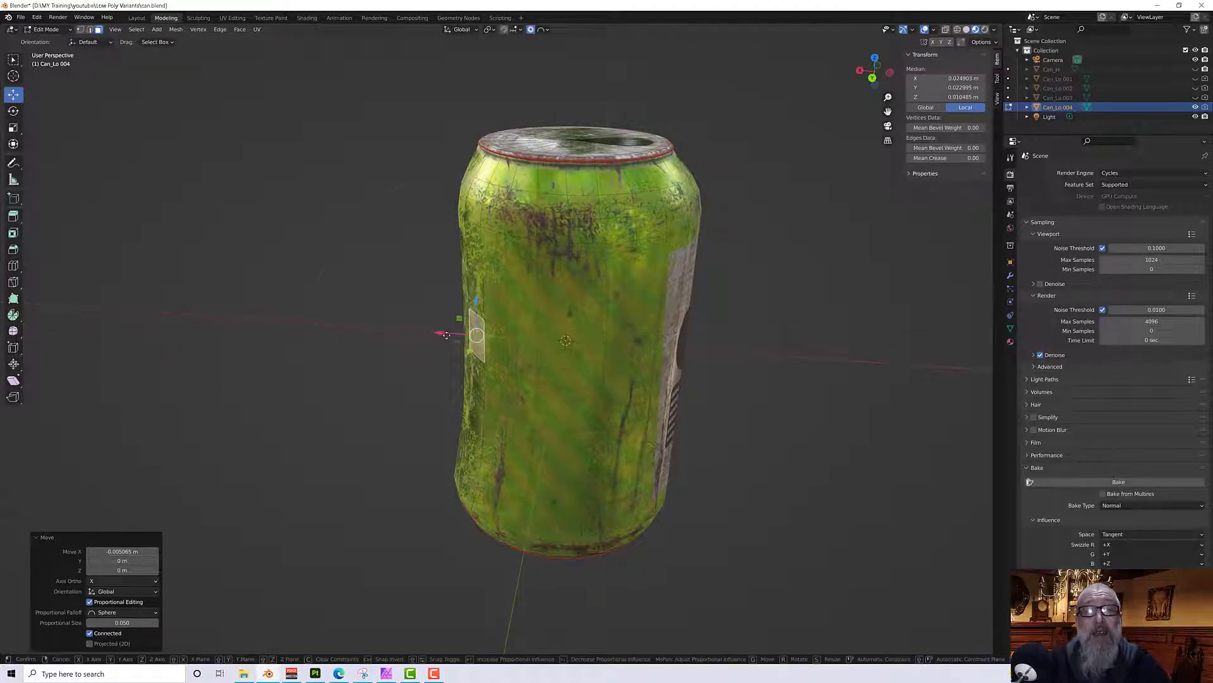
left_click_drag(443, 334, 487, 339)
middle_click_drag(462, 345, 650, 328)
scroll(650, 328, "up", 1)
middle_click_drag(530, 133, 374, 391)
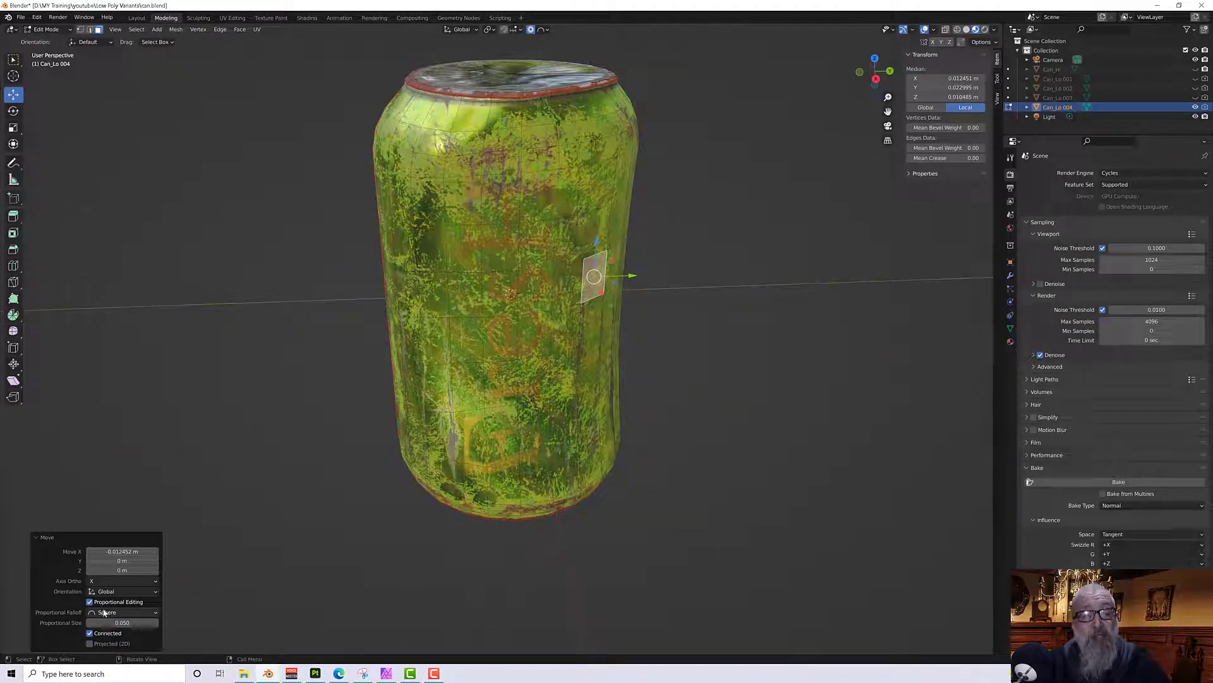
middle_click_drag(382, 509, 549, 341)
middle_click_drag(573, 285, 592, 325)
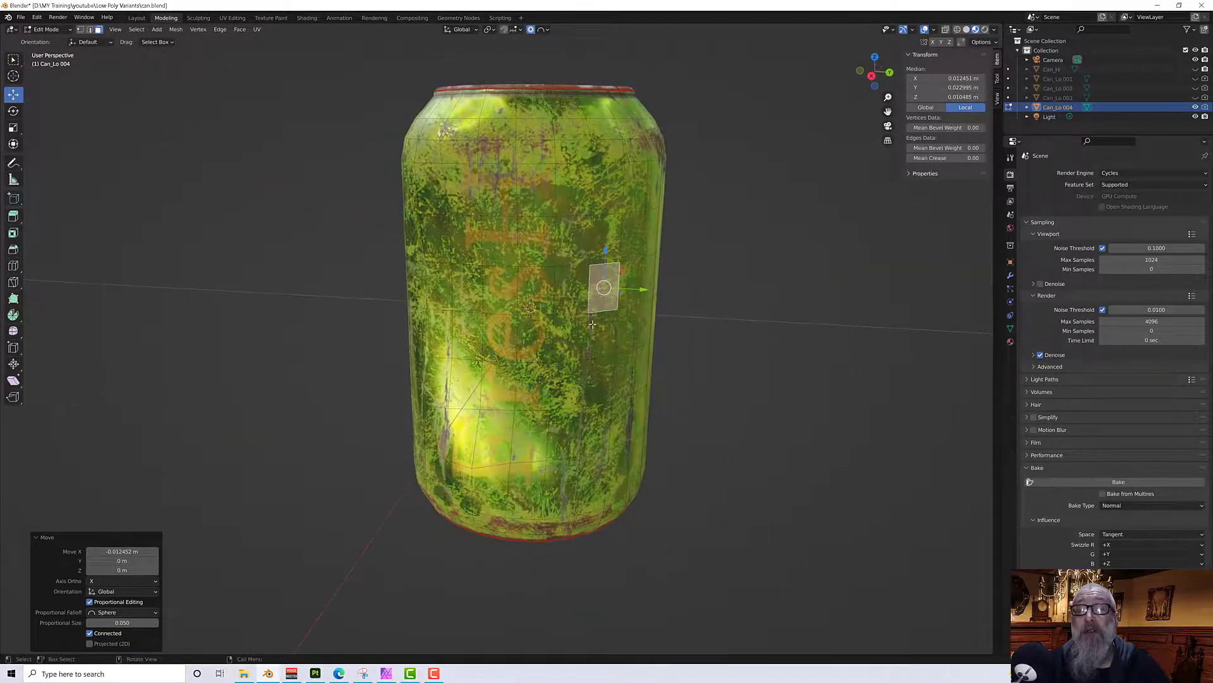
Select two vertically adjacent faces on the can's lower side and move them about 0.005 m along Y.
middle_click_drag(493, 320, 618, 338)
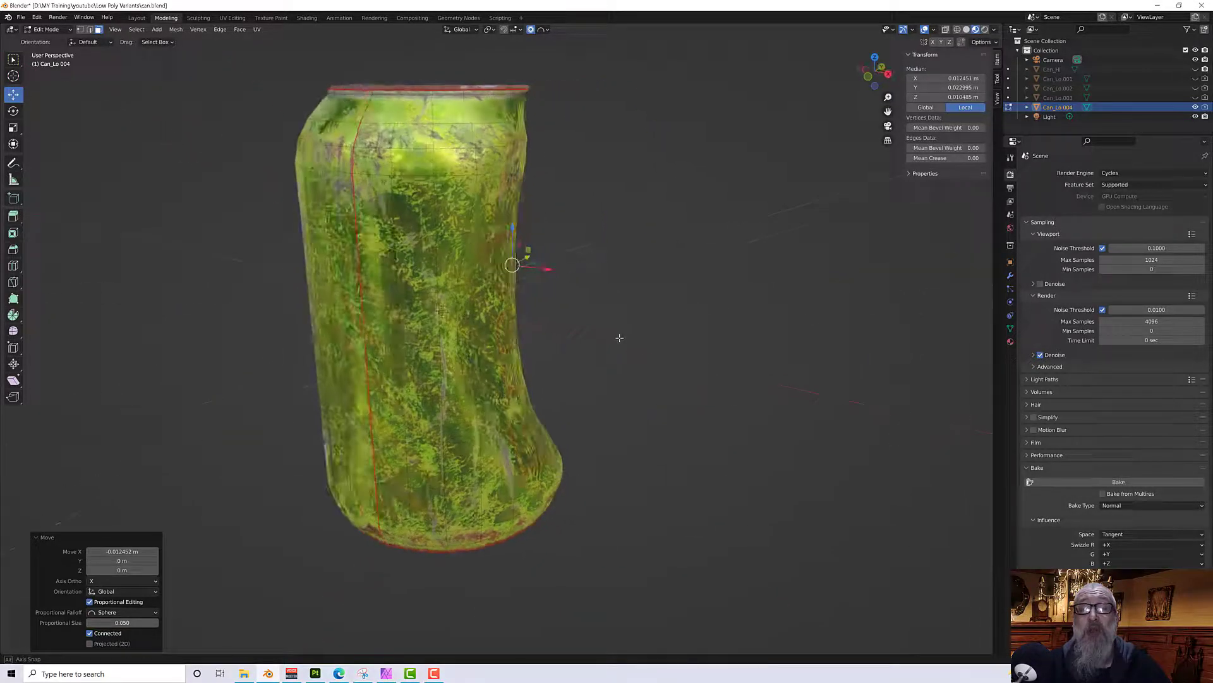
left_click(459, 353)
left_click(466, 442, "shift")
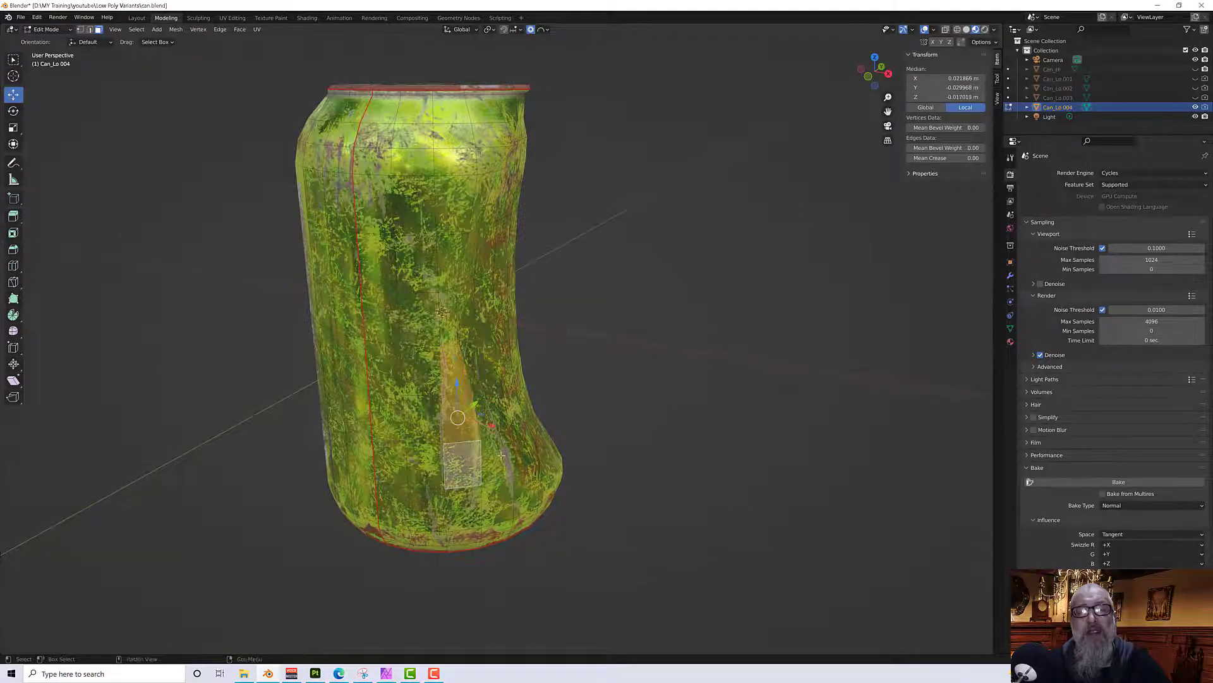
middle_click_drag(466, 448, 383, 498)
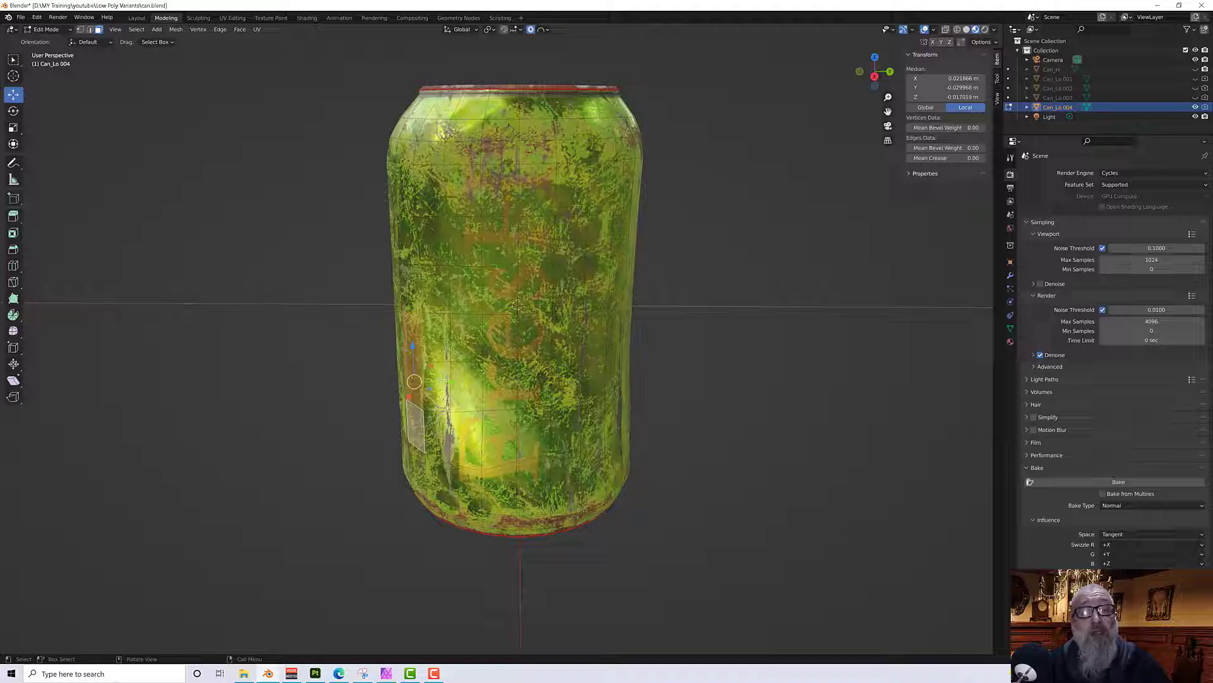
left_click_drag(446, 381, 463, 386)
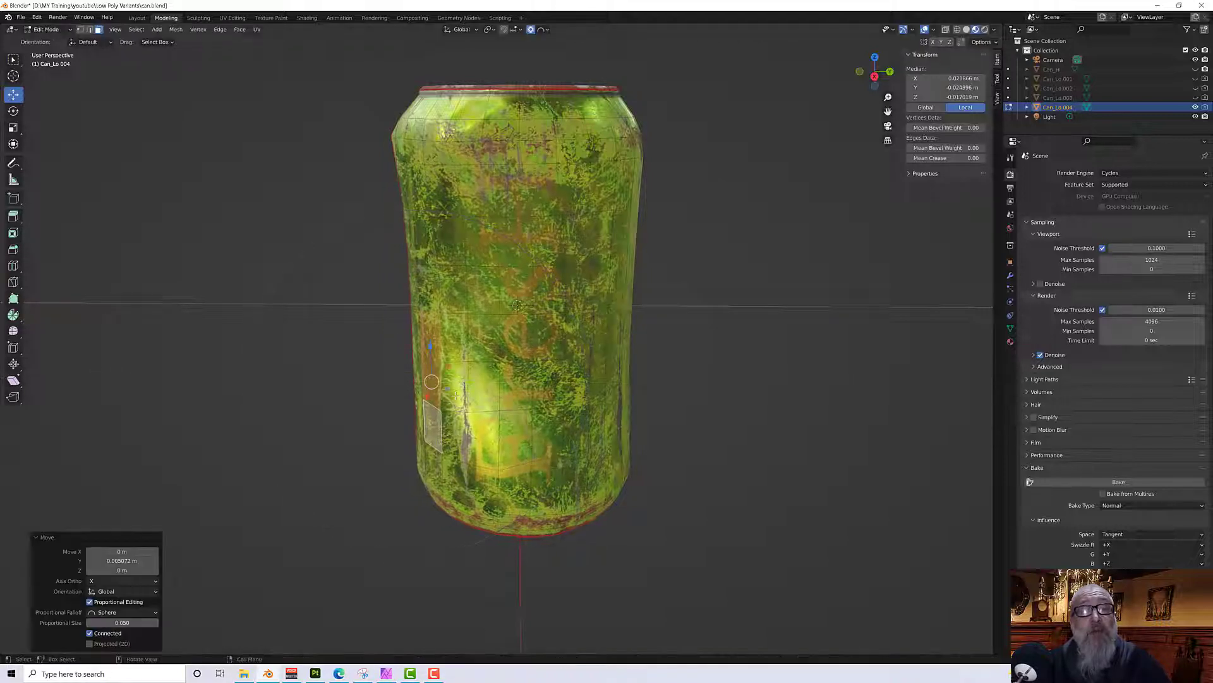
Set the last move's proportional size to 0.025 and its falloff to Linear.
mouse_move(456, 395)
middle_mouse_down()
mouse_move(496, 345)
mouse_move(505, 370)
mouse_move(446, 415)
middle_mouse_up()
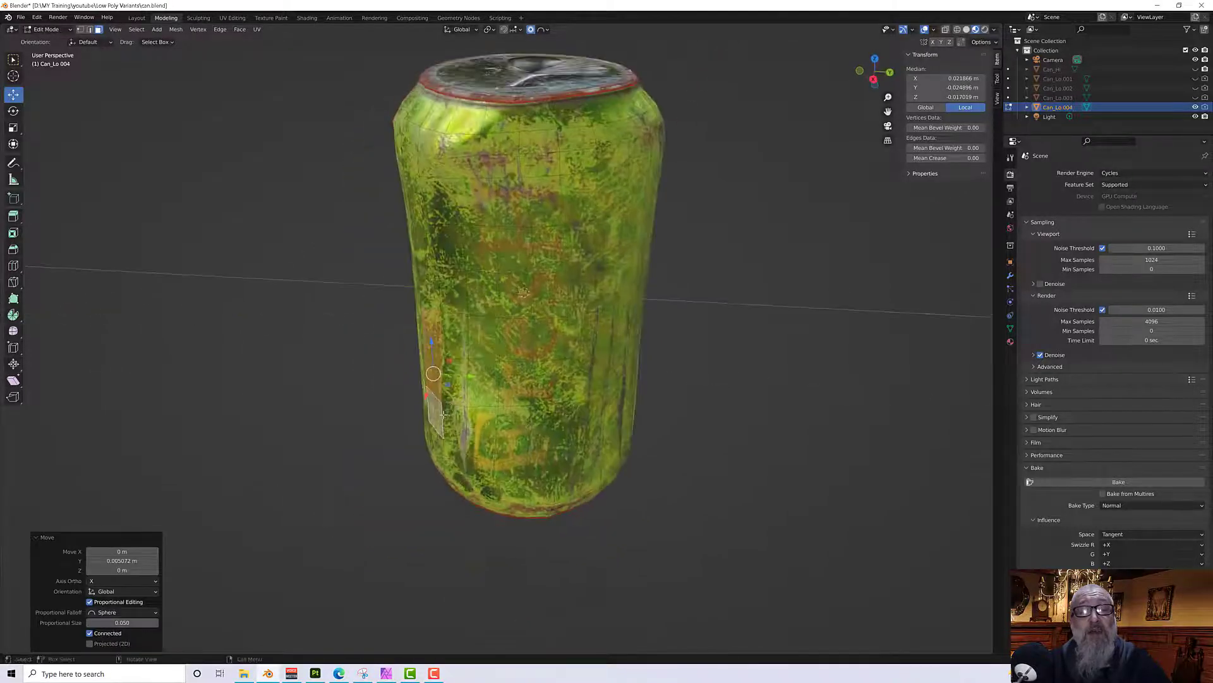
left_click(113, 622)
type("0")
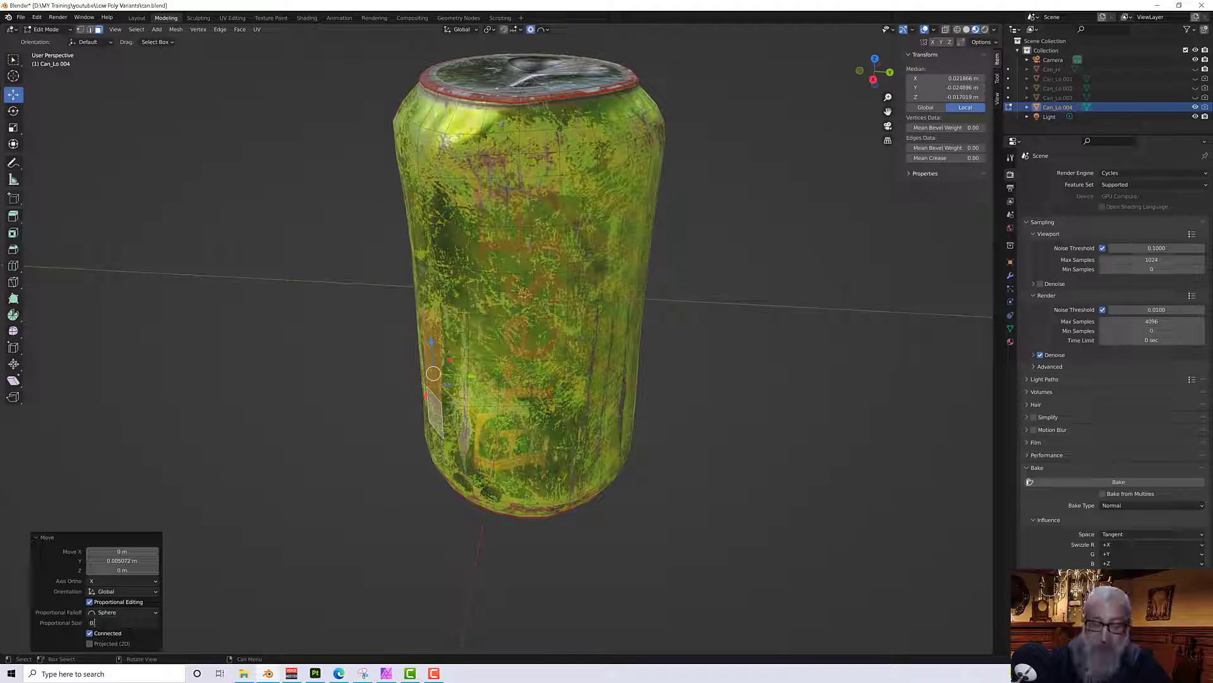
type(".025")
key("Return")
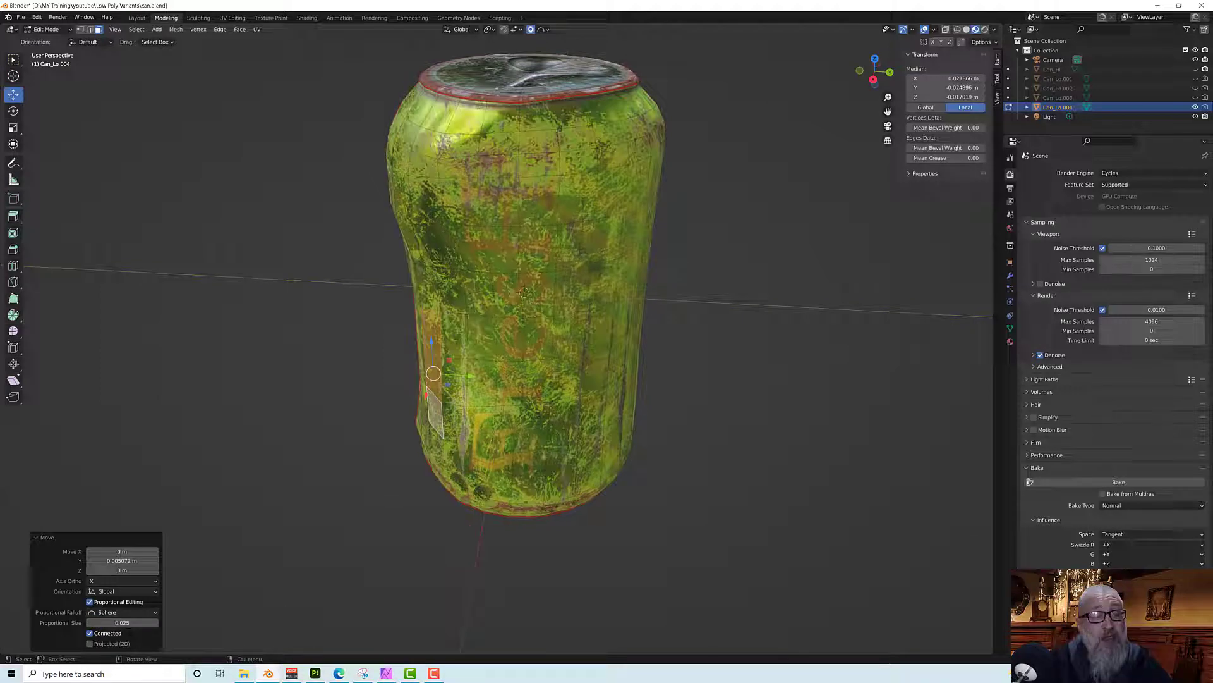
left_click(113, 611)
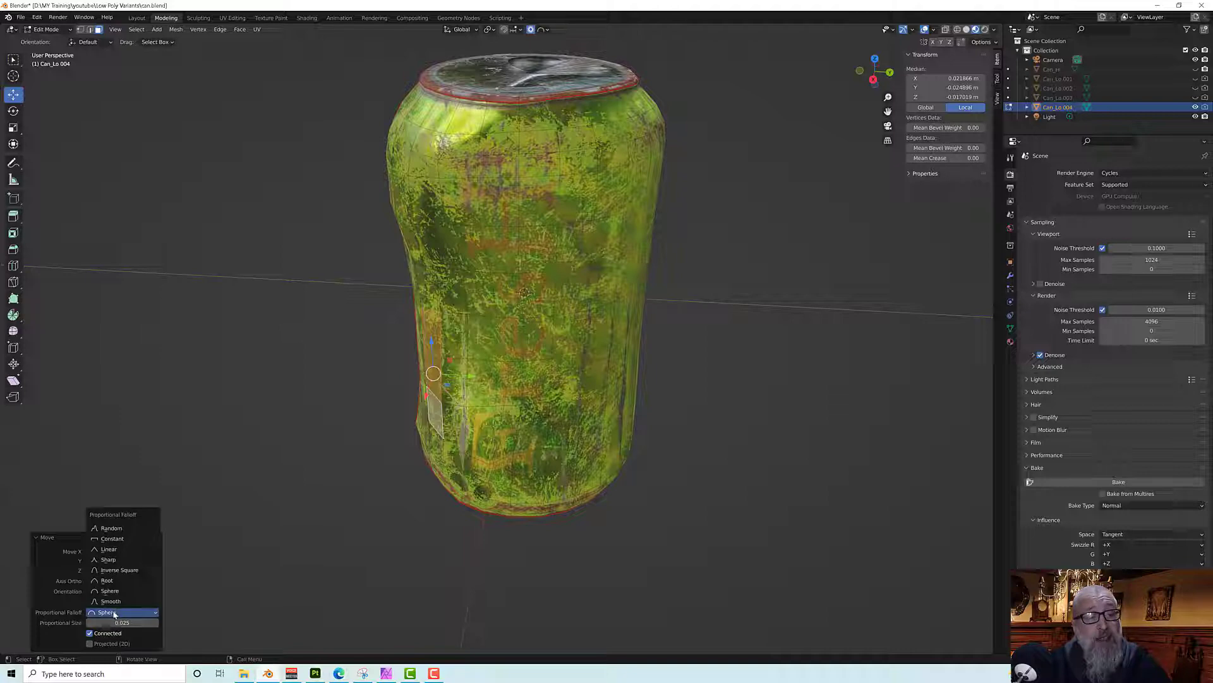
left_click(122, 549)
Push the two selected lower side faces another 0.0056 m or so along Y with Sphere falloff and size 0.025.
middle_click_drag(233, 503, 423, 403)
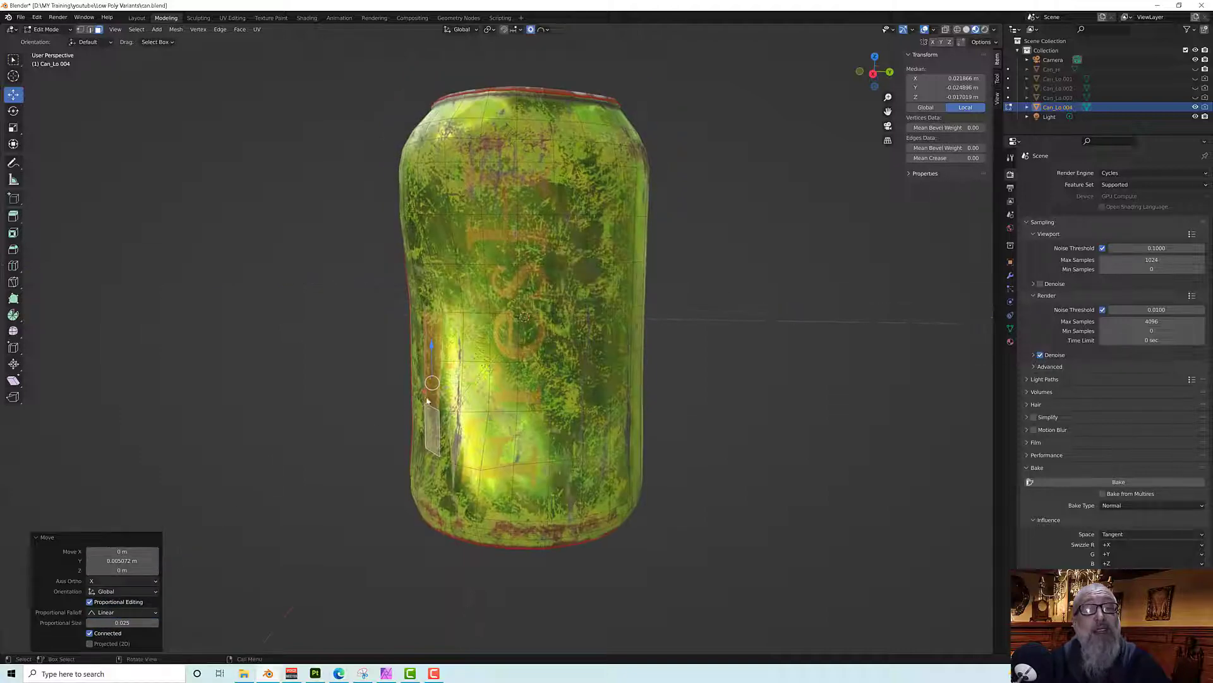
left_click_drag(465, 383, 487, 386)
middle_click_drag(487, 386, 688, 406)
scroll(520, 455, "up", 2)
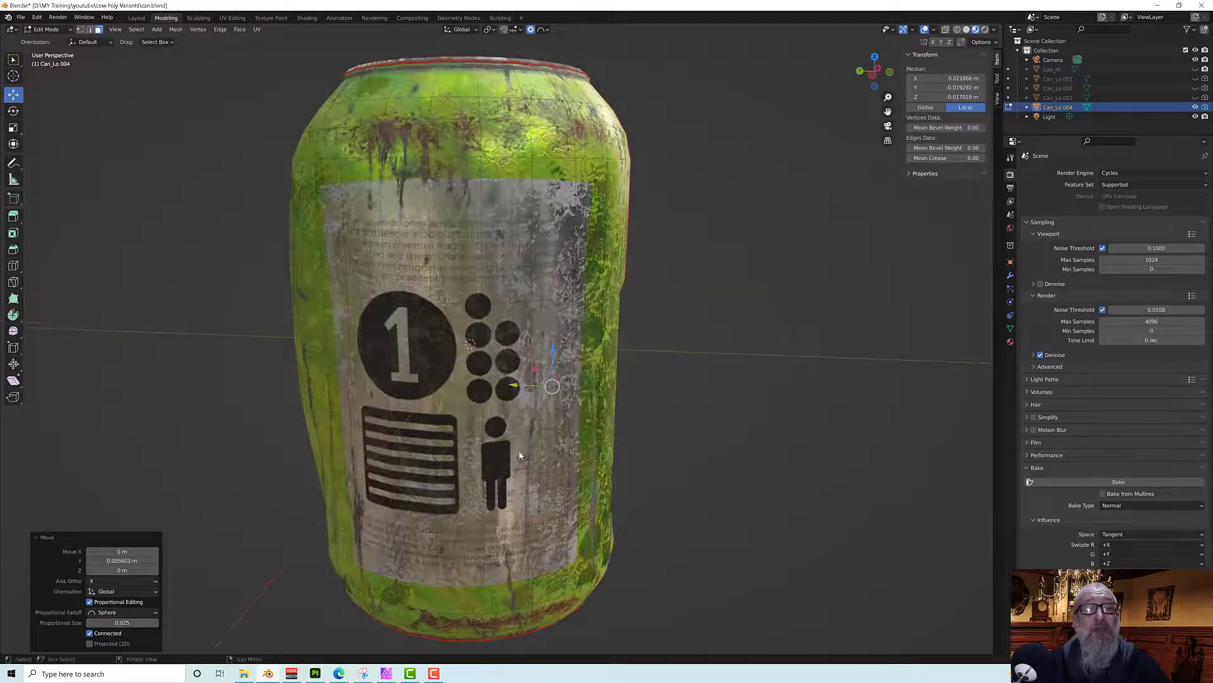
Select a patch of faces on the label and move it about 0.0043 m in X and 0.0046 m in Y with Smooth falloff.
left_click(464, 404)
middle_click_drag(490, 449, 257, 525)
left_click(460, 381, "shift")
left_click(515, 330, "shift")
scroll(476, 426, "down", 2)
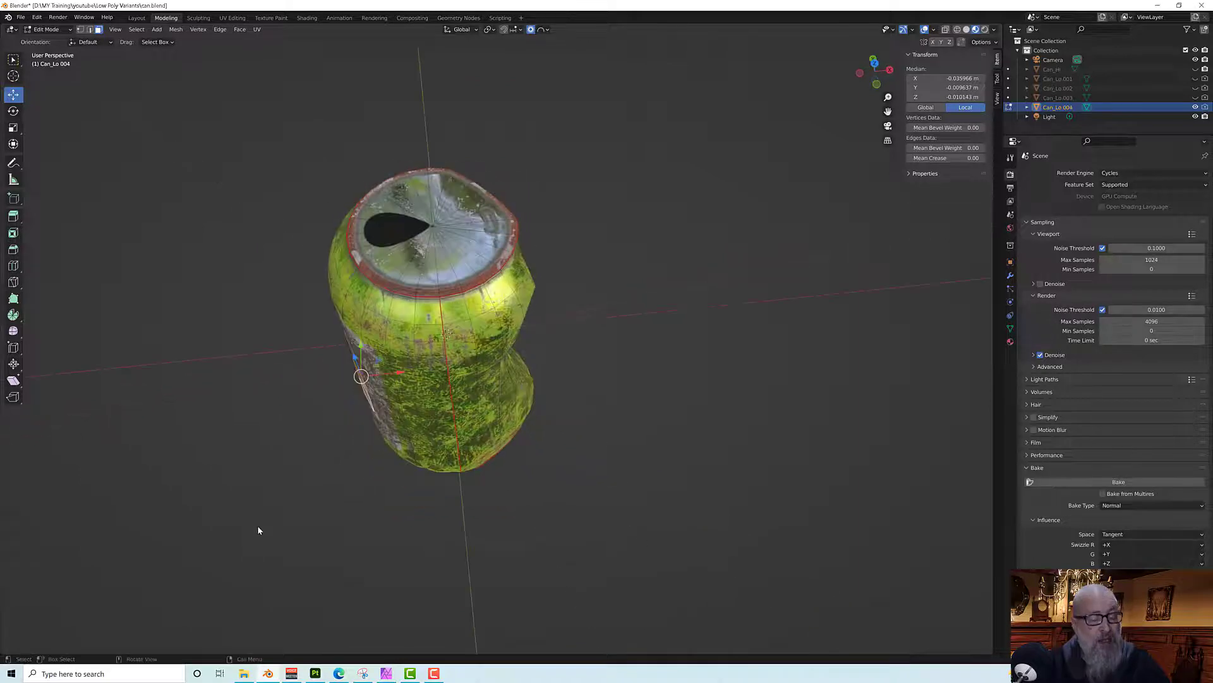
left_click_drag(377, 363, 384, 356)
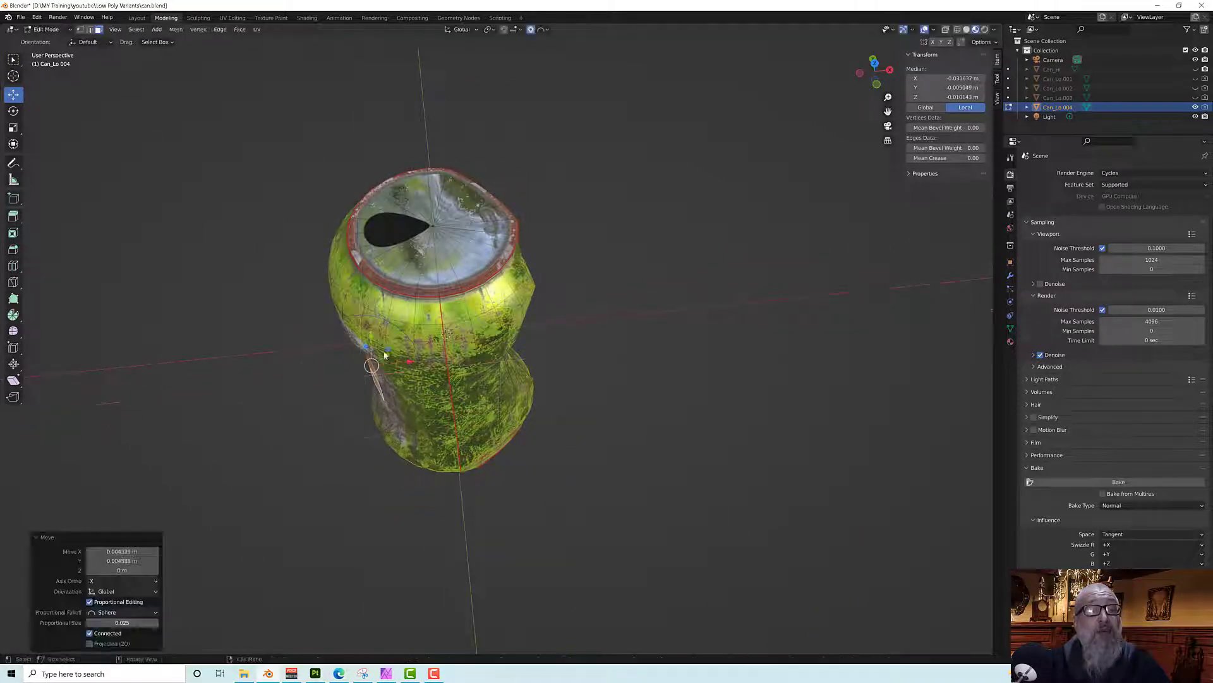
middle_click_drag(384, 355, 464, 392)
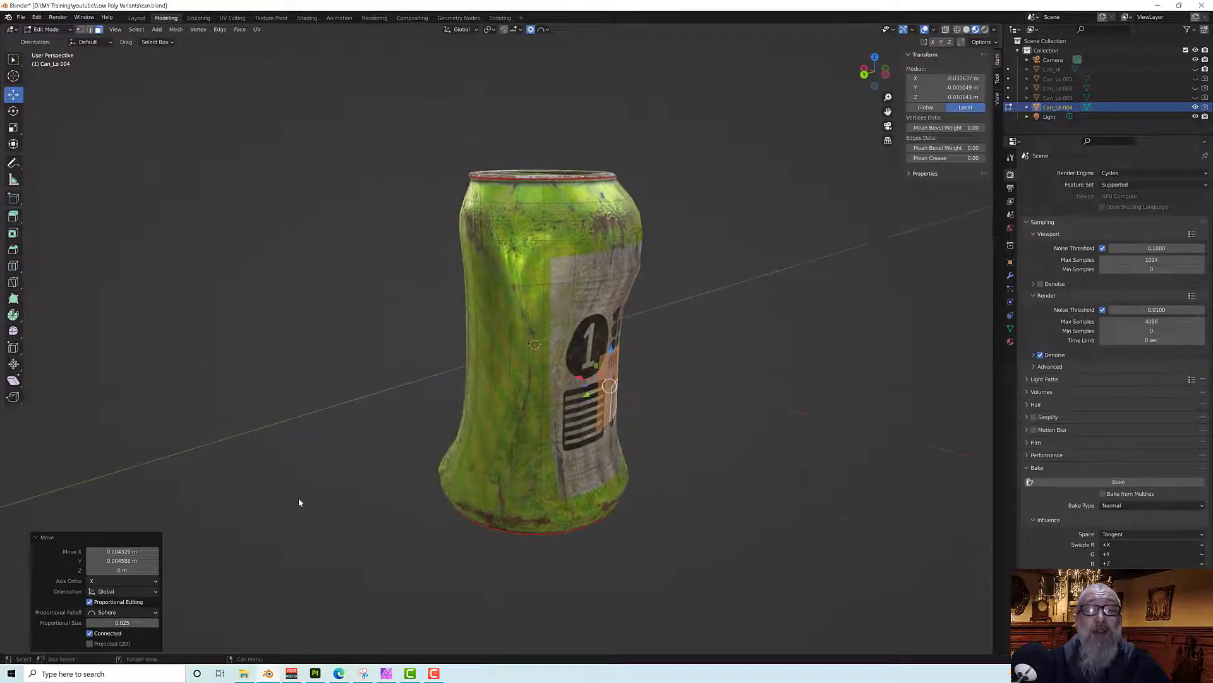
left_click(118, 613)
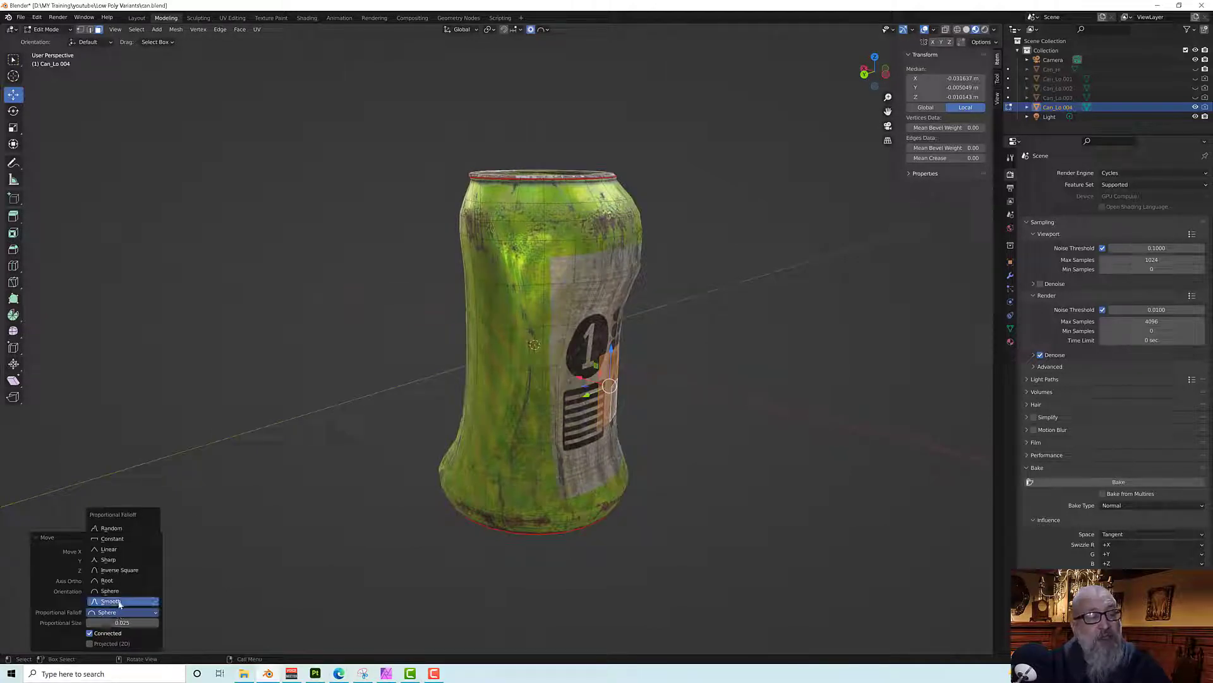
left_click(119, 602)
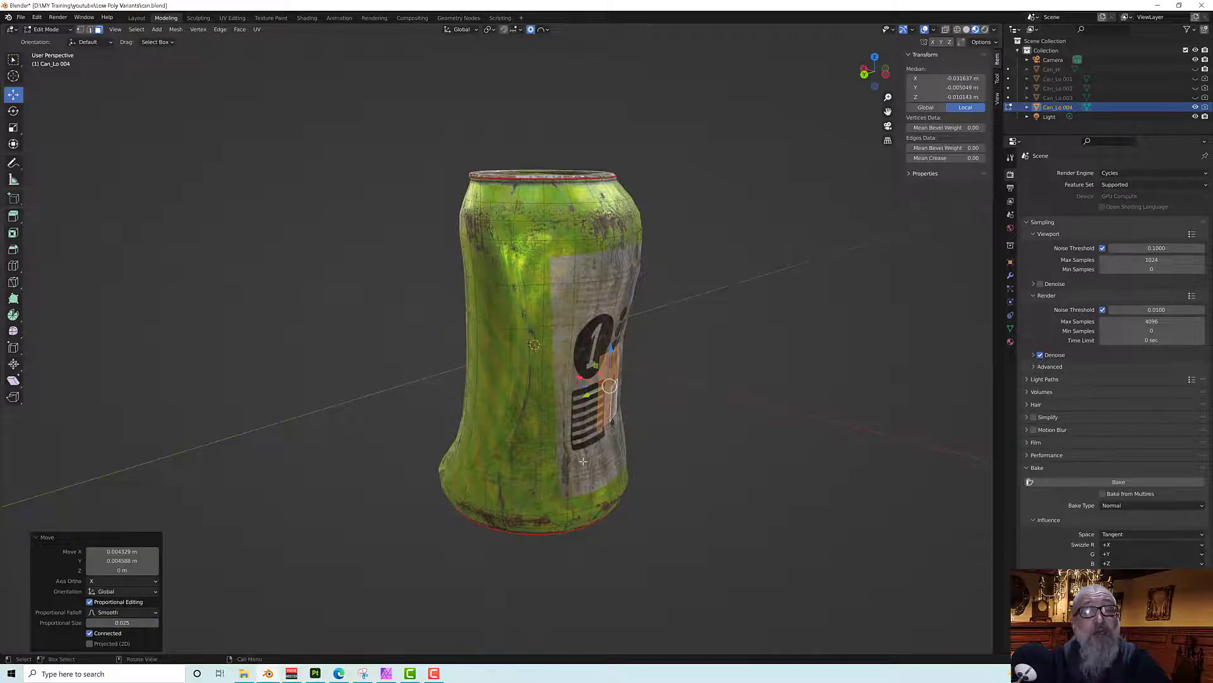
Move the label patch inward by about 0.0033 m in X and 0.0002 m in Y, and set the proportional size to 0.05.
middle_click_drag(581, 405, 456, 423)
scroll(456, 423, "up", 4)
middle_click_drag(460, 370, 320, 417)
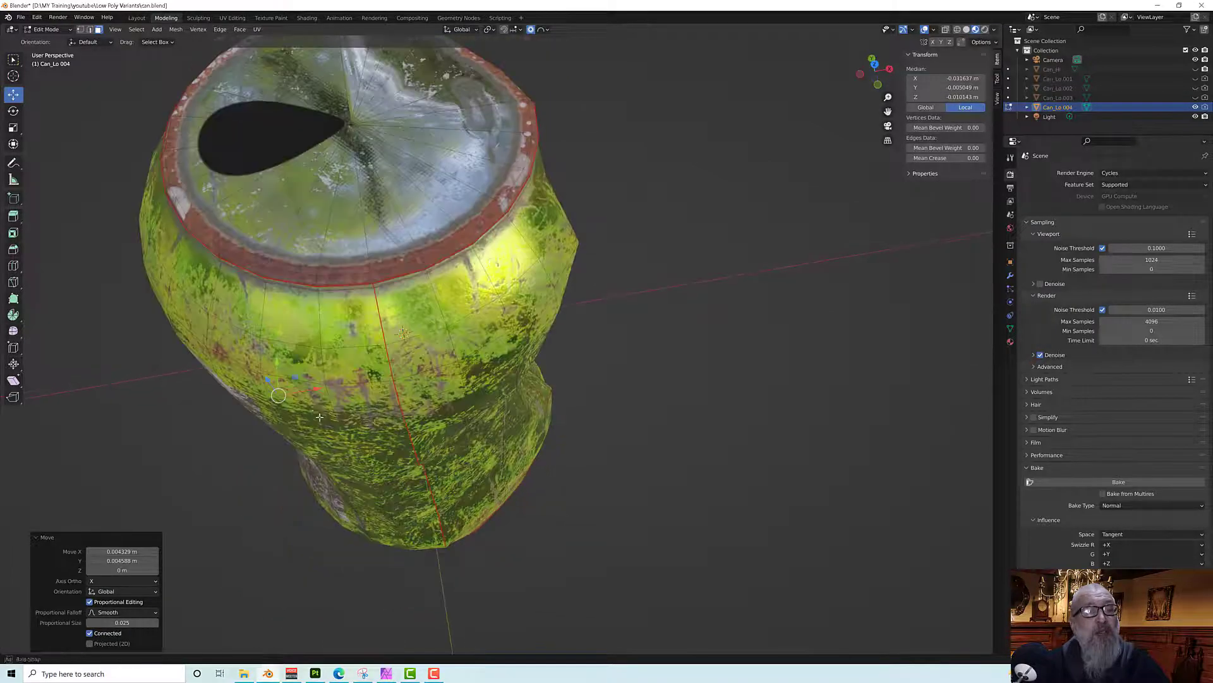
key("g")
left_click(311, 373)
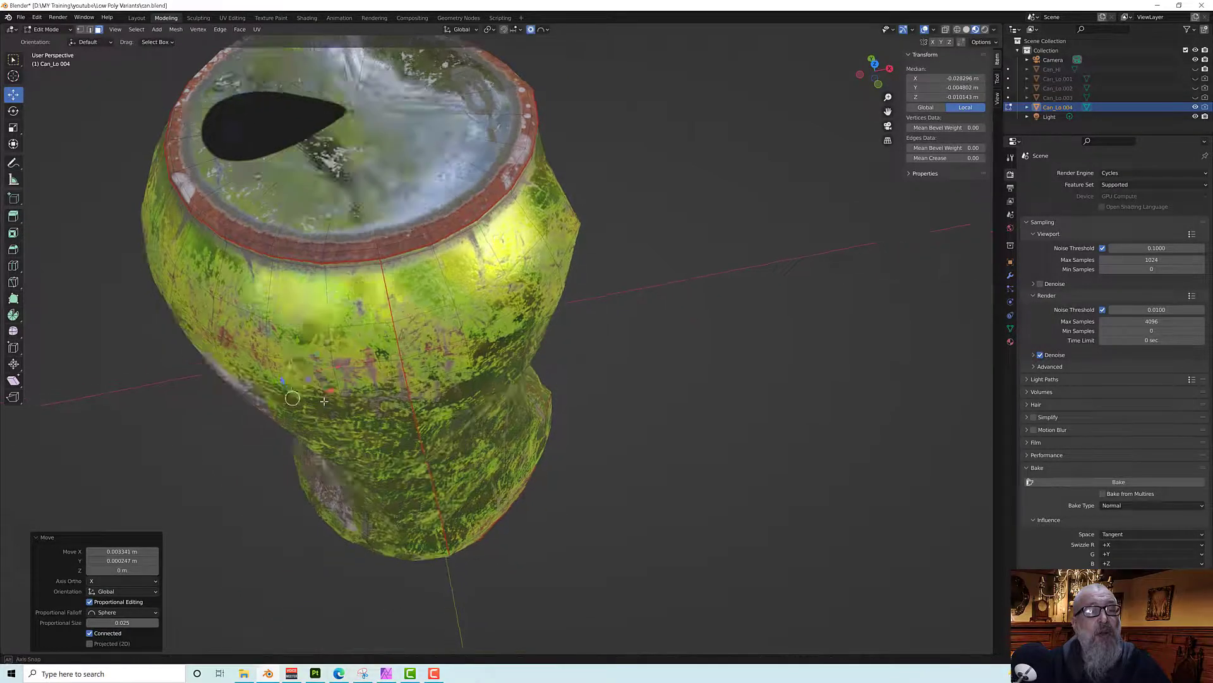
middle_click_drag(311, 373, 383, 429)
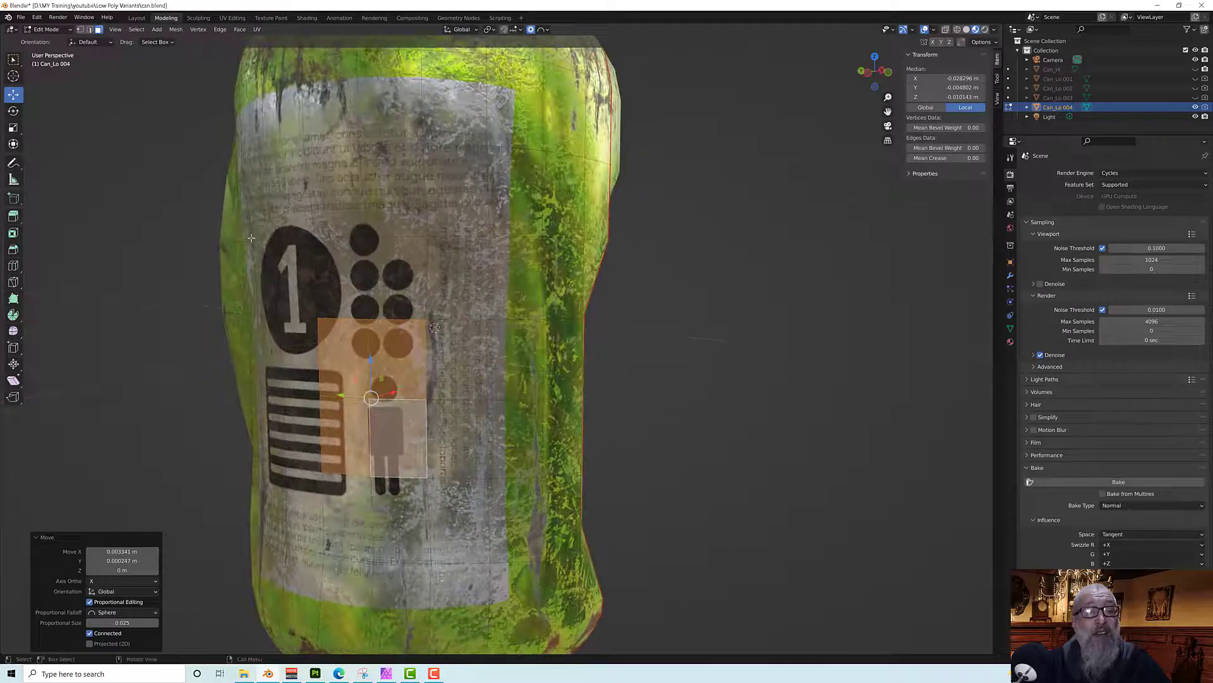
double_click(120, 622)
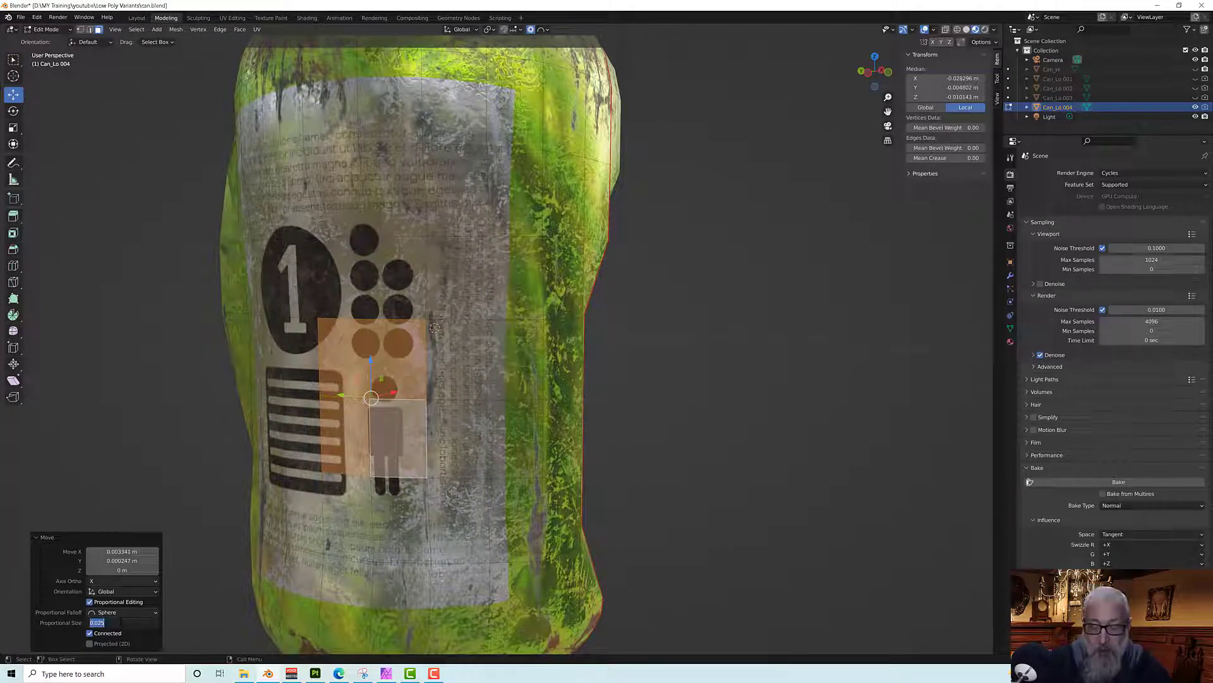
type("0.05")
key("Return")
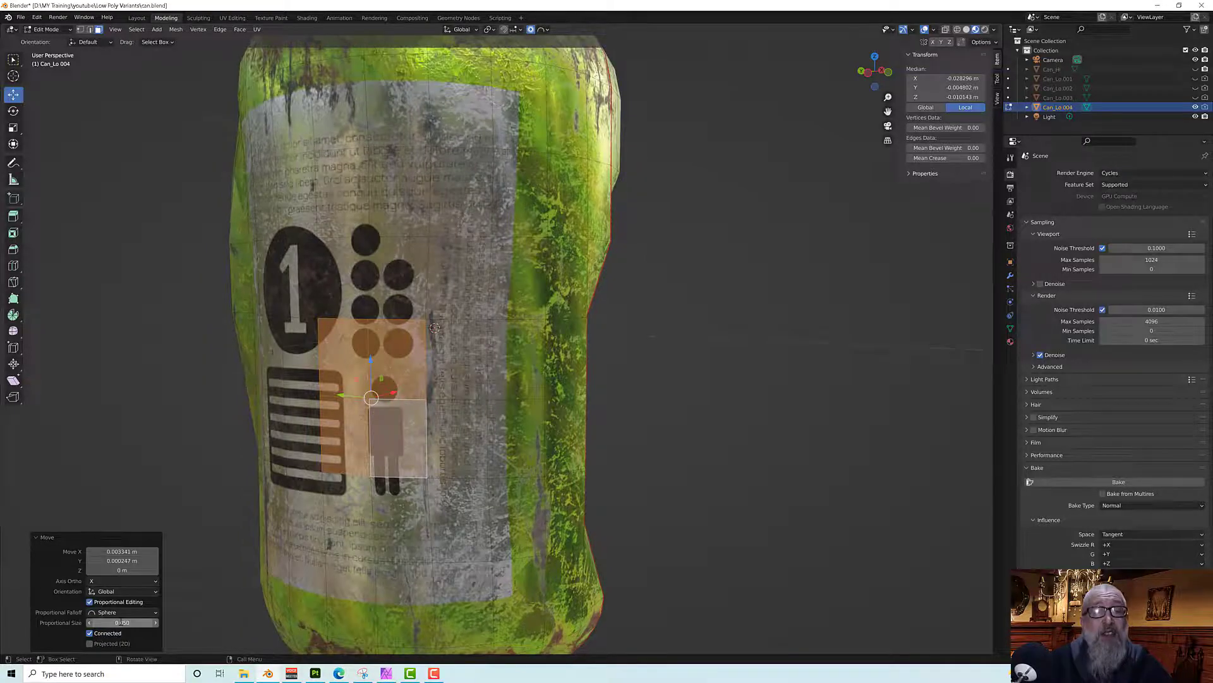
Move a single face just below the can's rim about 0.0012 m in X and 0.0009 m in Y, with proportional size 0.01.
middle_click_drag(400, 440, 316, 428)
middle_click_drag(477, 421, 502, 434)
scroll(584, 222, "up", 5)
middle_click_drag(584, 222, 637, 217)
left_click(592, 284)
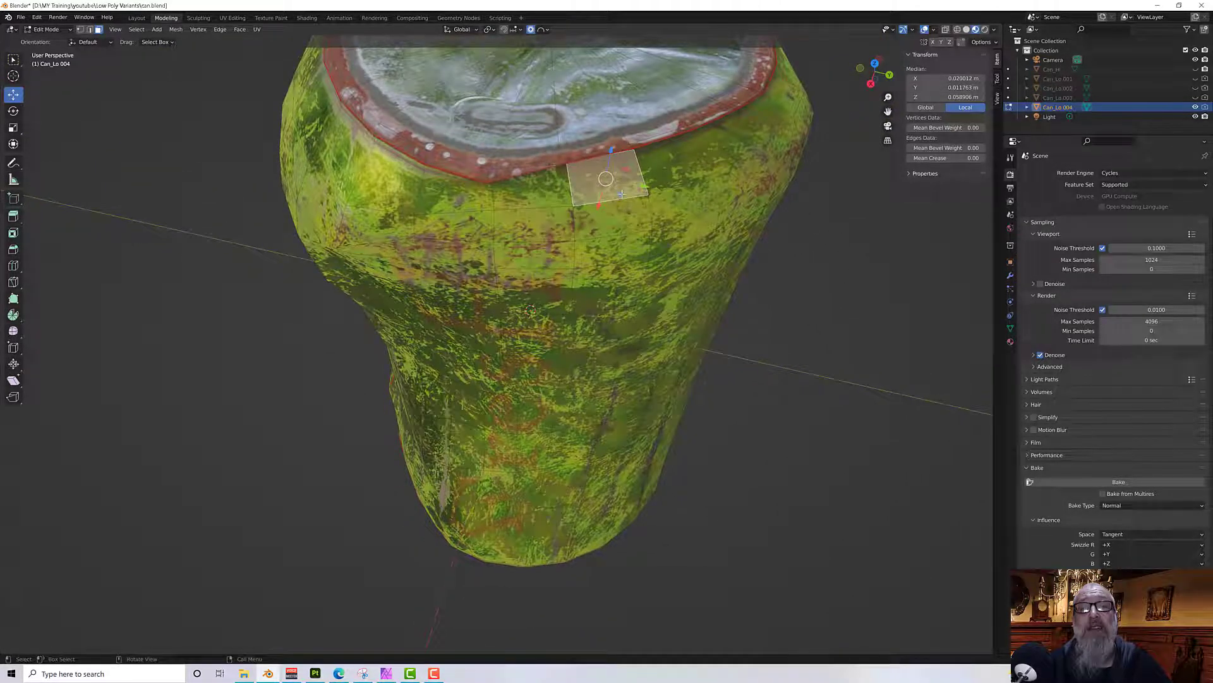
key("g")
left_click(630, 206)
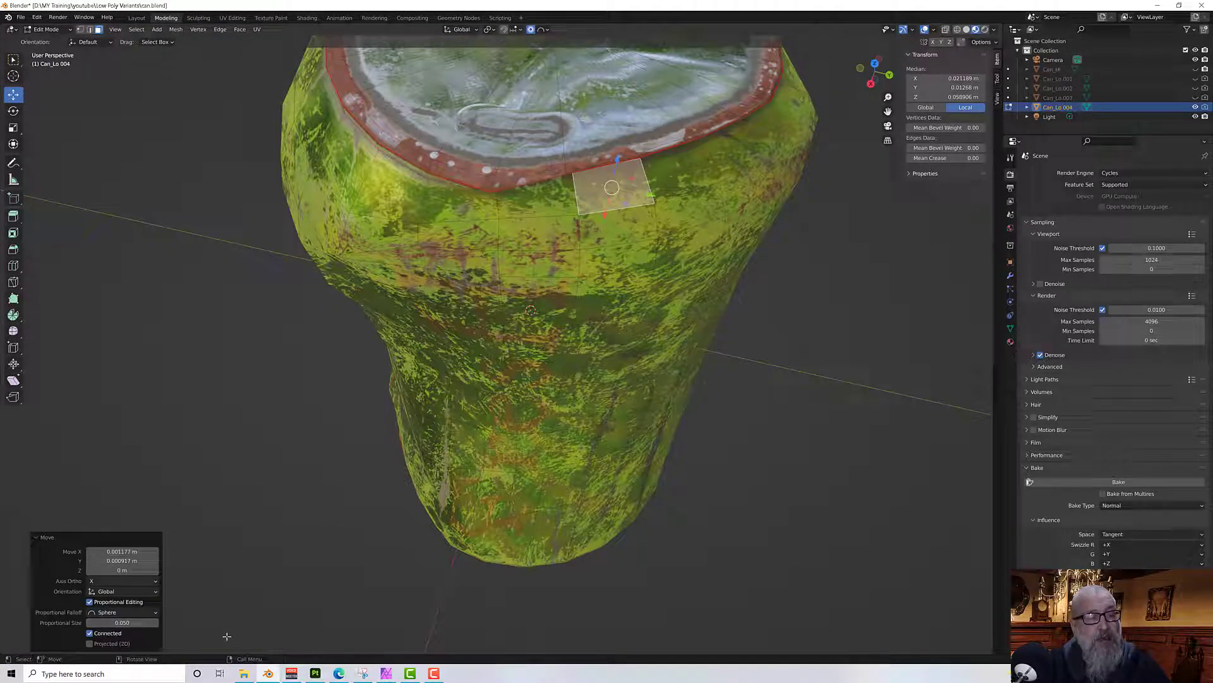
left_click(127, 623)
type("0.01")
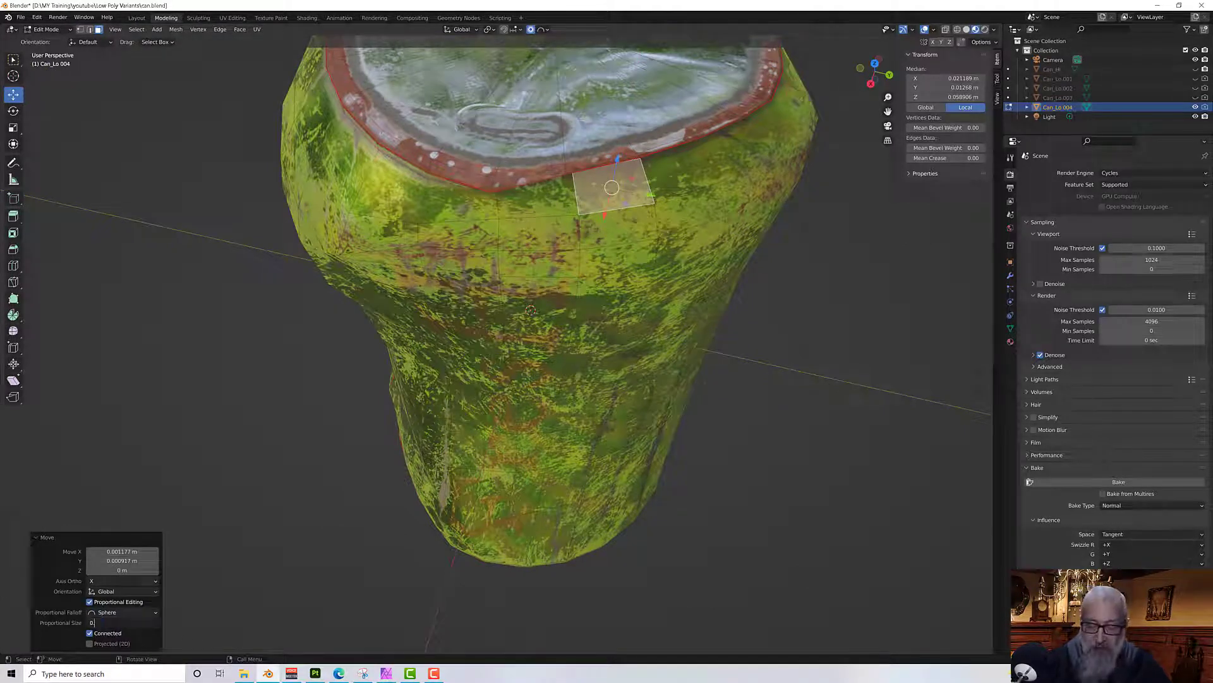
key("Return")
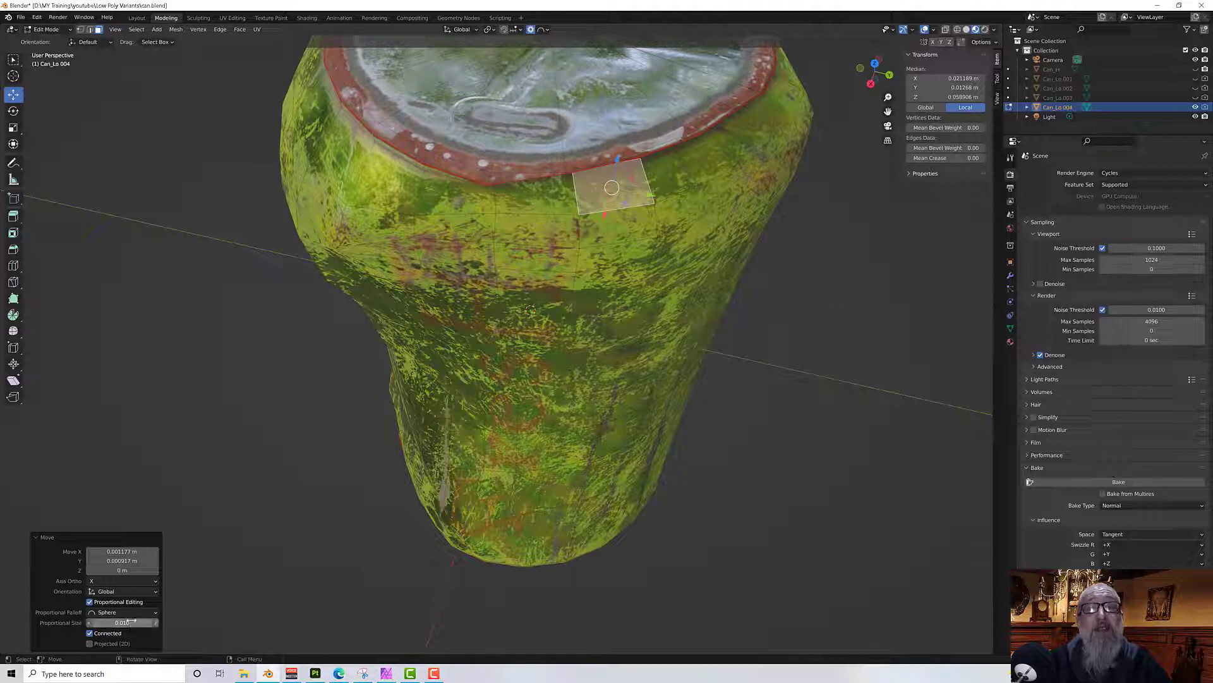
Pull the selected face below the rim a further 0.0015 m or so in X and 0.0007 m in Y at size 0.01.
left_click_drag(625, 204, 630, 217)
middle_click_drag(651, 219, 612, 229)
scroll(613, 229, "down", 8)
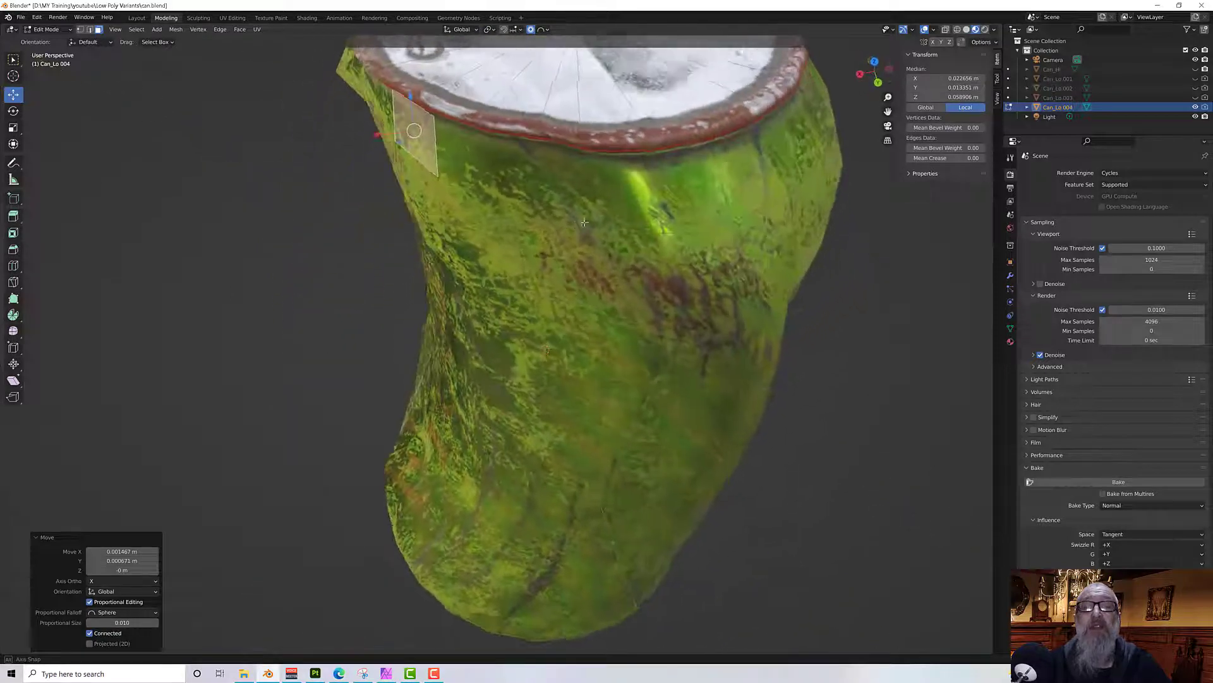
middle_click_drag(577, 274, 634, 246)
middle_click_drag(626, 304, 578, 292)
scroll(578, 293, "up", 8)
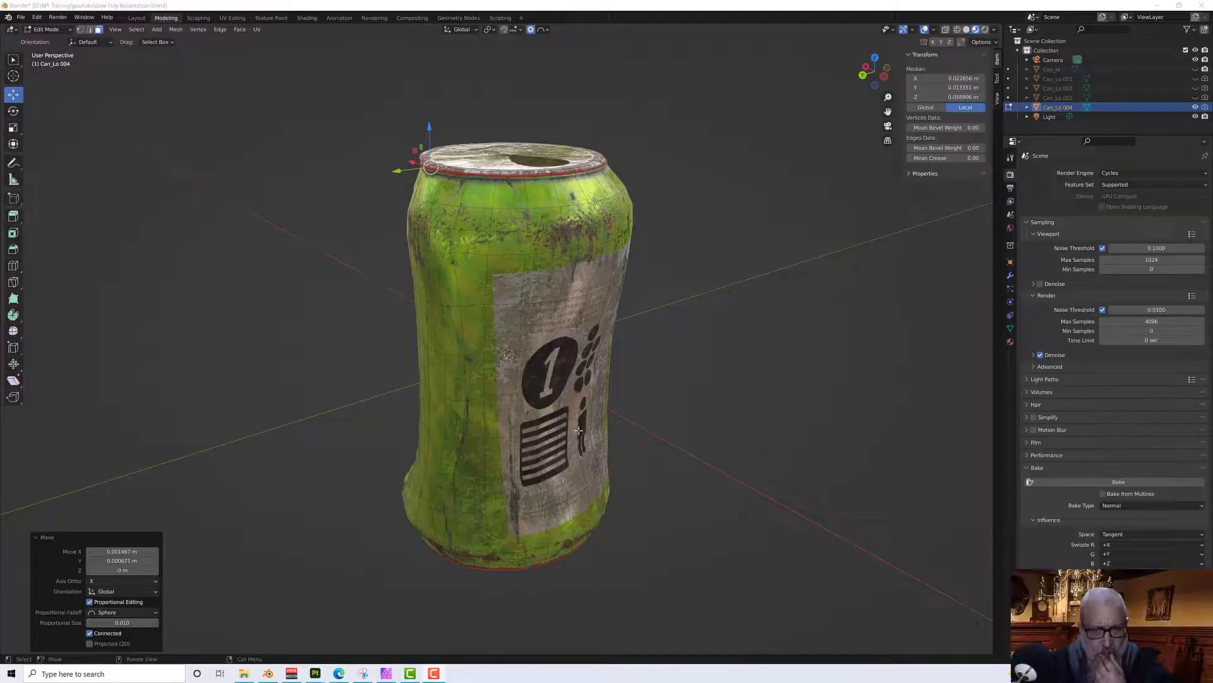
middle_click_drag(632, 434, 808, 371)
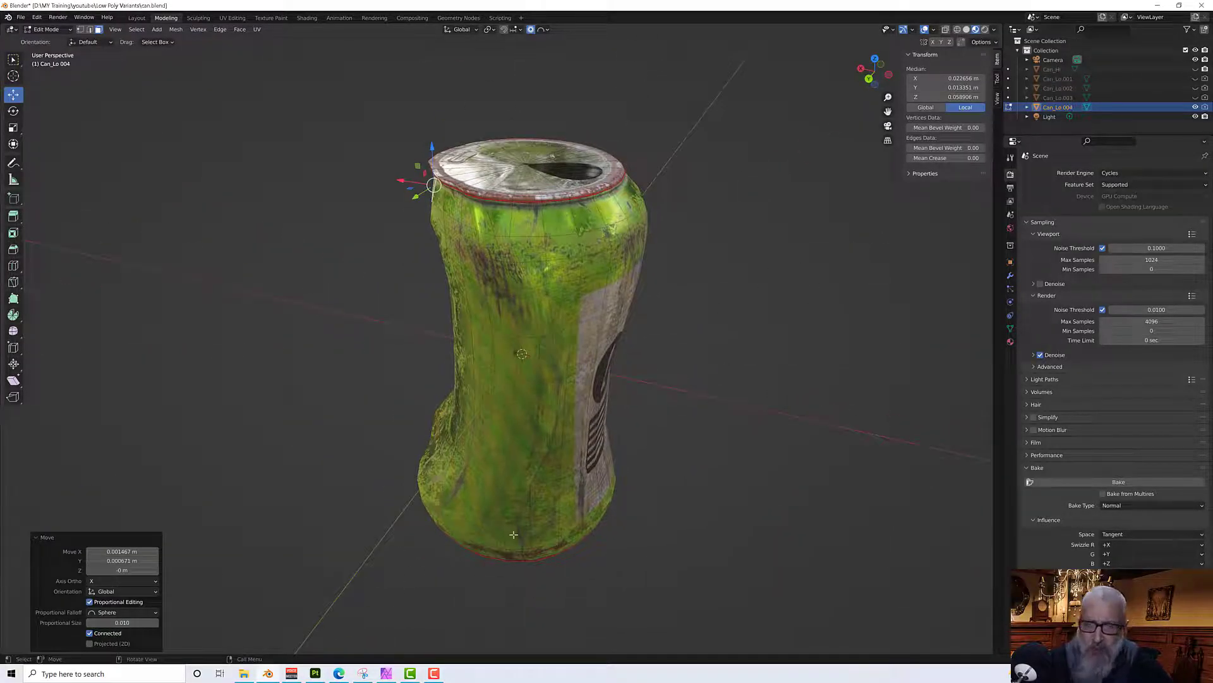
Switch to Substance 3D Painter and hide Fill layer 3, Fill layer 3 copy 1 and Layer 2 in the Painted copy 1 folder.
left_click(315, 674)
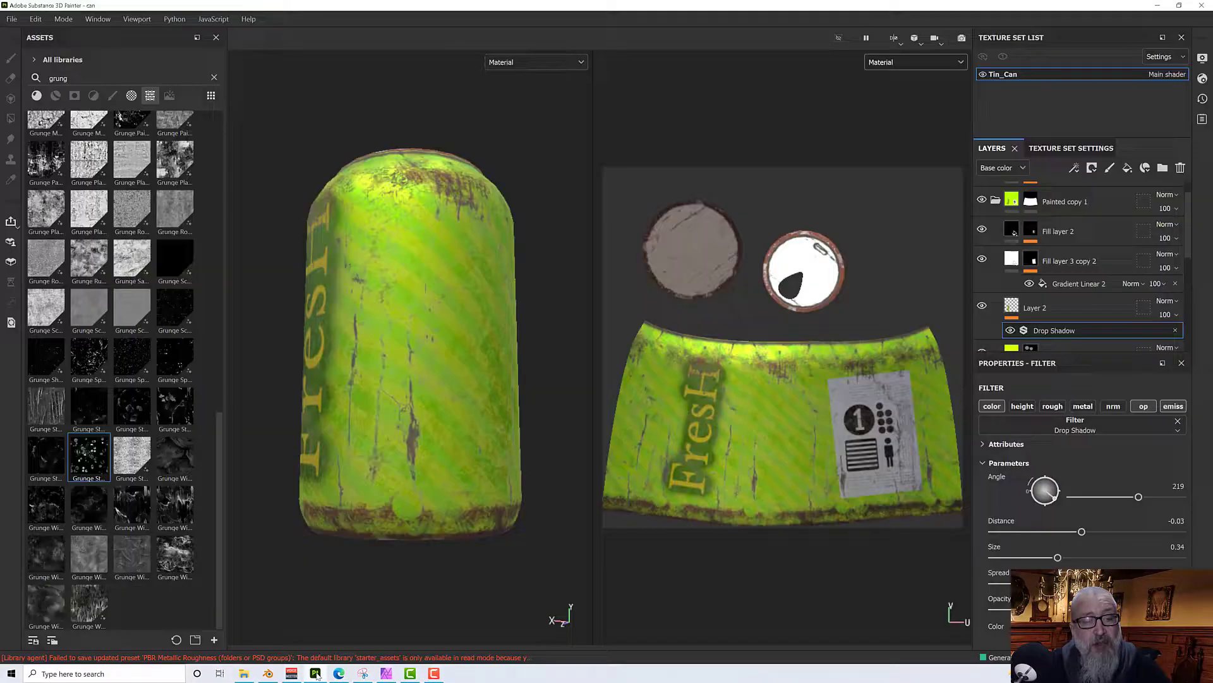
scroll(1072, 230, "up", 1)
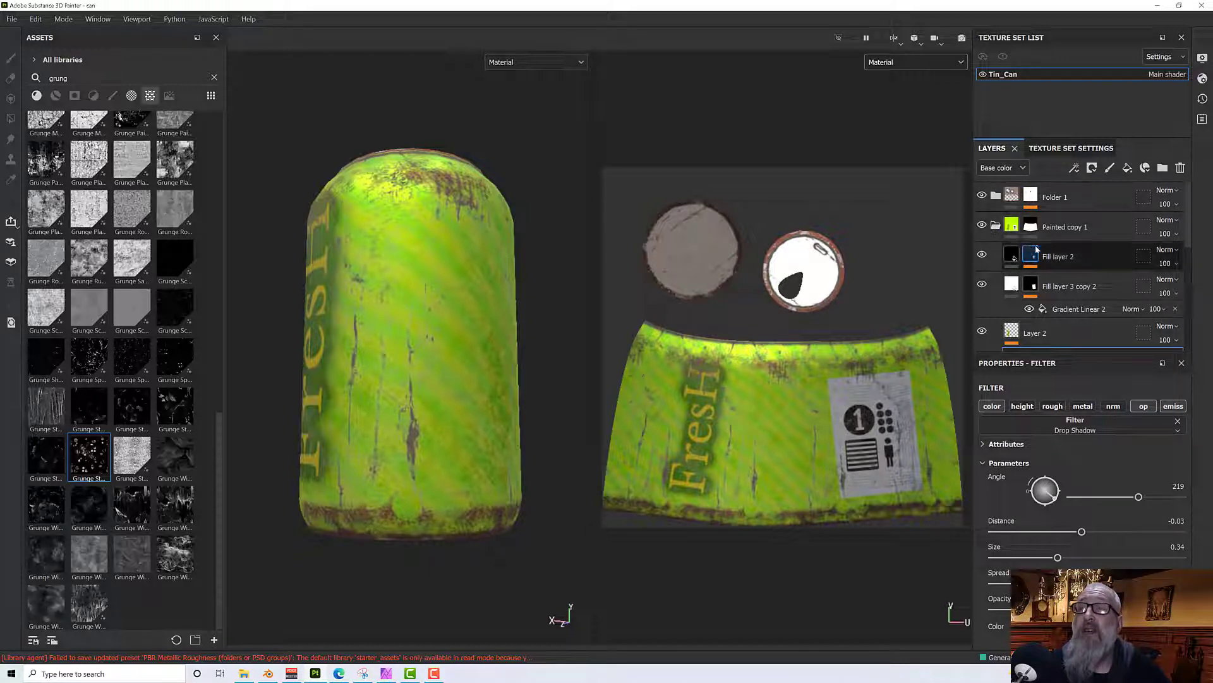
left_click(1075, 286)
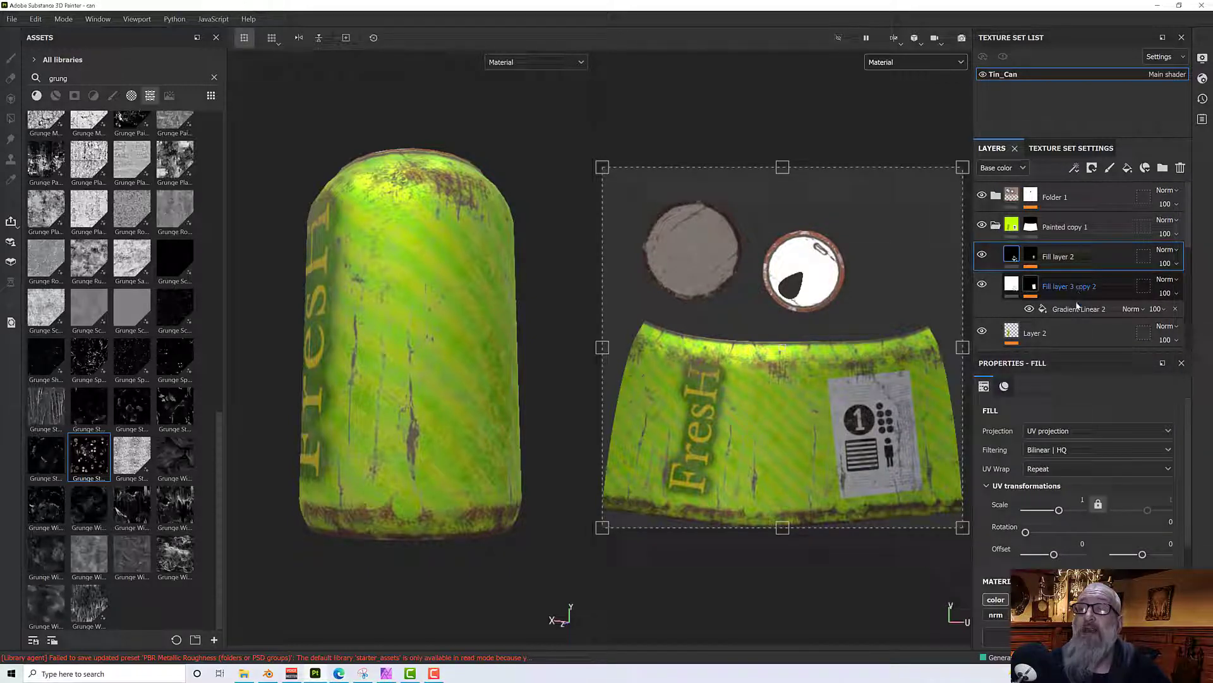
left_click(1077, 307)
scroll(1077, 306, "down", 1)
scroll(1065, 294, "down", 3)
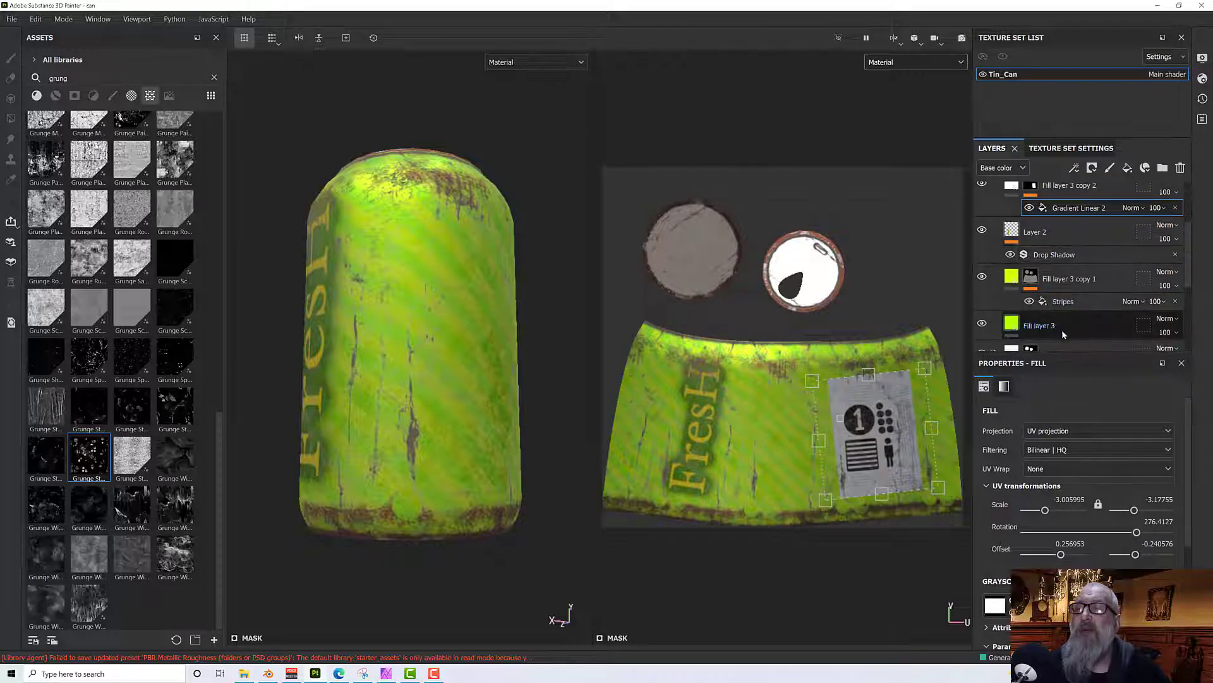
left_click(983, 323)
left_click(982, 278)
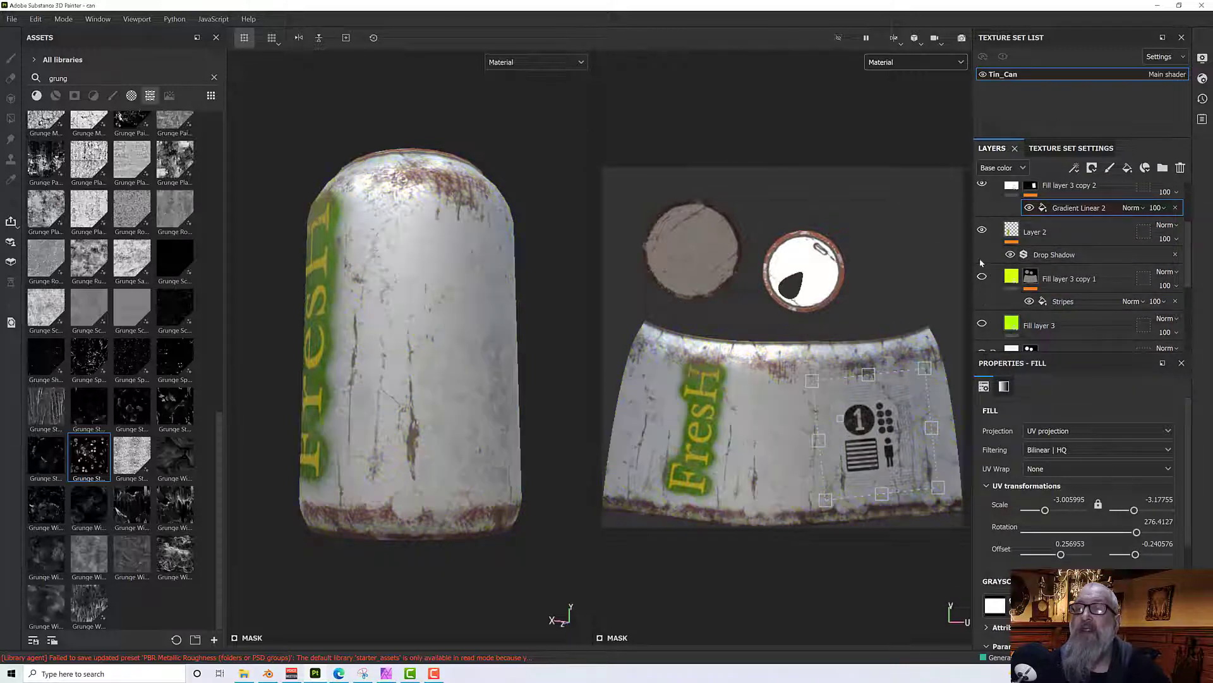
left_click(982, 230)
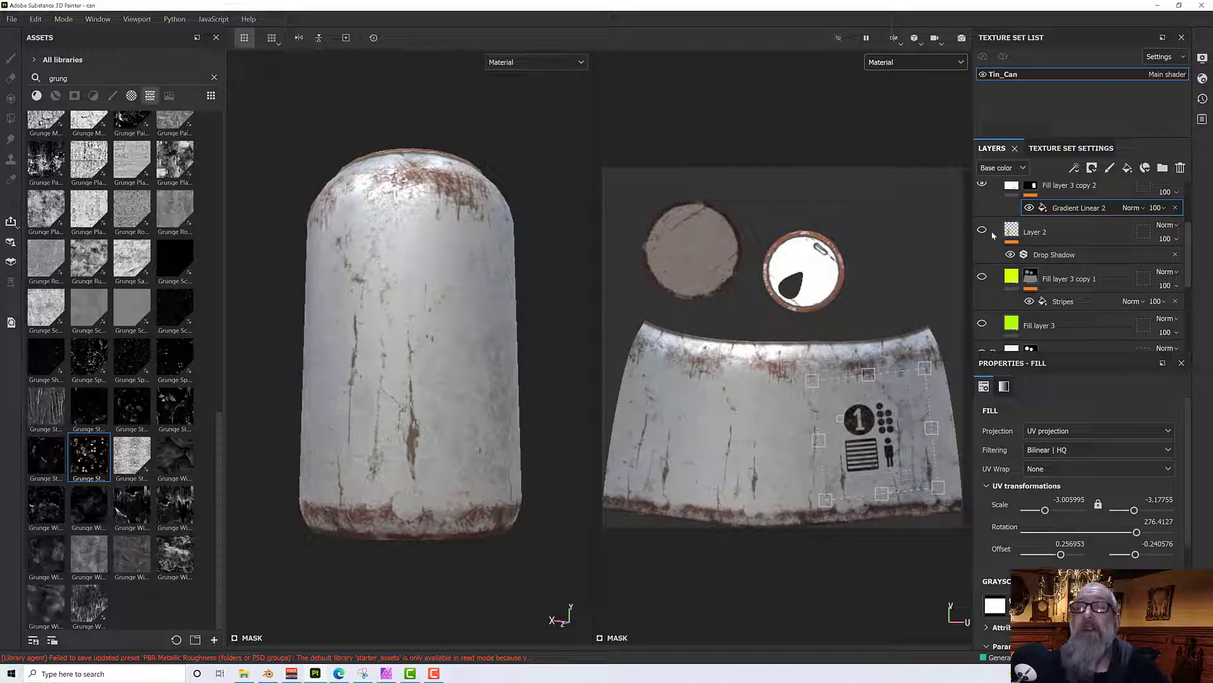
Toggle the visibility of Fill layer 3 copy 2, Layer 2 and Fill layer 2 to examine what each adds to the label.
scroll(997, 228, "up", 1)
left_click(983, 210)
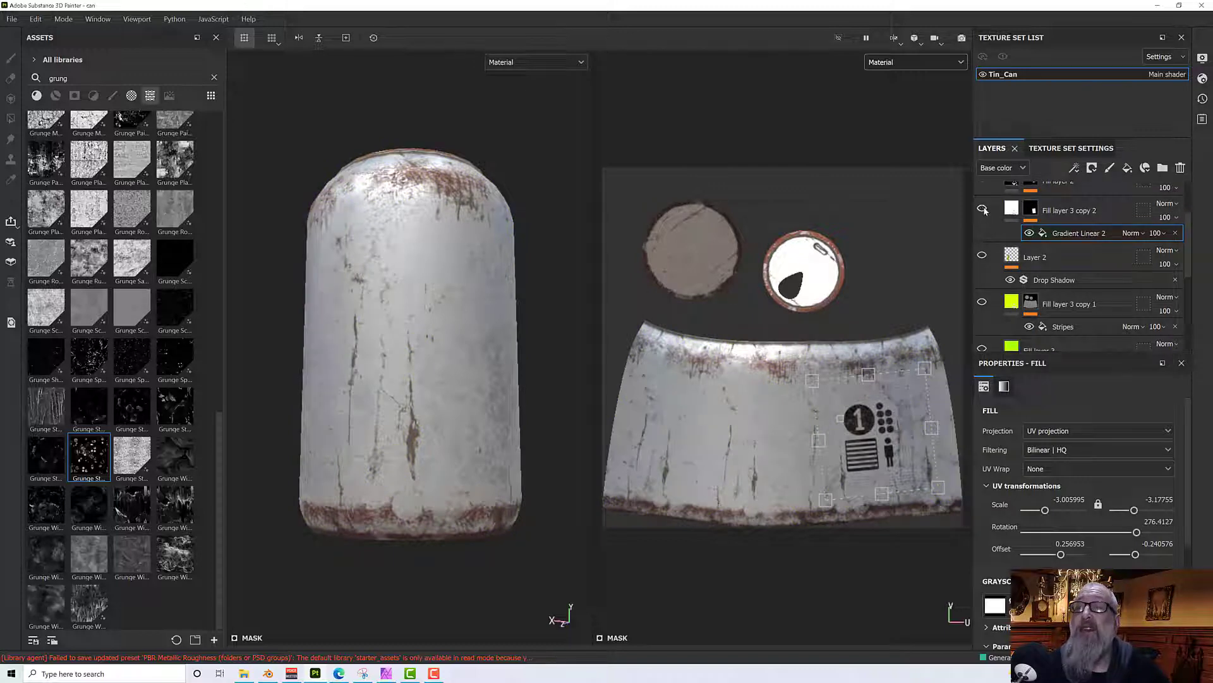
left_click(983, 209)
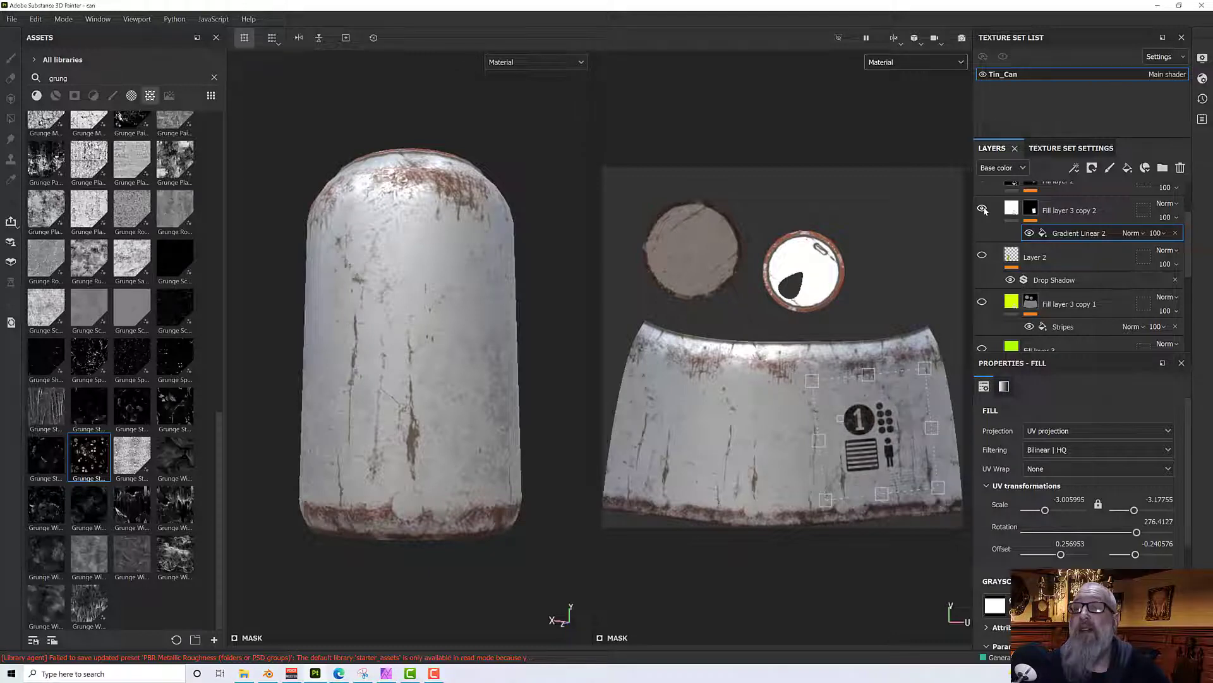
scroll(1036, 241, "up", 2)
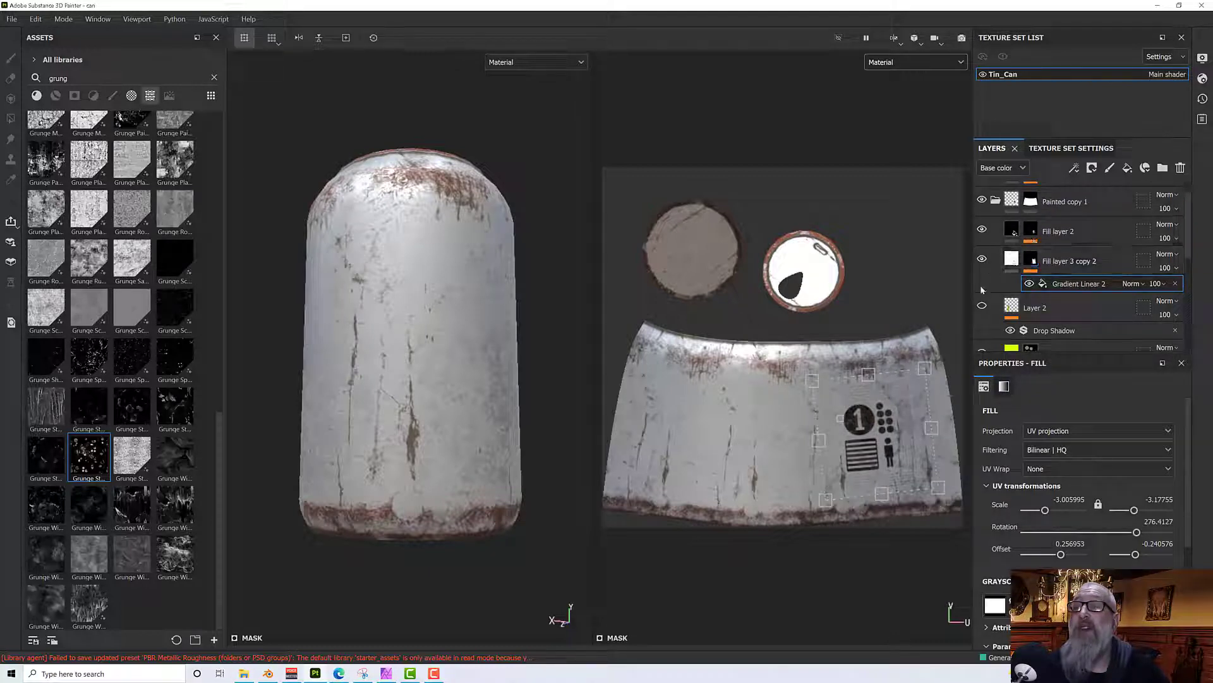
left_click(982, 306)
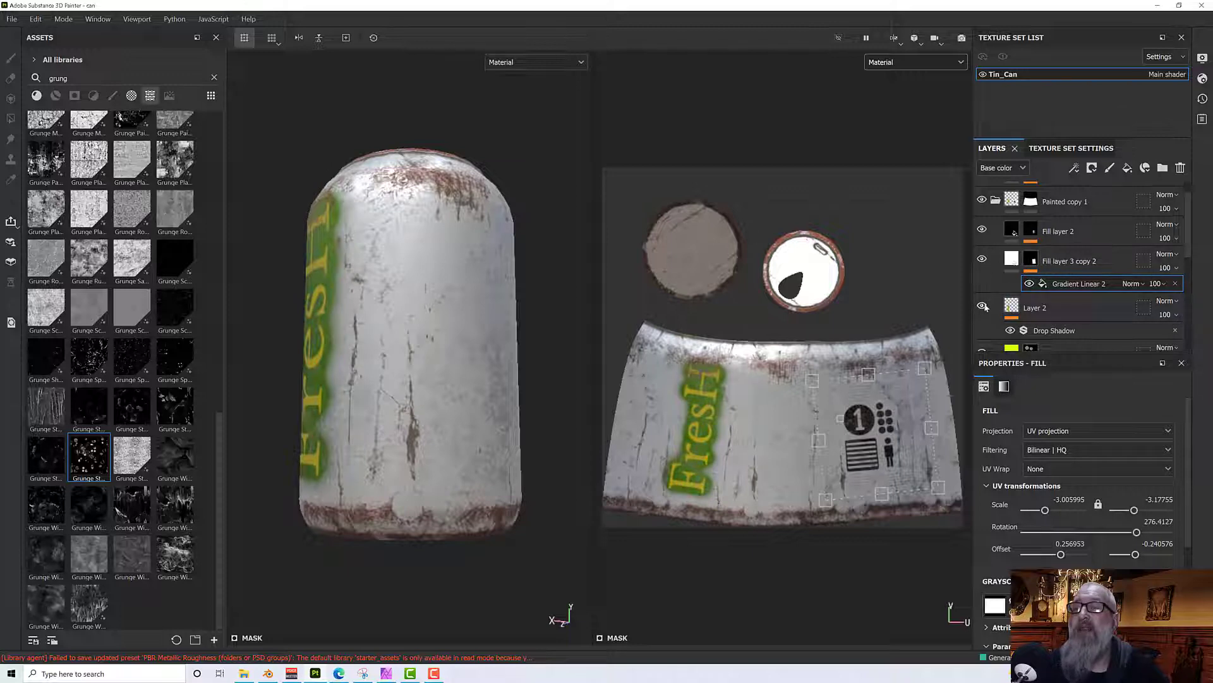
left_click(982, 306)
left_click(981, 260)
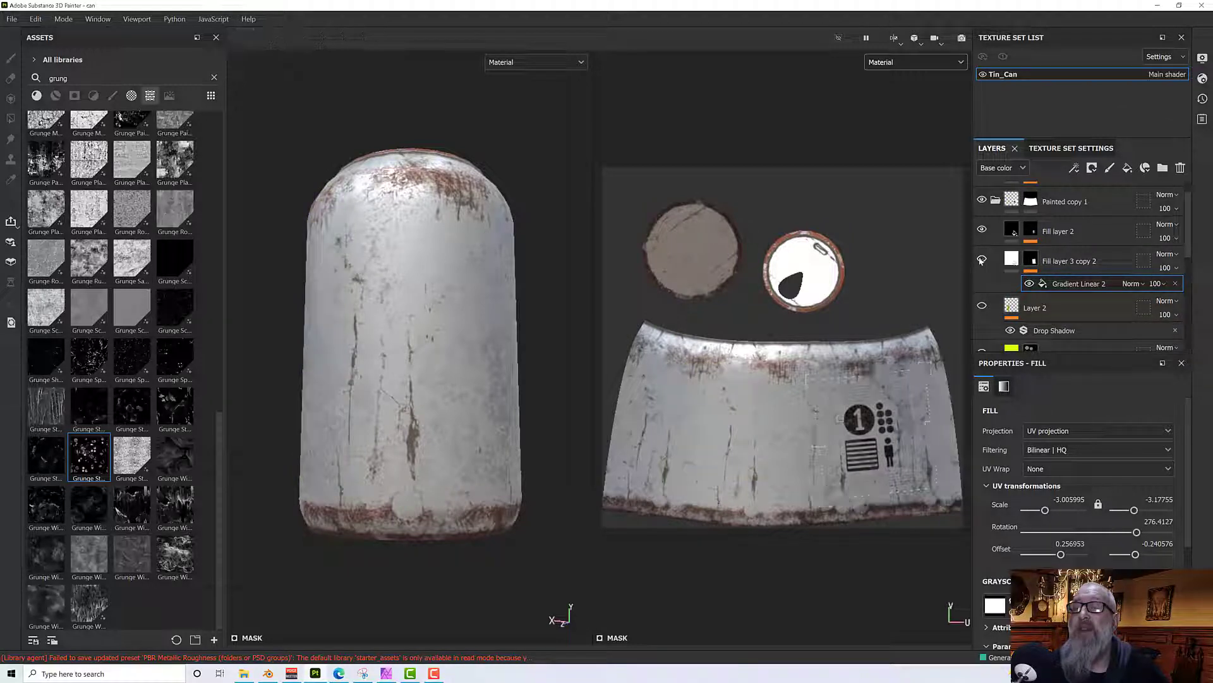
left_click(982, 260)
left_click(982, 230)
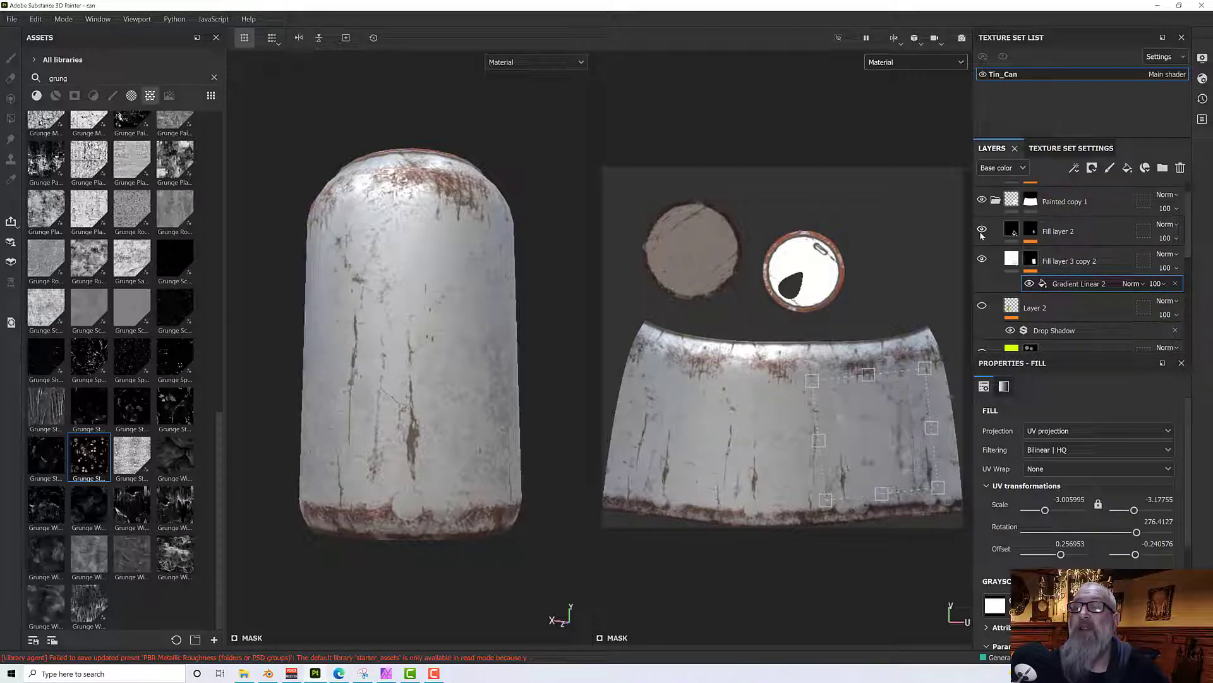
left_click(982, 230)
left_click(1062, 233)
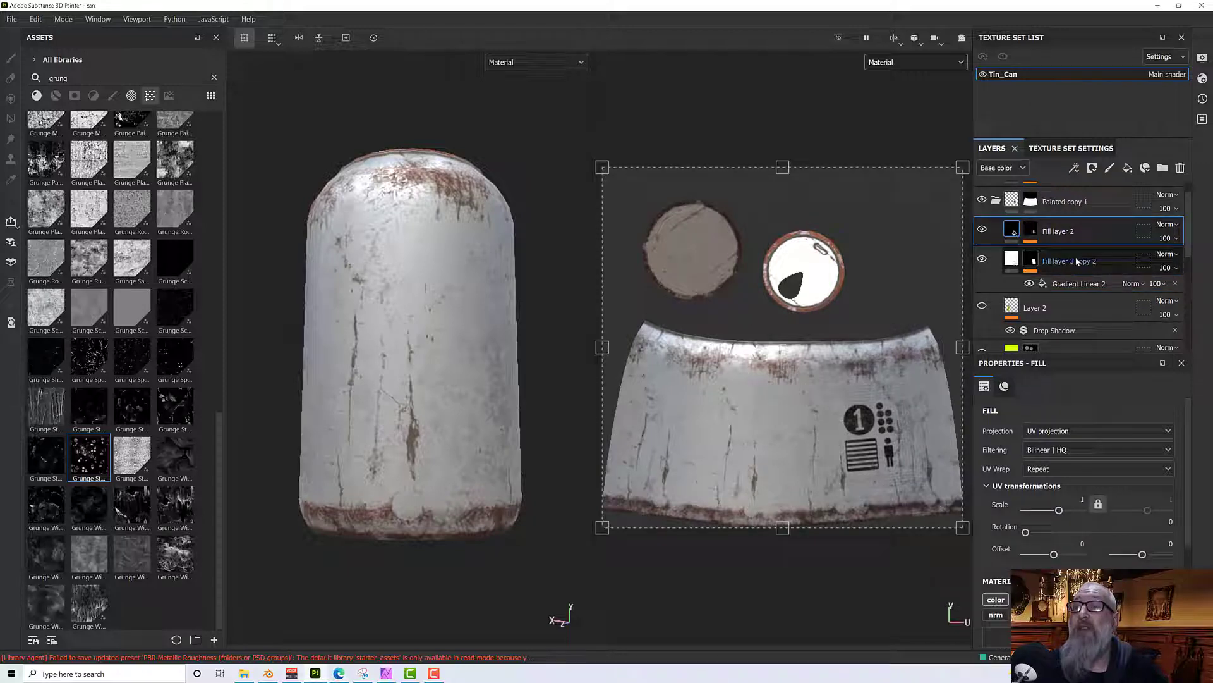
left_click(1076, 257)
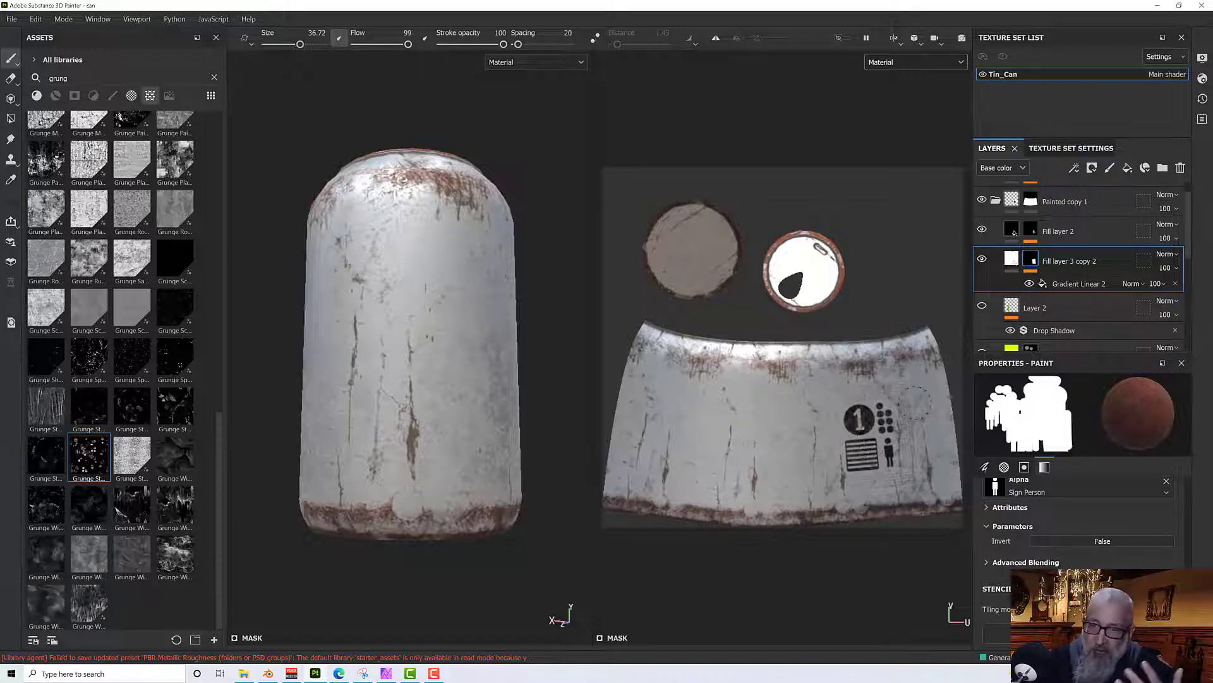
Show Fill layer 3 again and change its base color to a muted blue, 555BA4.
scroll(1016, 297, "down", 3)
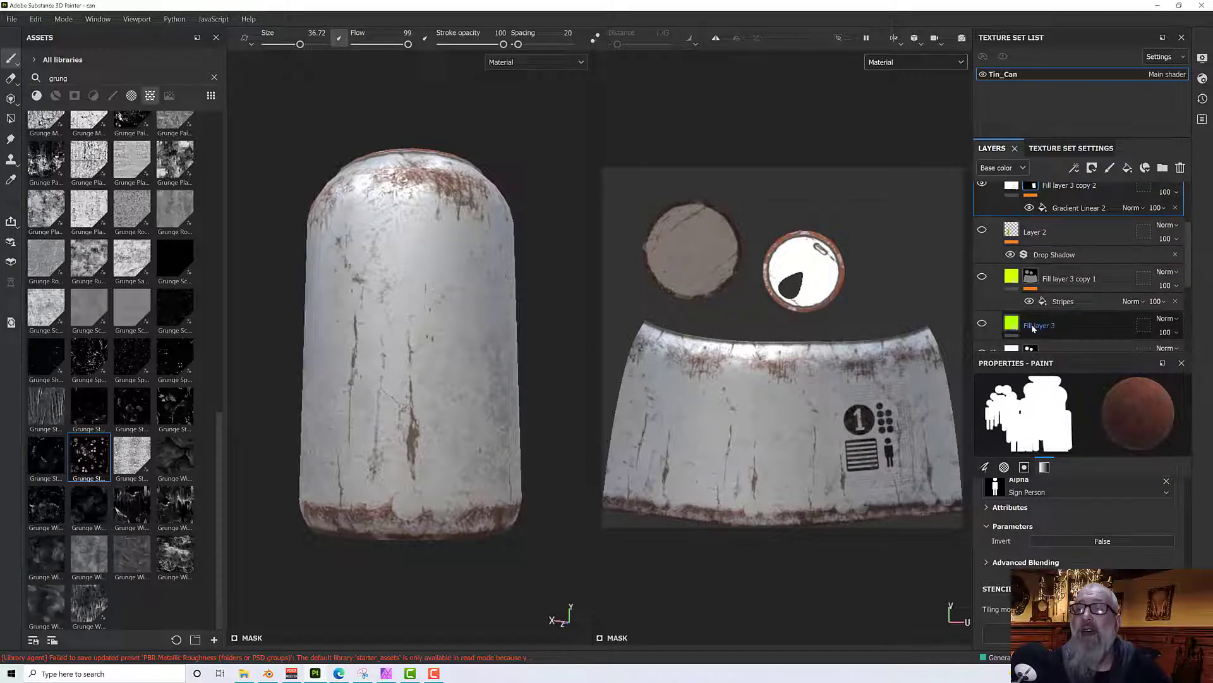
left_click(1016, 325)
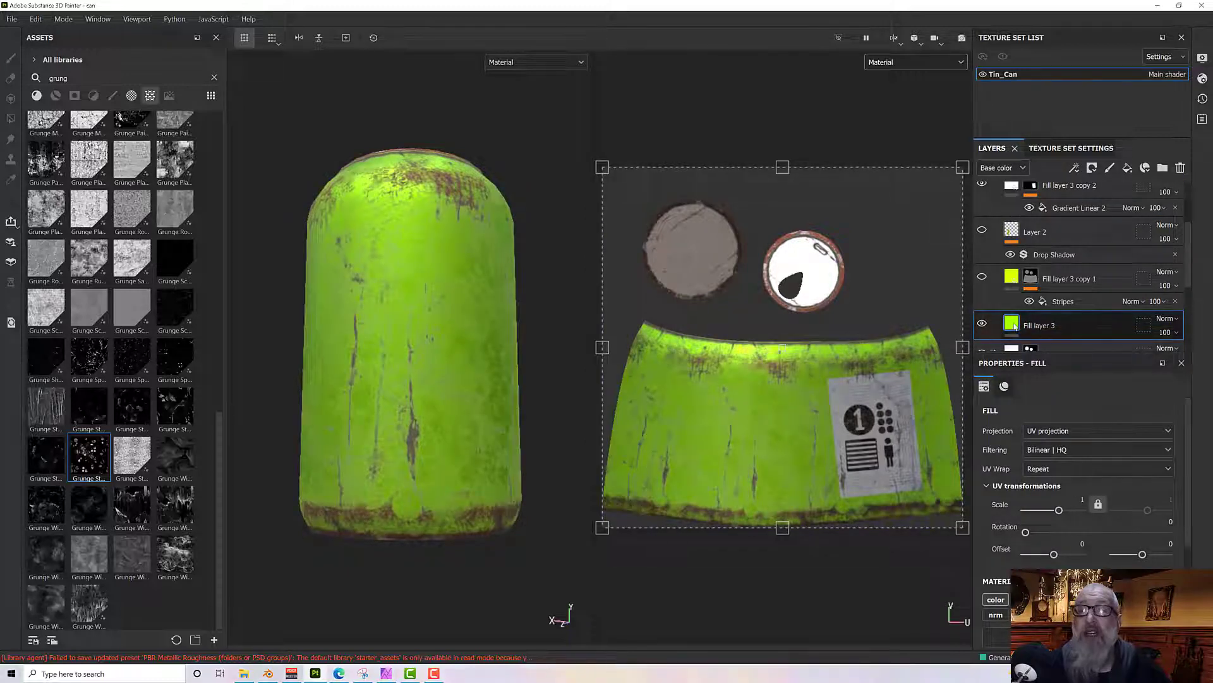
scroll(1064, 481, "down", 3)
left_click(1049, 532)
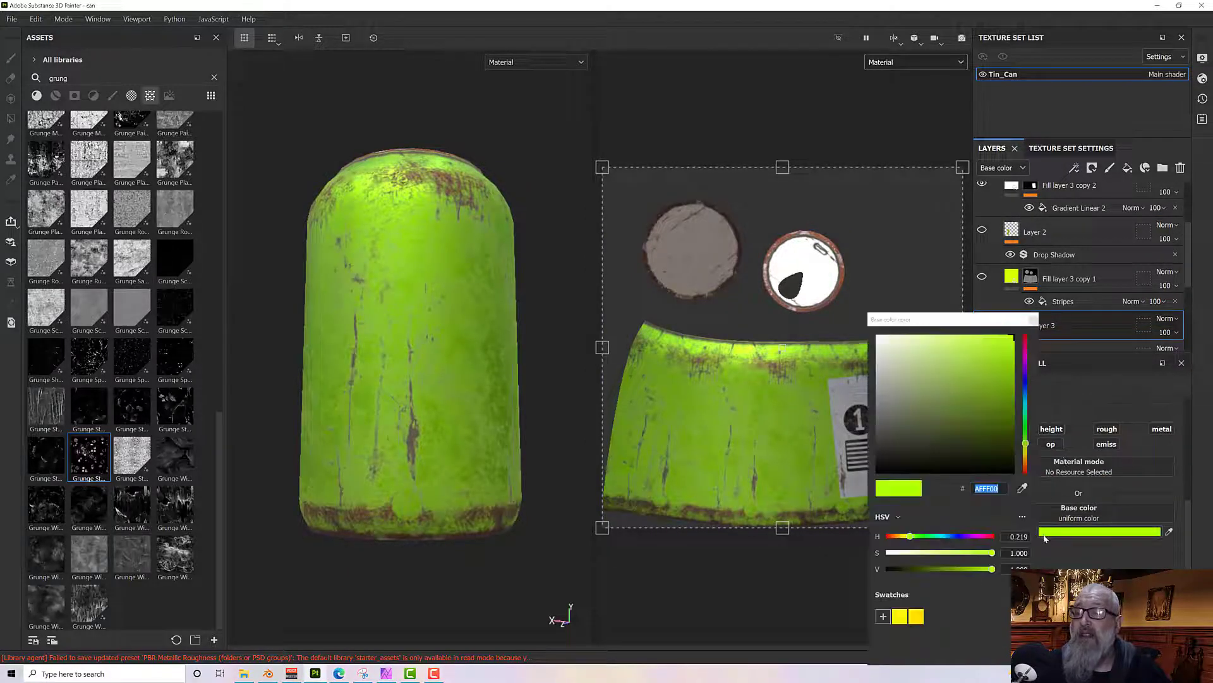
left_click(1025, 377)
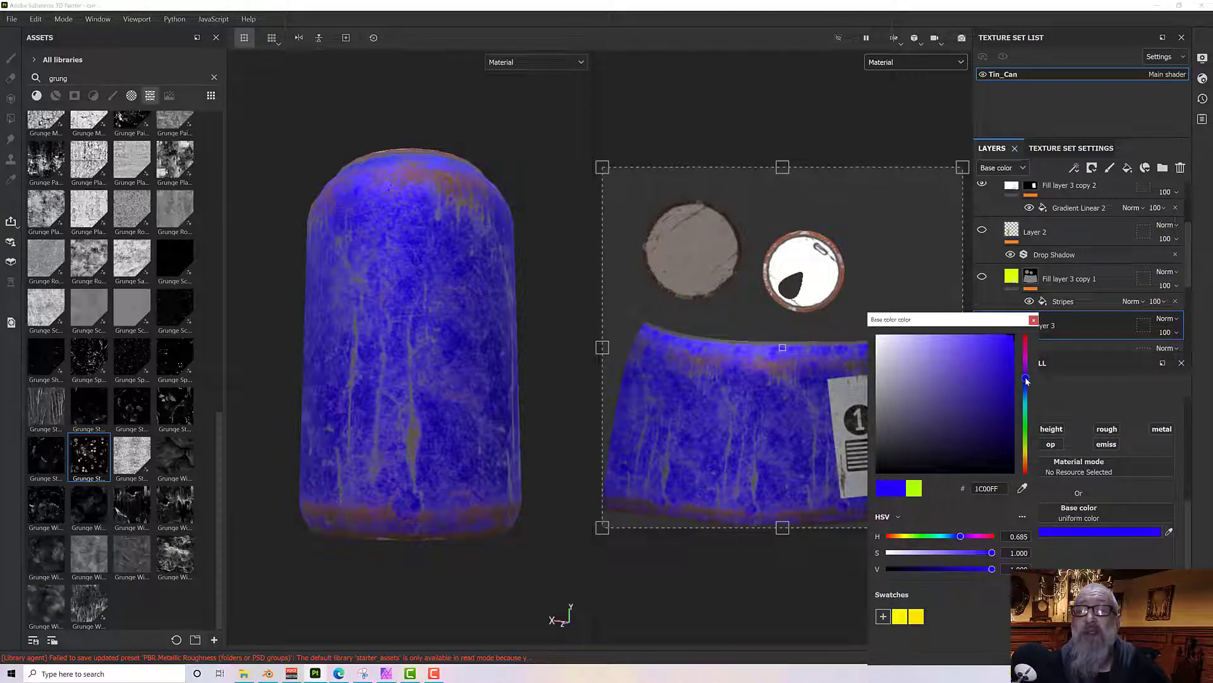
left_click_drag(1027, 380, 942, 384)
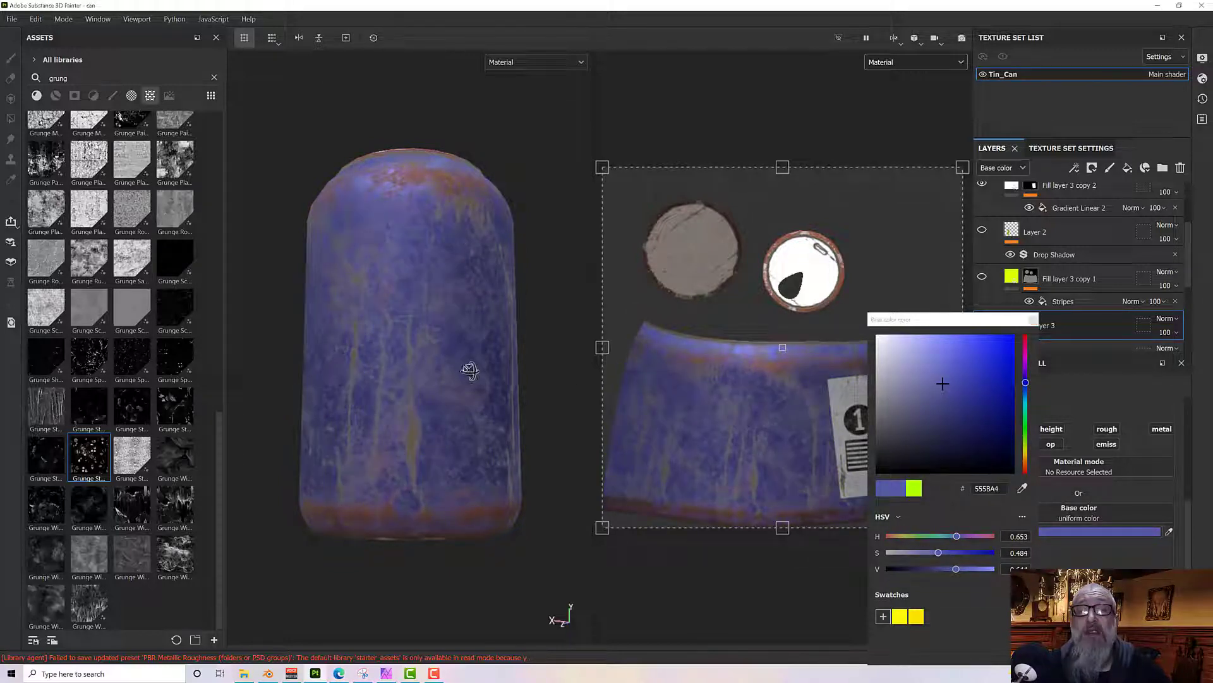
left_click_drag(469, 371, 672, 395, "alt")
scroll(338, 409, "down", 3)
left_click_drag(340, 407, 857, 360, "alt")
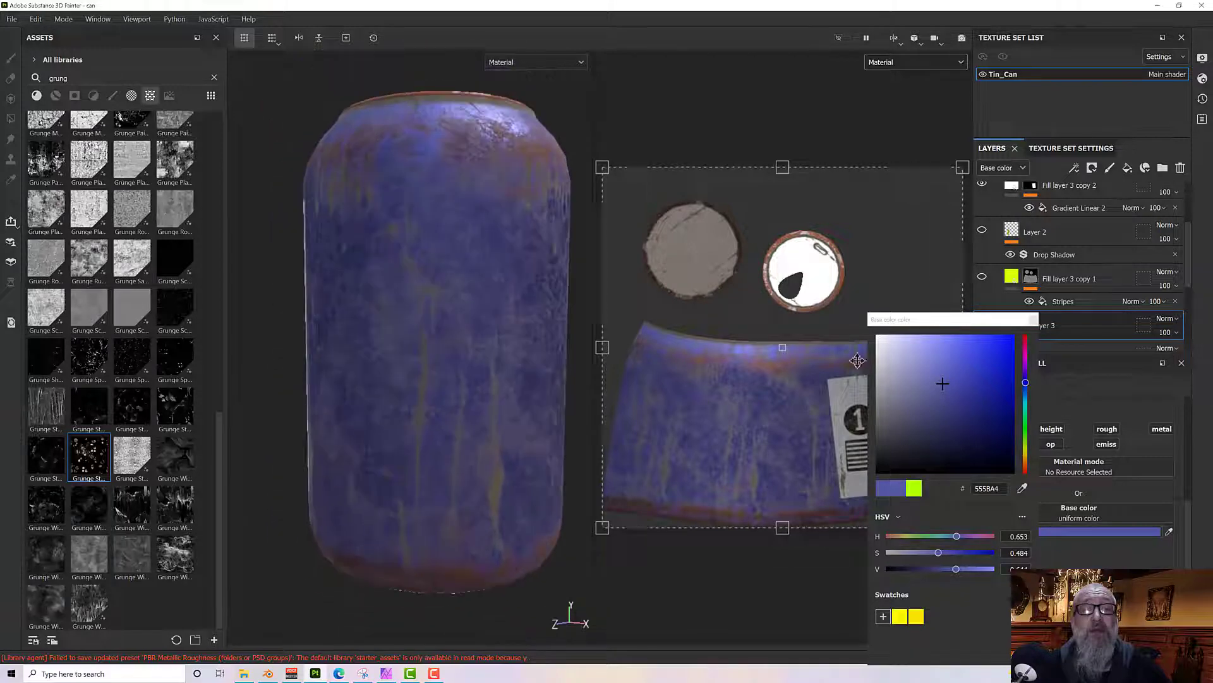
Show Fill layer 3 copy 1 and select the Stripes fill in its mask.
left_click(982, 277)
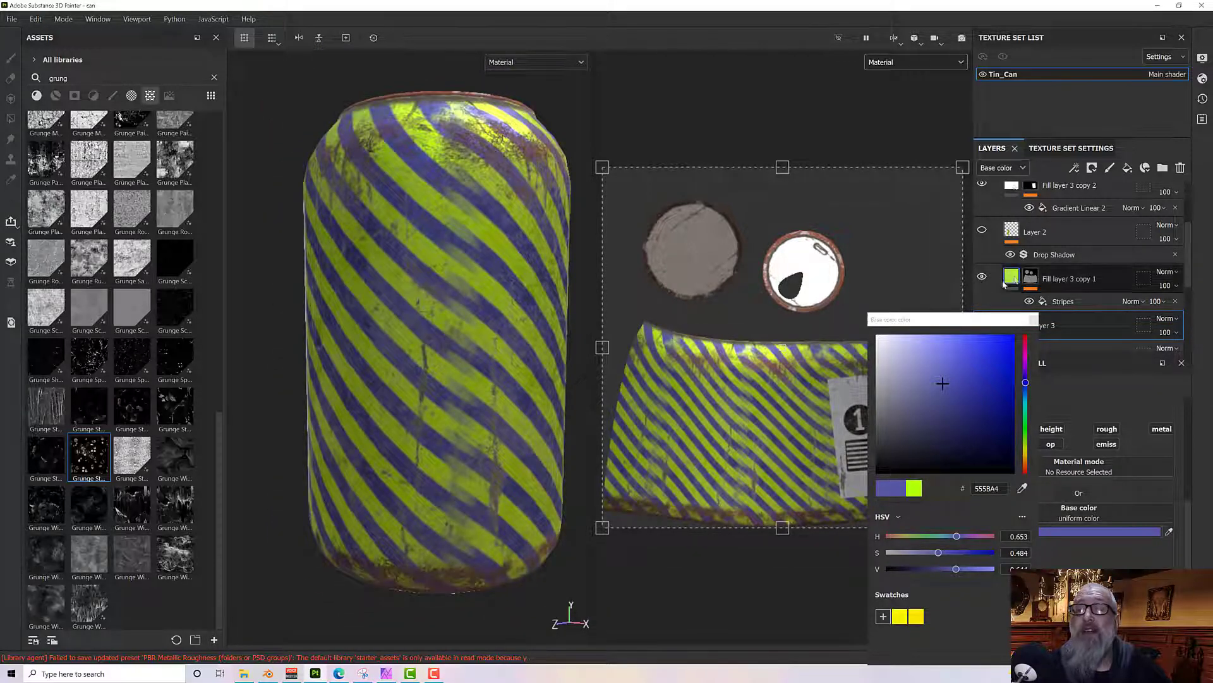
left_click(1074, 281)
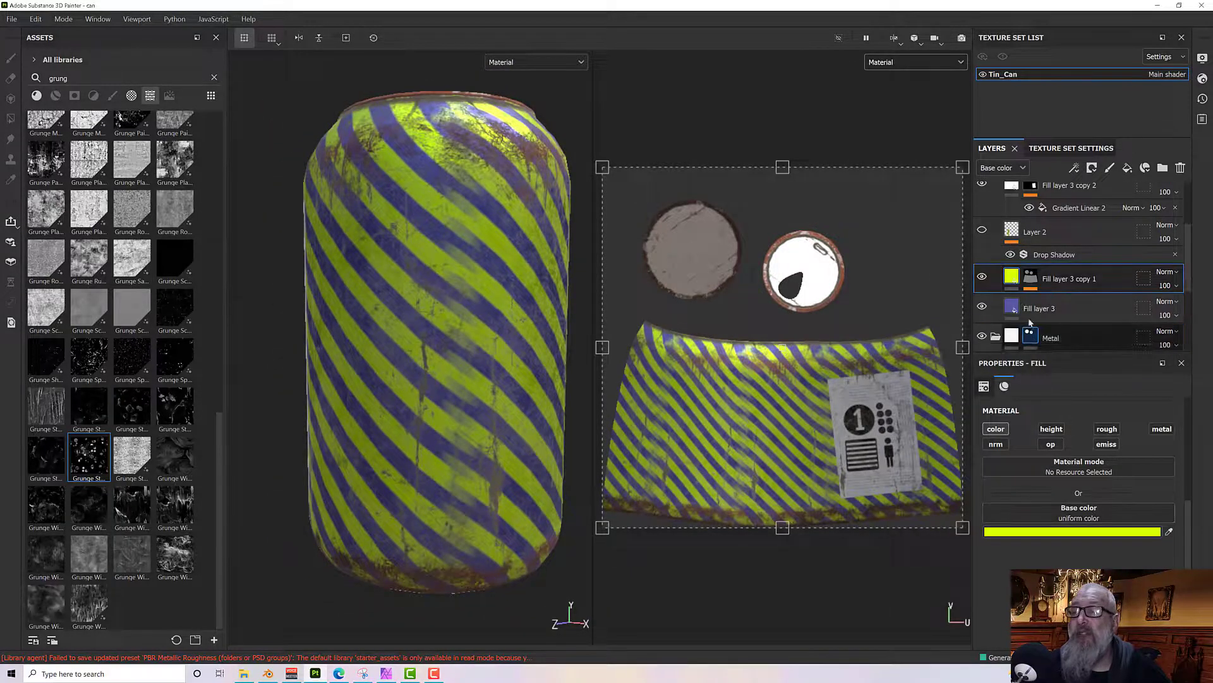
left_click(1031, 278)
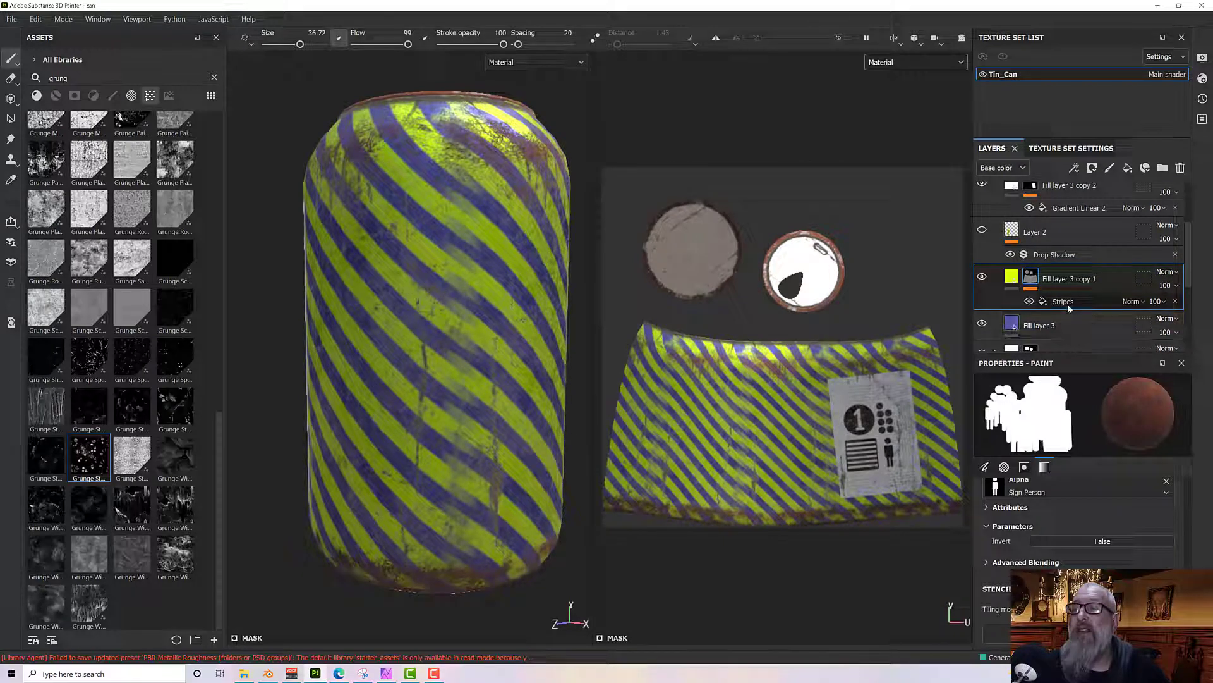
left_click(1067, 302)
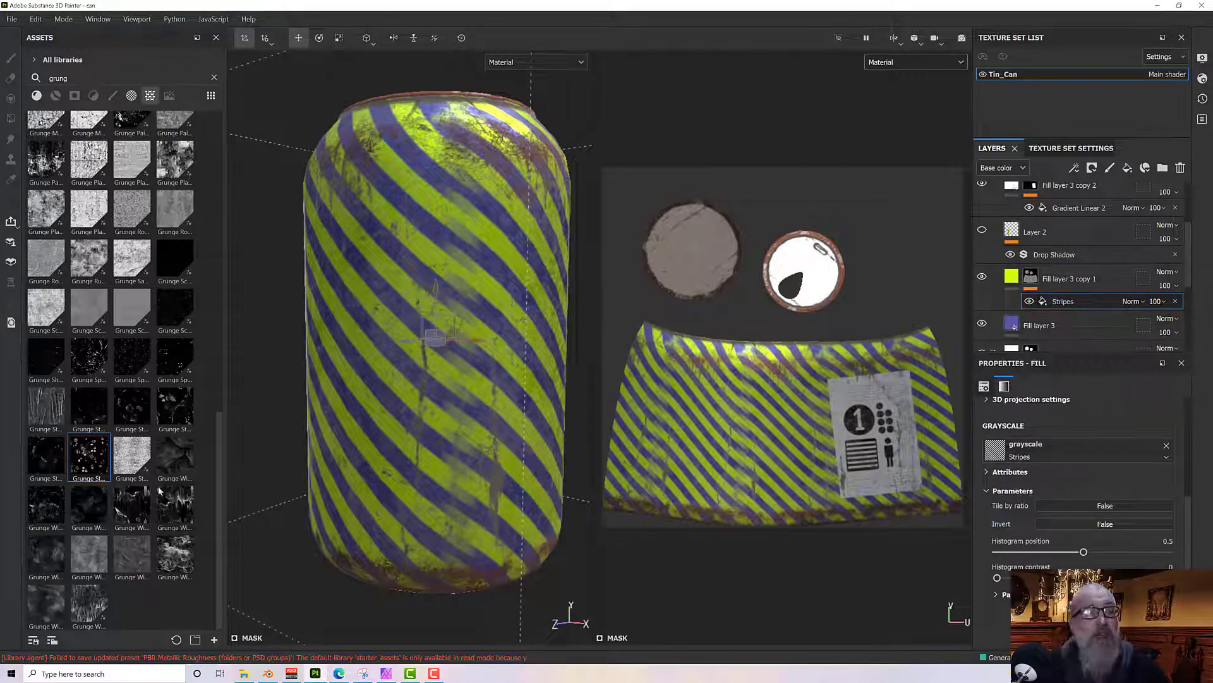
Search the assets for "spot" and try Grunge Spots Dirty as the mask's grayscale pattern in place of Stripes.
scroll(157, 429, "up", 7)
double_click(78, 76)
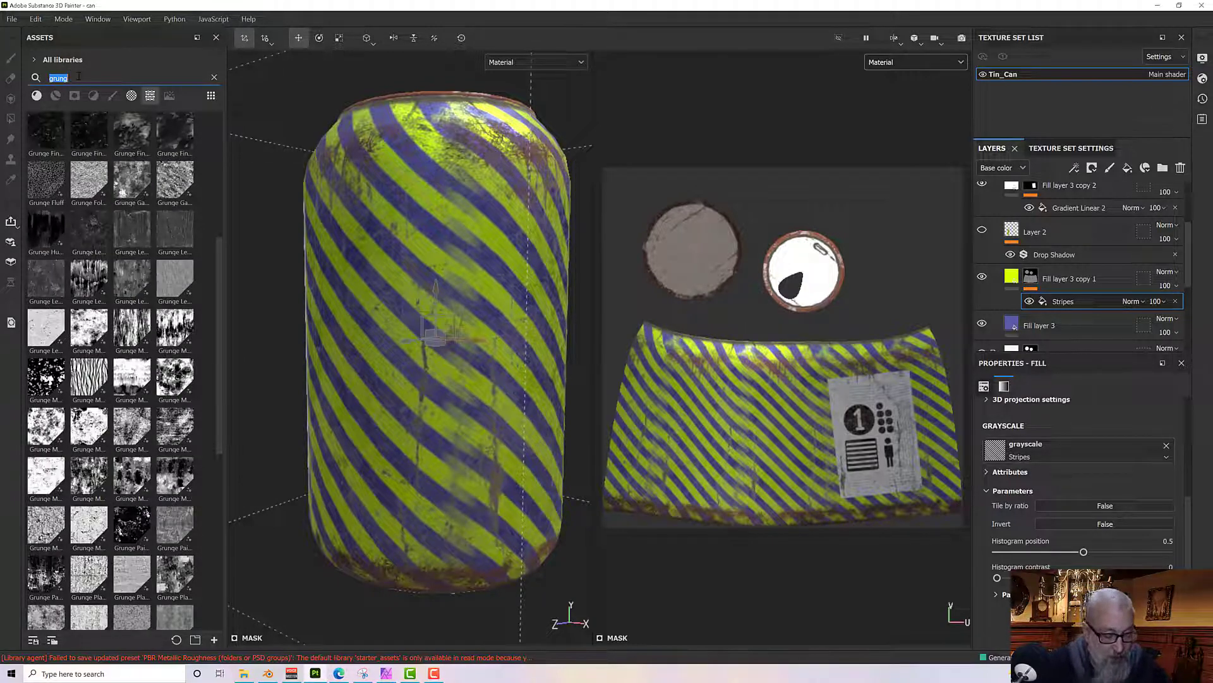
type("spot")
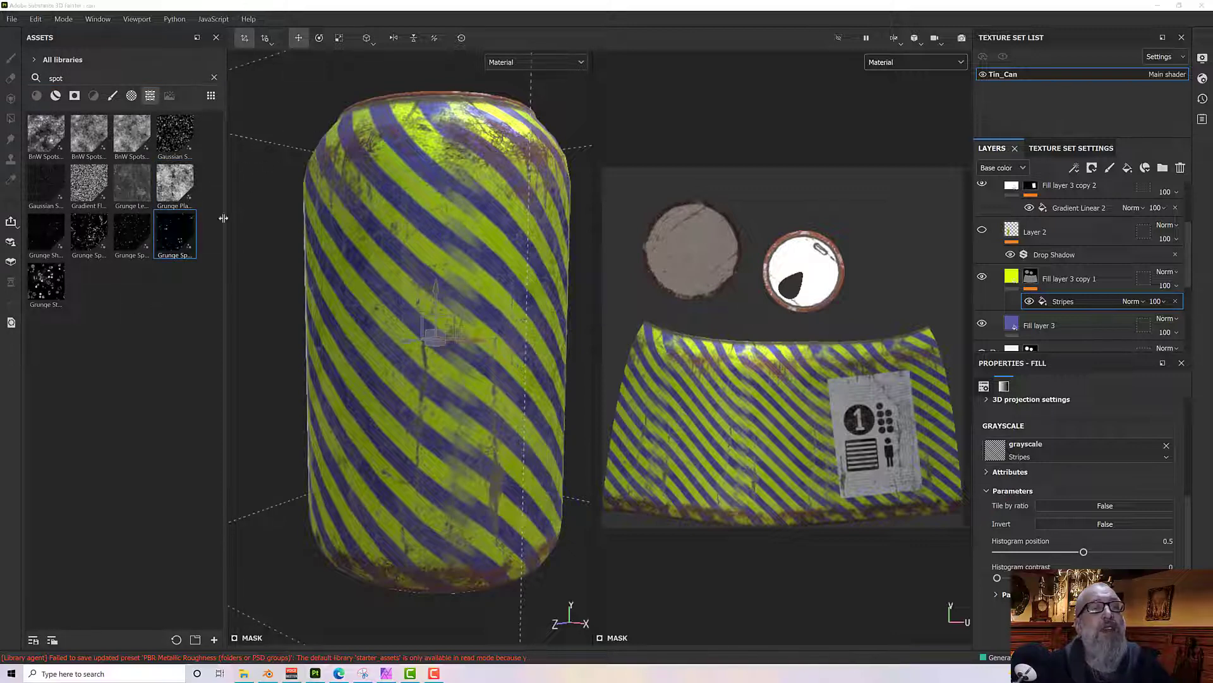
left_click_drag(177, 232, 1035, 451)
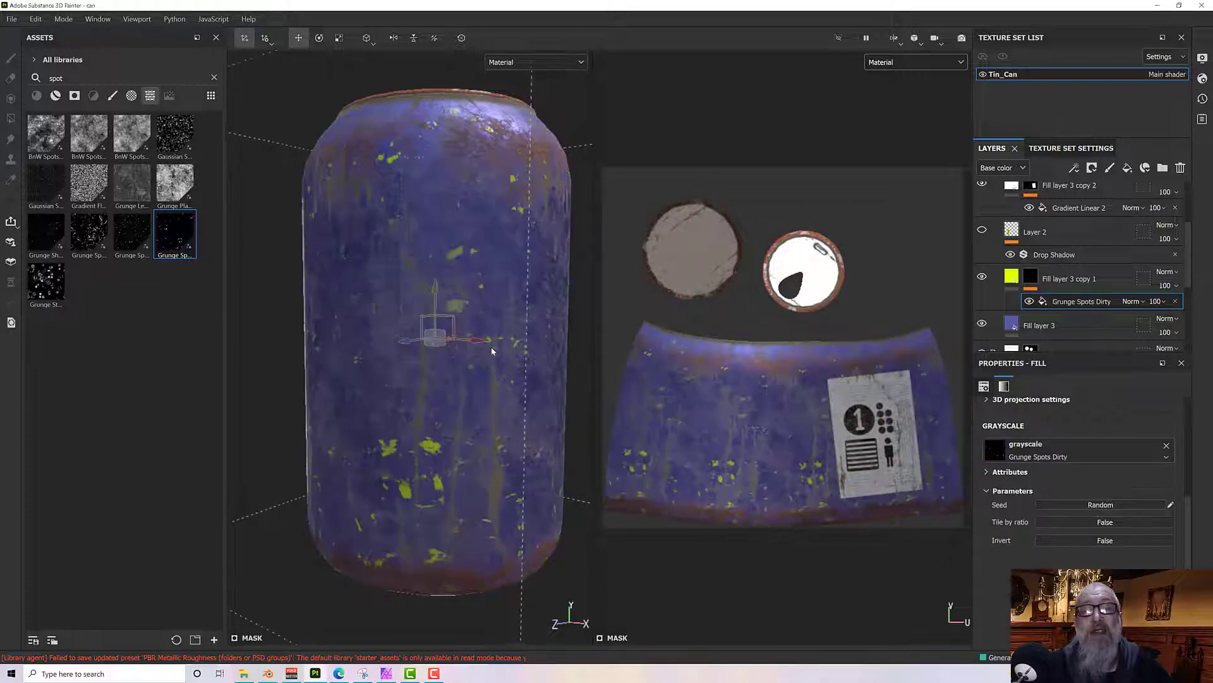
mouse_move(492, 346)
left_mouse_down("alt")
mouse_move(555, 338)
mouse_move(517, 363)
mouse_move(489, 361)
left_mouse_up("alt")
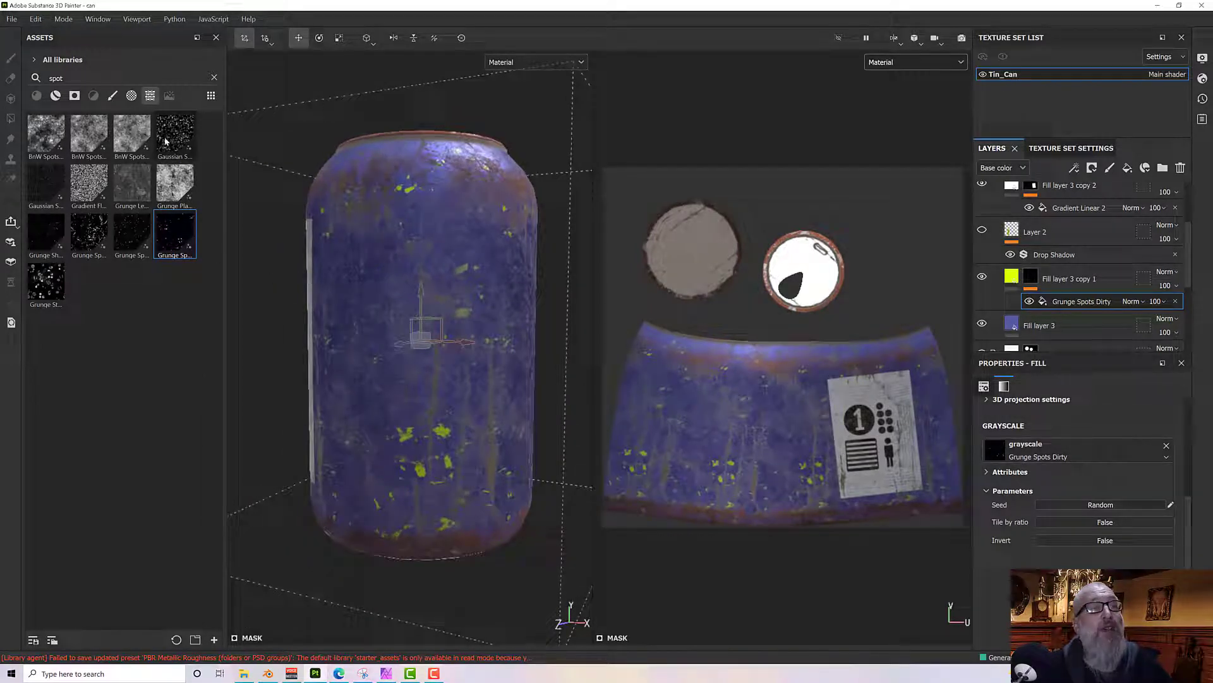
Use Gaussian Spots 1 as the mask's grayscale pattern, setting its contrast to 1 and raising its balance.
left_click_drag(166, 141, 1025, 448)
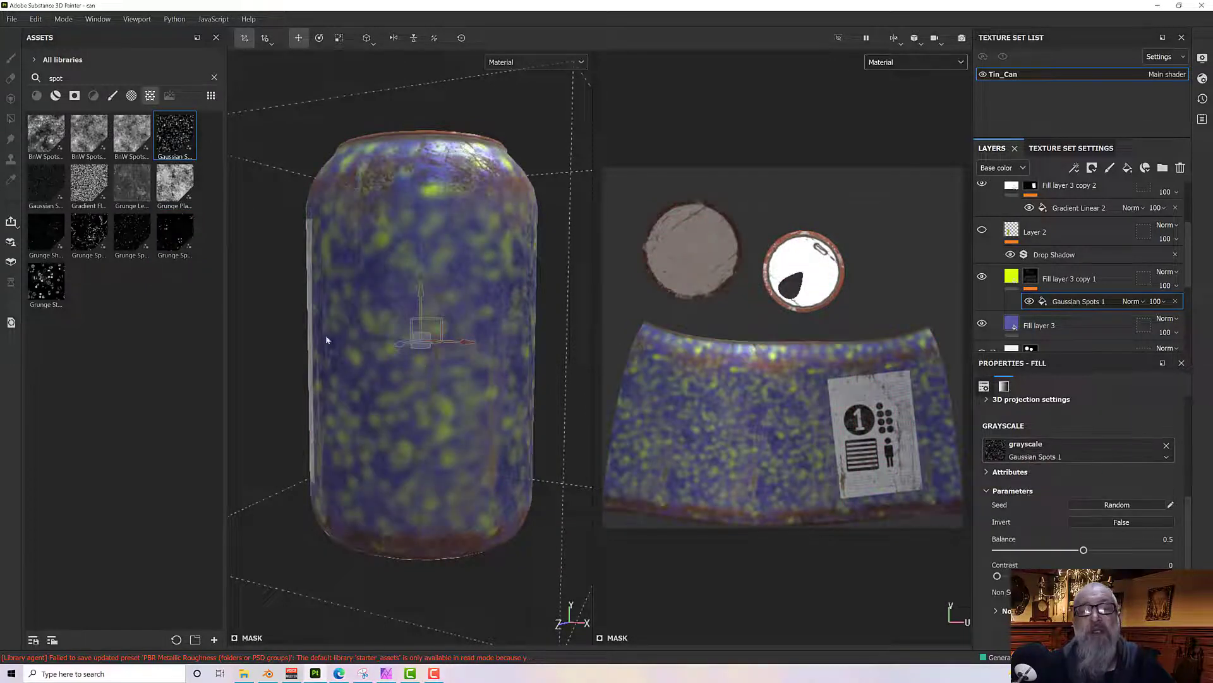
left_click_drag(326, 340, 376, 339, "alt")
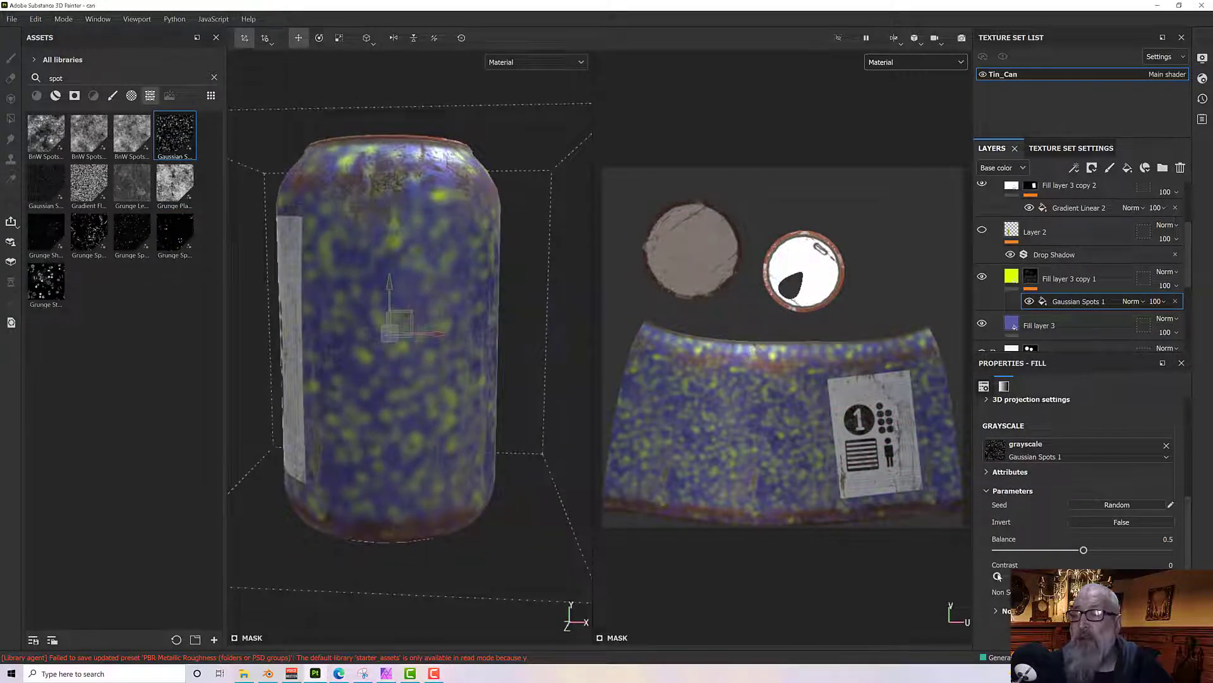
left_click_drag(997, 575, 1173, 576)
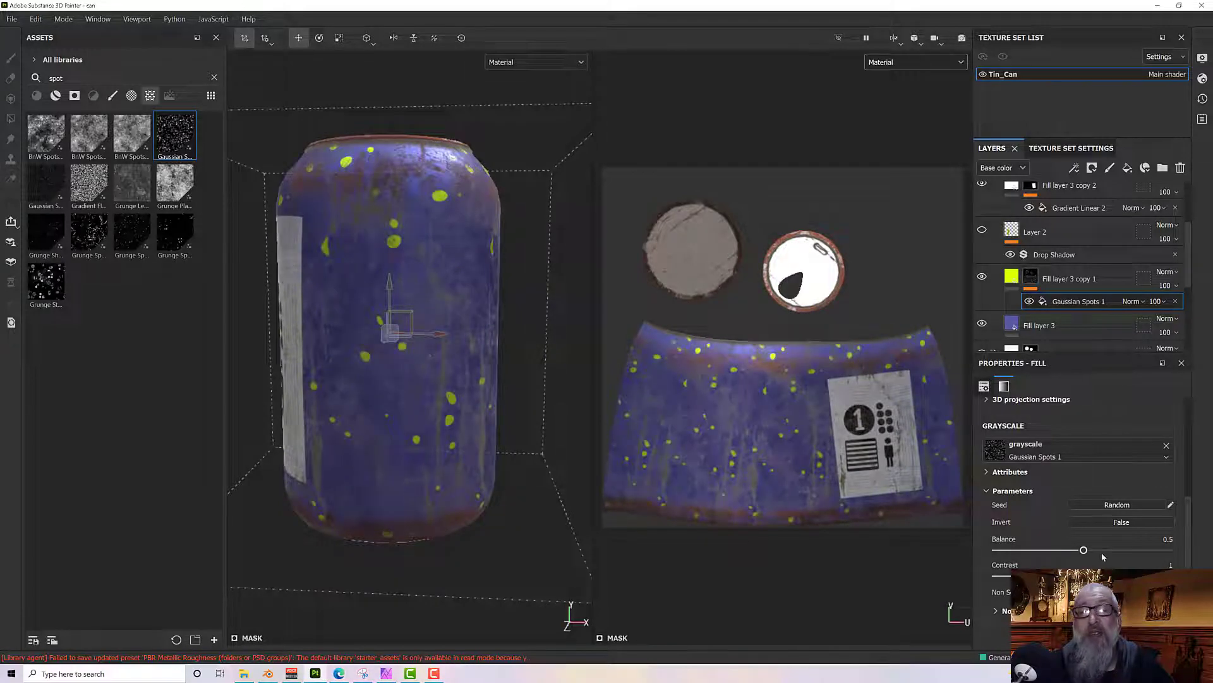
left_click_drag(1083, 550, 1143, 550)
left_click_drag(468, 379, 499, 432, "alt")
Change the base color of Fill layer 3 copy 1 to red, FF0000.
left_click(1013, 280)
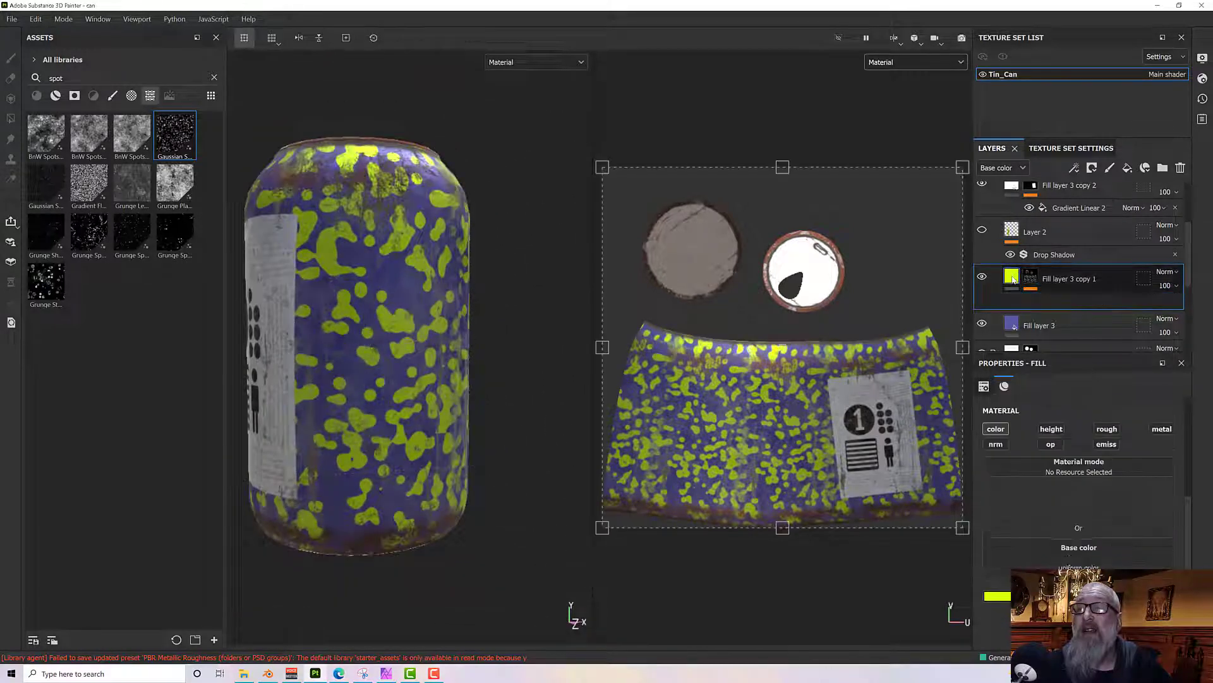
left_click(1060, 532)
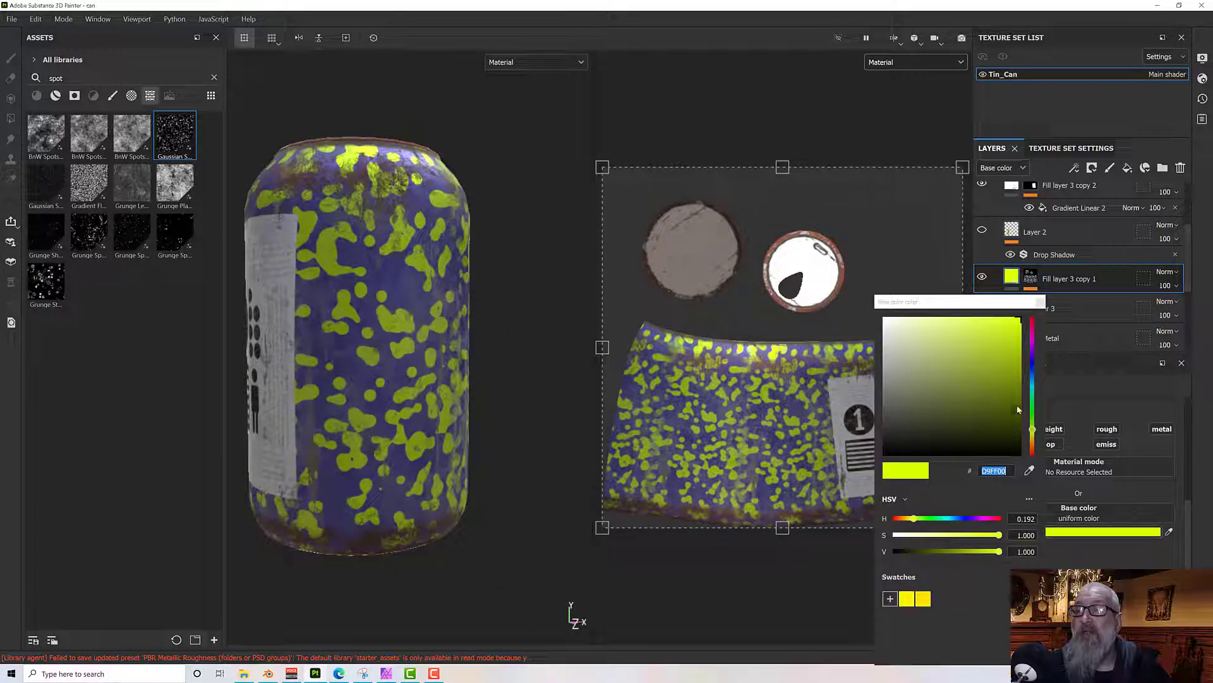
left_click(1033, 317)
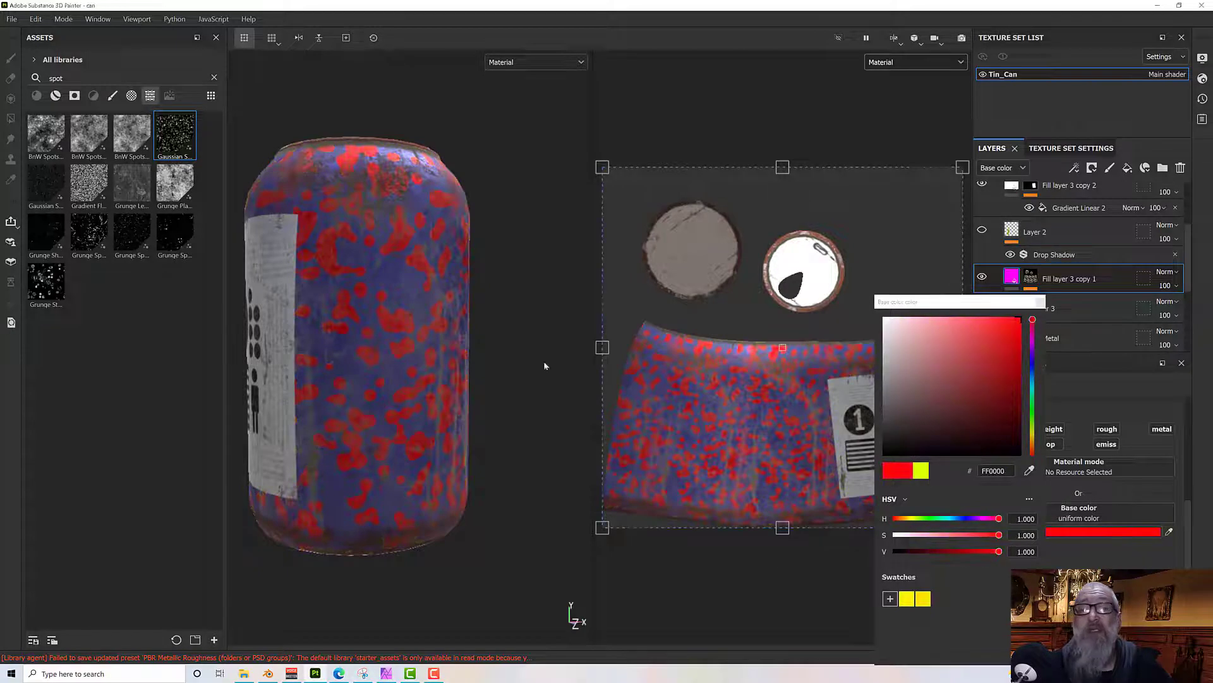
left_click_drag(542, 360, 573, 396, "alt")
left_click_drag(411, 385, 592, 403, "alt")
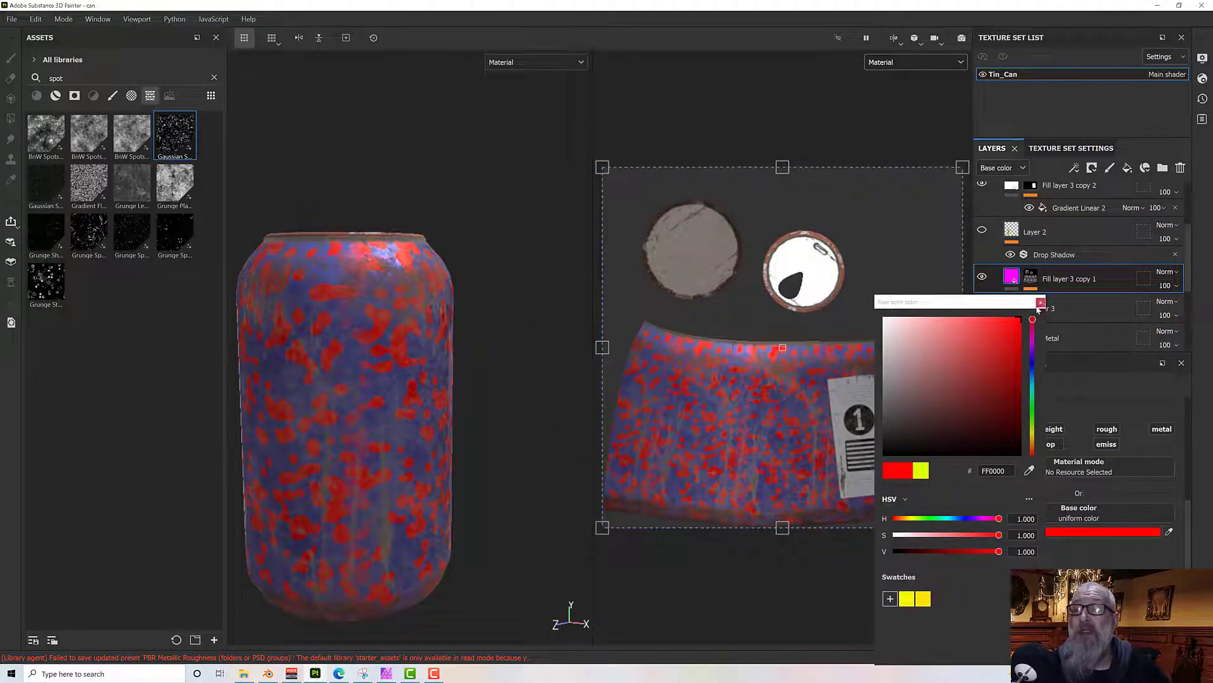
Close the color picker and show Layer 2 with the FresH lettering on the can.
left_click(1040, 302)
left_click_drag(336, 383, 413, 403, "alt")
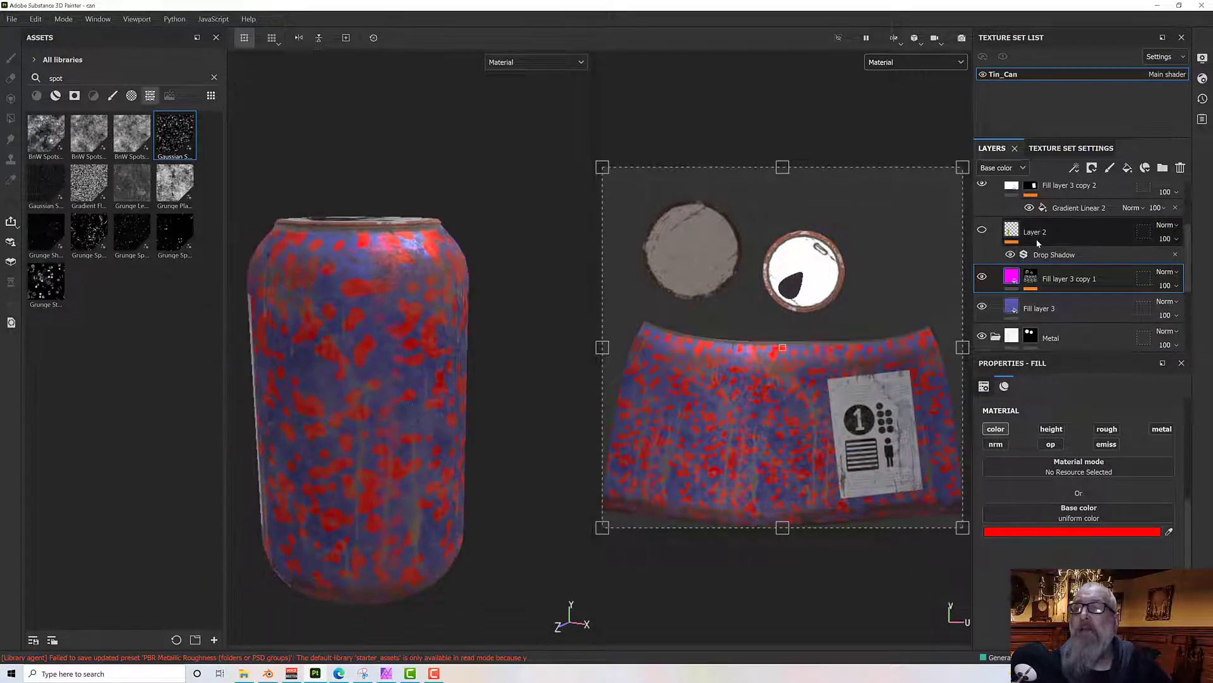
left_click(982, 231)
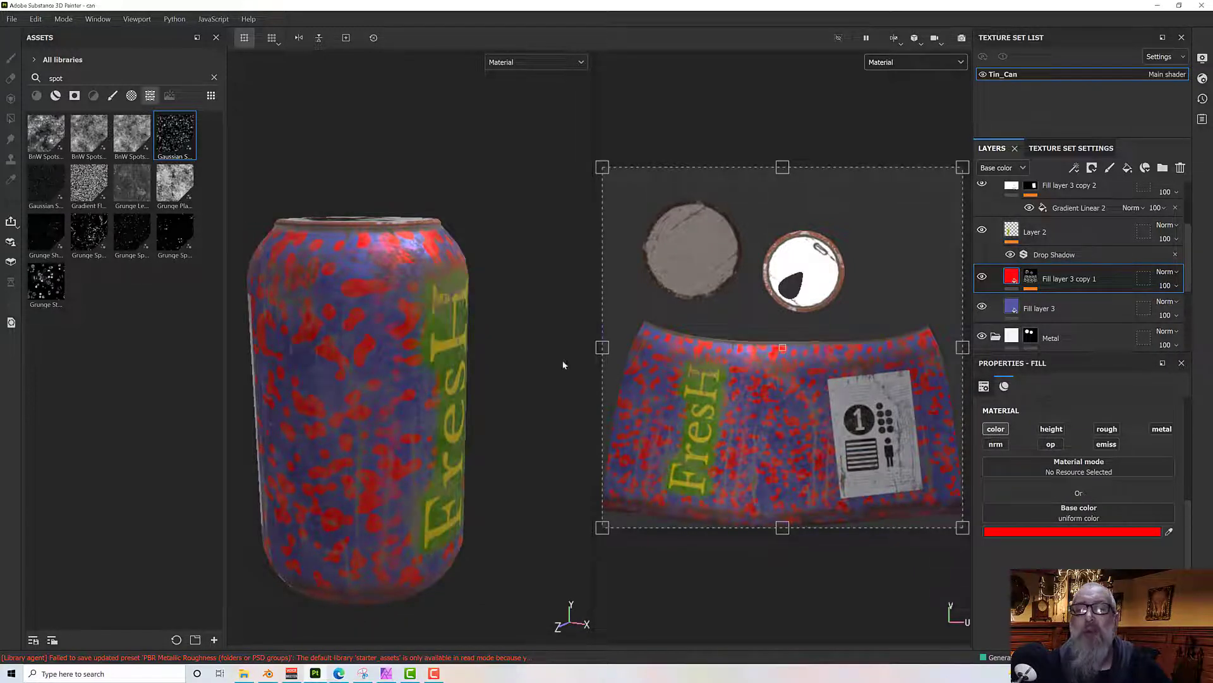
left_click_drag(564, 365, 525, 367, "alt")
scroll(524, 366, "up", 3)
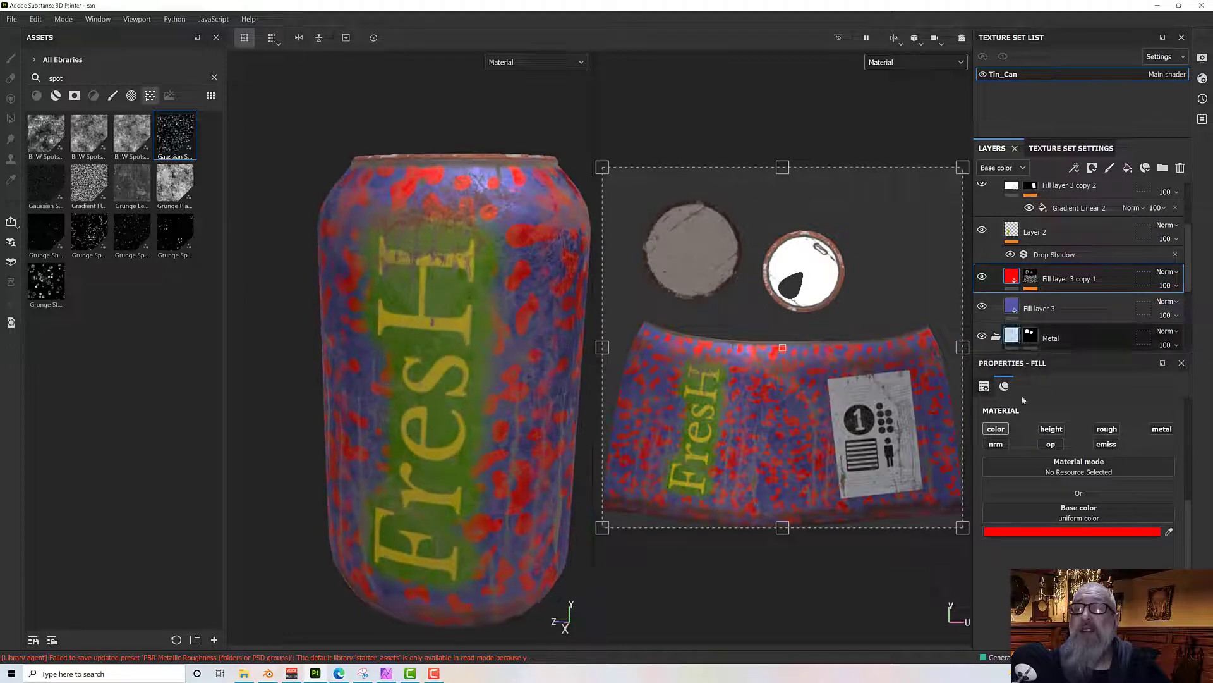
Review the Gaussian Spots 1 mask fill's parameters and projection settings, and compare the can with Fill layer 3 copy 1 hidden and shown.
left_click(1033, 278)
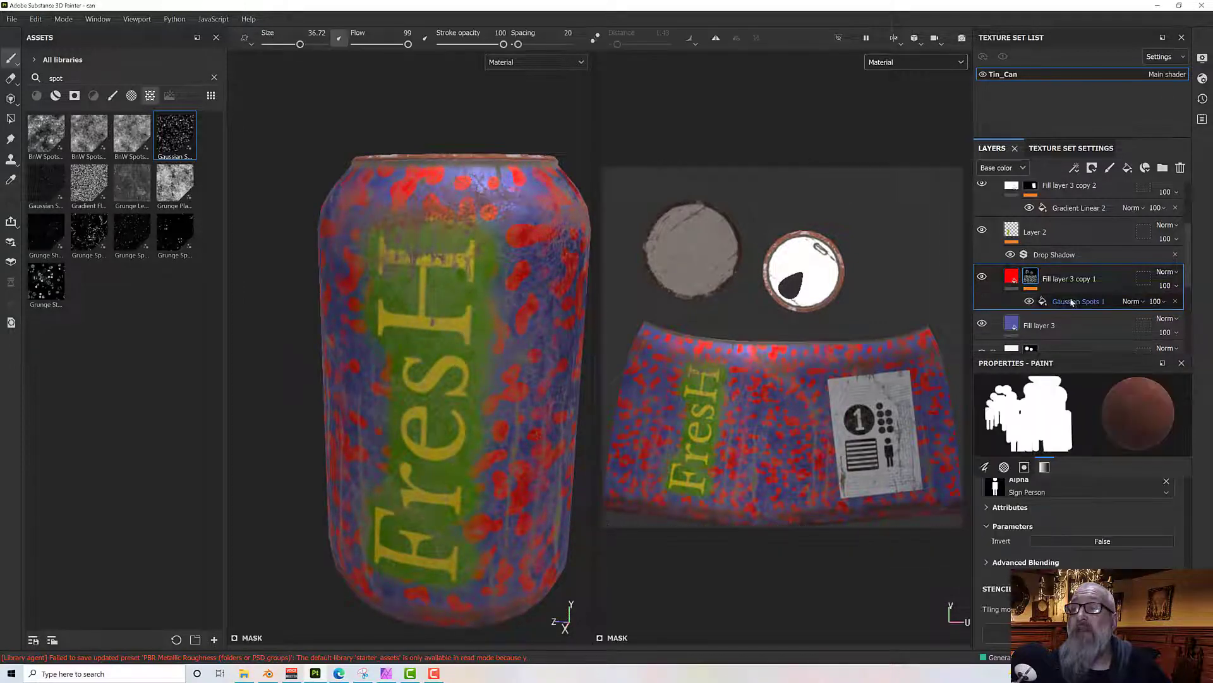
left_click(1064, 302)
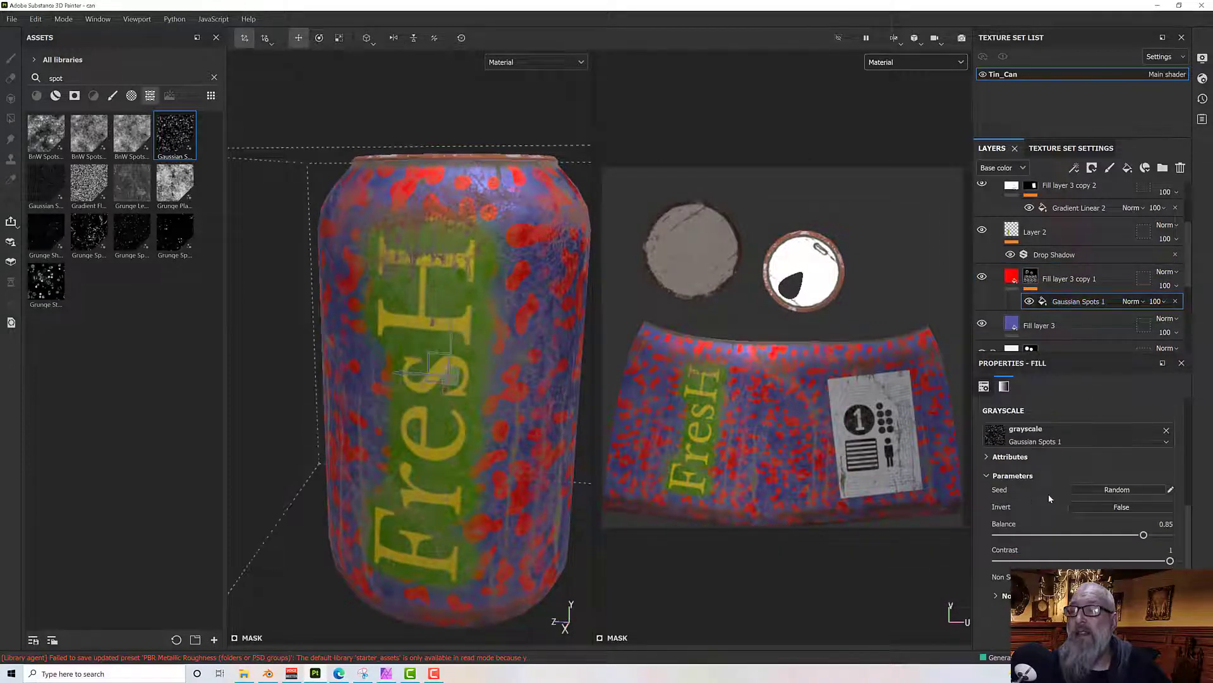
scroll(1047, 495, "up", 2)
scroll(1037, 467, "up", 1)
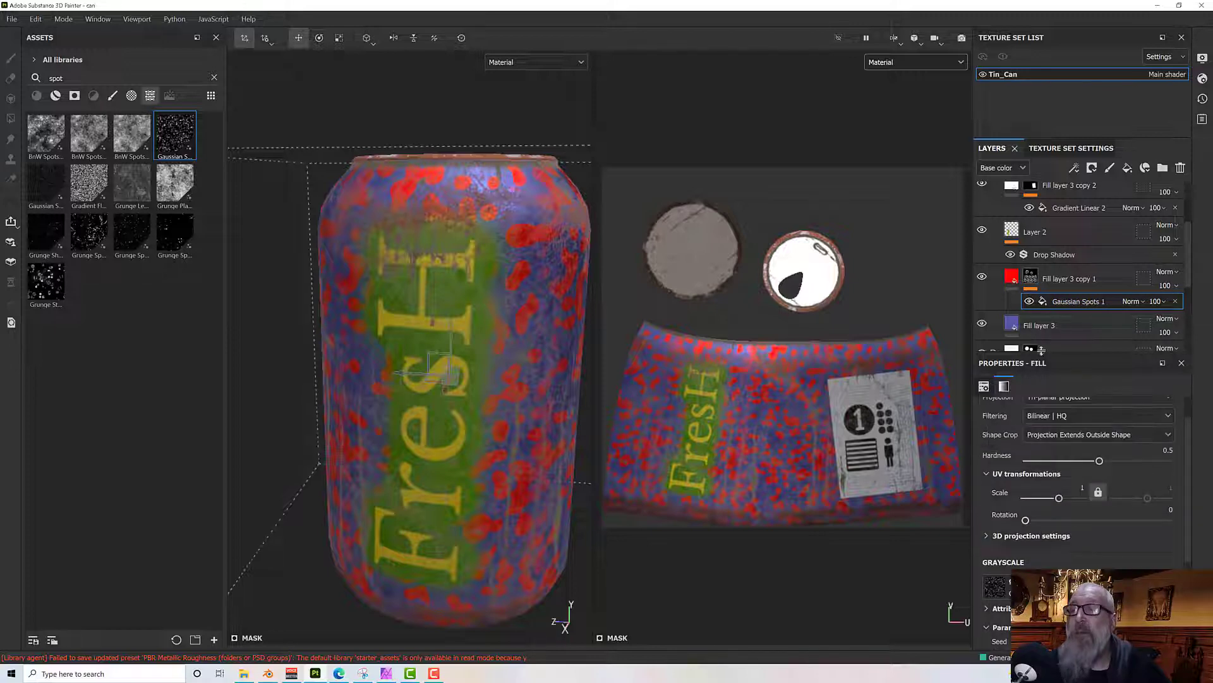
left_click(1008, 278)
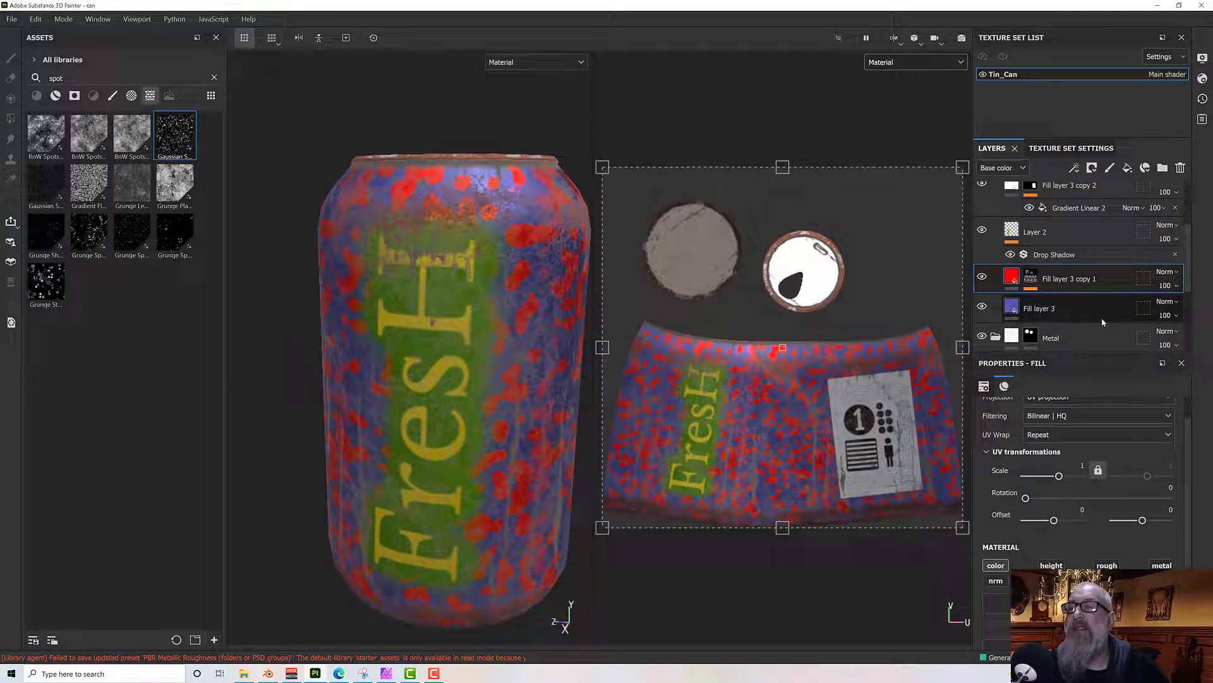
left_click(983, 277)
left_click(982, 277)
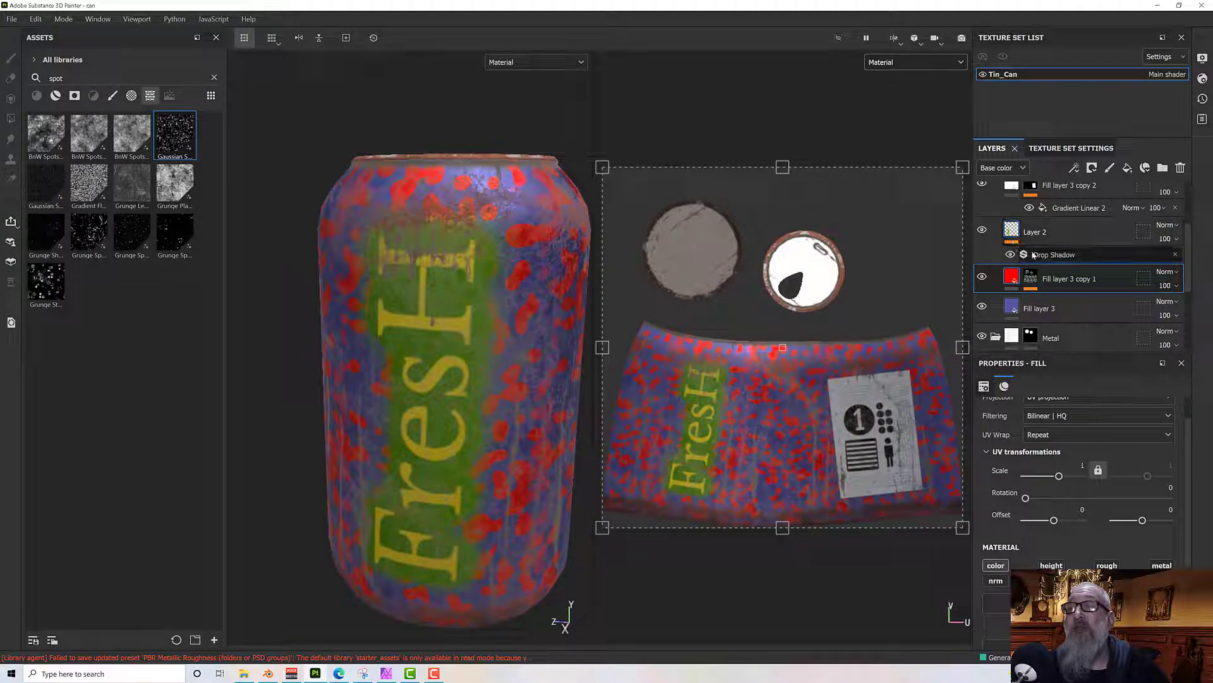
Check what Layer 2 contributes by hiding and showing it, and delete this FresH lettering layer.
left_click(1018, 235)
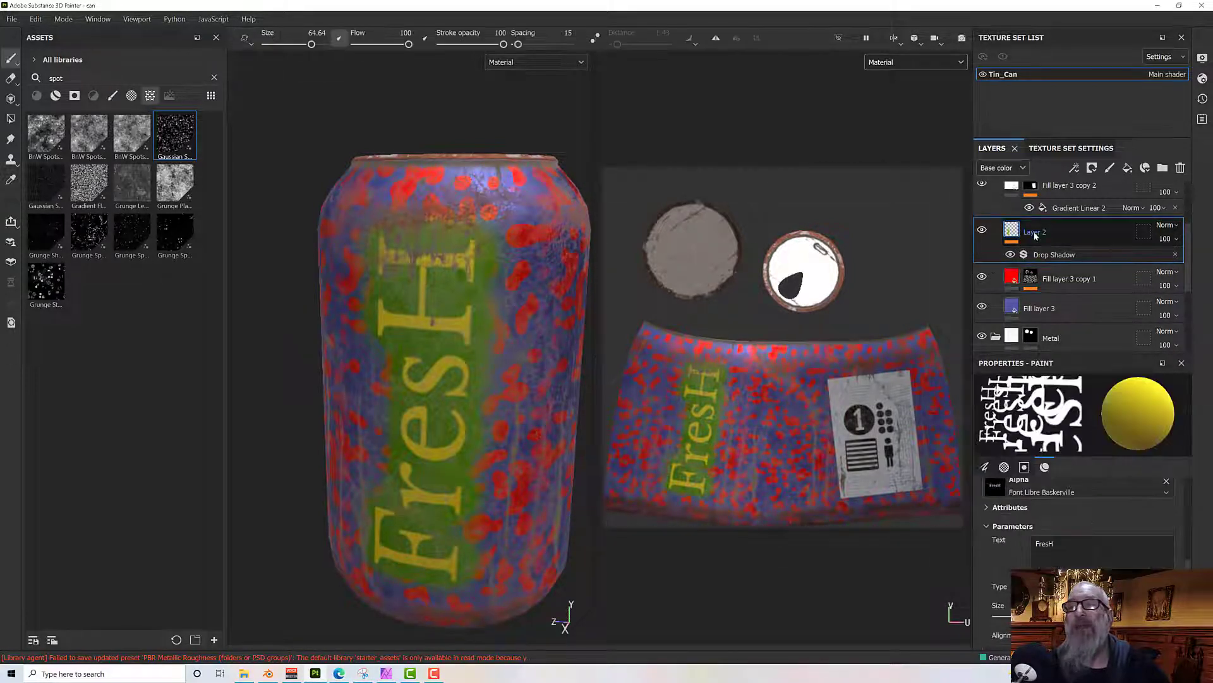
left_click(982, 230)
left_click(982, 230)
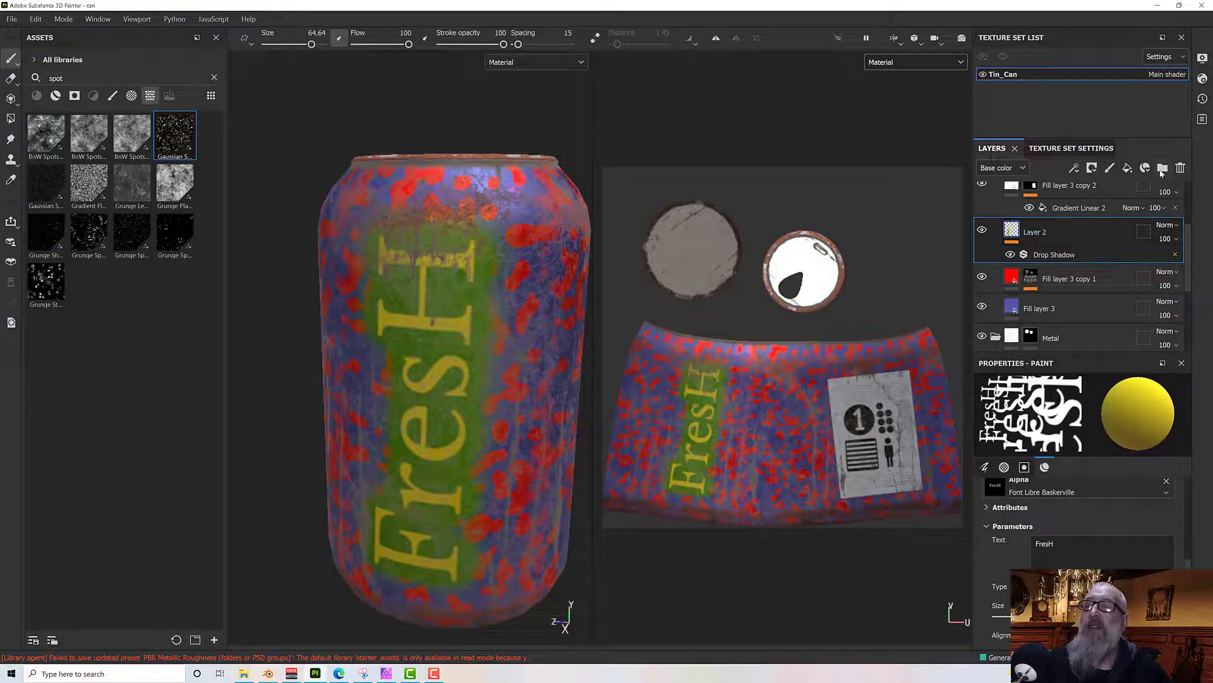
left_click(1180, 168)
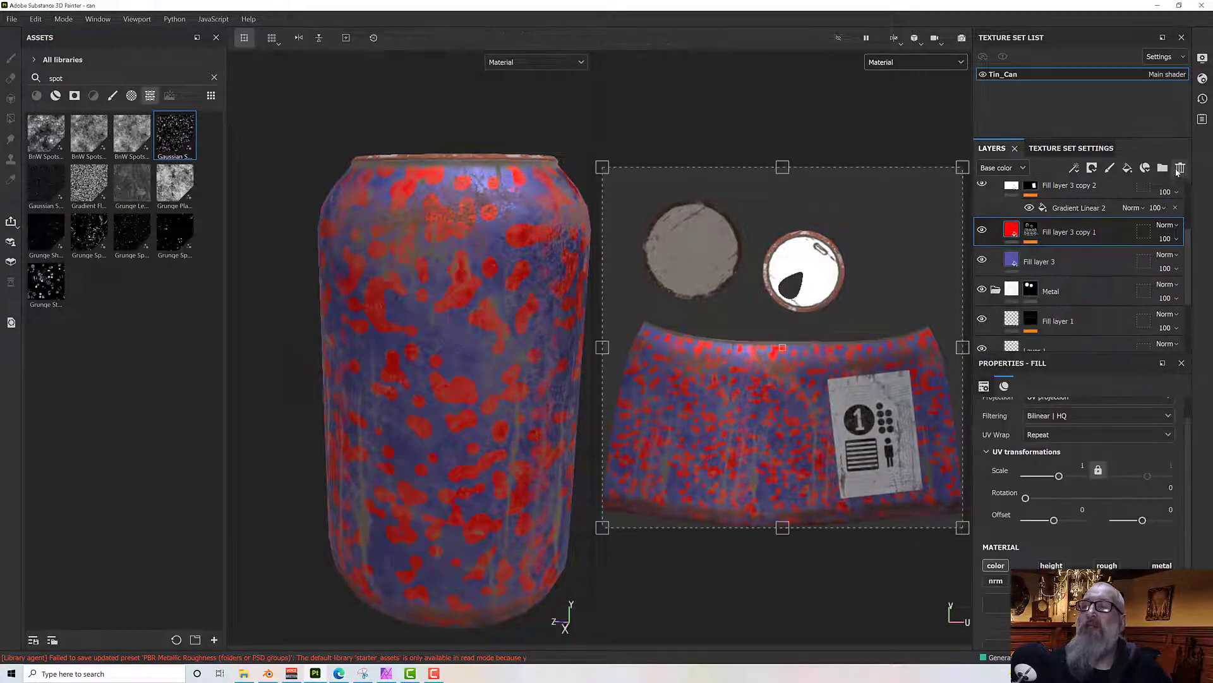
Add a fill layer above Fill layer 3 copy 1, with a black mask containing a paint effect.
left_click(1127, 168)
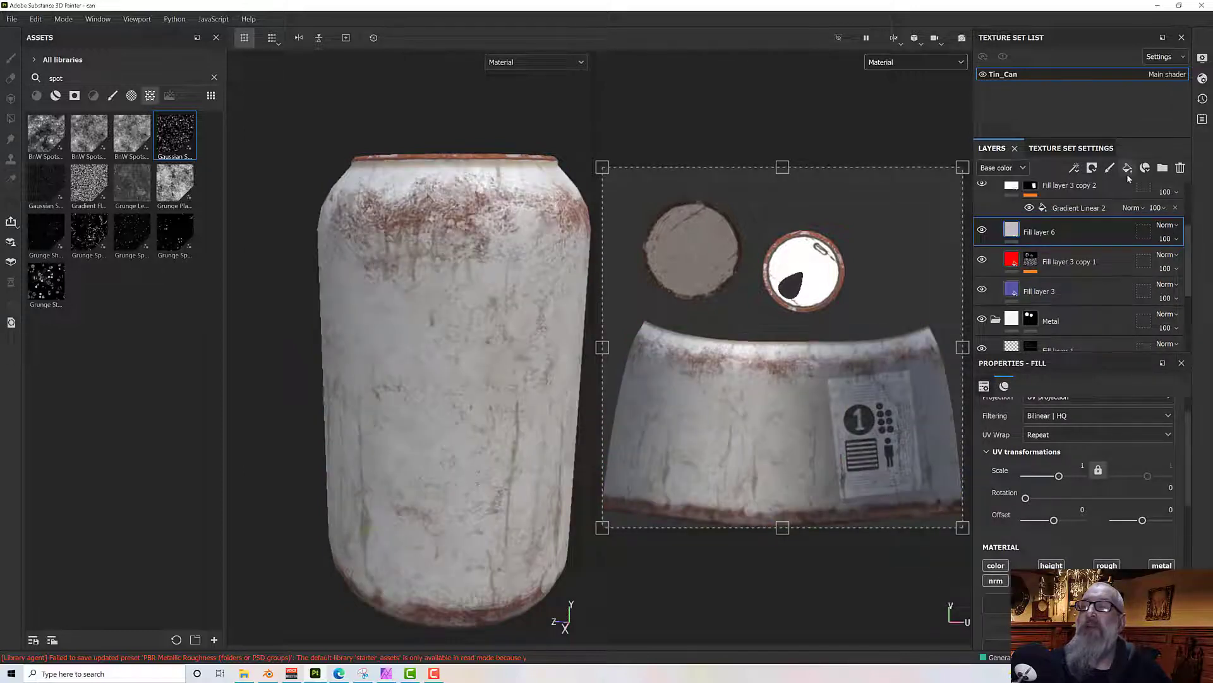
right_click(1058, 237)
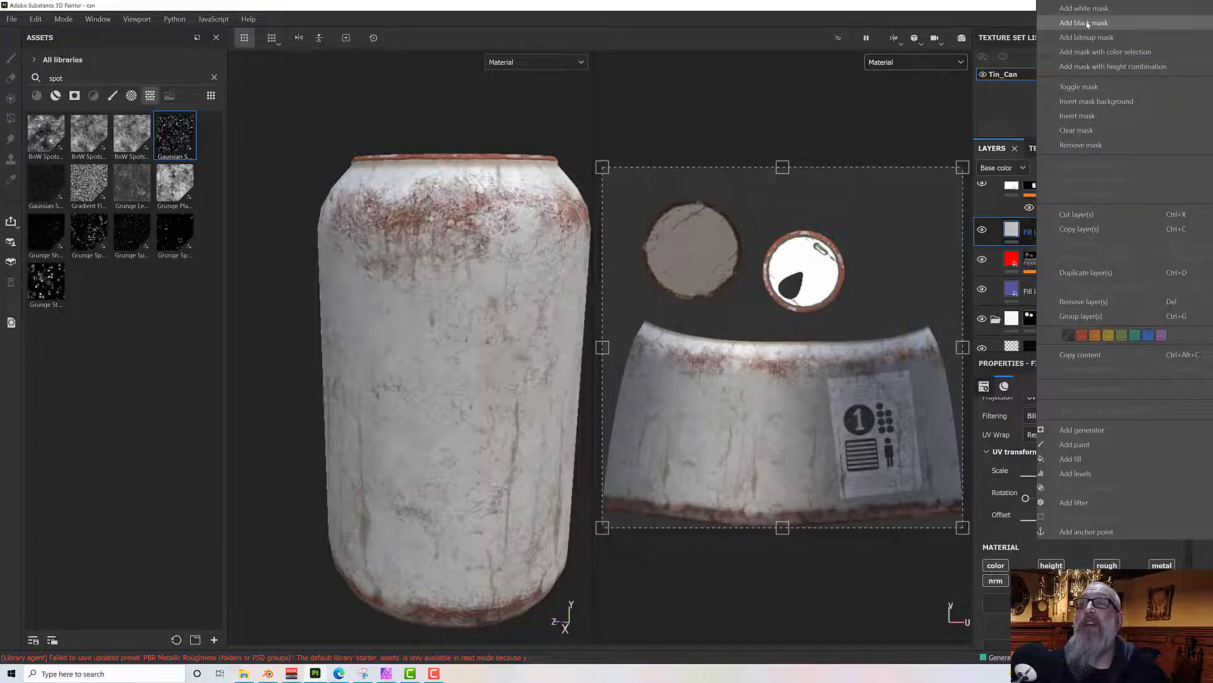
left_click(1083, 23)
right_click(1078, 229)
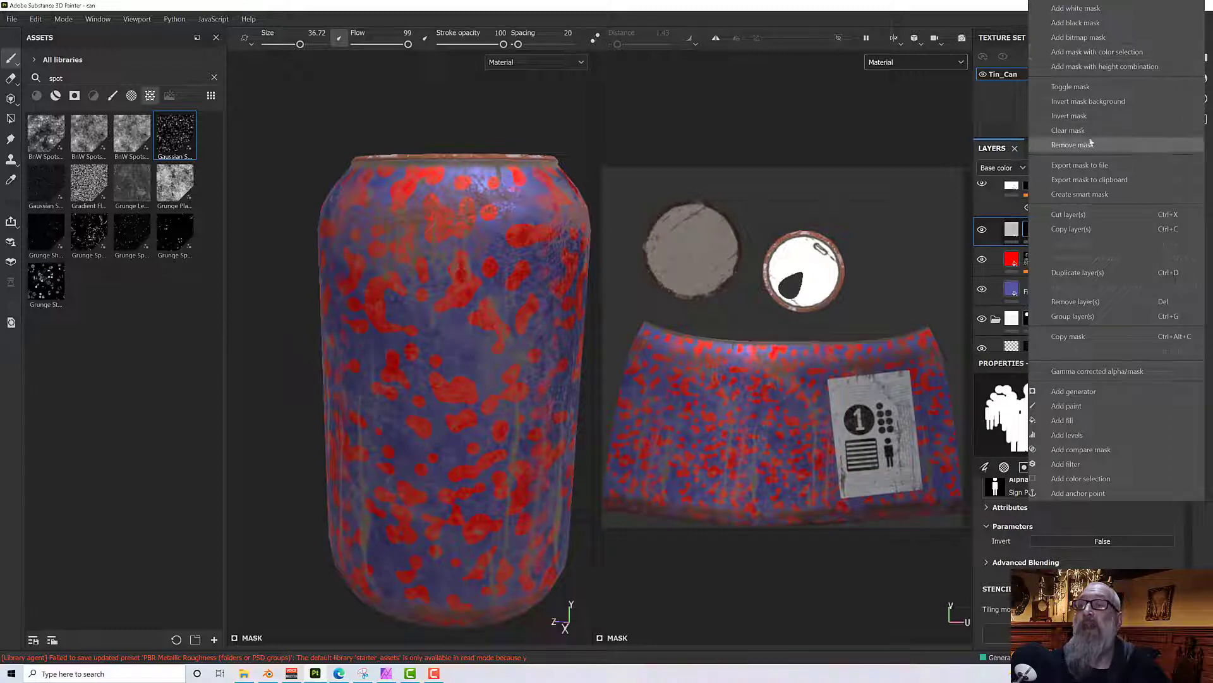
left_click(1081, 405)
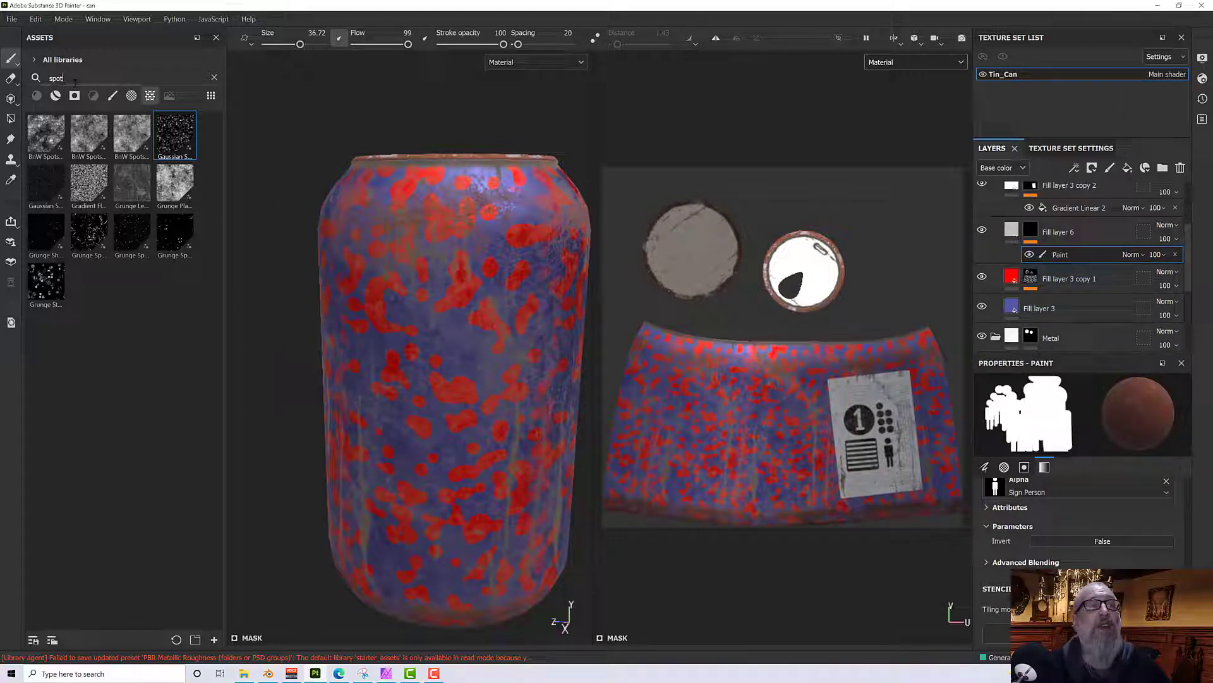
Clear the "spot" asset search and choose the Basic Hard brush for painting the mask.
left_click(128, 98)
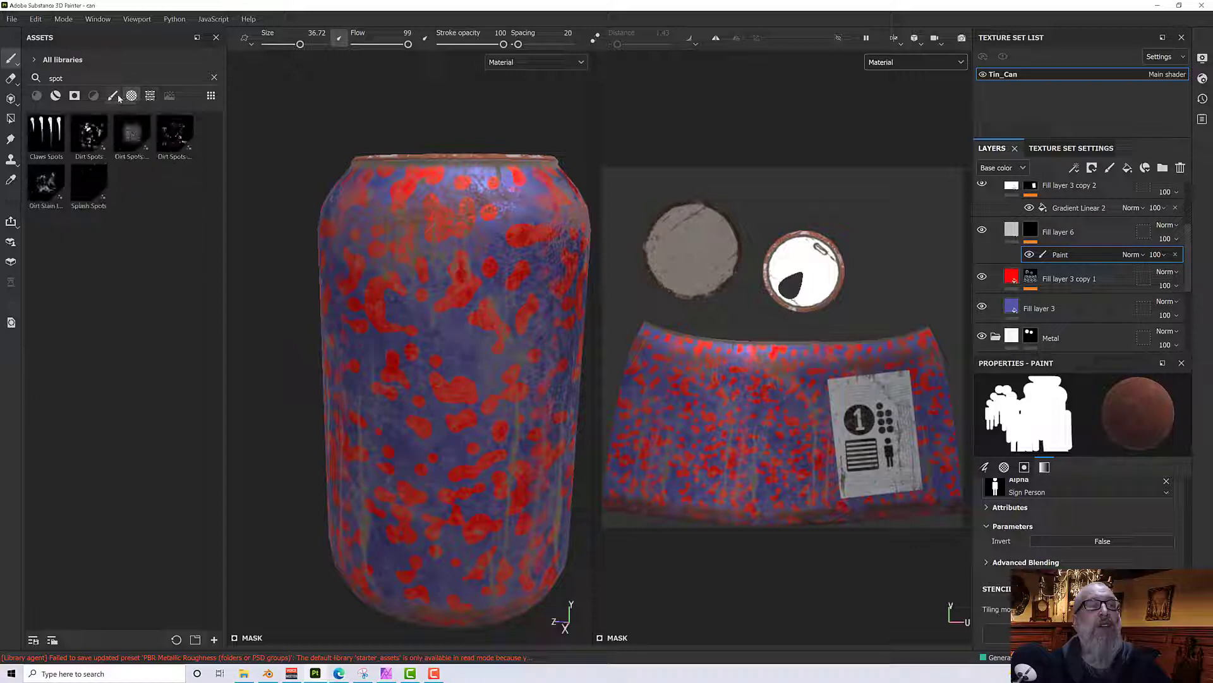
left_click(114, 96)
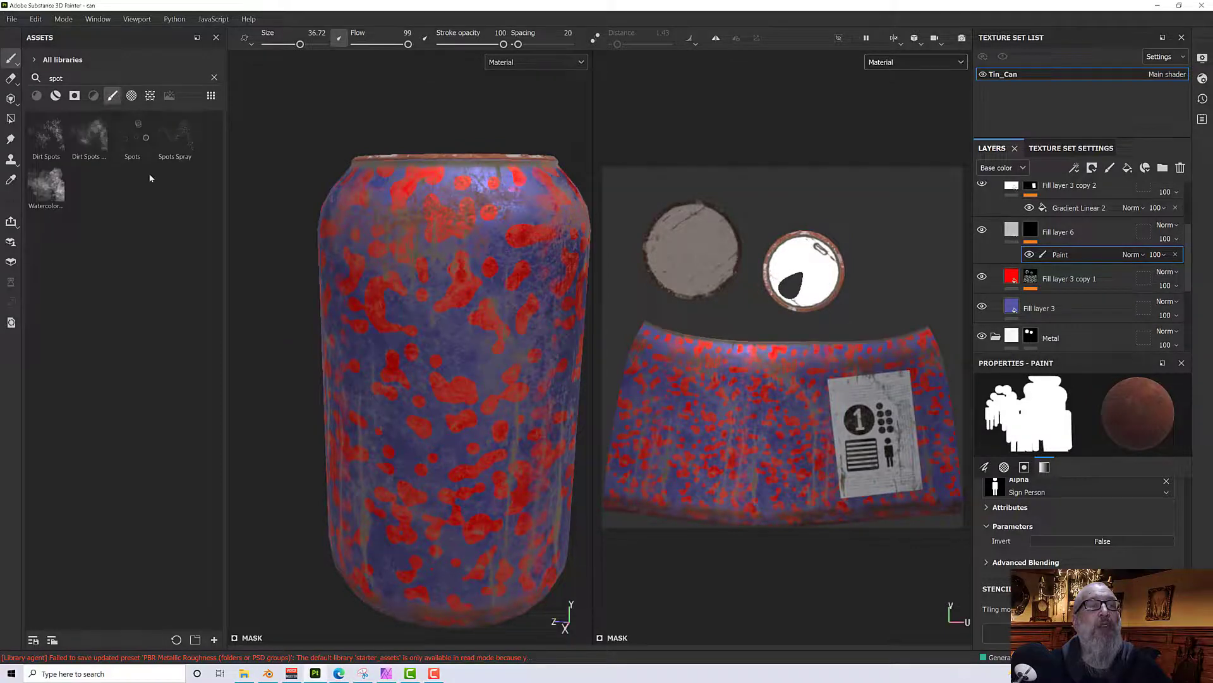
left_click(214, 77)
left_click(132, 235)
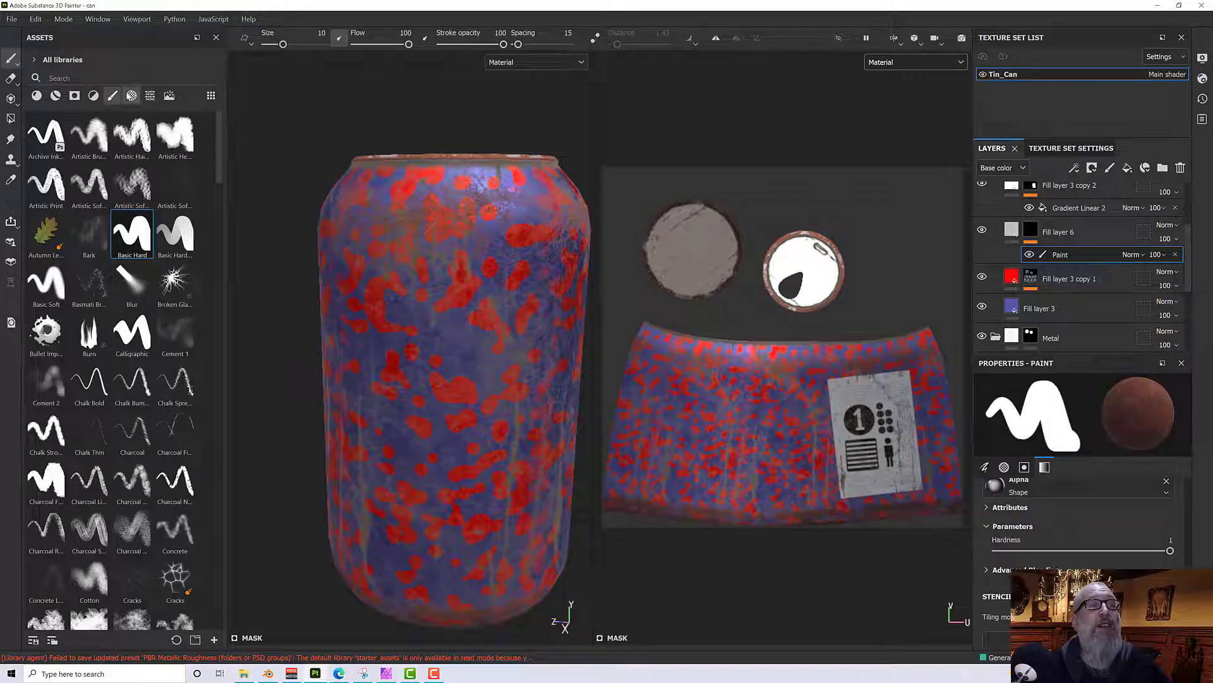
Search the alphas for "font", use Font Segment14 as the brush alpha and set its text to "Engergy".
left_click(131, 95)
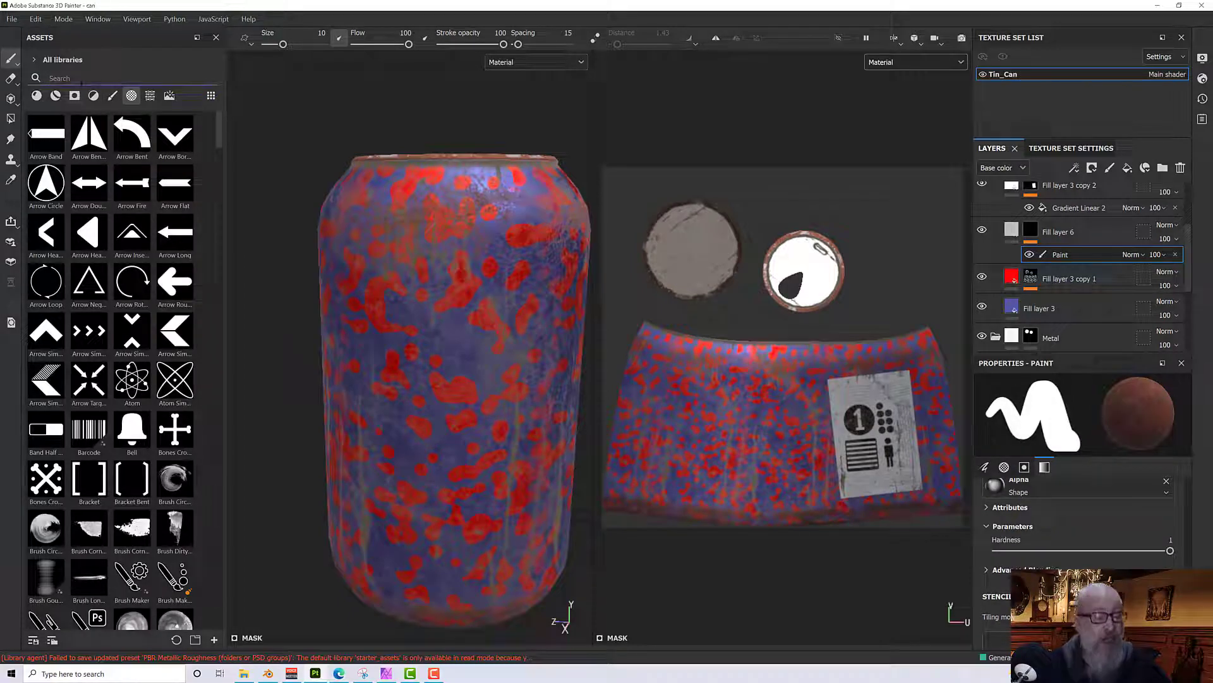
type("font")
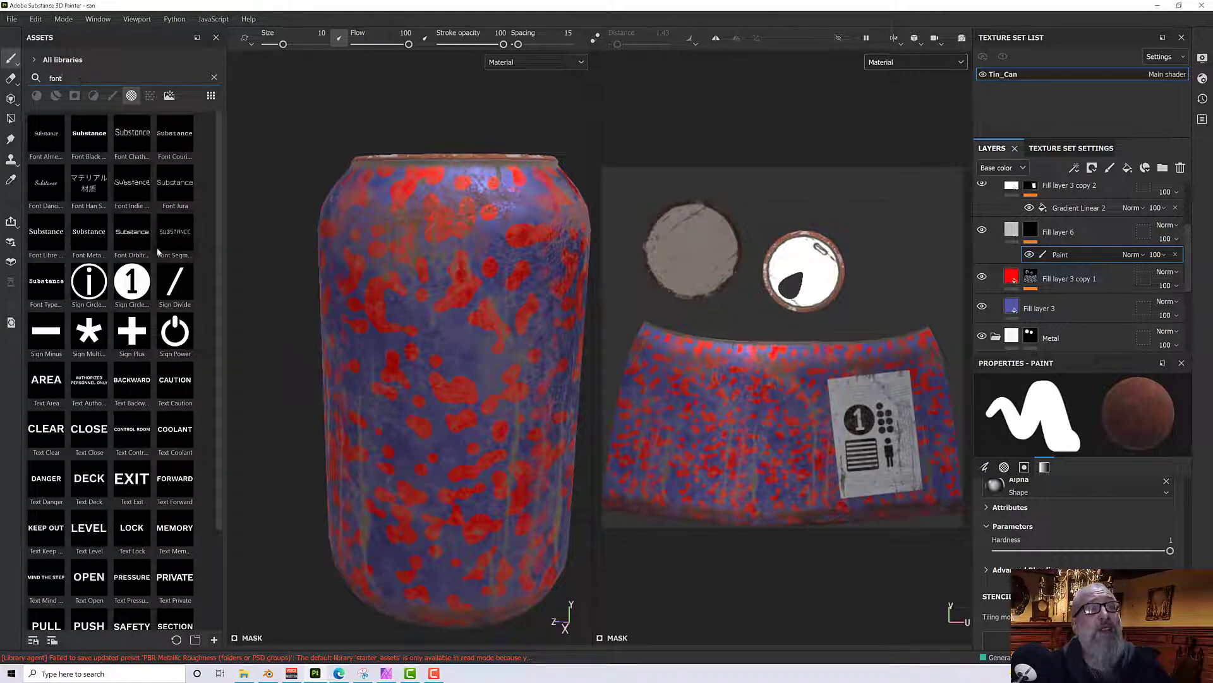
left_click(177, 233)
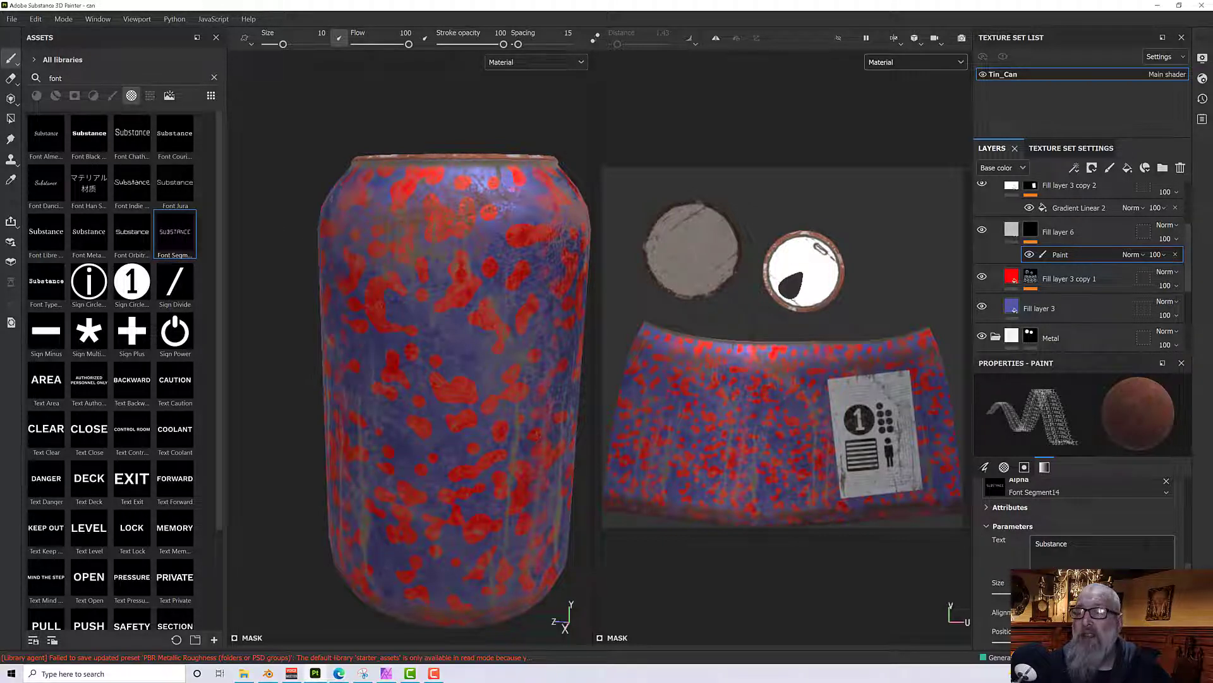
type("Enger")
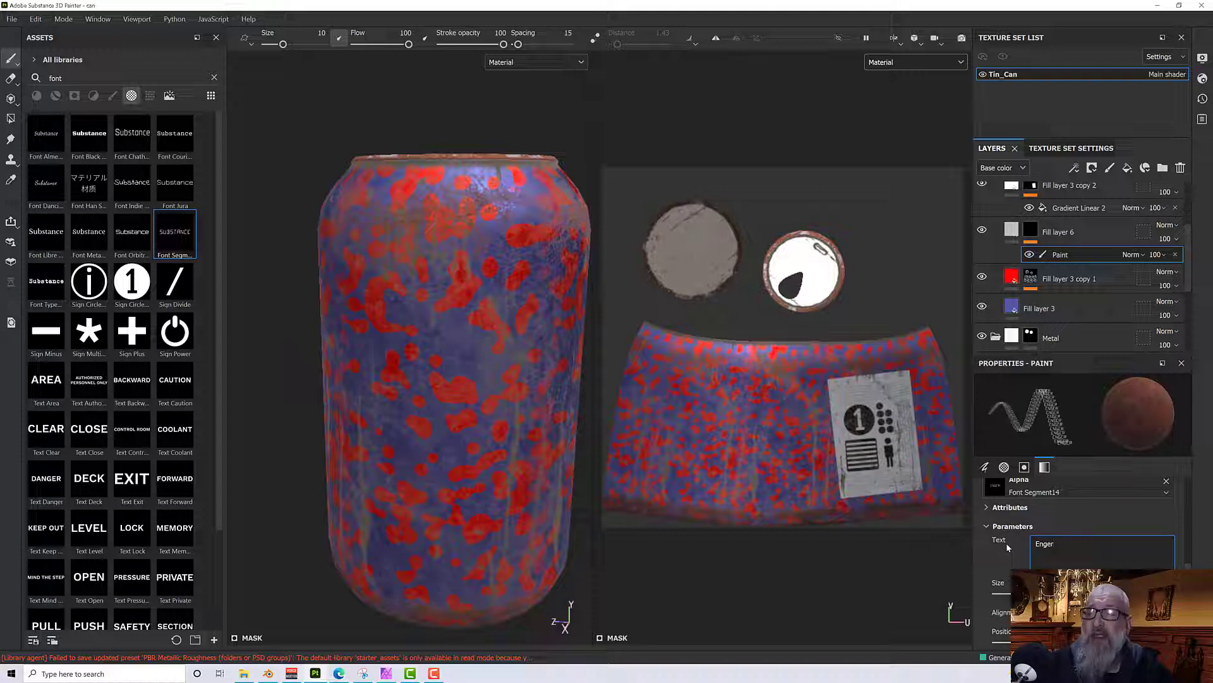
type("gy")
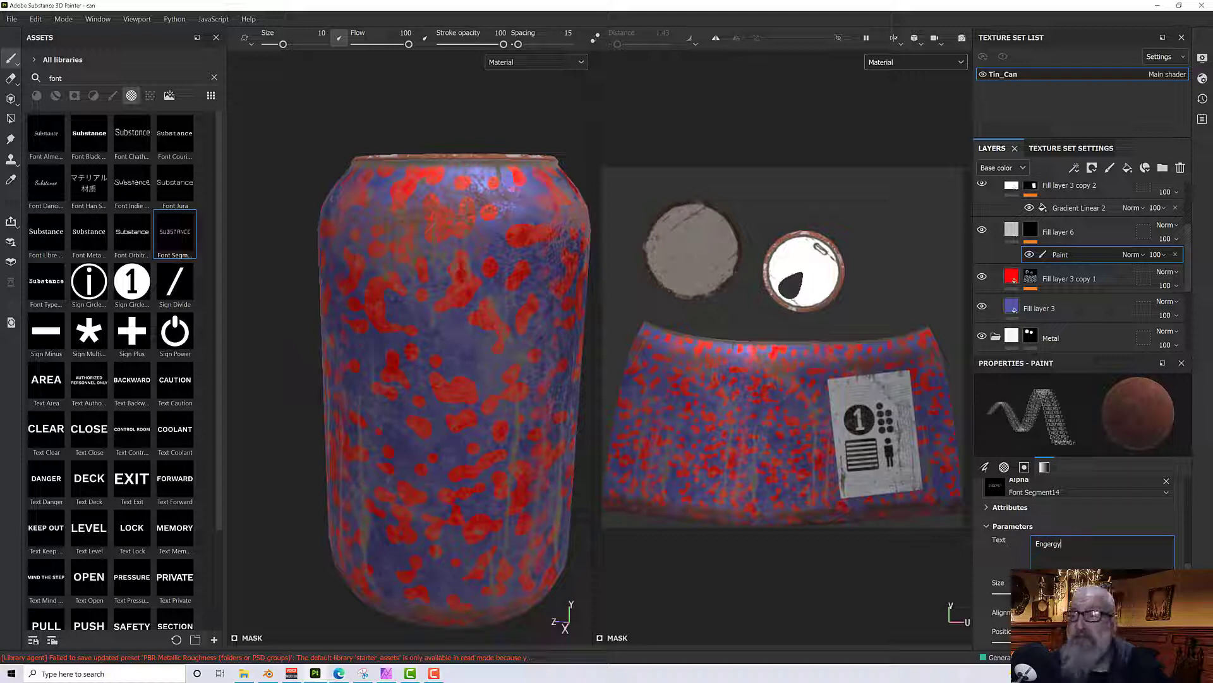
Enlarge the lettering brush to about 100 and set its size space to Texture.
right_click_drag(407, 363, 464, 363, "ctrl")
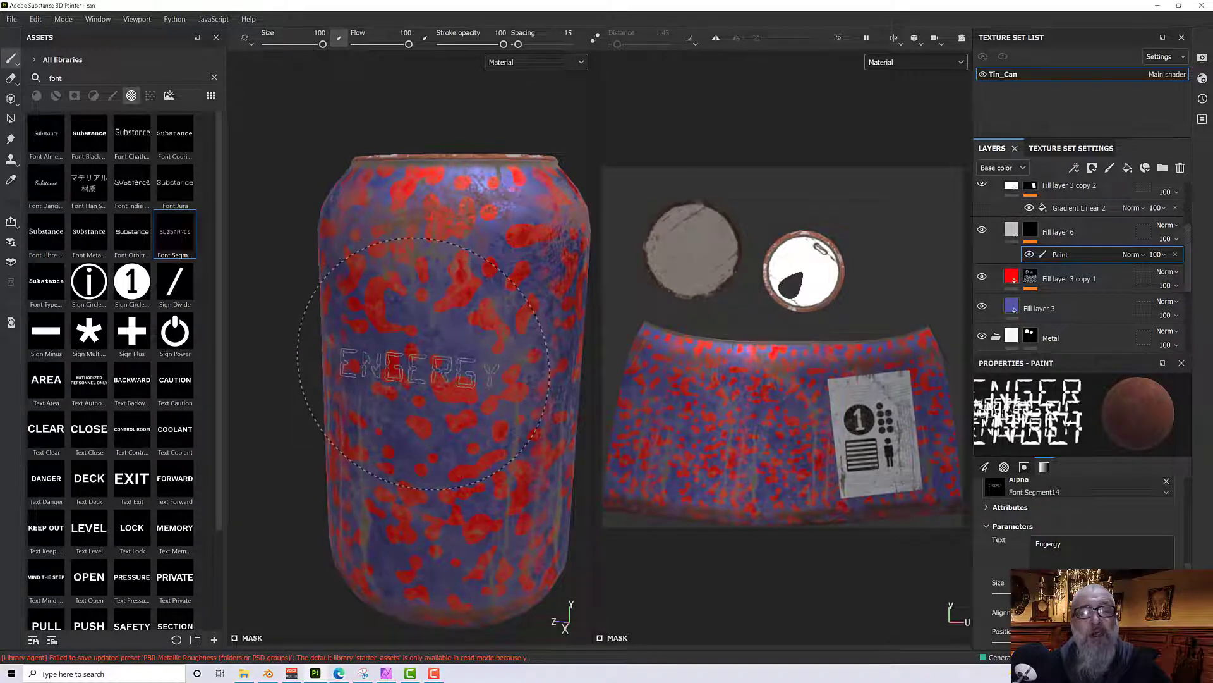
scroll(1112, 541, "up", 2)
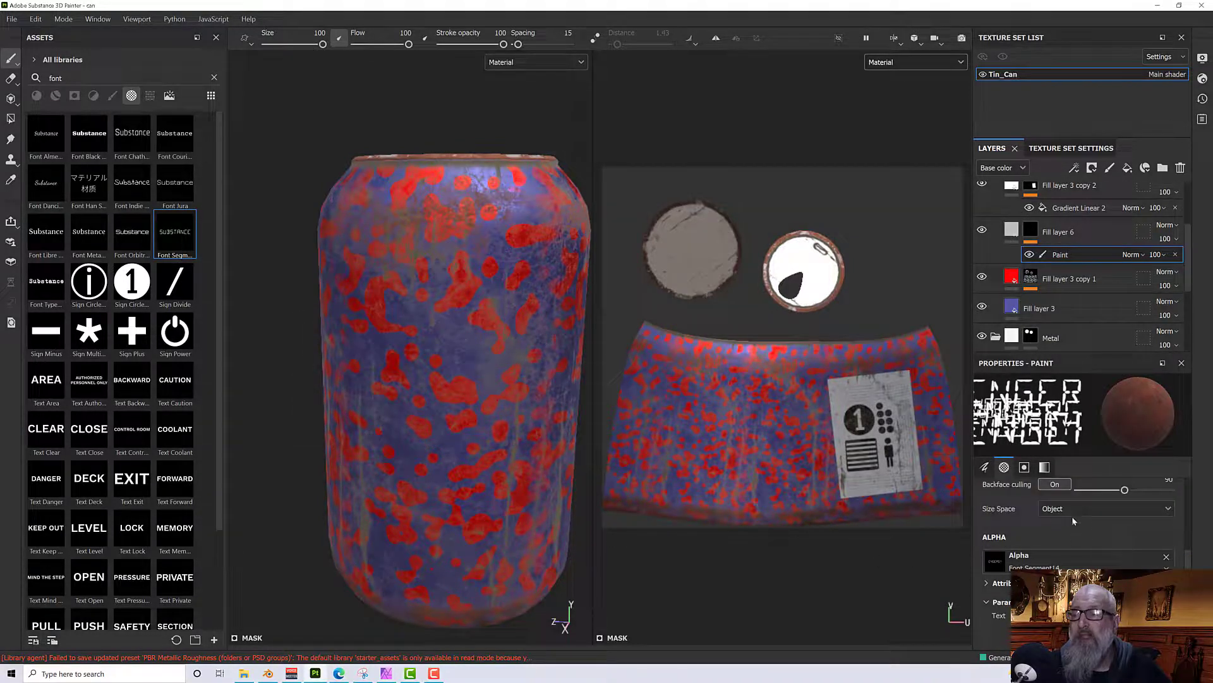
left_click(1072, 511)
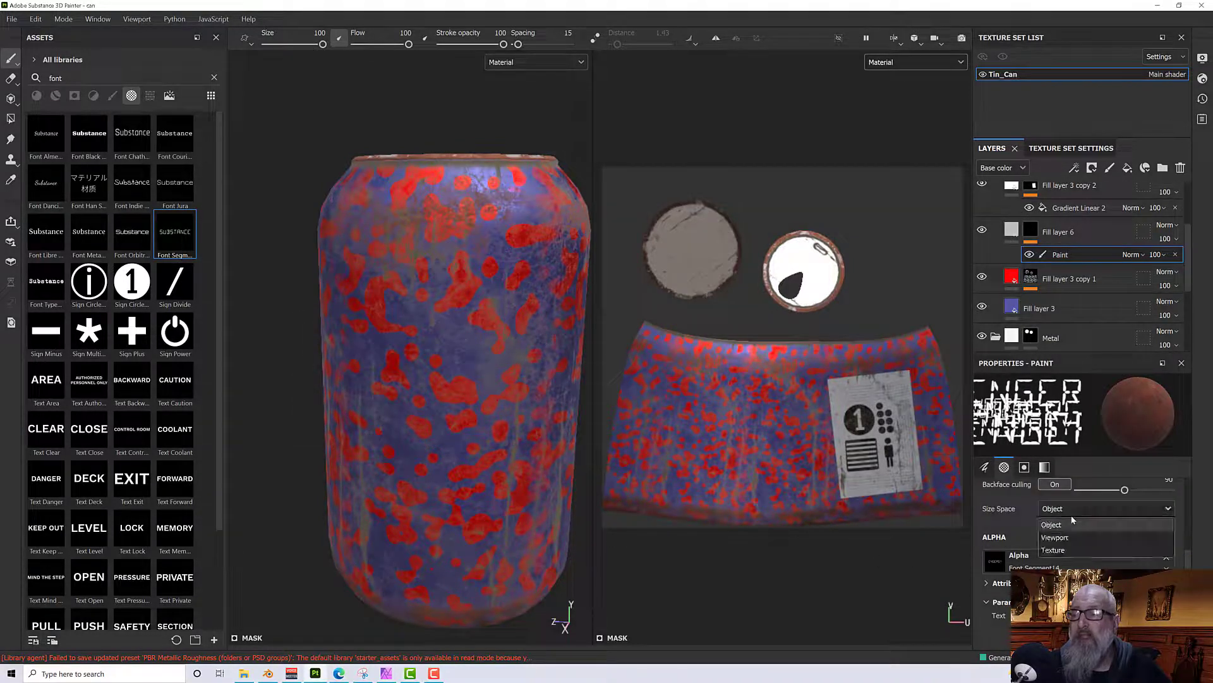
left_click(1075, 550)
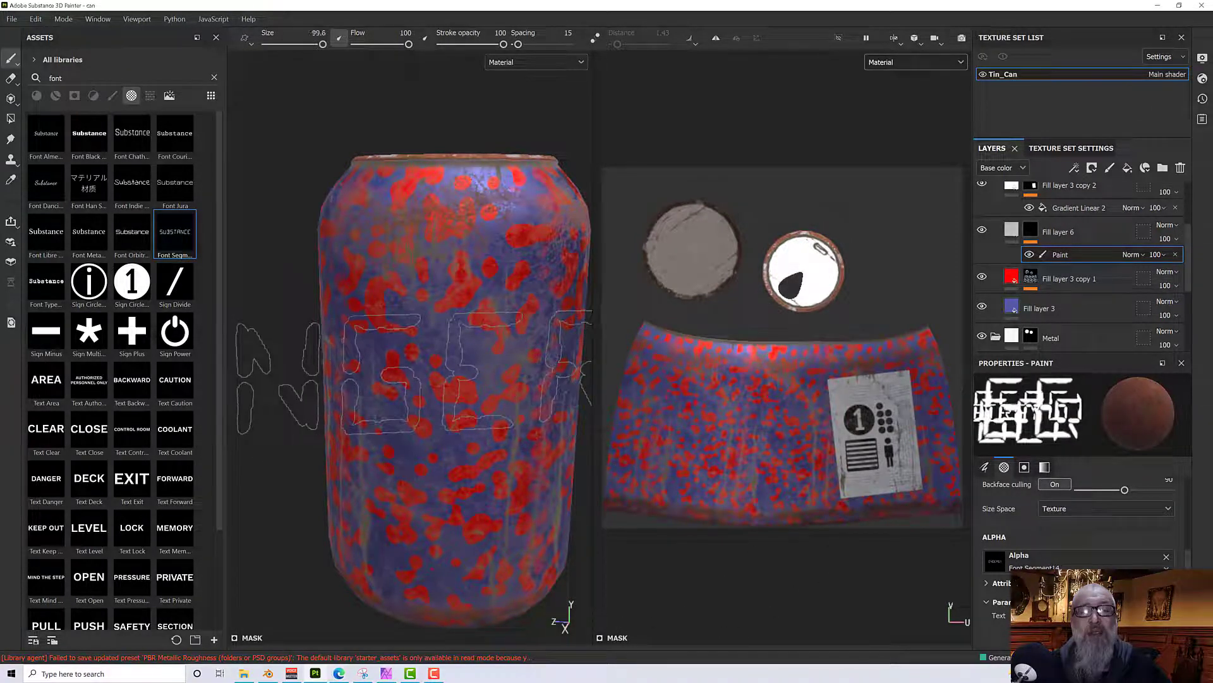
Reduce the lettering brush size to about 55.67 and rotate it so the text runs diagonally up the can.
right_click_drag(486, 373, 426, 372, "ctrl")
left_click_drag(466, 363, 467, 498, "ctrl")
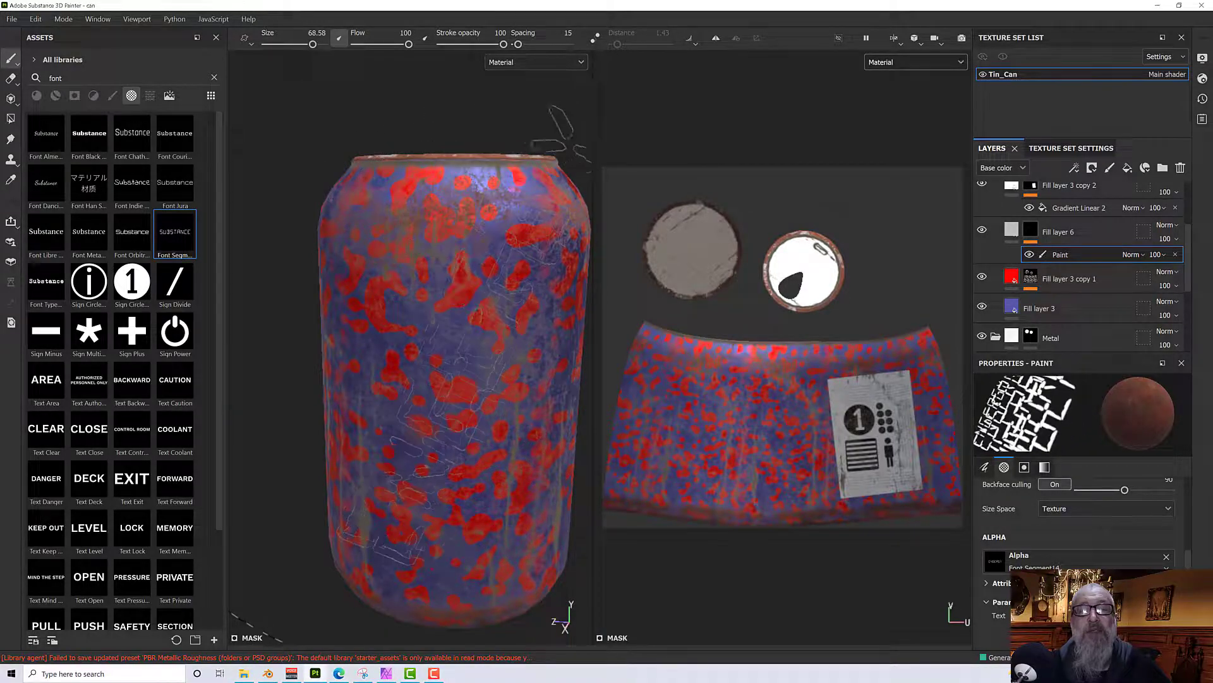
right_click_drag(467, 357, 442, 358, "ctrl")
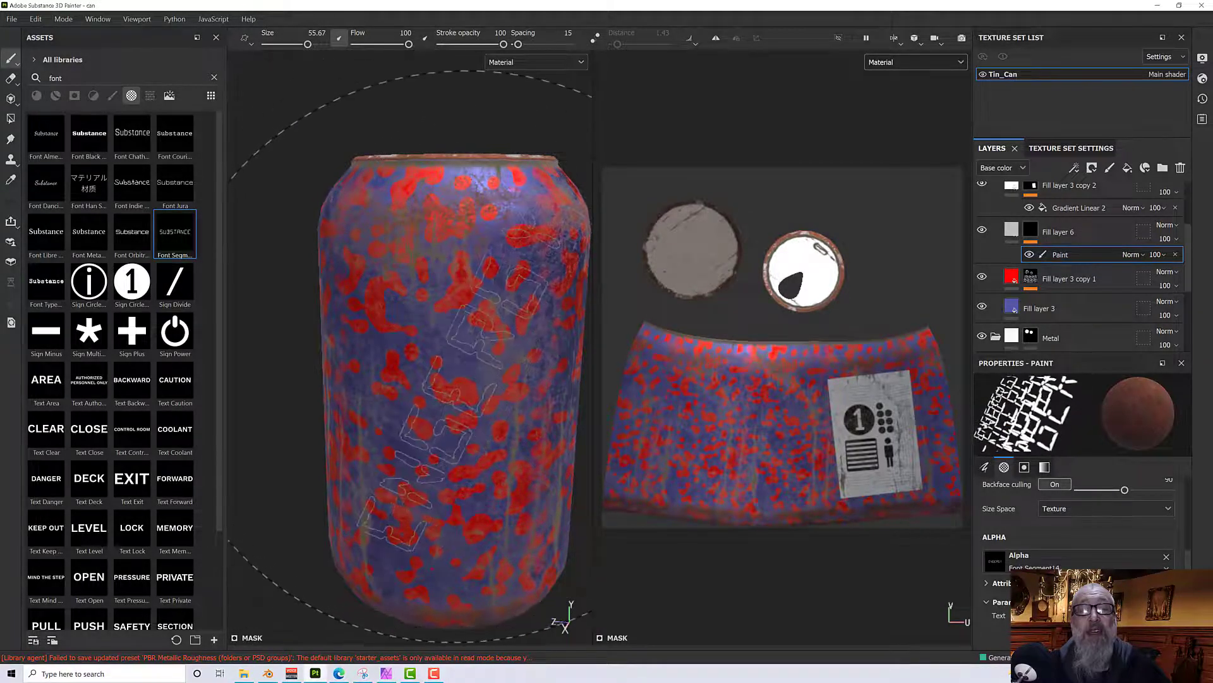
scroll(441, 358, "up", 8)
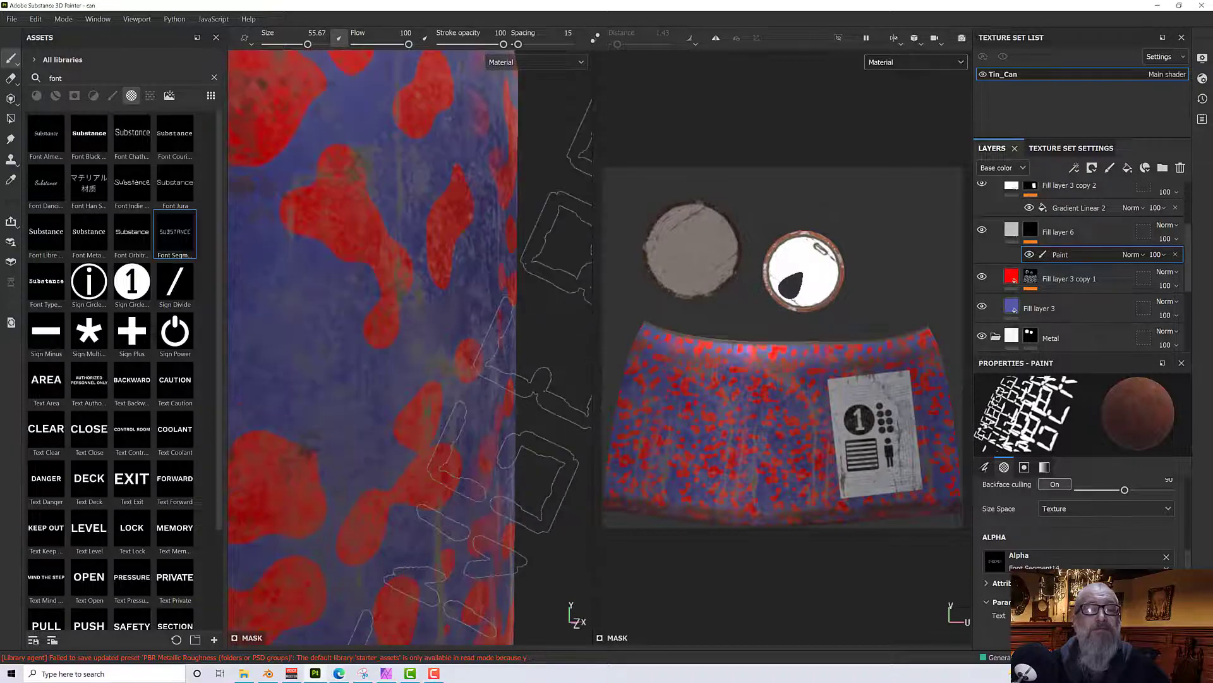
scroll(442, 357, "down", 10)
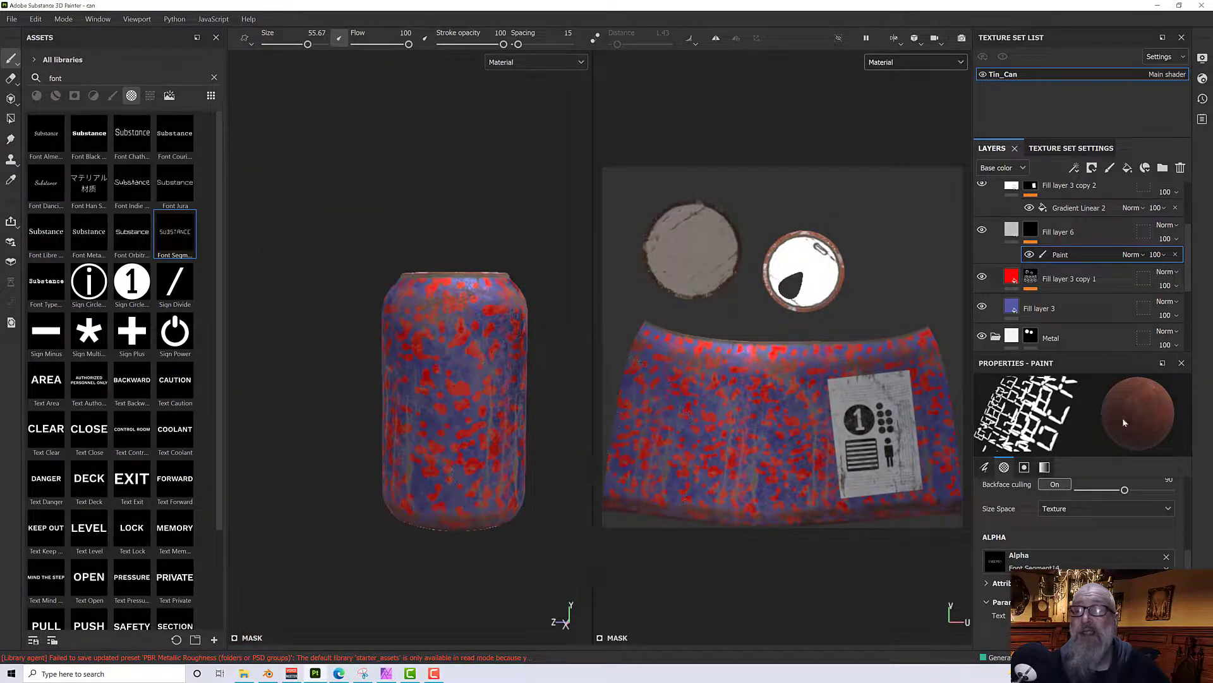
left_click(56, 95)
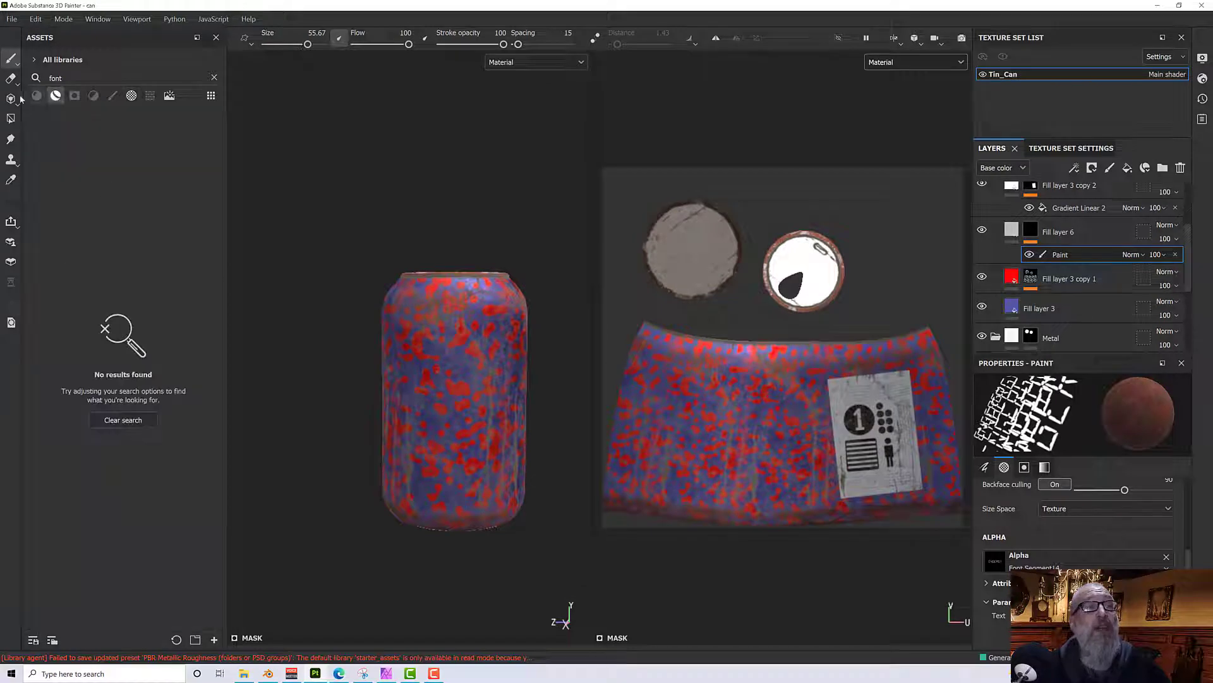
left_click(21, 99)
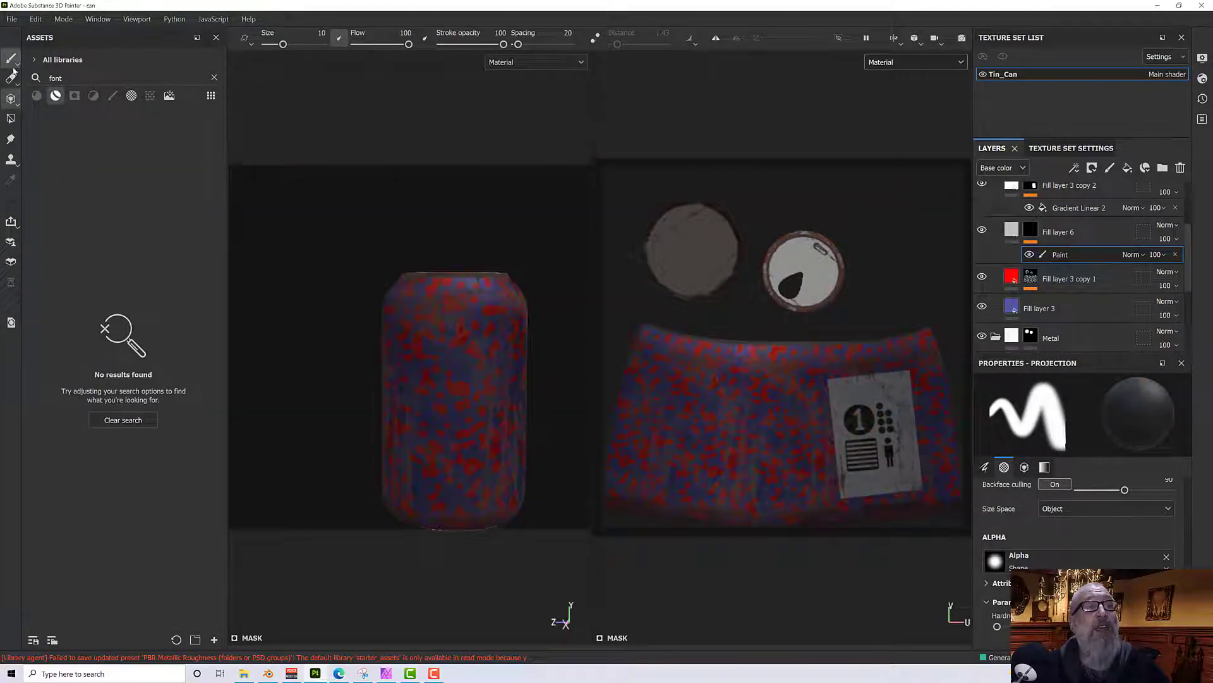
left_click(10, 60)
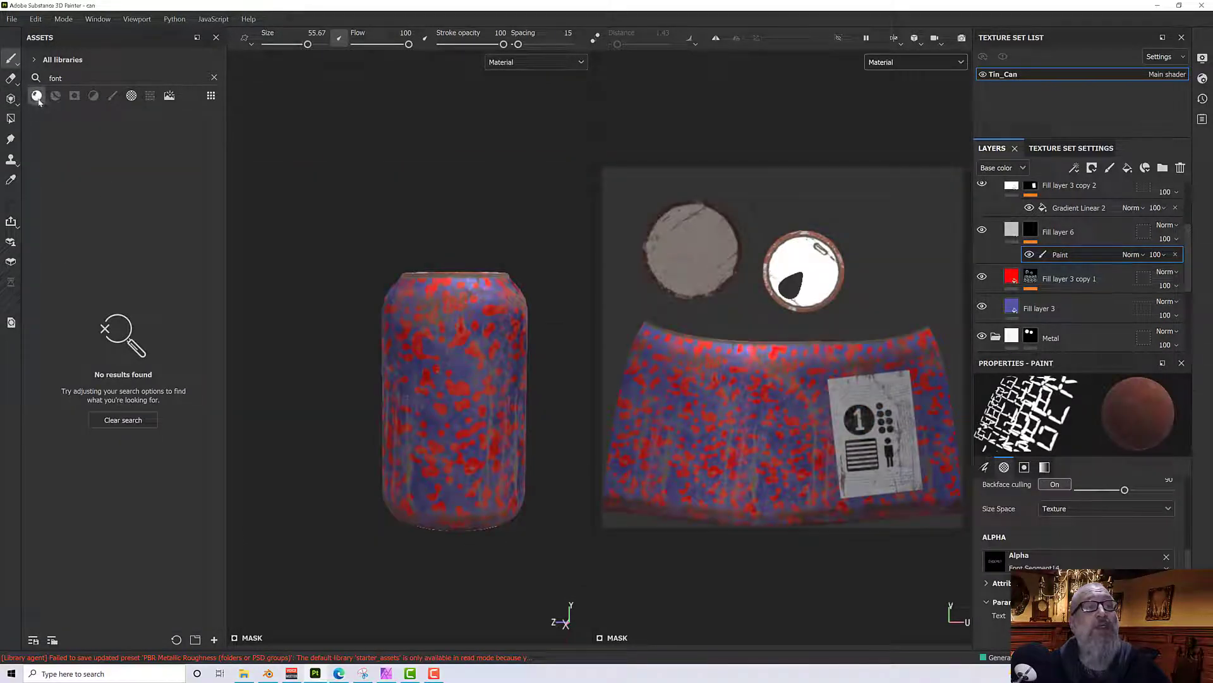
Clear the "font" asset search and choose the Platinum Pure material for the lettering brush.
left_click(215, 78)
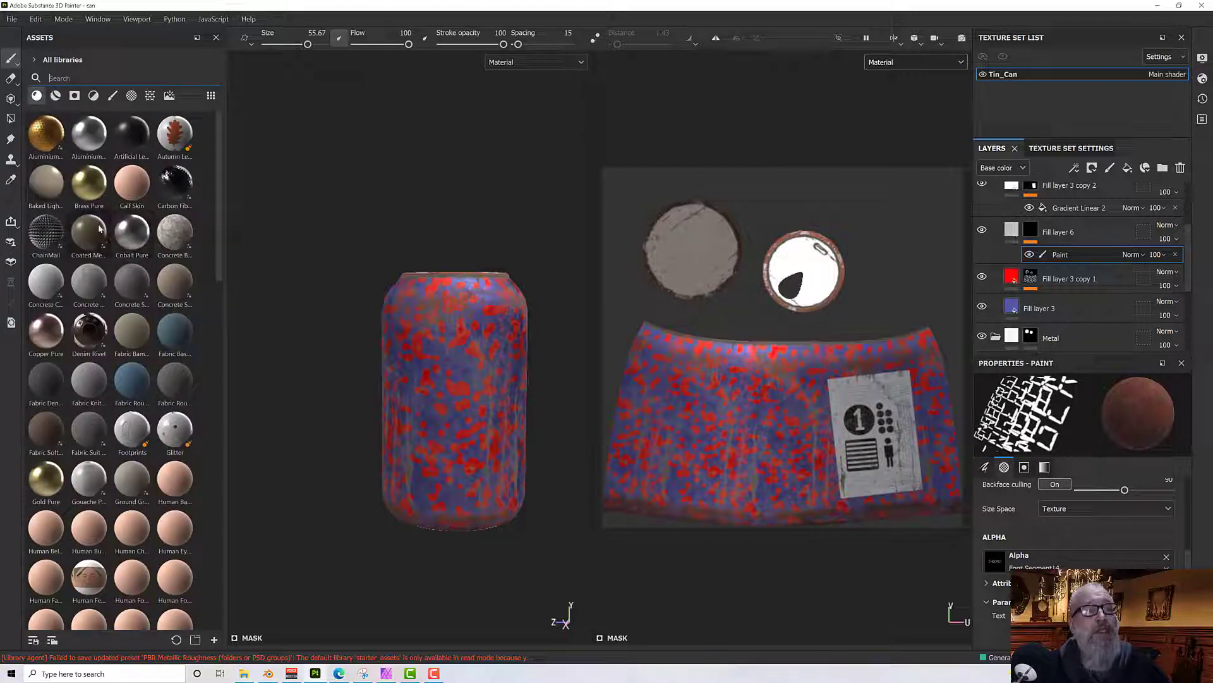
mouse_move(93, 192)
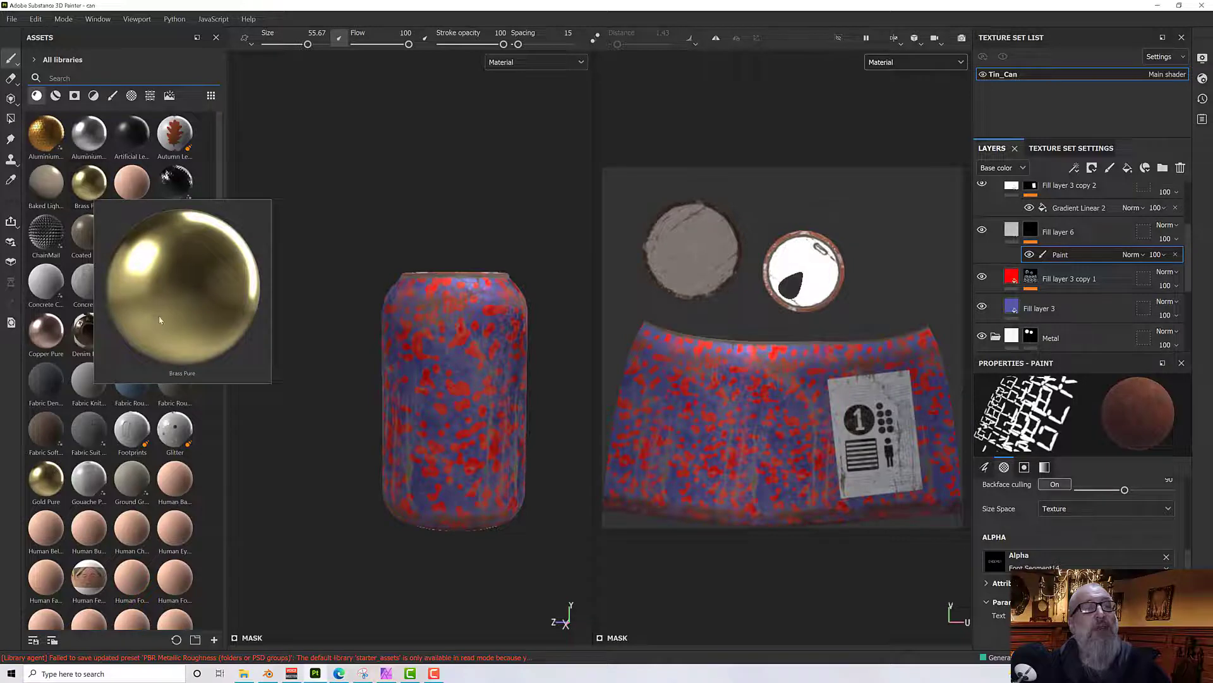
scroll(160, 321, "down", 10)
scroll(160, 344, "up", 5)
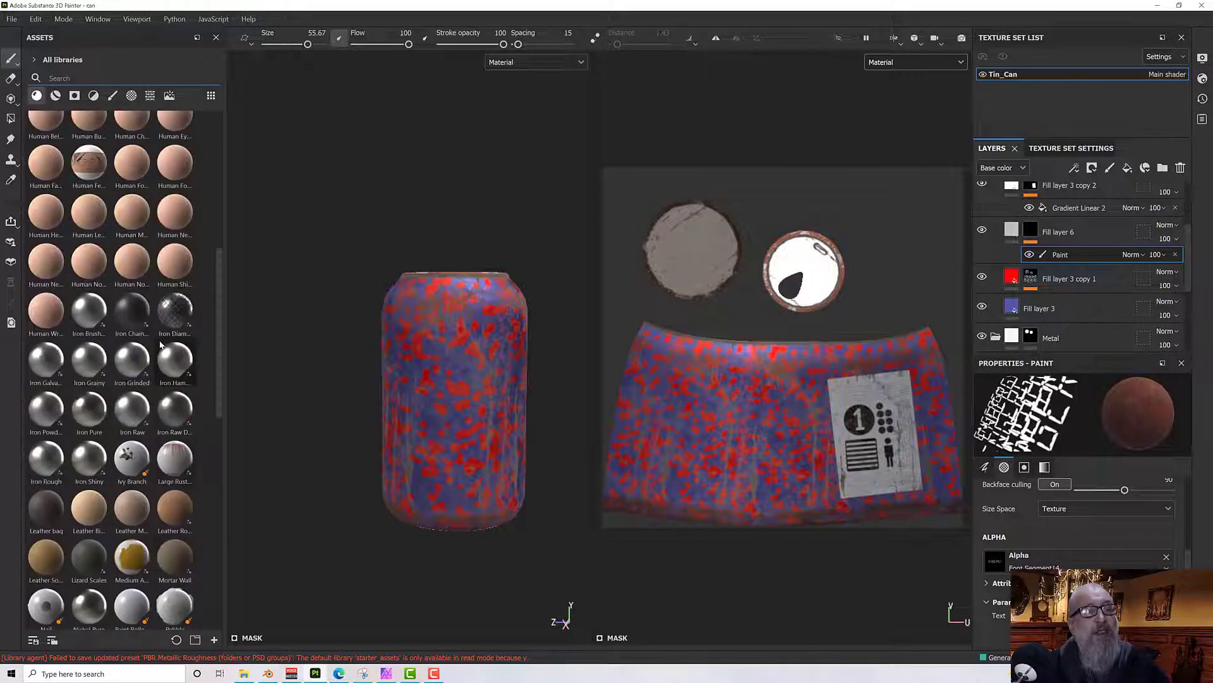
mouse_move(160, 345)
scroll(160, 344, "down", 12)
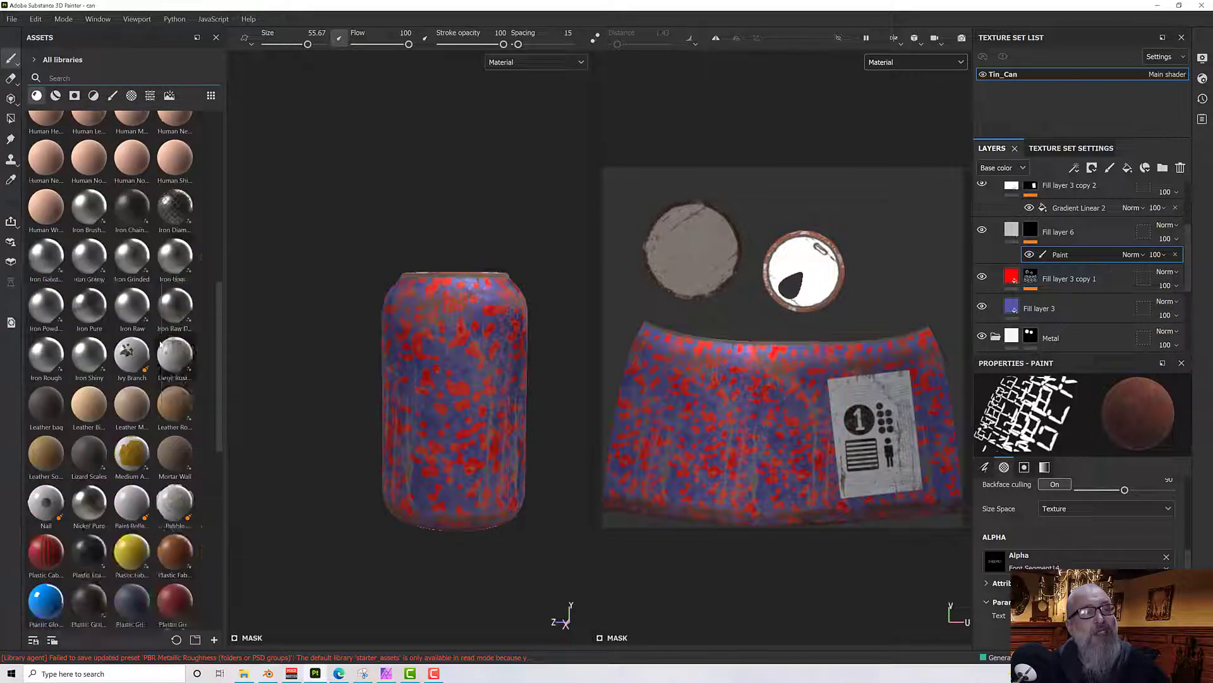
scroll(160, 345, "up", 4)
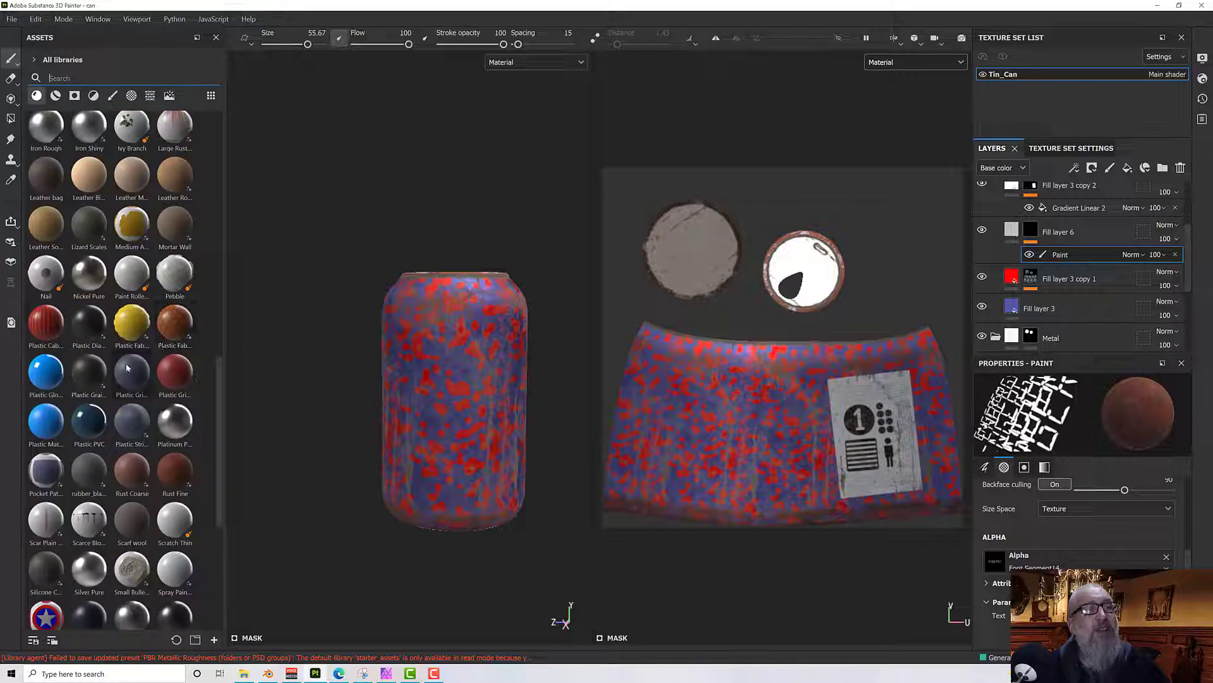
left_click(165, 423)
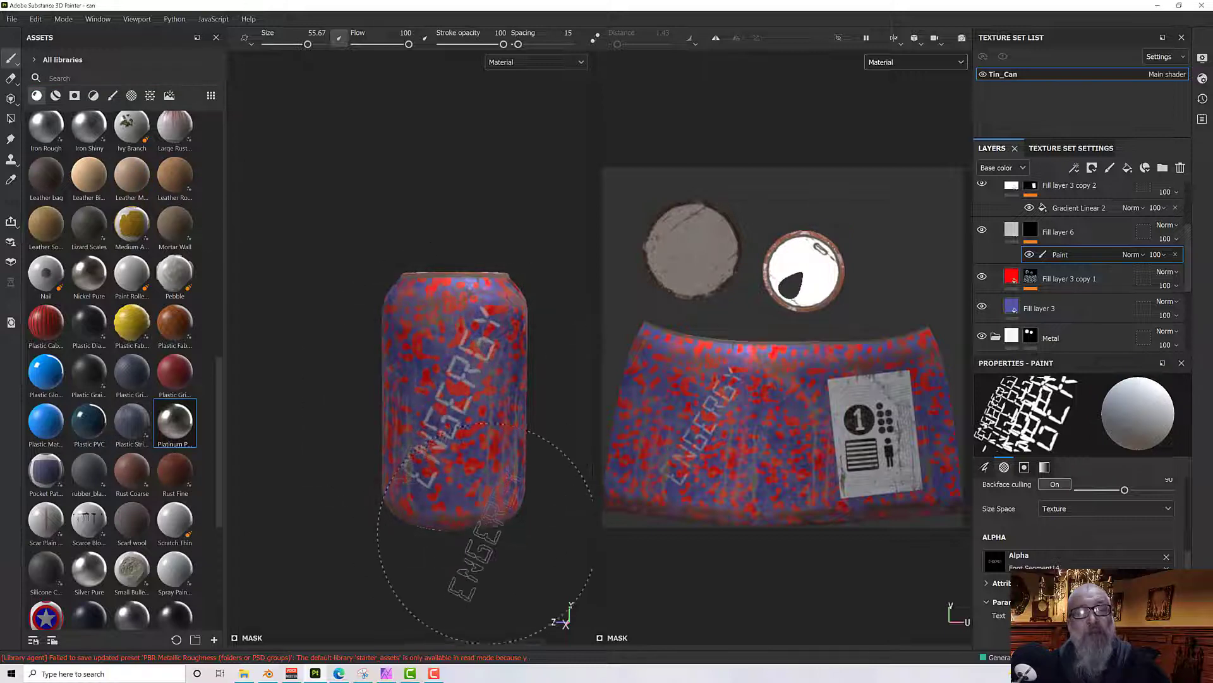
Enlarge the lettering brush to about 58.06 and stamp the "Engergy" text once, diagonally up the front of the can.
scroll(445, 402, "up", 3)
key("ctrl")
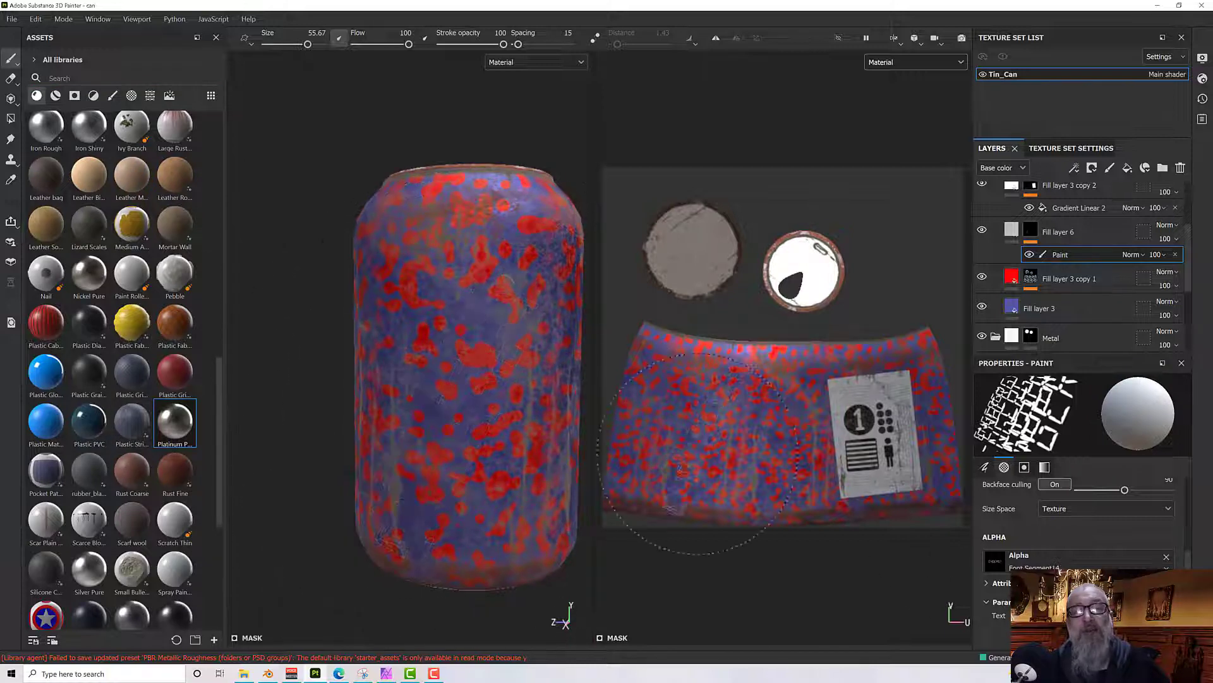
scroll(1080, 525, "down", 2)
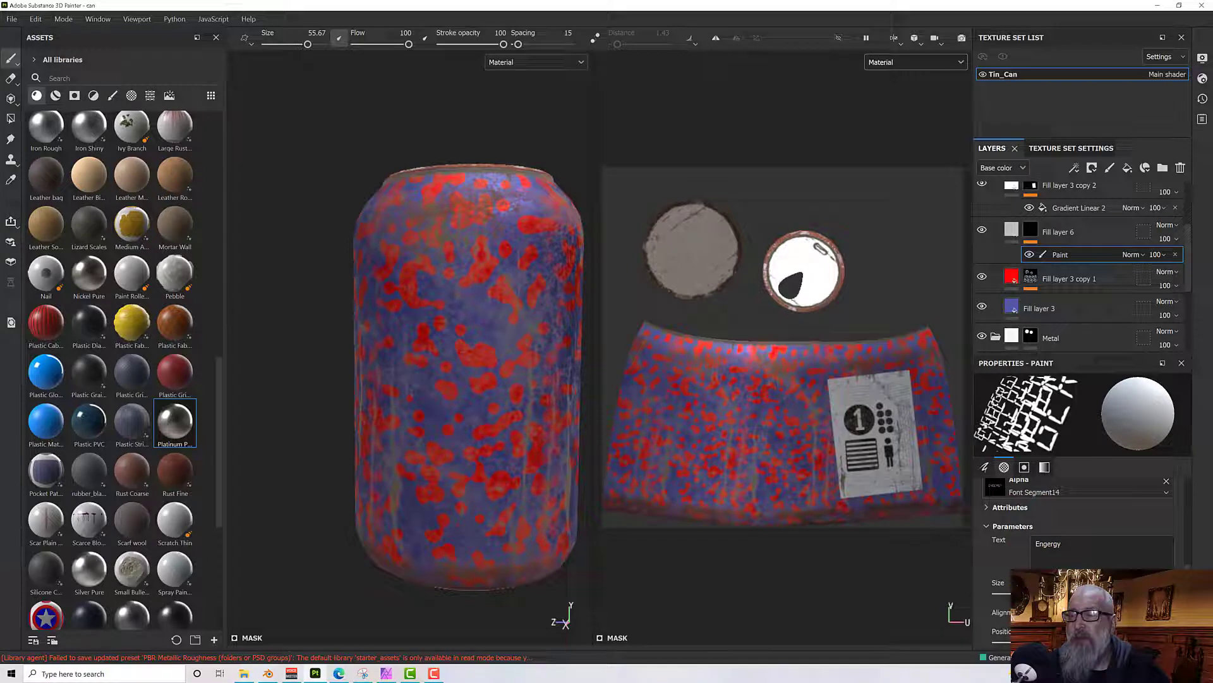
scroll(1081, 512, "down", 1)
scroll(1080, 524, "down", 2)
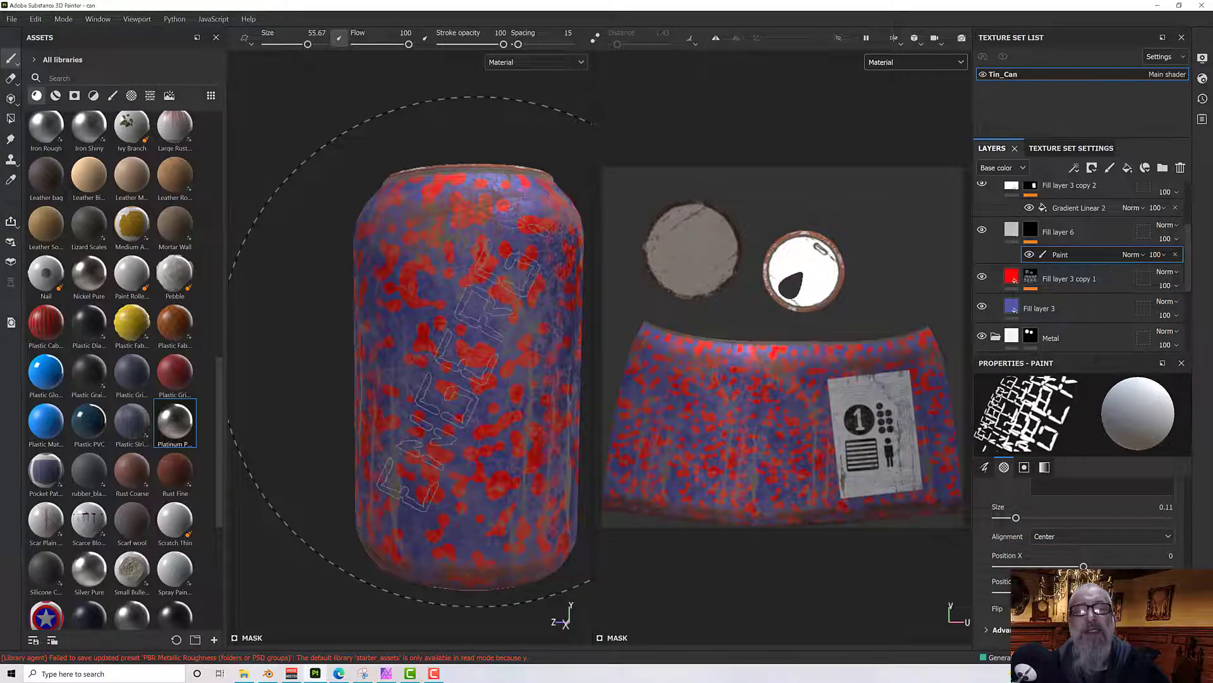
mouse_move(476, 348)
right_mouse_down("ctrl")
mouse_move(508, 348)
mouse_move(482, 348)
right_mouse_up("ctrl")
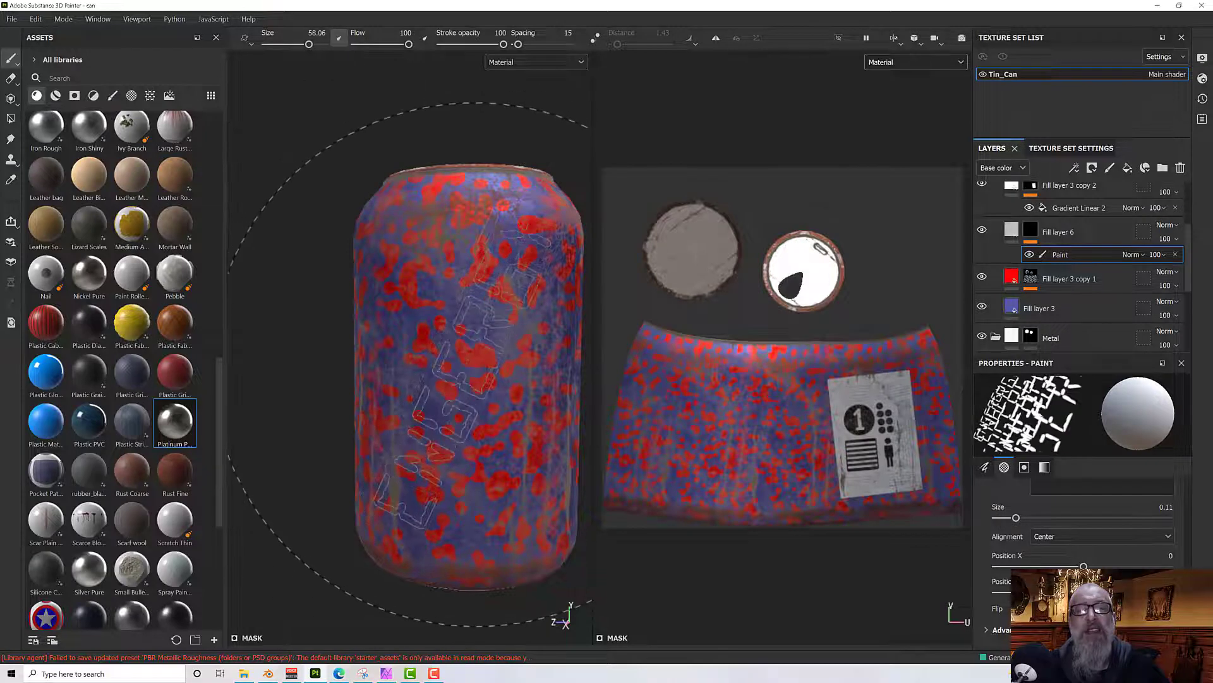
left_click(476, 364)
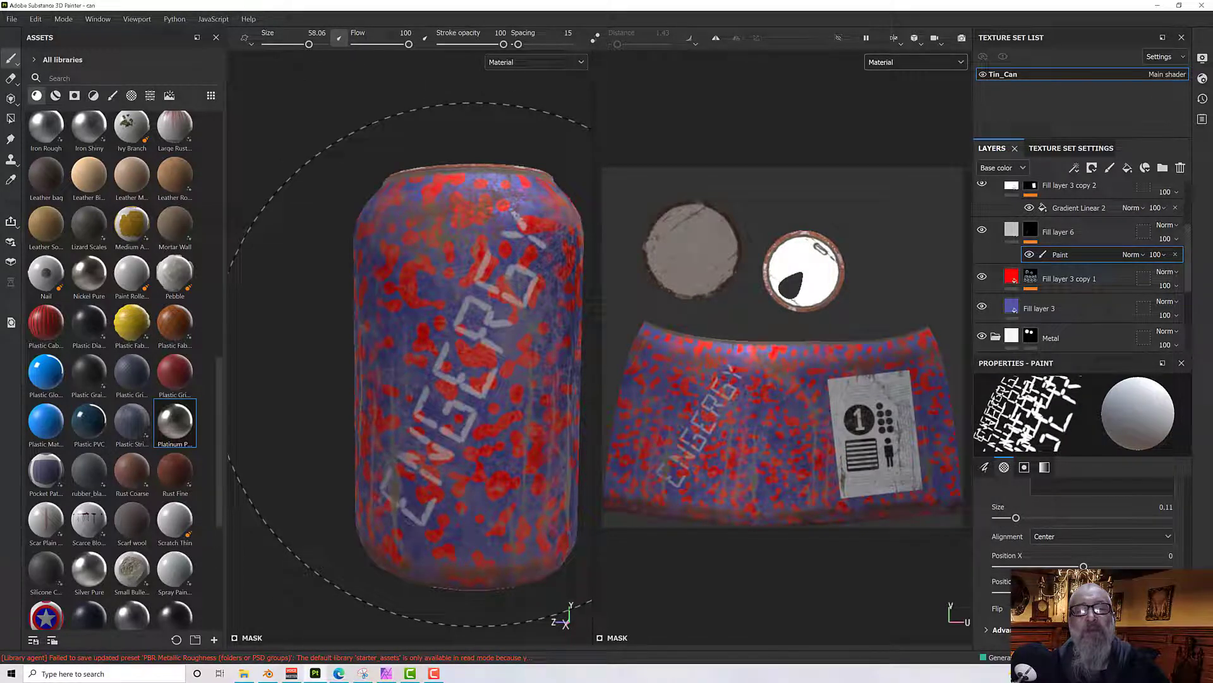
Add a fill layer directly above Fill layer 3 copy 1, with a black mask and a paint effect on that mask.
mouse_move(555, 408)
left_mouse_down("alt")
mouse_move(505, 414)
mouse_move(670, 411)
mouse_move(438, 404)
mouse_move(544, 398)
mouse_move(515, 397)
left_mouse_up("alt")
scroll(504, 415, "down", 4)
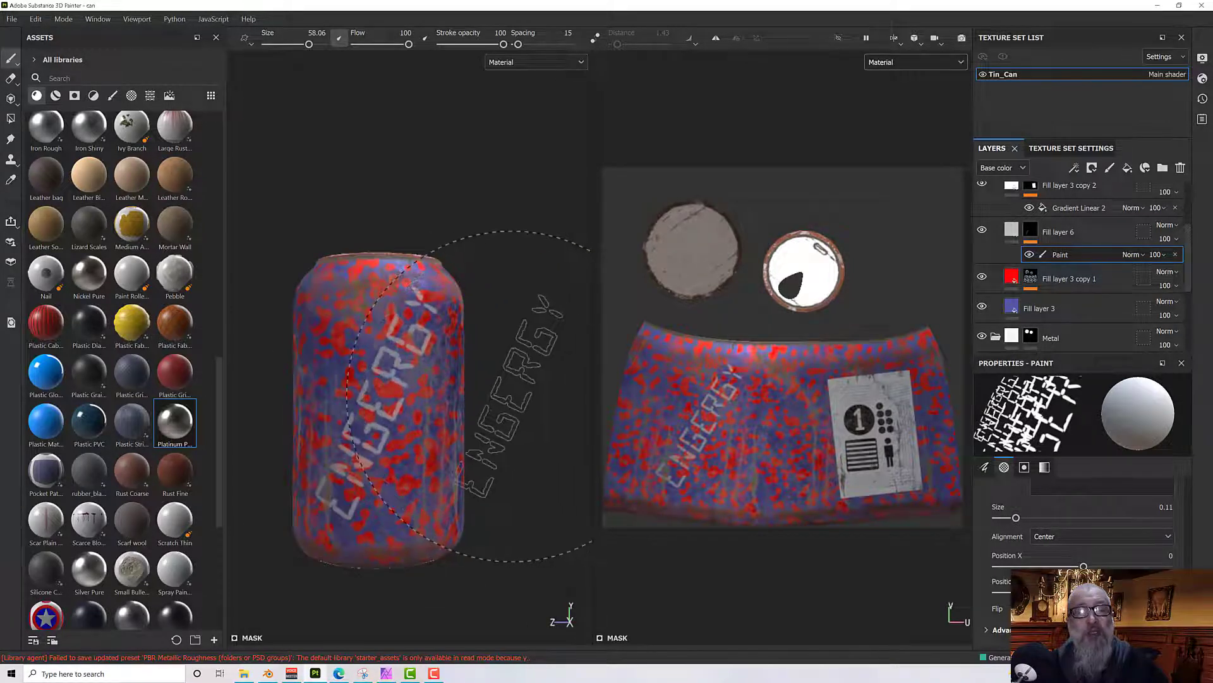
left_click(1070, 279)
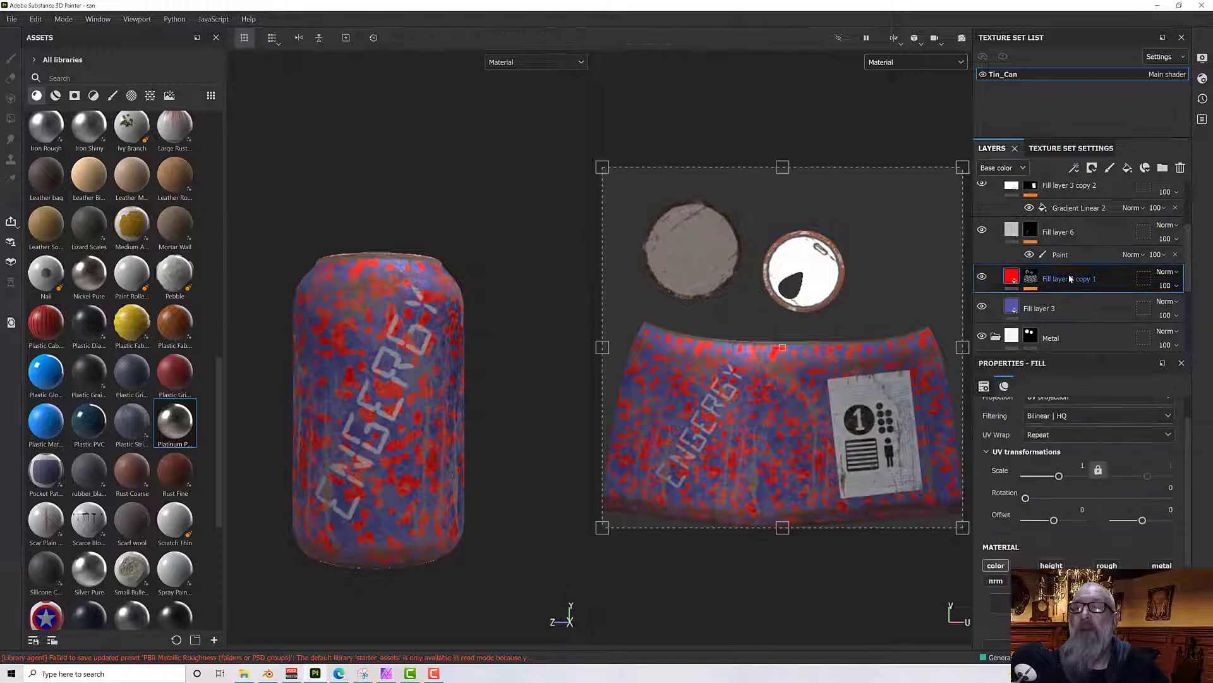
left_click(1127, 168)
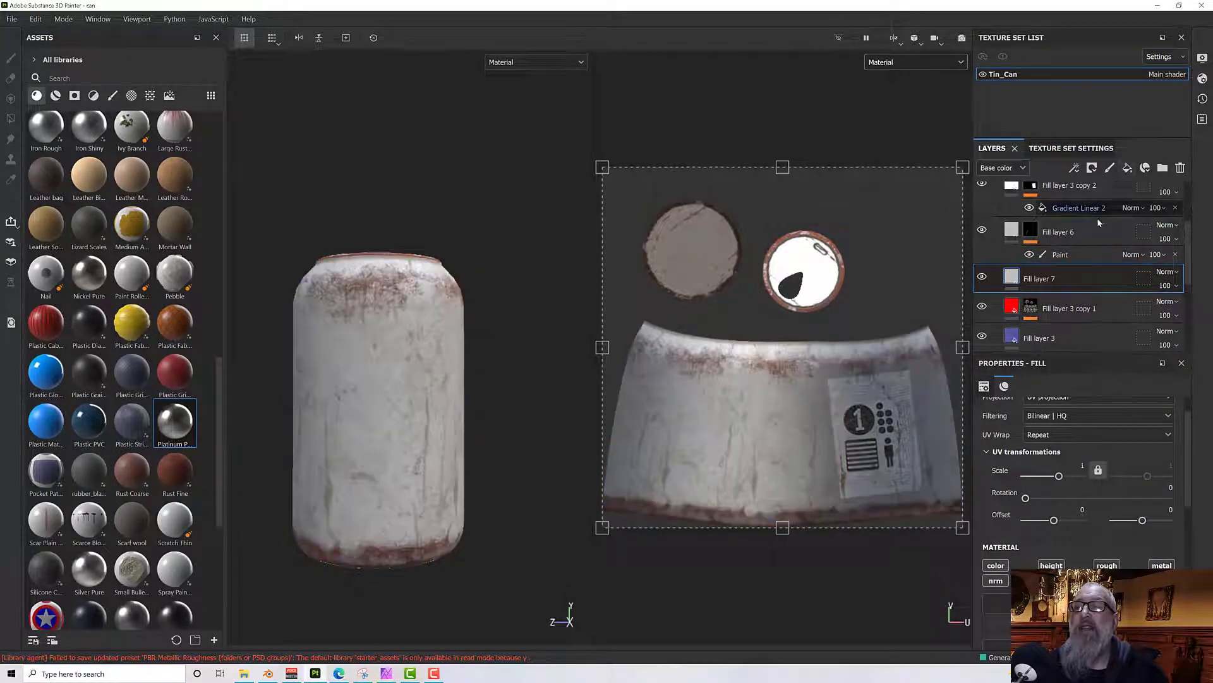
right_click(1060, 276)
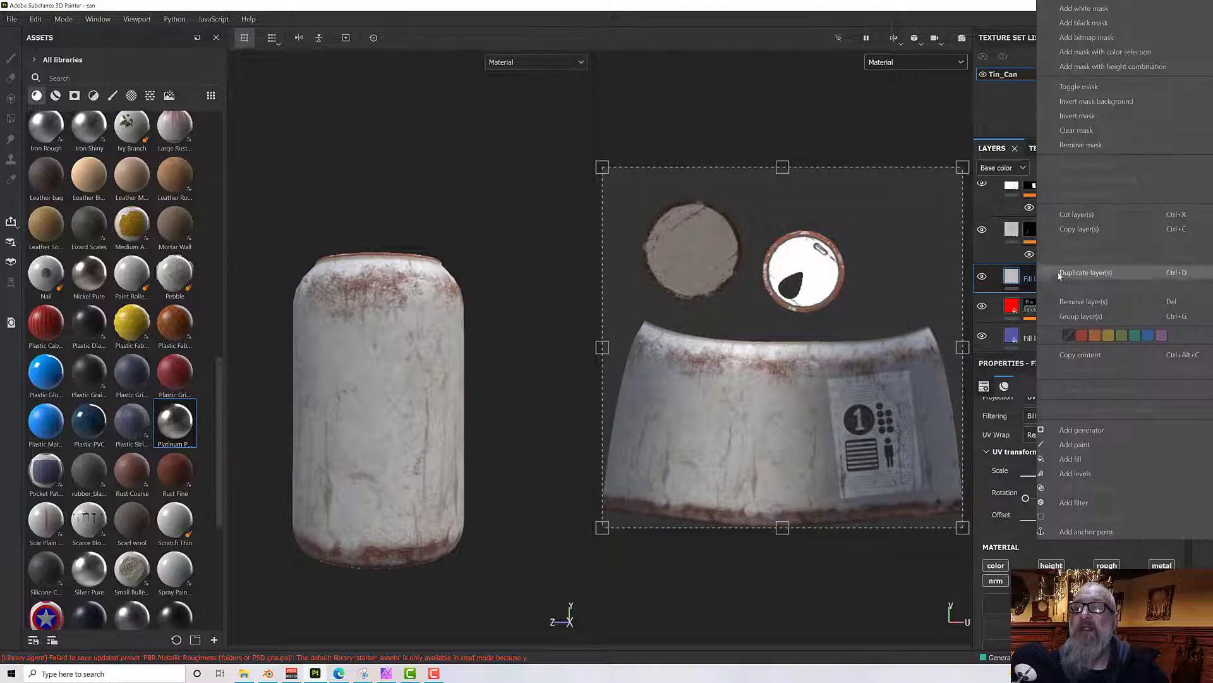
left_click(1084, 22)
right_click(1032, 276)
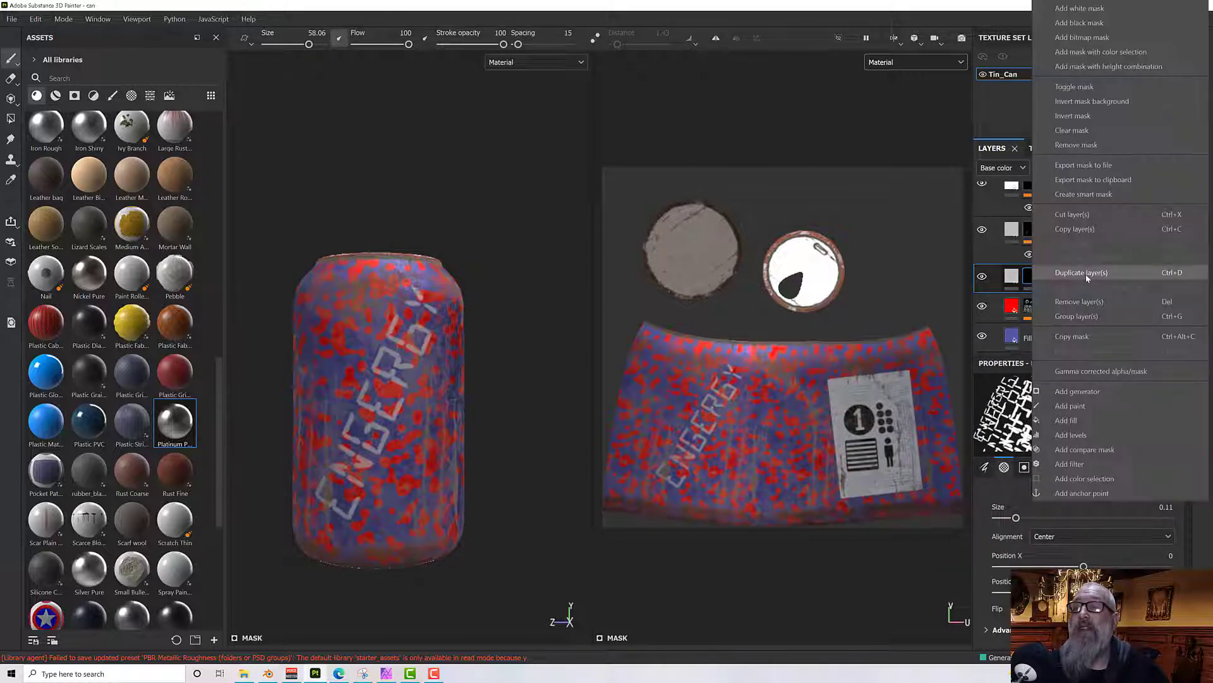
left_click(1074, 406)
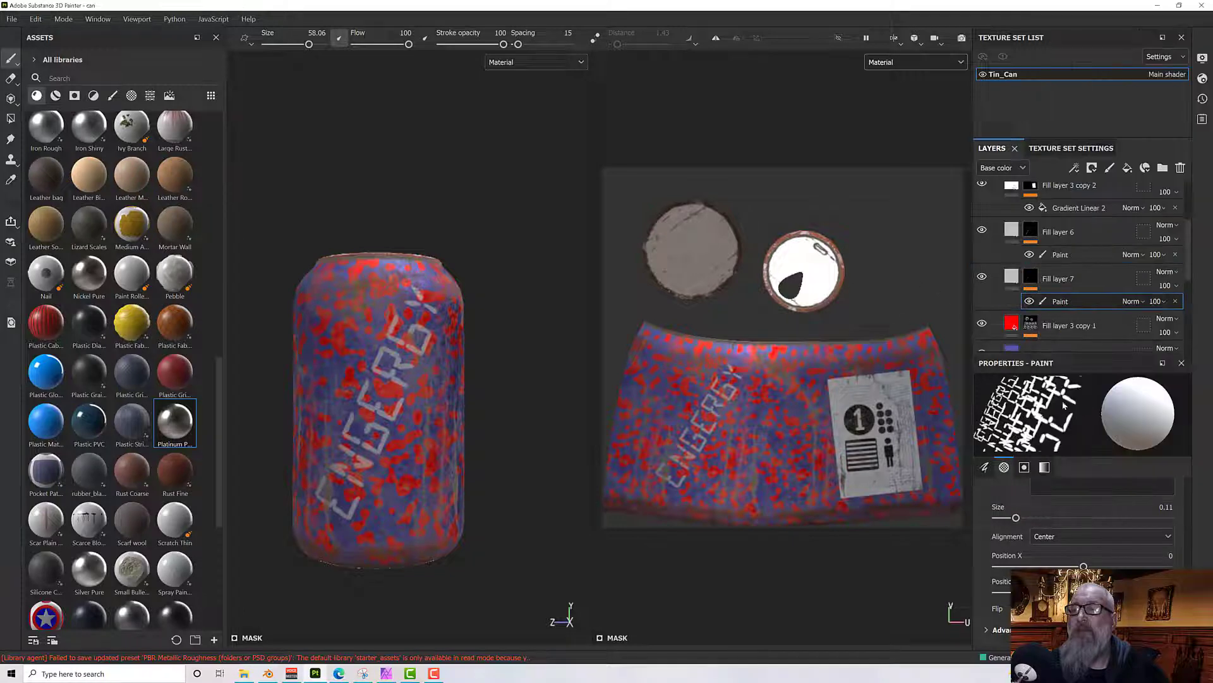
Choose the Basic Hard brush at a size of about 95.64 and paint one round spot centred behind the lettering.
left_click(113, 95)
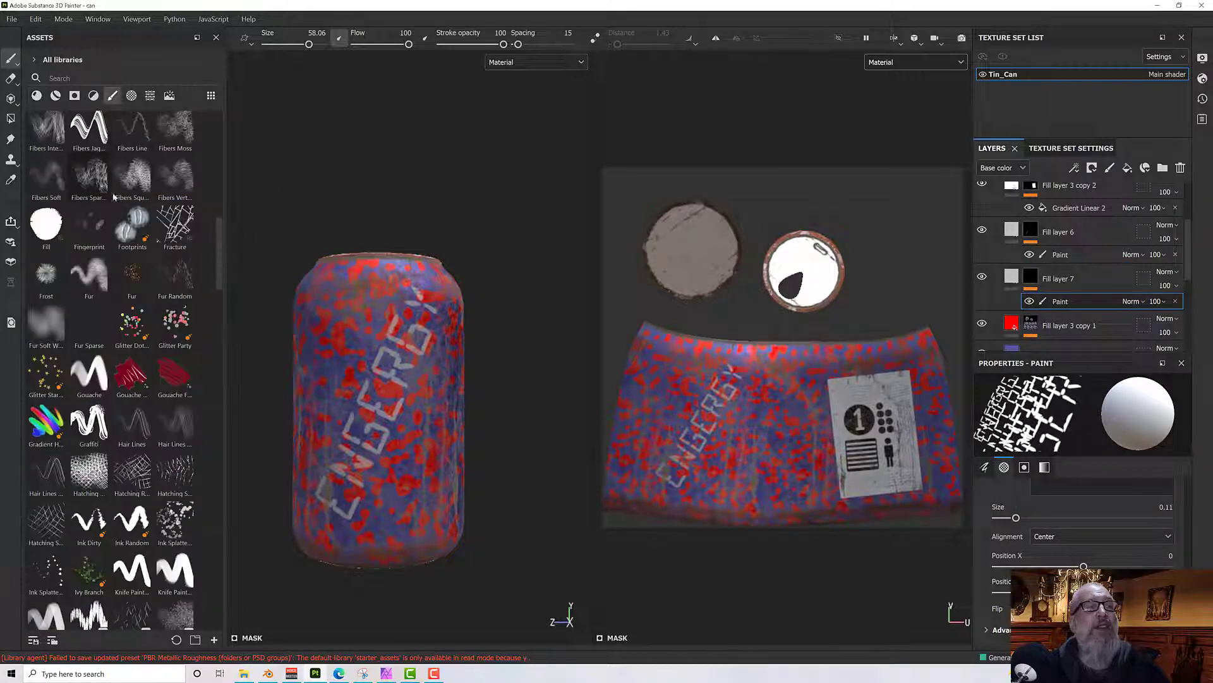
scroll(204, 160, "down", 2)
scroll(207, 158, "up", 1)
left_click(132, 234)
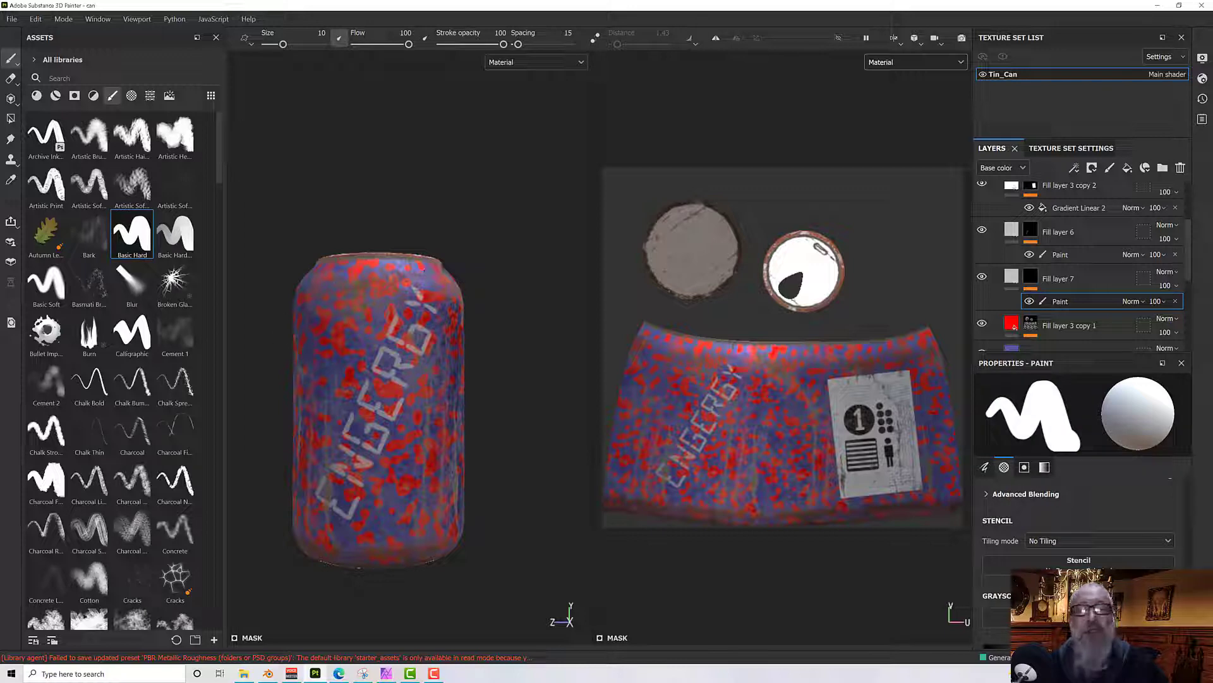
left_click_drag(283, 44, 321, 44)
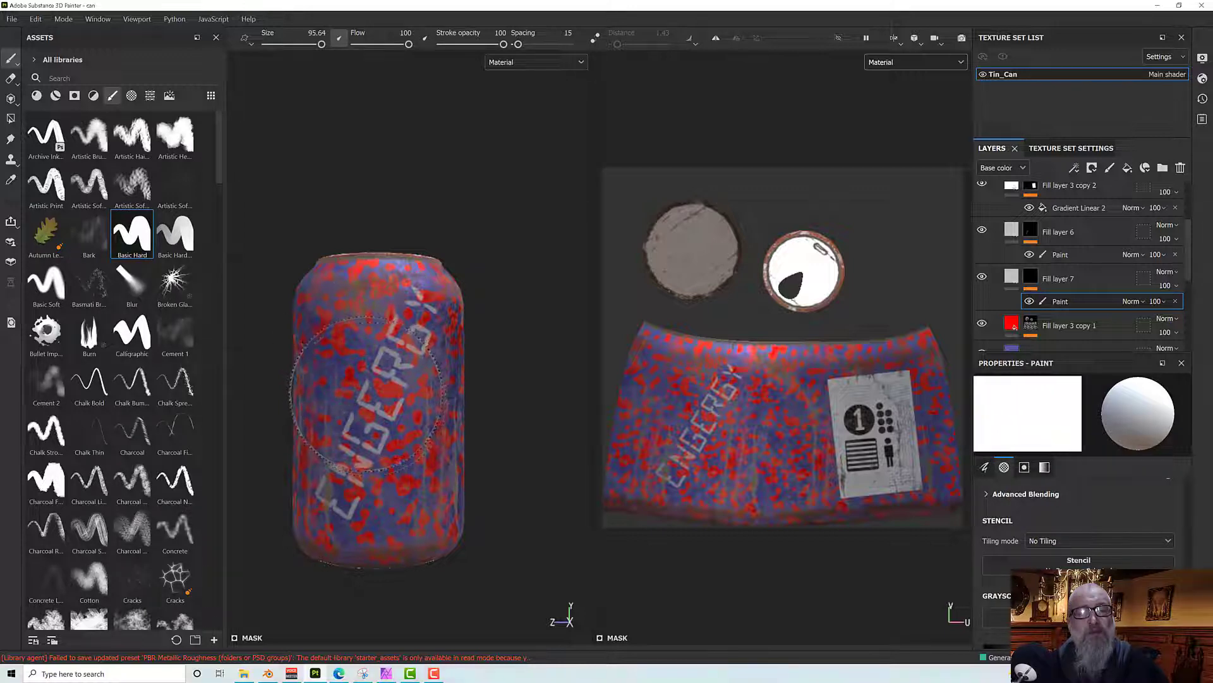
left_click(373, 401)
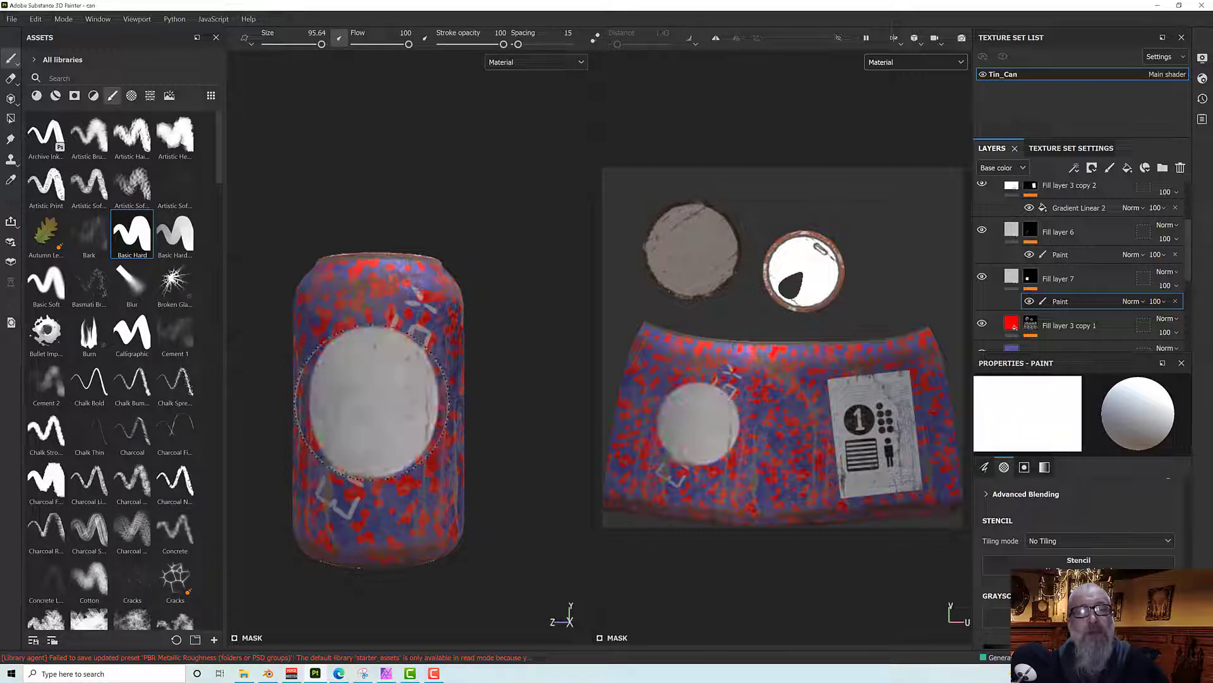
Change the base color of Fill layer 7, the round spot, to yellow C6B300.
mouse_move(373, 403)
left_mouse_down("alt")
mouse_move(405, 370)
mouse_move(406, 386)
left_mouse_up("alt")
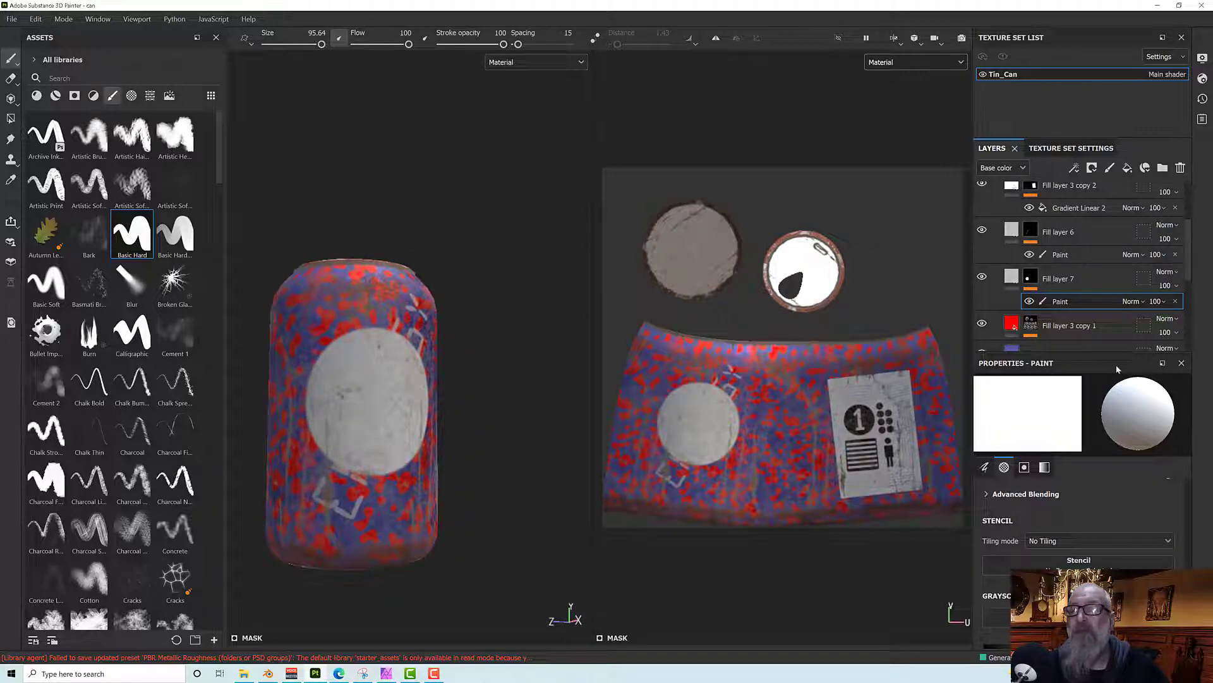
left_click(1012, 276)
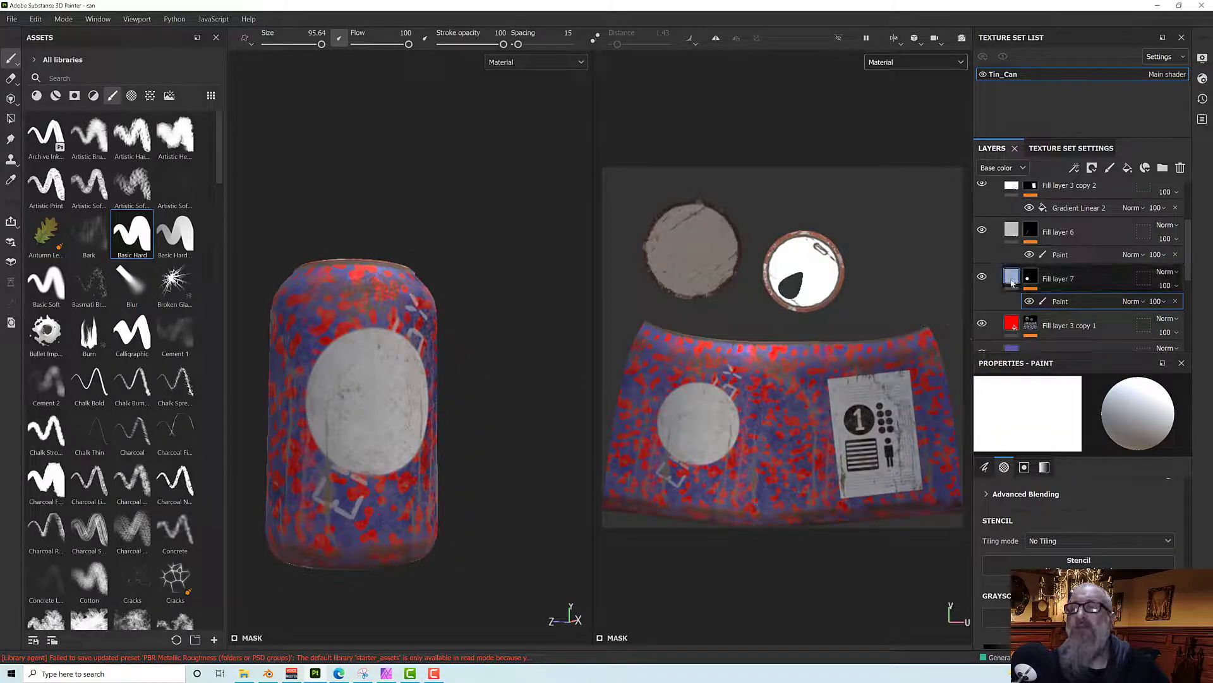
scroll(1074, 493, "down", 4)
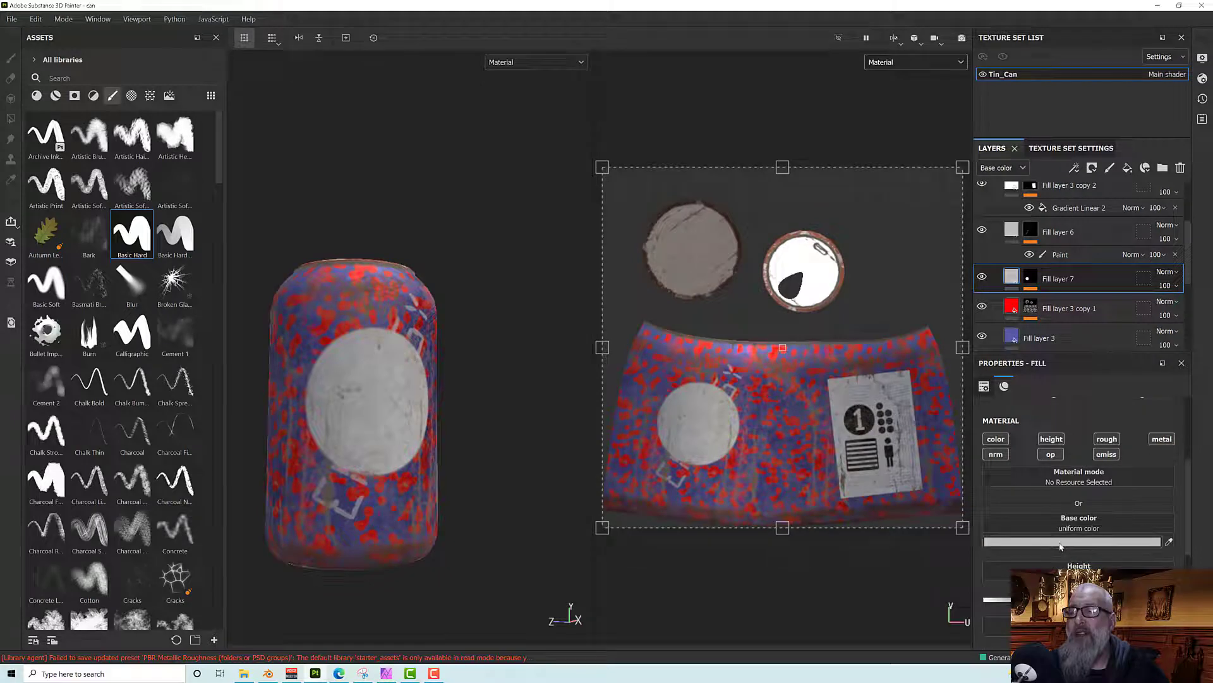
left_click(1059, 542)
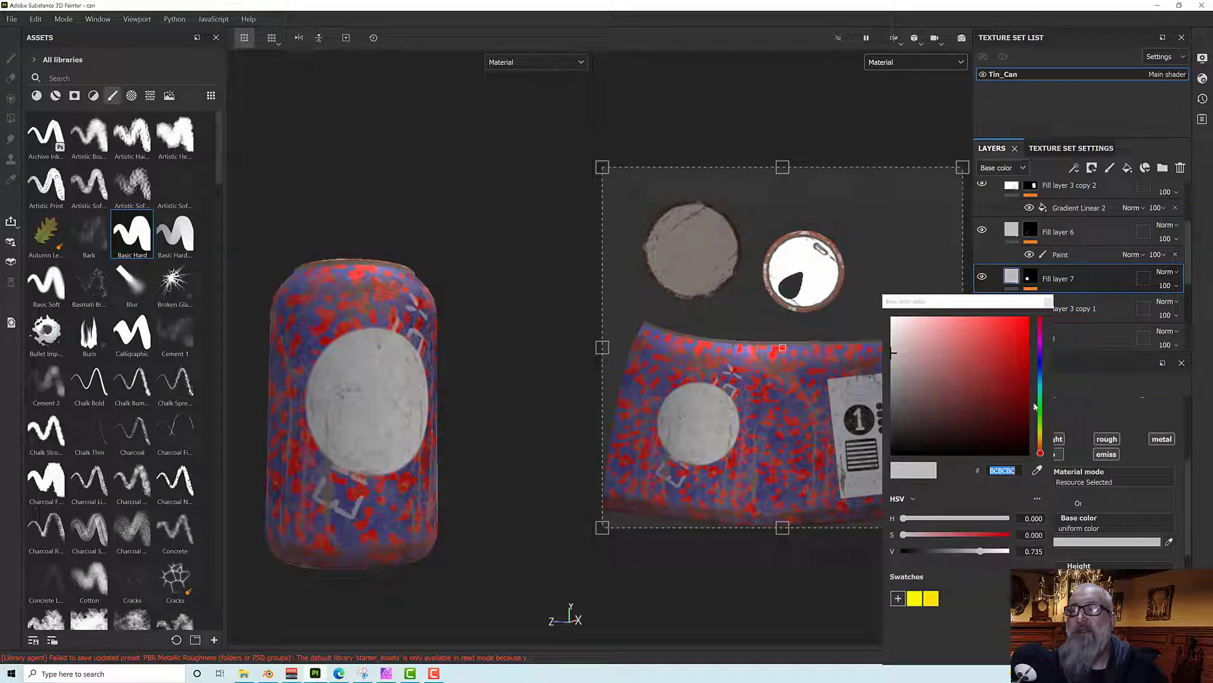
left_click_drag(1041, 404, 1042, 430)
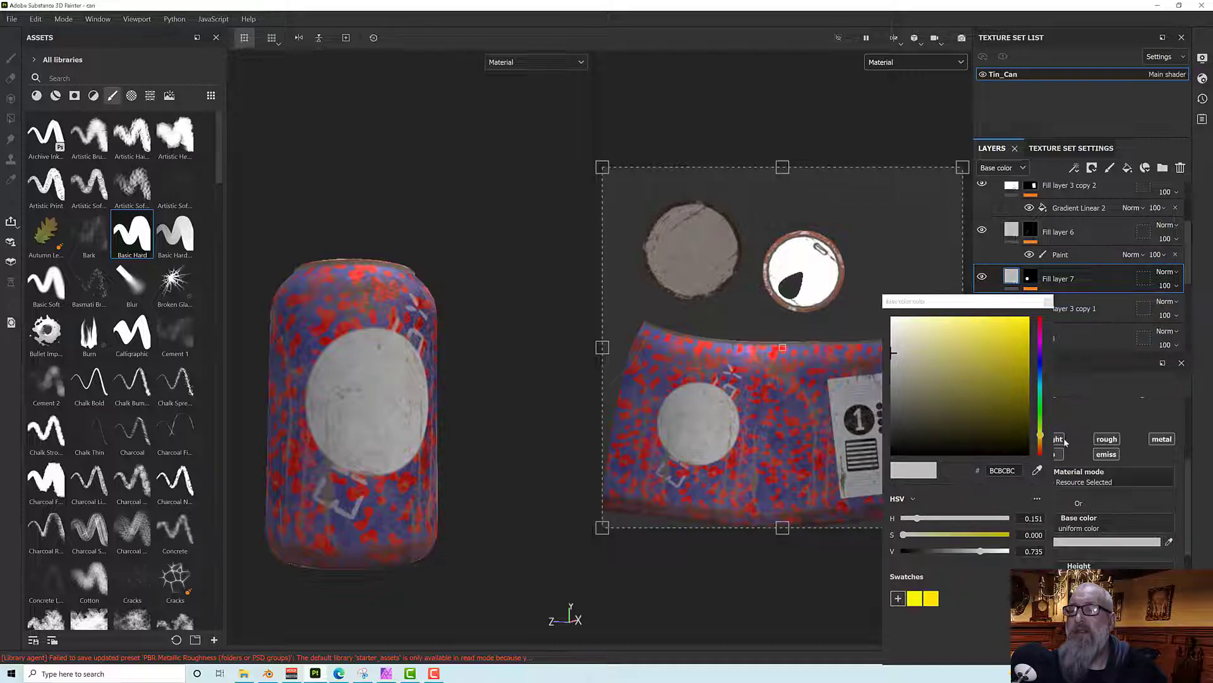
left_click_drag(989, 349, 1030, 350)
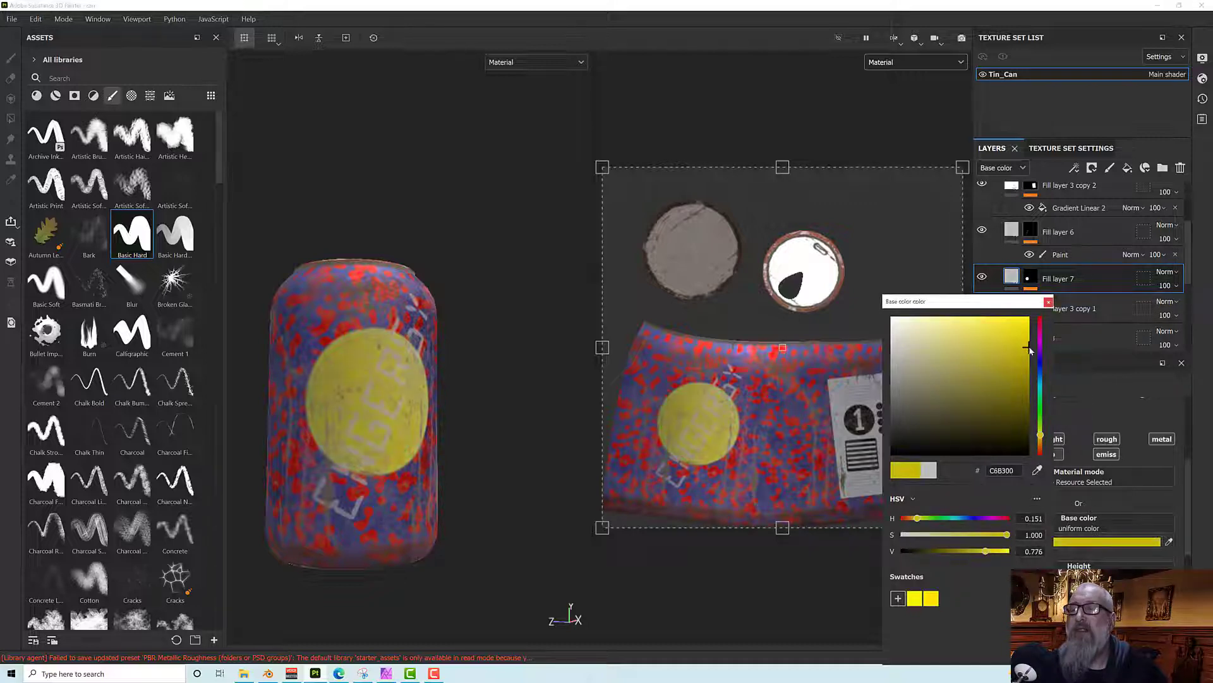
left_click(1047, 302)
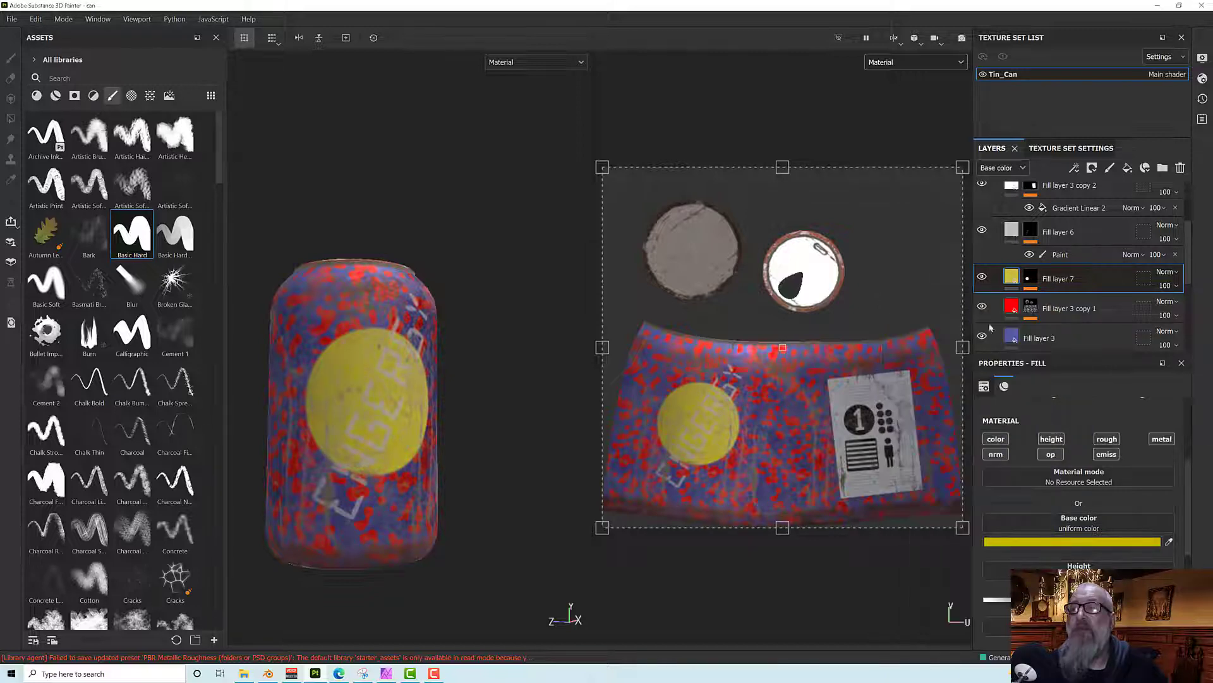
Examine the finished label and lid of the can from all around and from above.
left_click_drag(392, 404, 650, 411, "alt")
scroll(446, 433, "down", 5)
left_click_drag(627, 443, 414, 443, "alt")
scroll(299, 403, "up", 4)
scroll(297, 399, "up", 3)
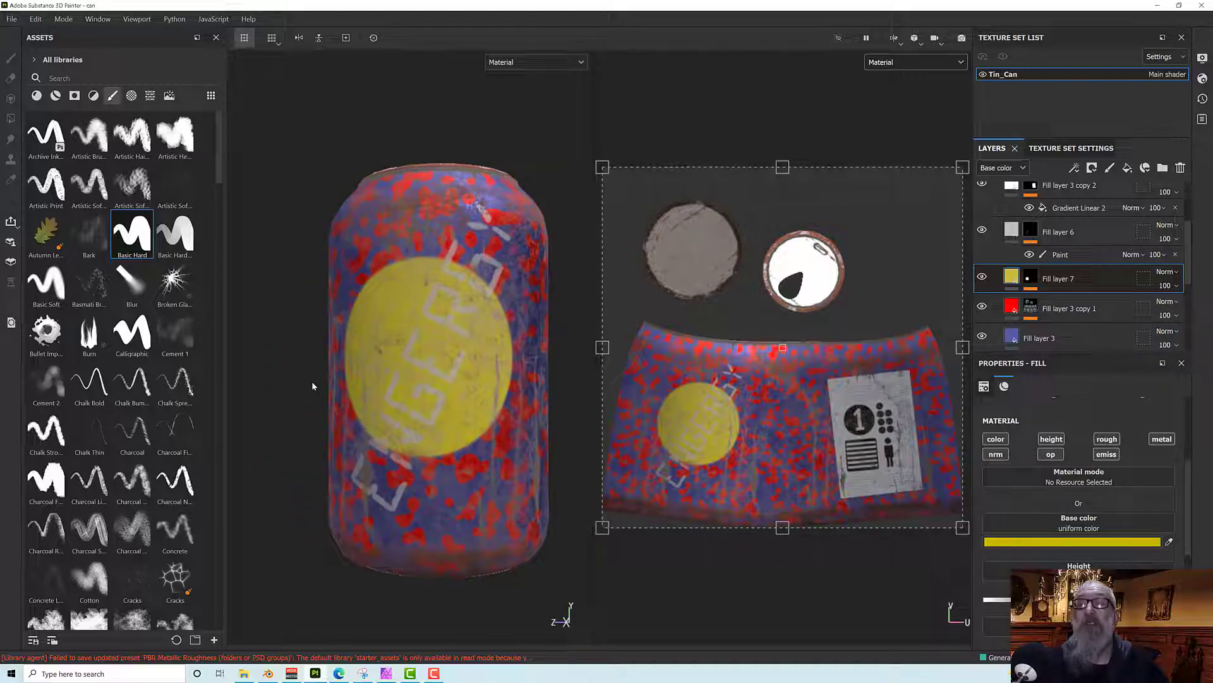
left_click_drag(312, 381, 284, 311, "alt")
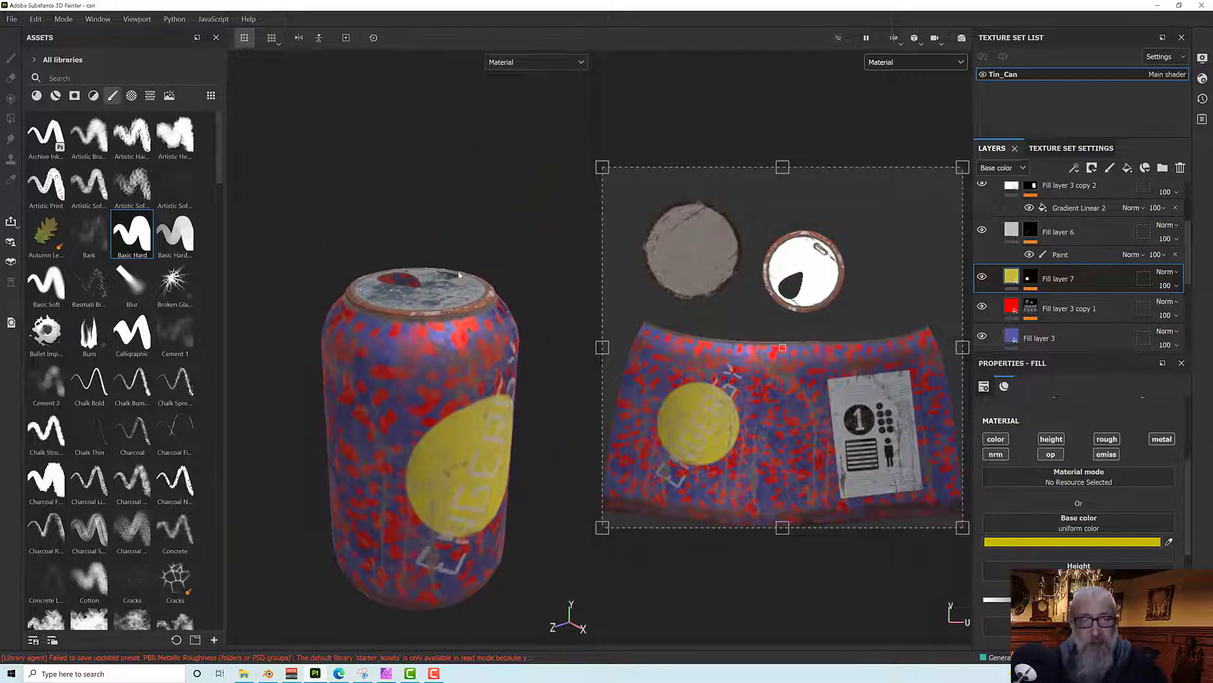
left_click_drag(460, 274, 433, 286, "alt")
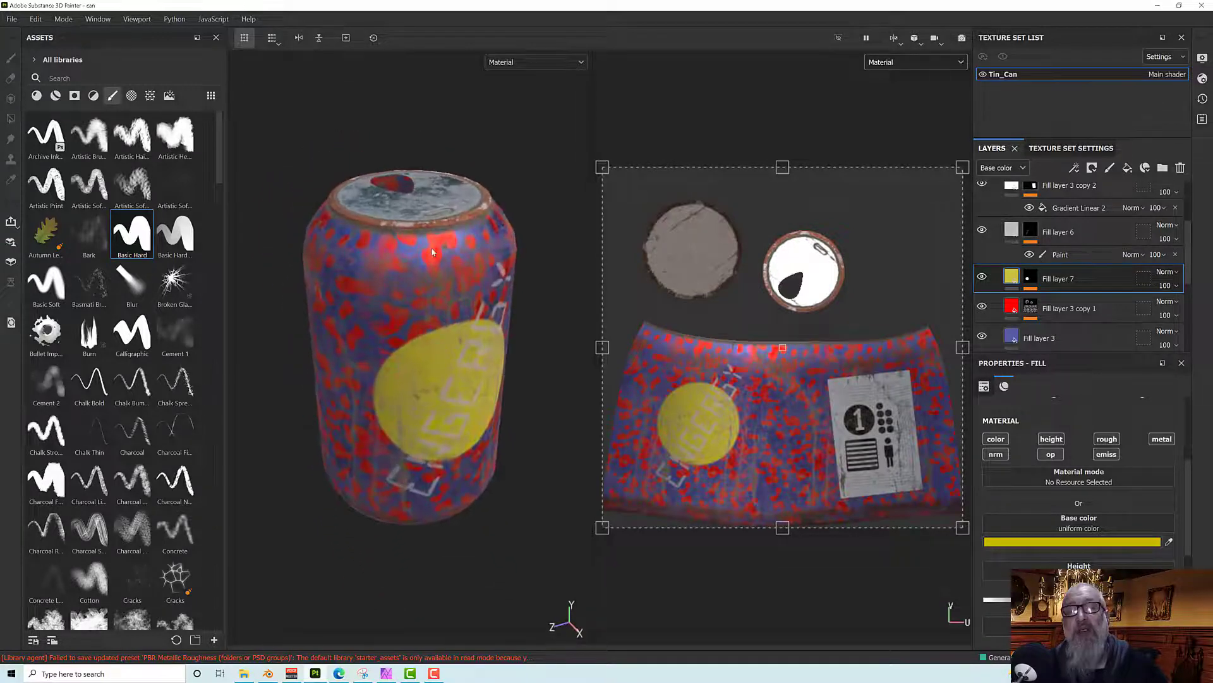
scroll(432, 249, "up", 1)
middle_click_drag(433, 249, 462, 251, "alt")
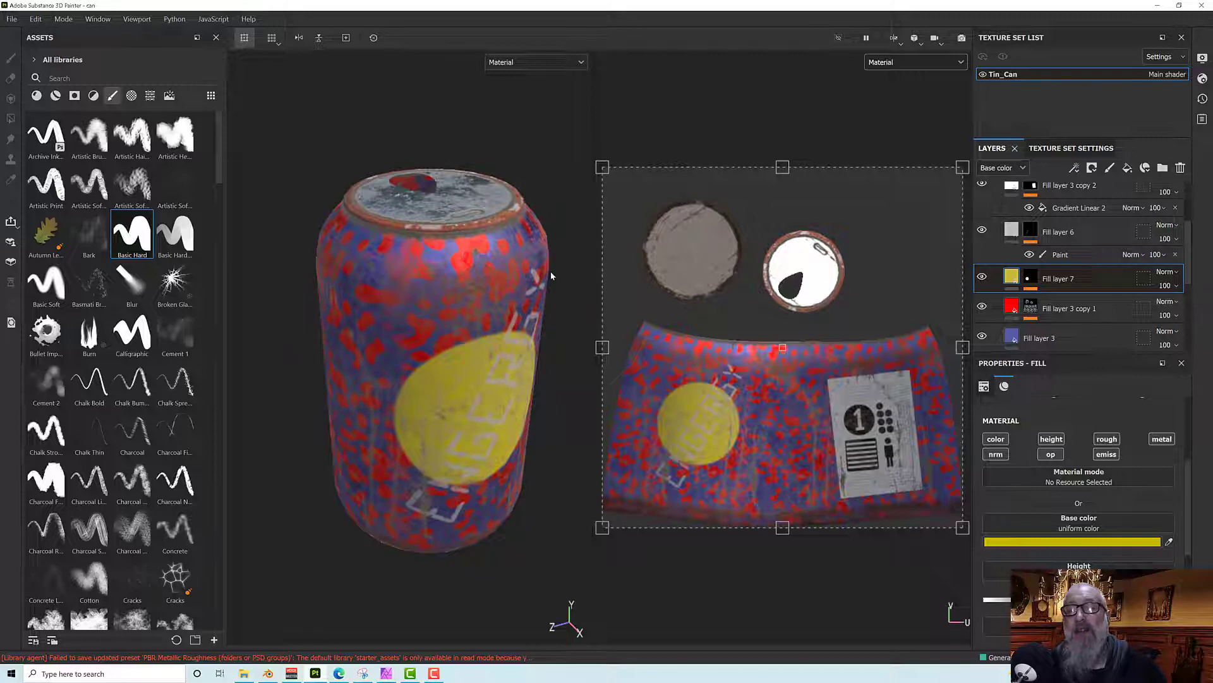
Disable the height, roughness and metallic channels of Fill layer 7, the yellow spot, so it affects only color.
mouse_move(534, 271)
left_mouse_down("alt")
mouse_move(524, 244)
mouse_move(496, 245)
mouse_move(540, 265)
mouse_move(536, 278)
left_mouse_up("alt")
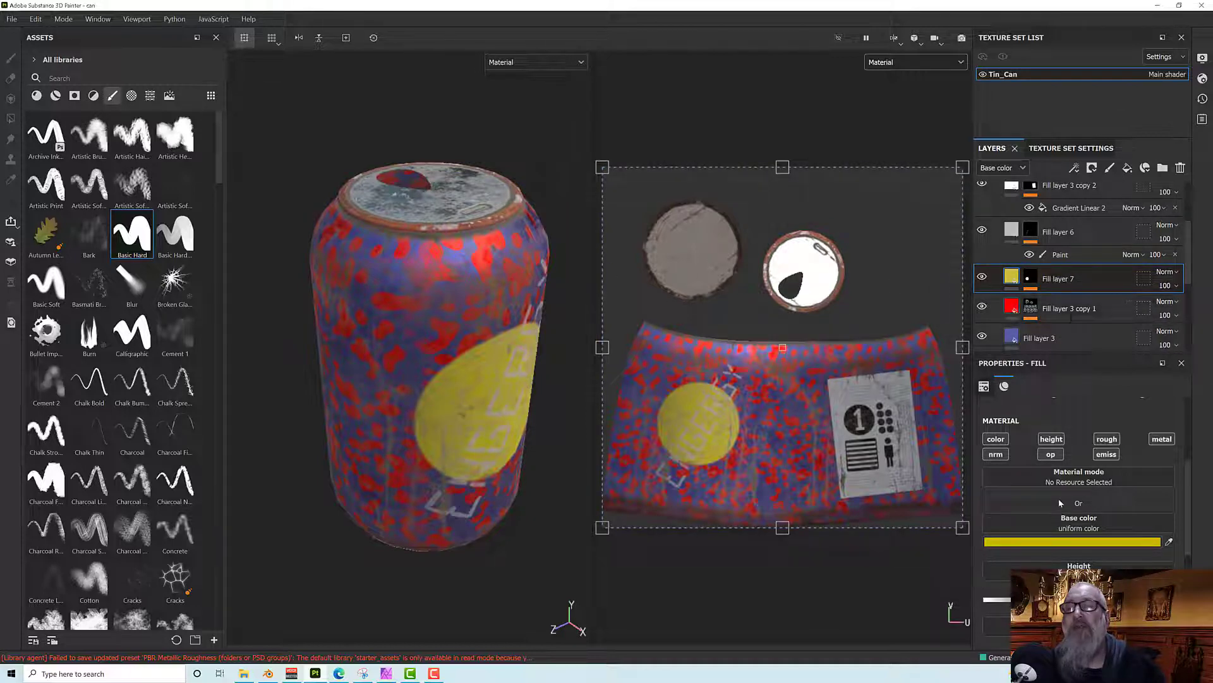
scroll(1060, 505, "down", 3)
scroll(1059, 508, "up", 2)
scroll(1059, 515, "down", 1)
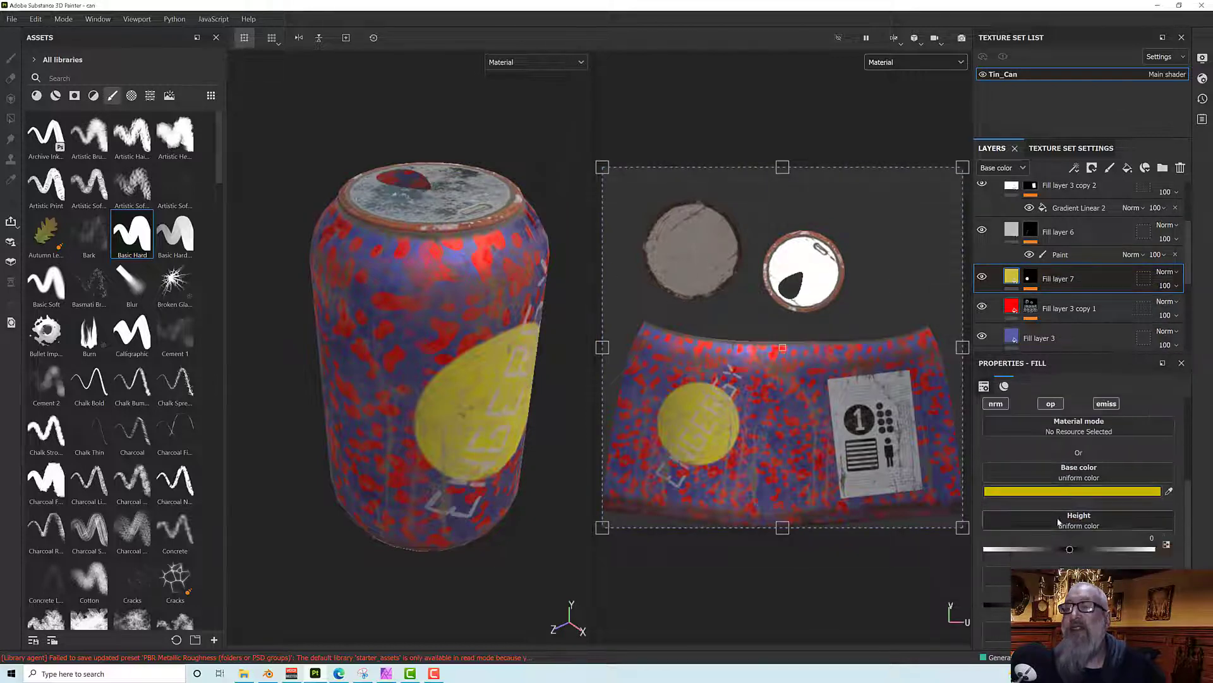
scroll(1056, 509, "up", 1)
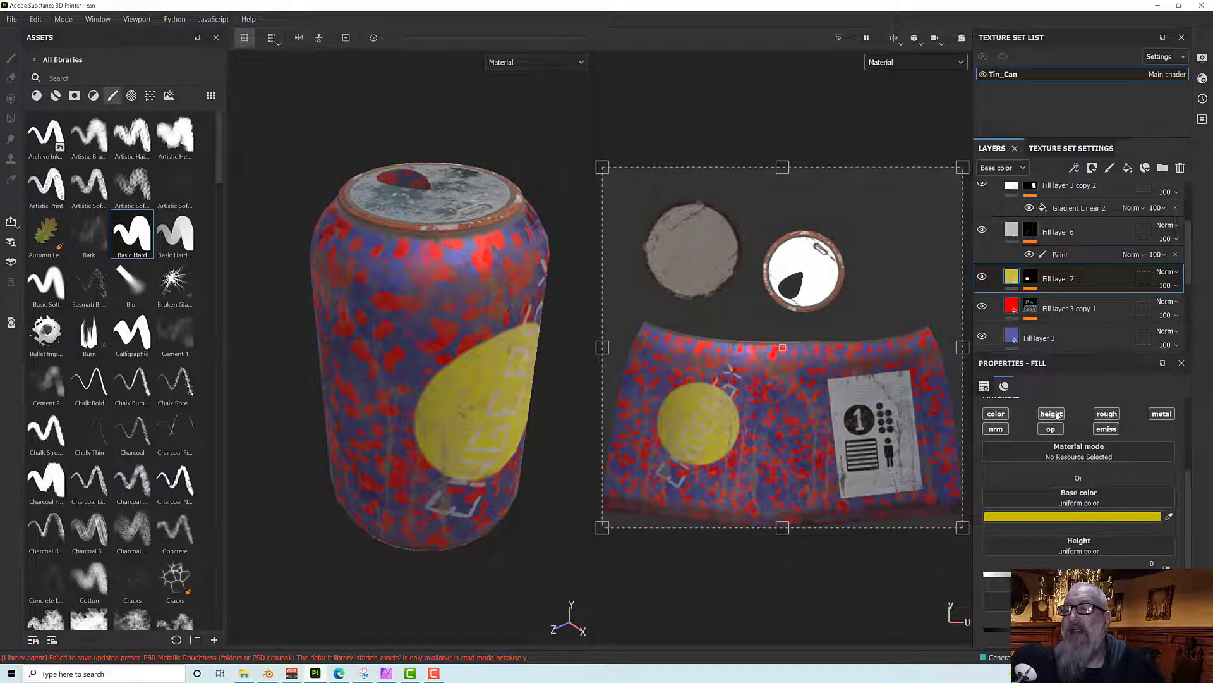
left_click(1057, 414)
left_click(1111, 415)
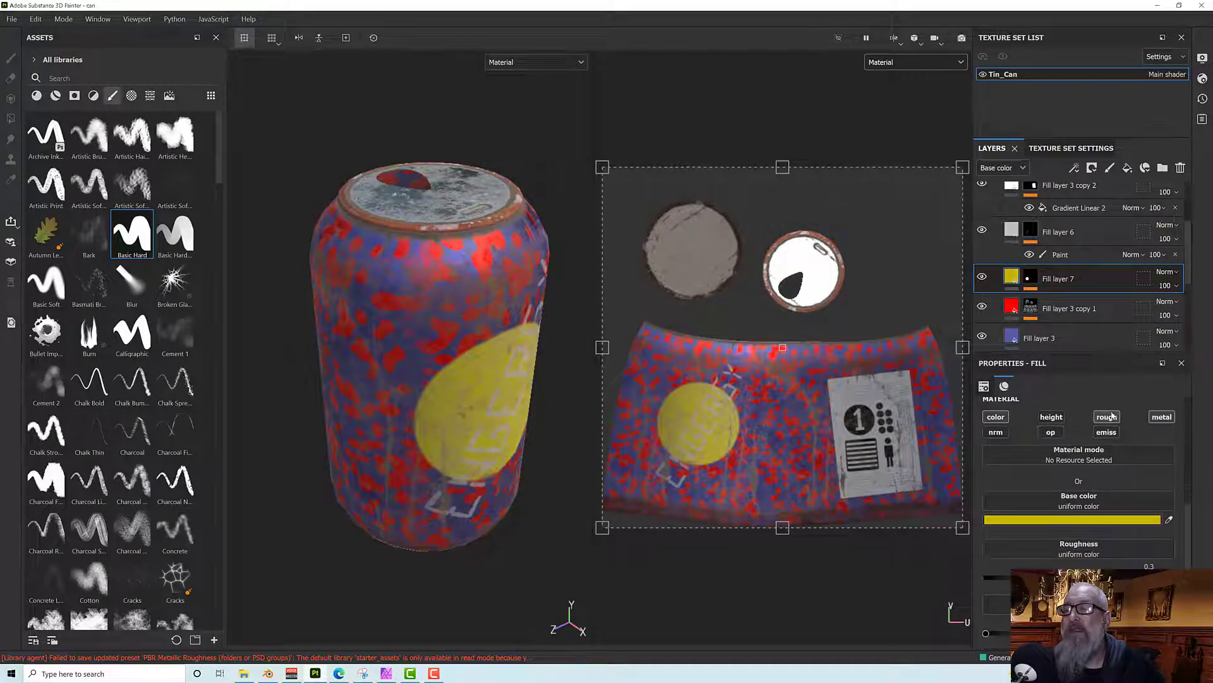
left_click(1111, 416)
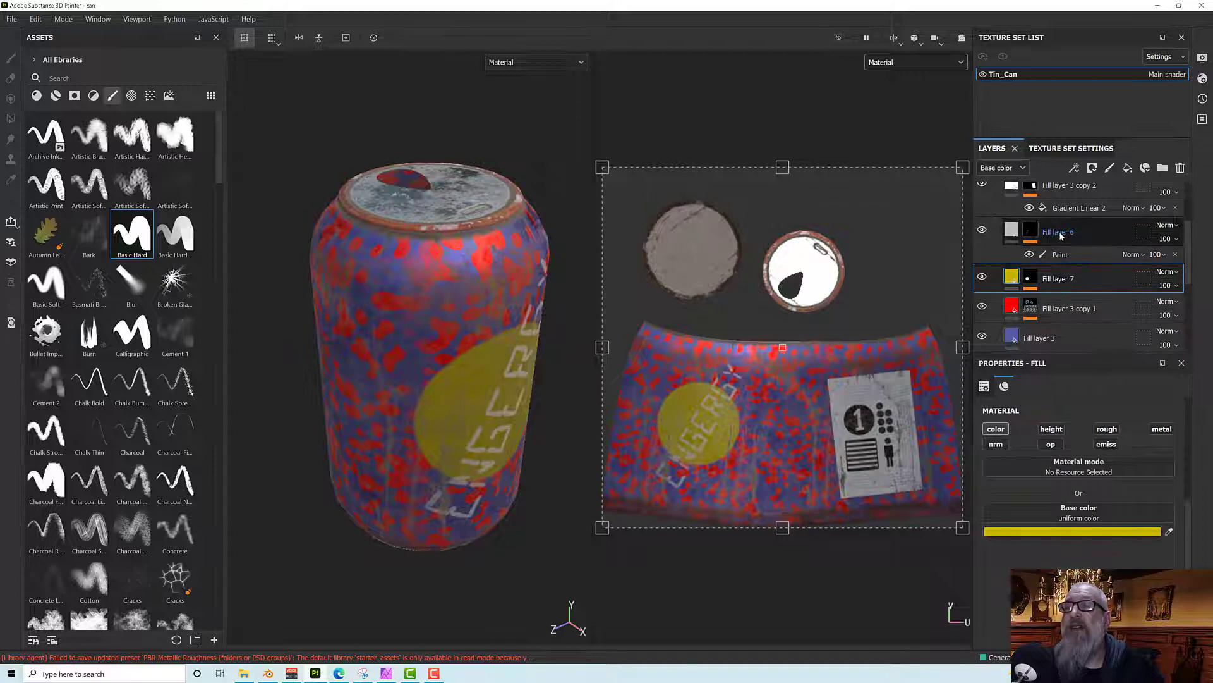
Restrict Fill layer 6, the lettering, to the color channel by disabling height, normal, roughness, metallic and its other channels.
left_click(1060, 254)
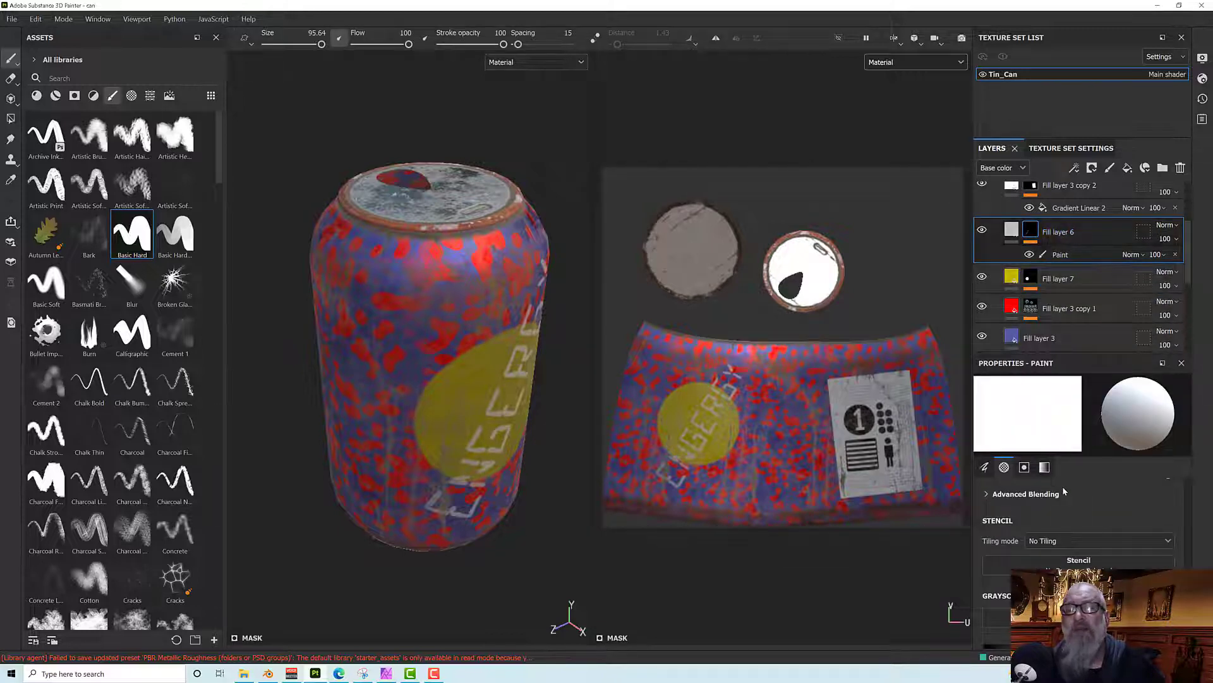
scroll(1061, 513, "down", 3)
scroll(1060, 505, "up", 3)
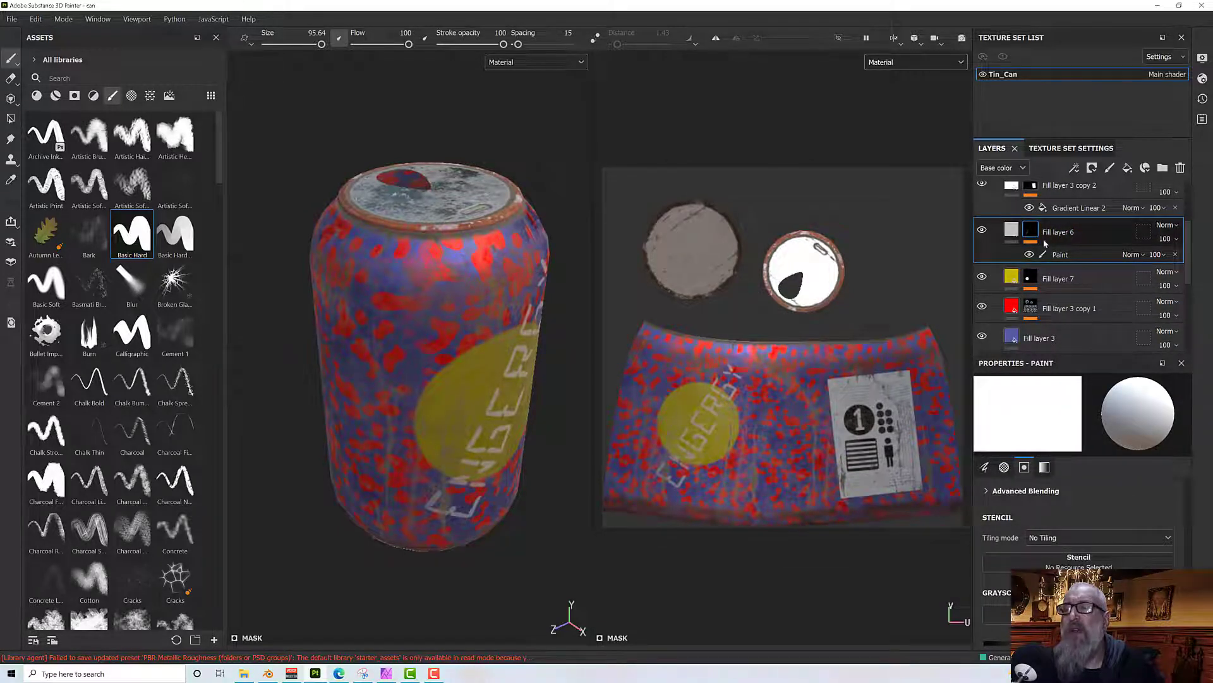
left_click(1012, 230)
scroll(1080, 475, "down", 4)
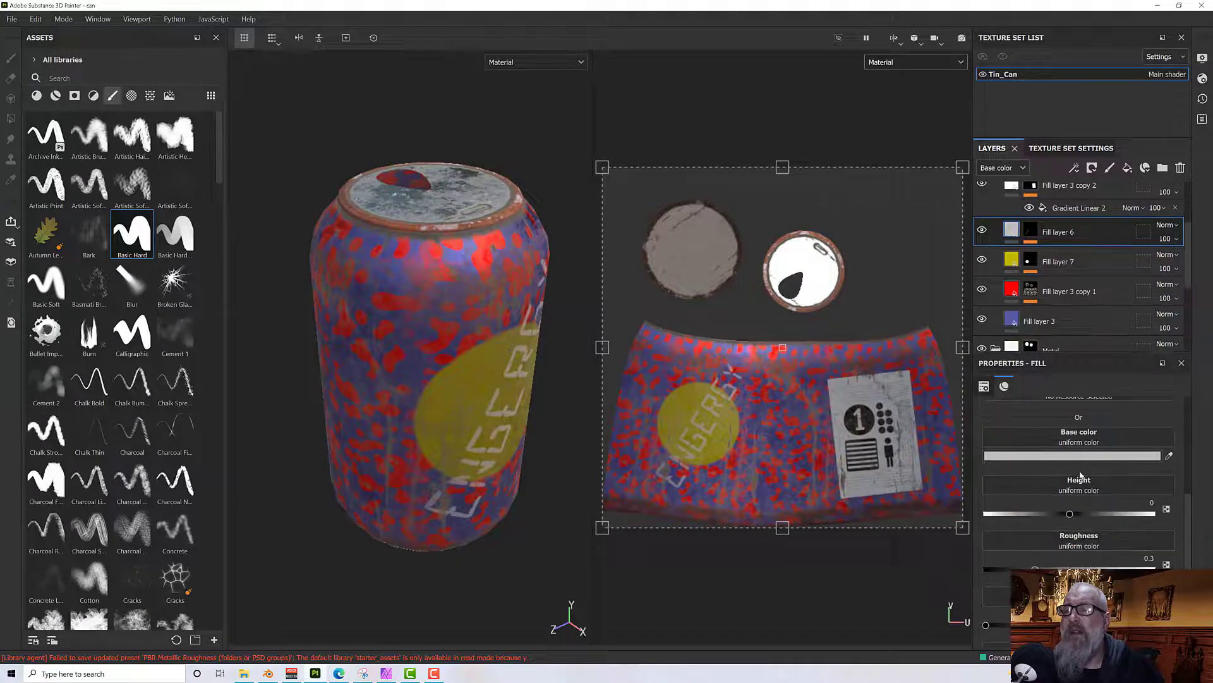
scroll(1079, 475, "up", 2)
left_click(1051, 403)
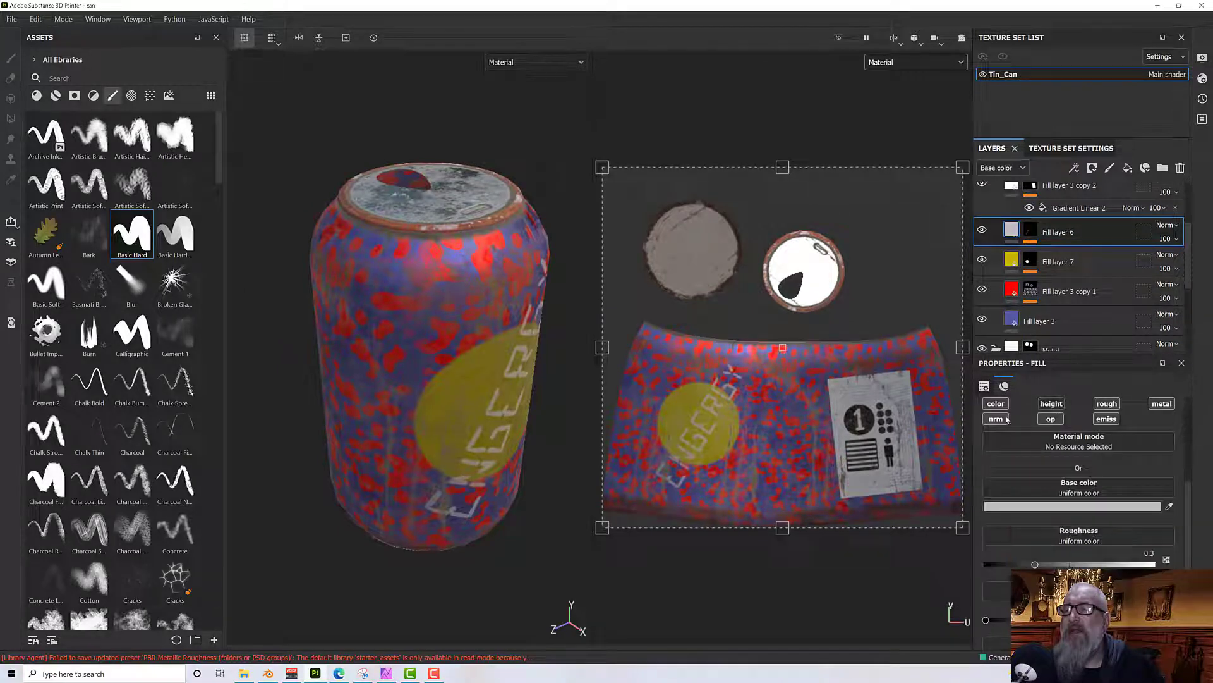
scroll(1112, 421, "up", 1)
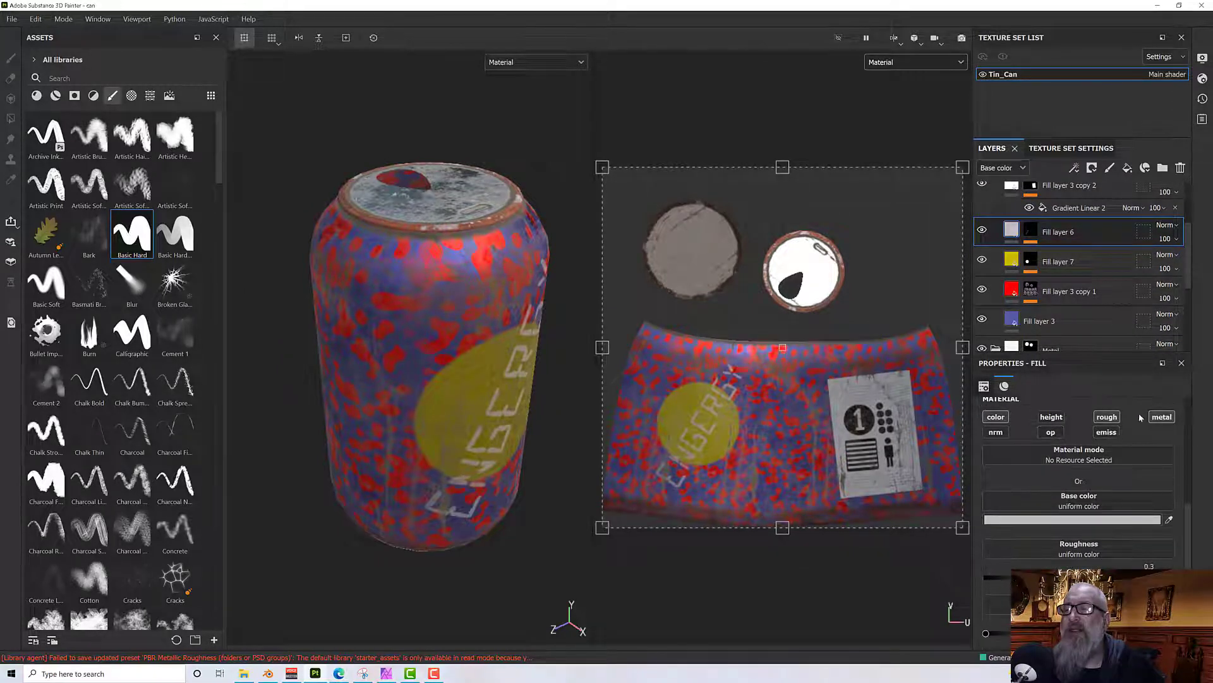
left_click(1110, 418)
left_click(1163, 430)
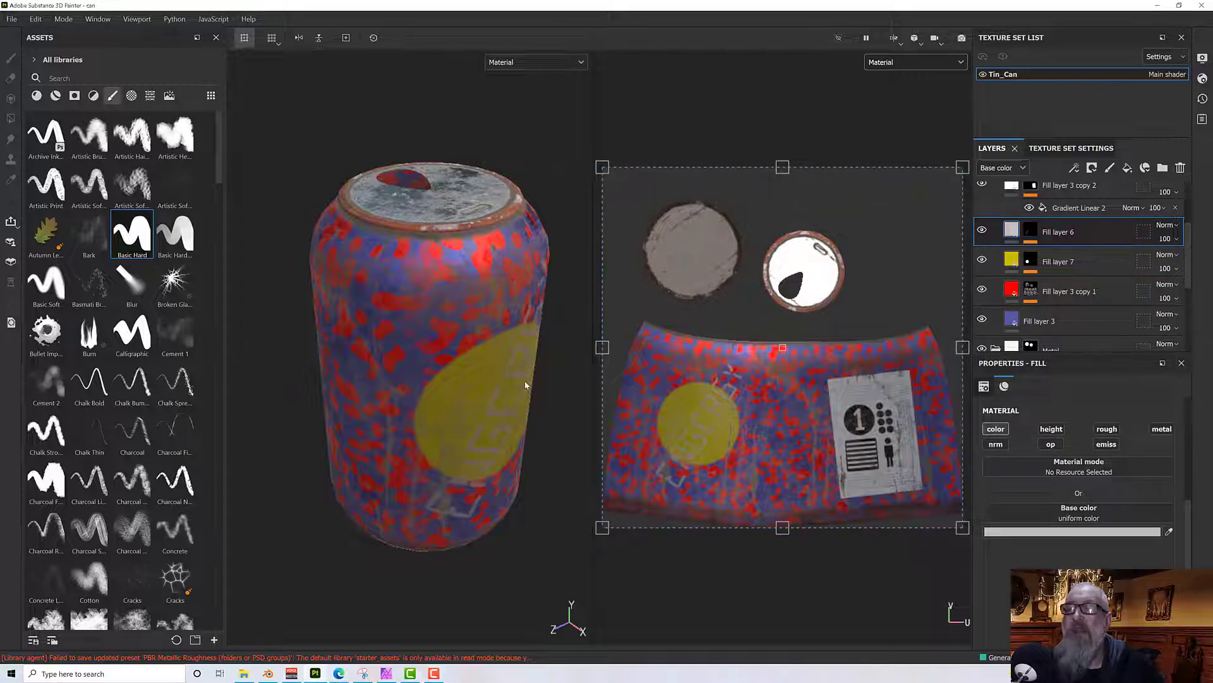
Reactivate the metallic channel of Fill layer 6 and raise the lettering's metallic value.
left_click_drag(525, 380, 504, 365, "alt")
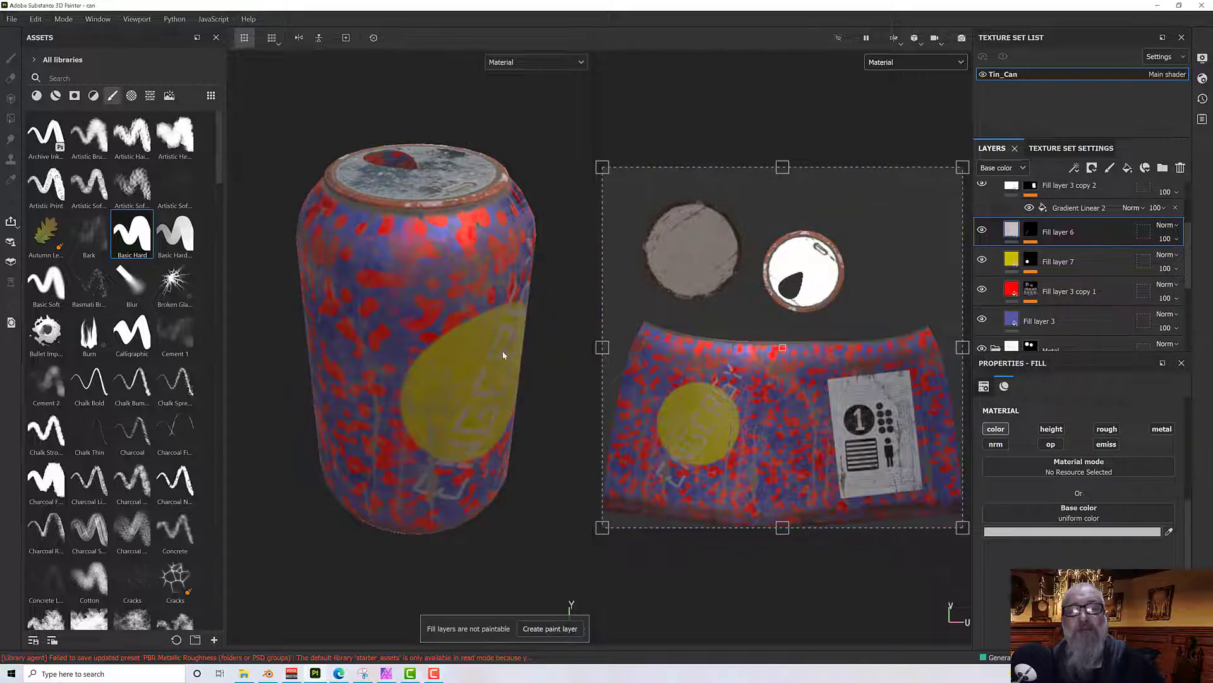
mouse_move(461, 333)
left_mouse_down("alt")
mouse_move(464, 315)
mouse_move(436, 295)
left_mouse_up("alt")
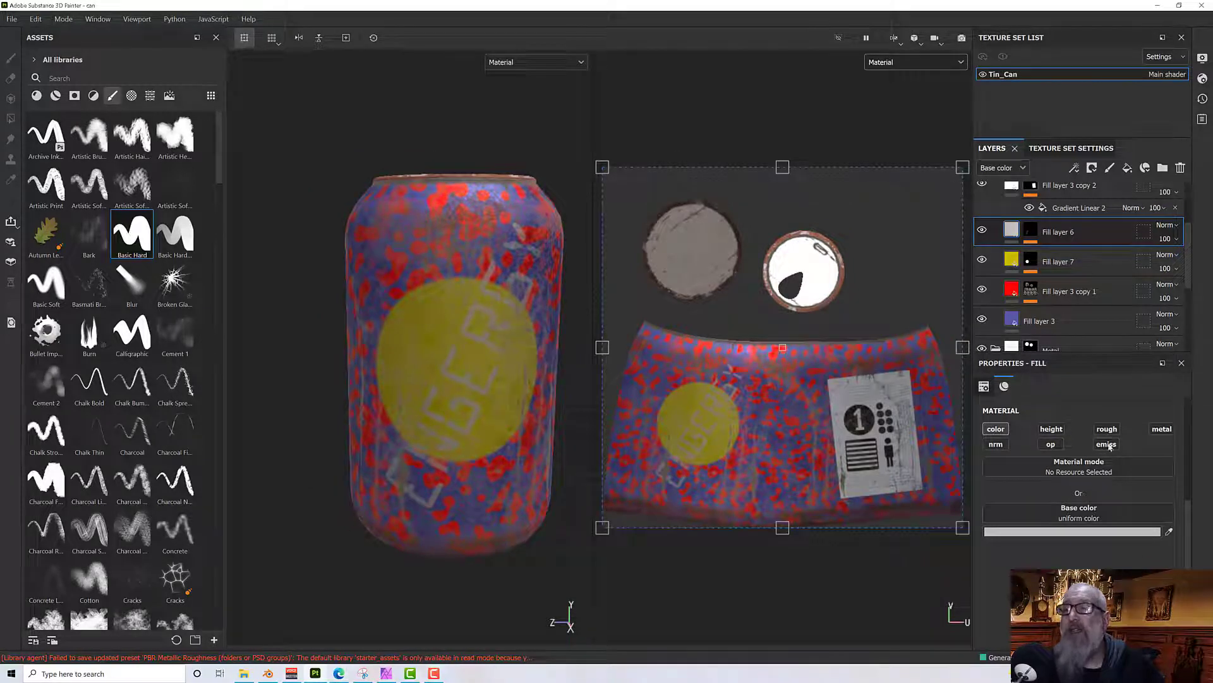
left_click(1162, 428)
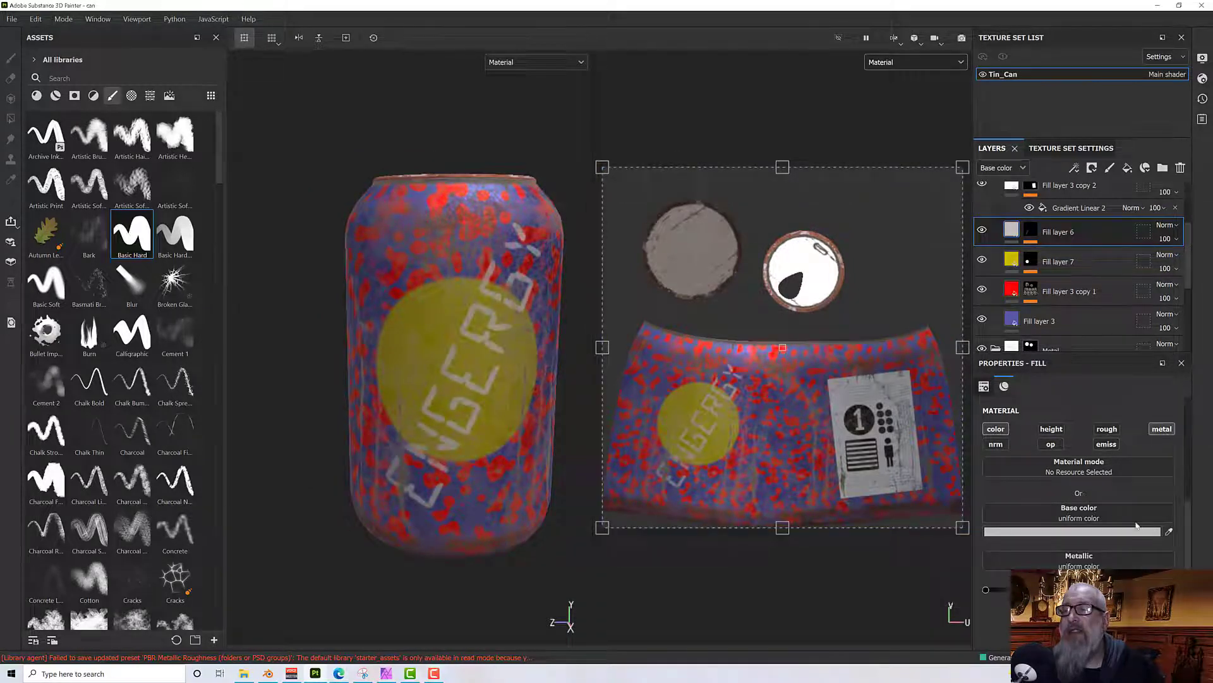
left_click_drag(987, 589, 1036, 589)
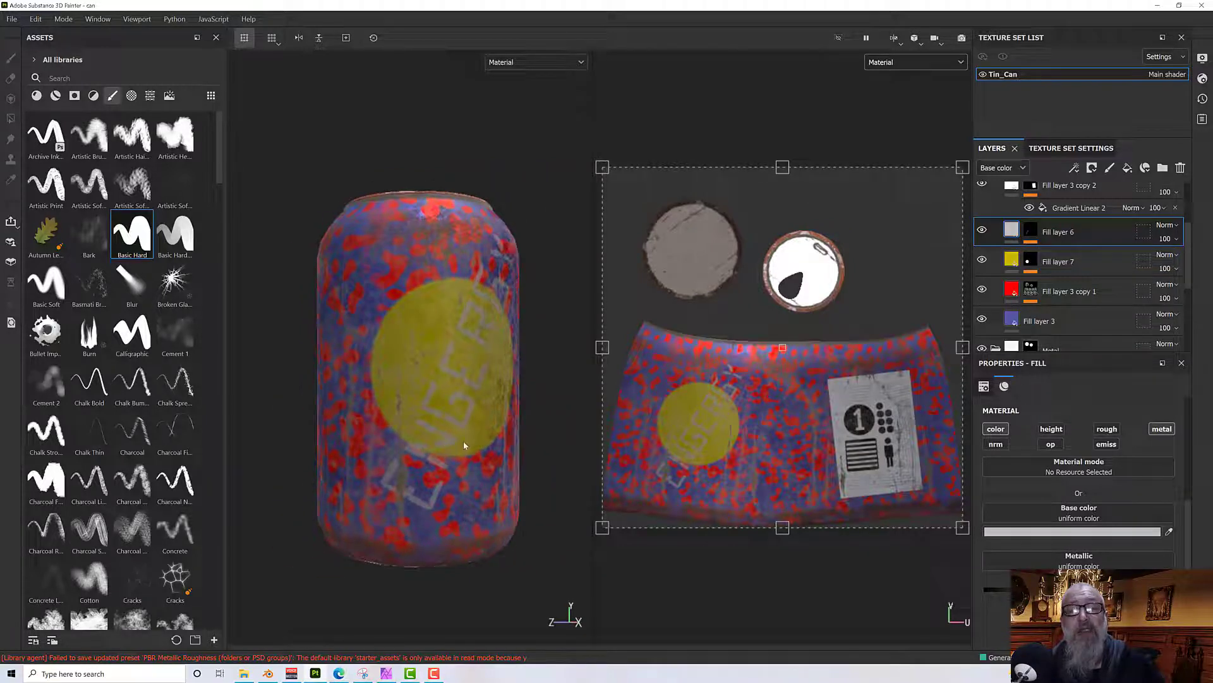
scroll(464, 445, "up", 3)
scroll(464, 444, "up", 2)
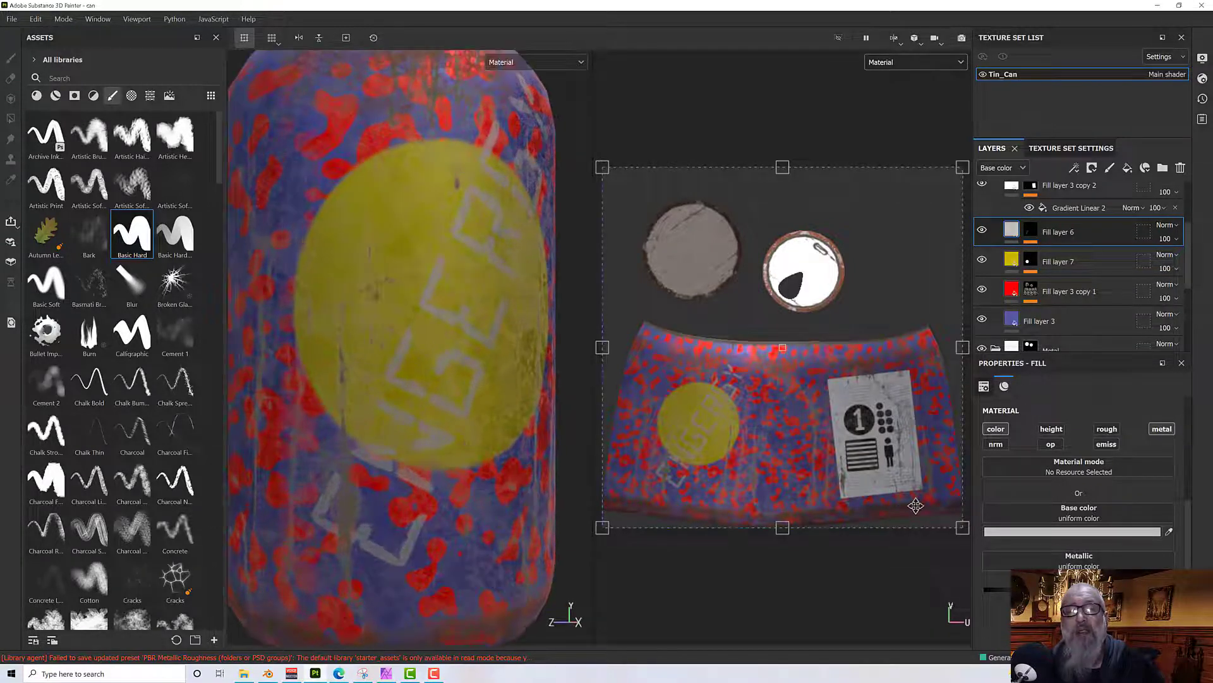
Reactivate the height channel of Fill layer 6 and inspect the lettering's relief on the can.
left_click(1053, 430)
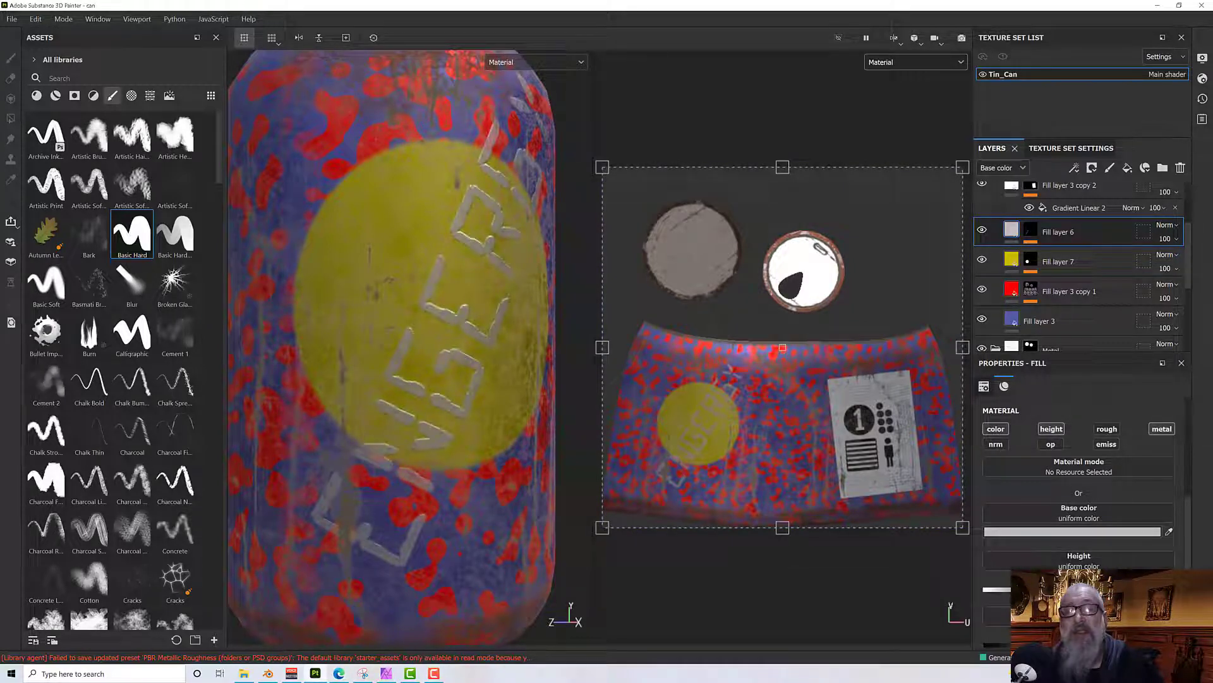
scroll(500, 400, "down", 5)
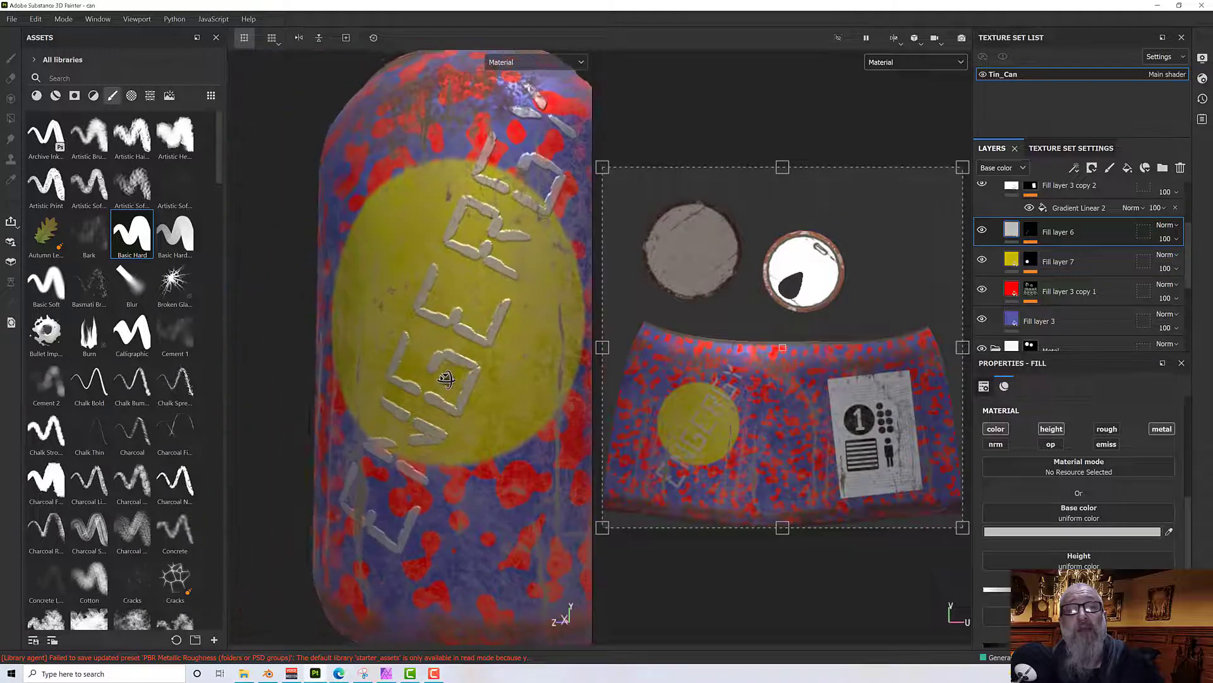
left_click_drag(461, 412, 472, 414, "alt")
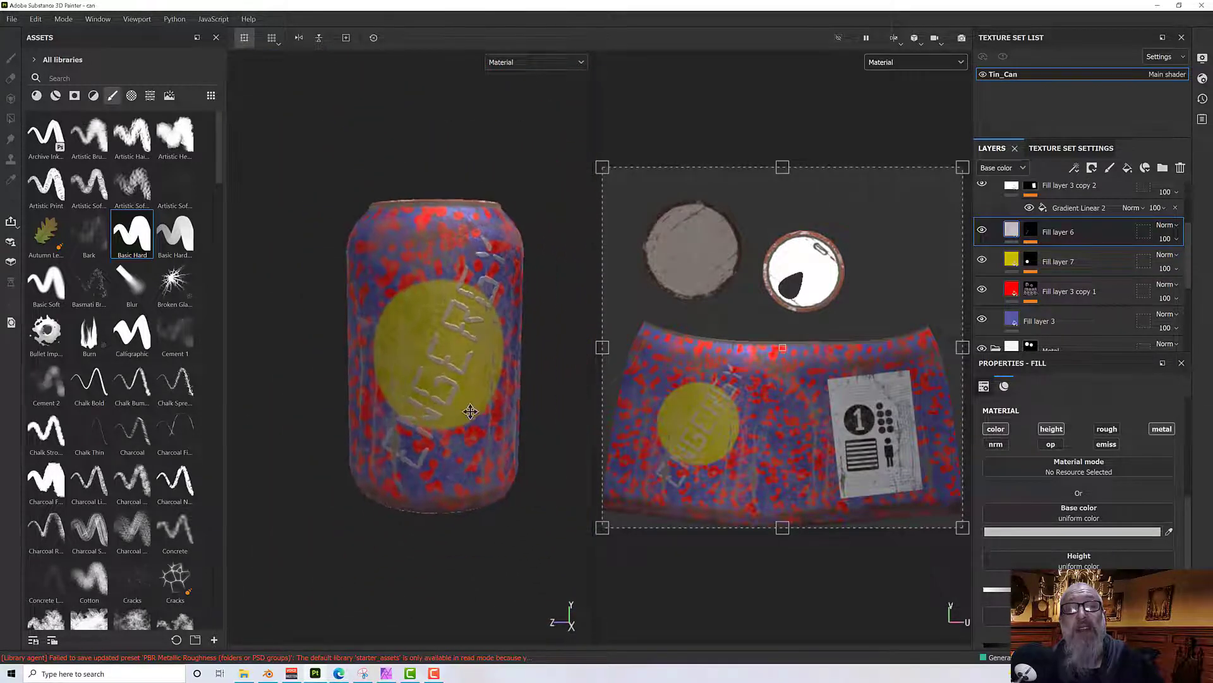
middle_click_drag(472, 414, 486, 446, "alt")
left_click_drag(486, 445, 488, 437, "alt")
scroll(484, 438, "up", 3)
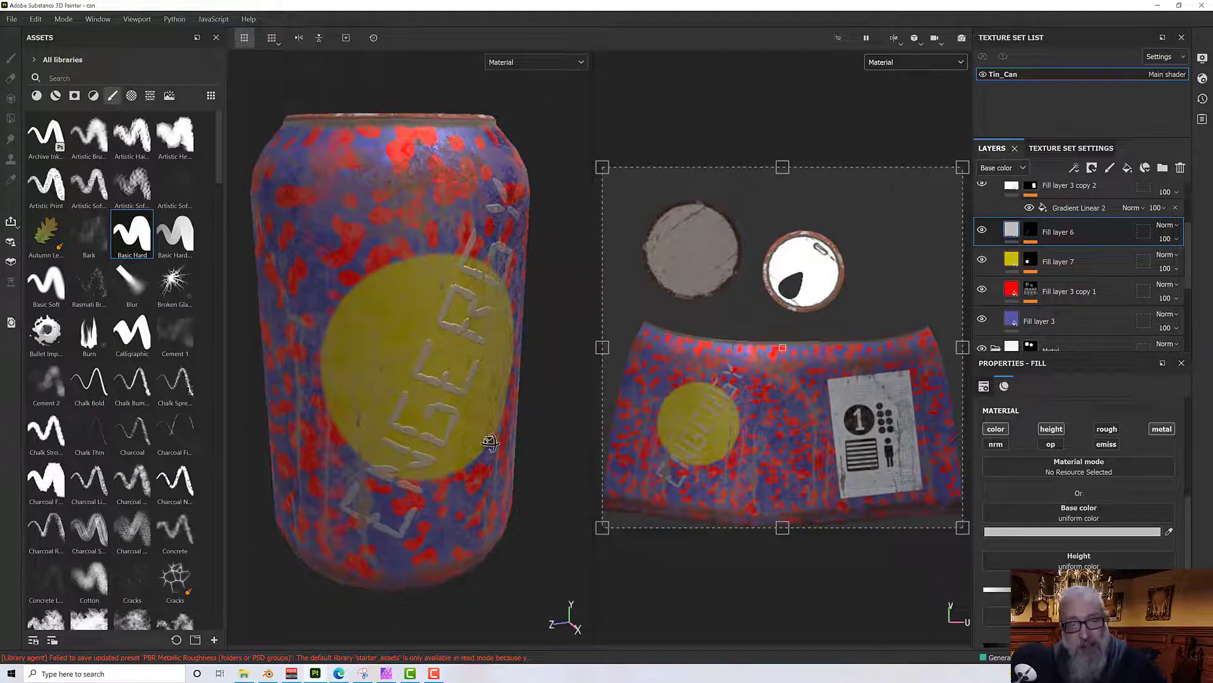
middle_click_drag(487, 437, 500, 458, "alt")
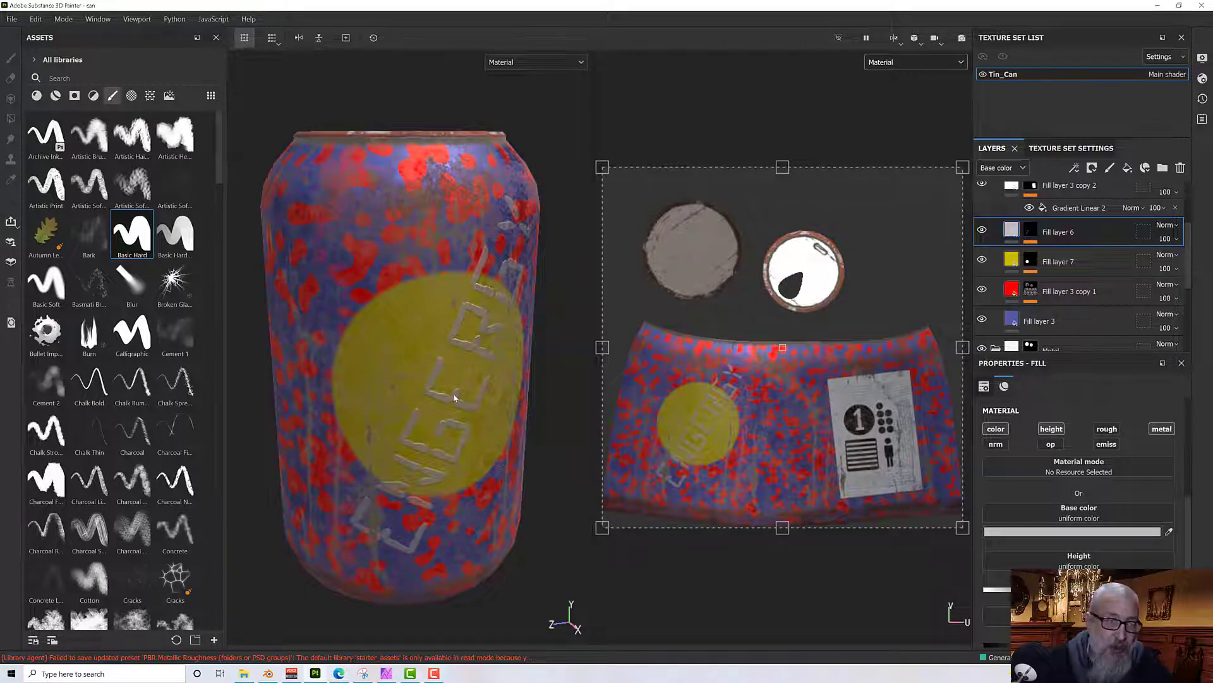
middle_click_drag(448, 374, 446, 363, "alt")
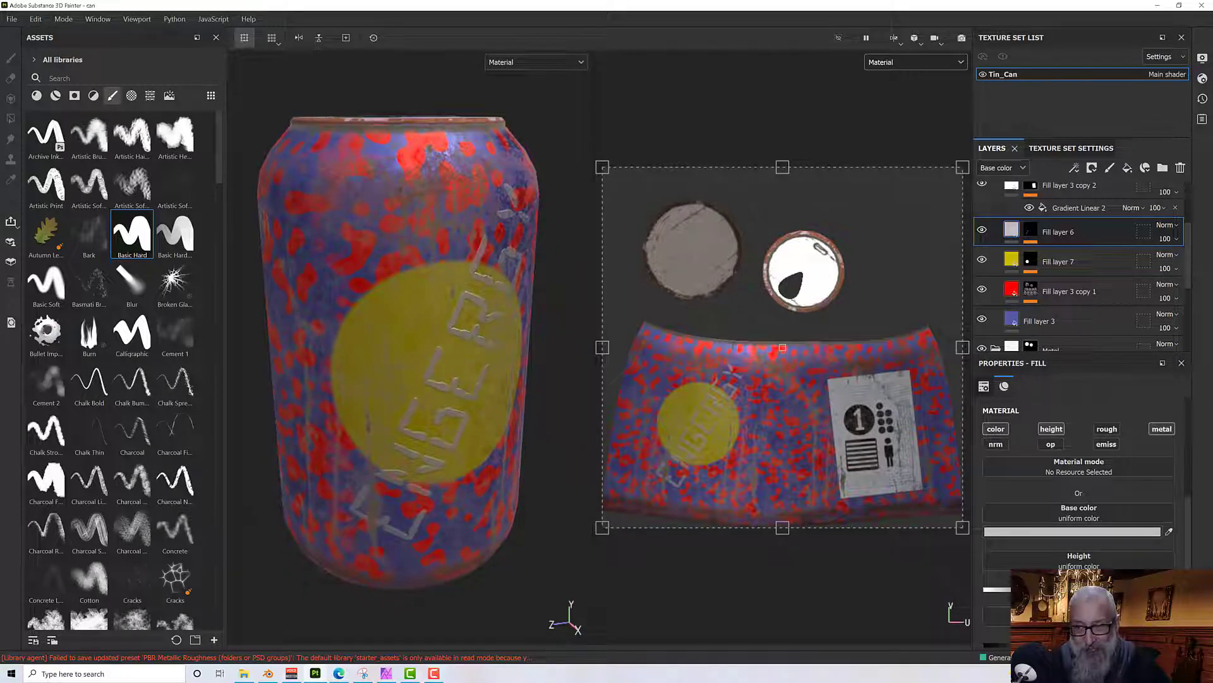
Open the texture export settings and check the template, size, padding and output maps for Tin_Can.
left_click(12, 19)
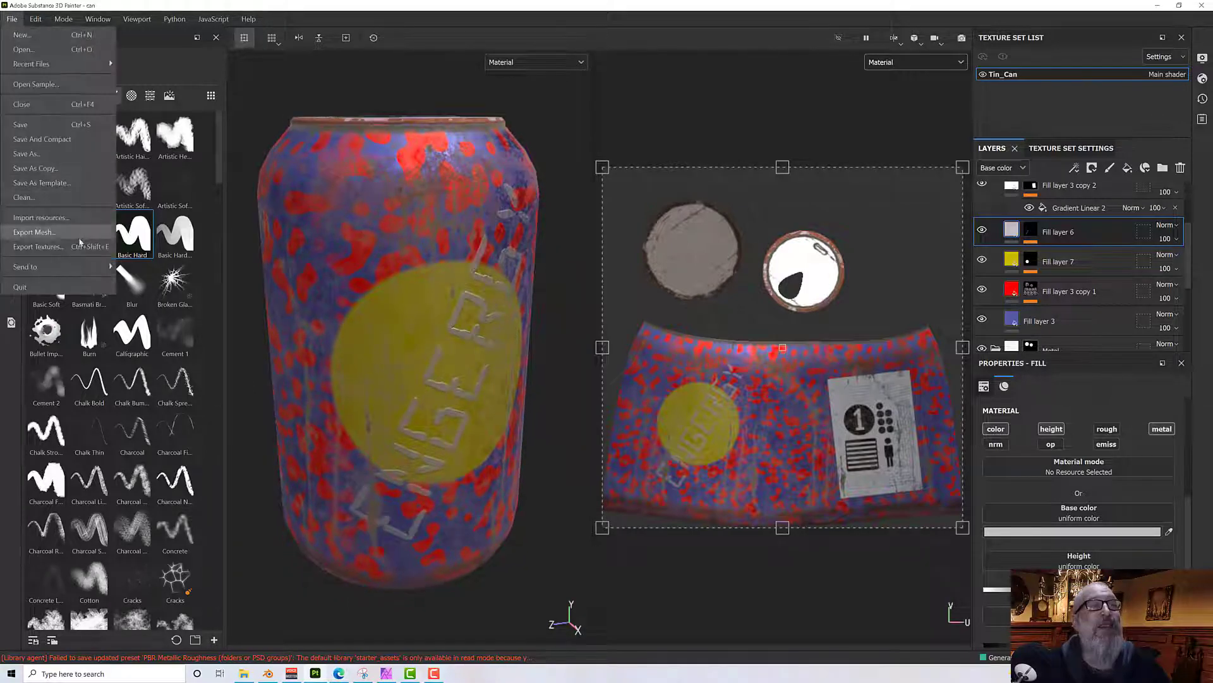
left_click(76, 244)
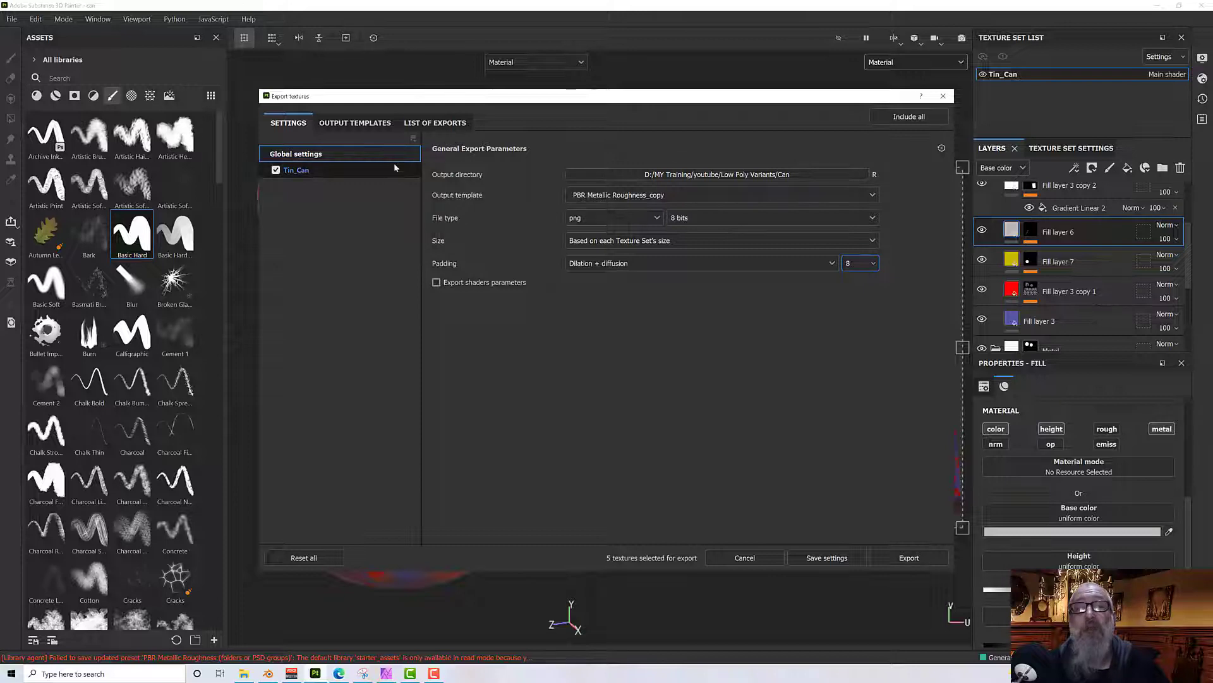
left_click(337, 169)
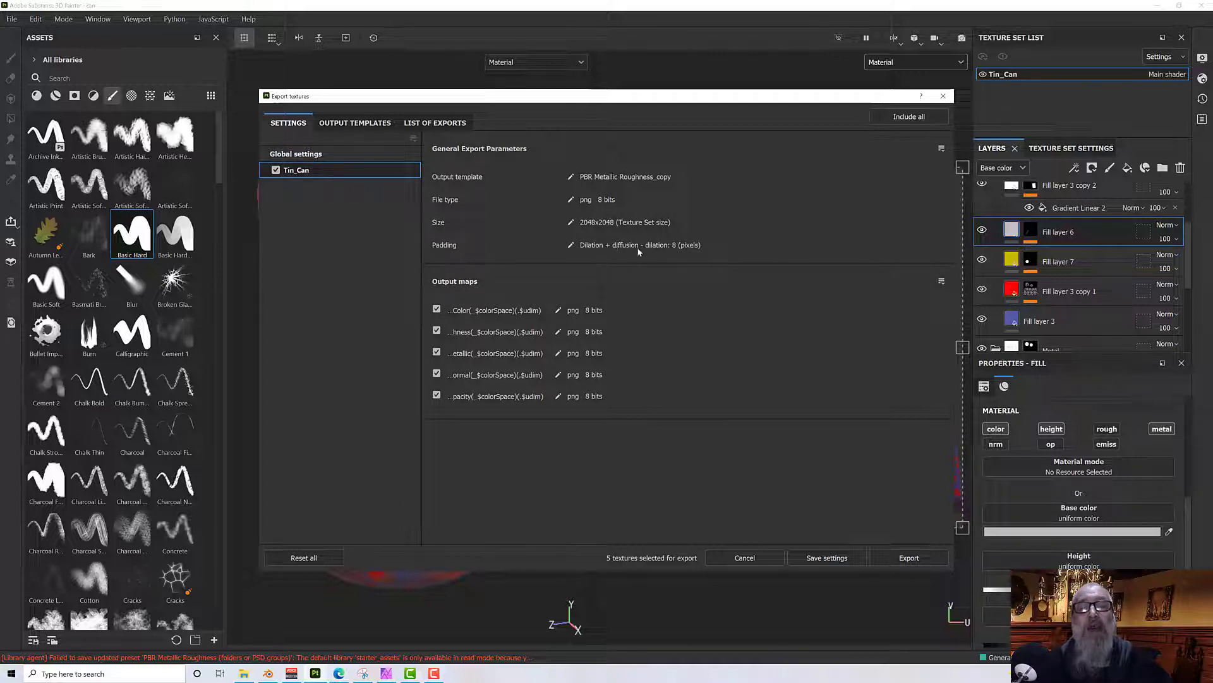
left_click(326, 154)
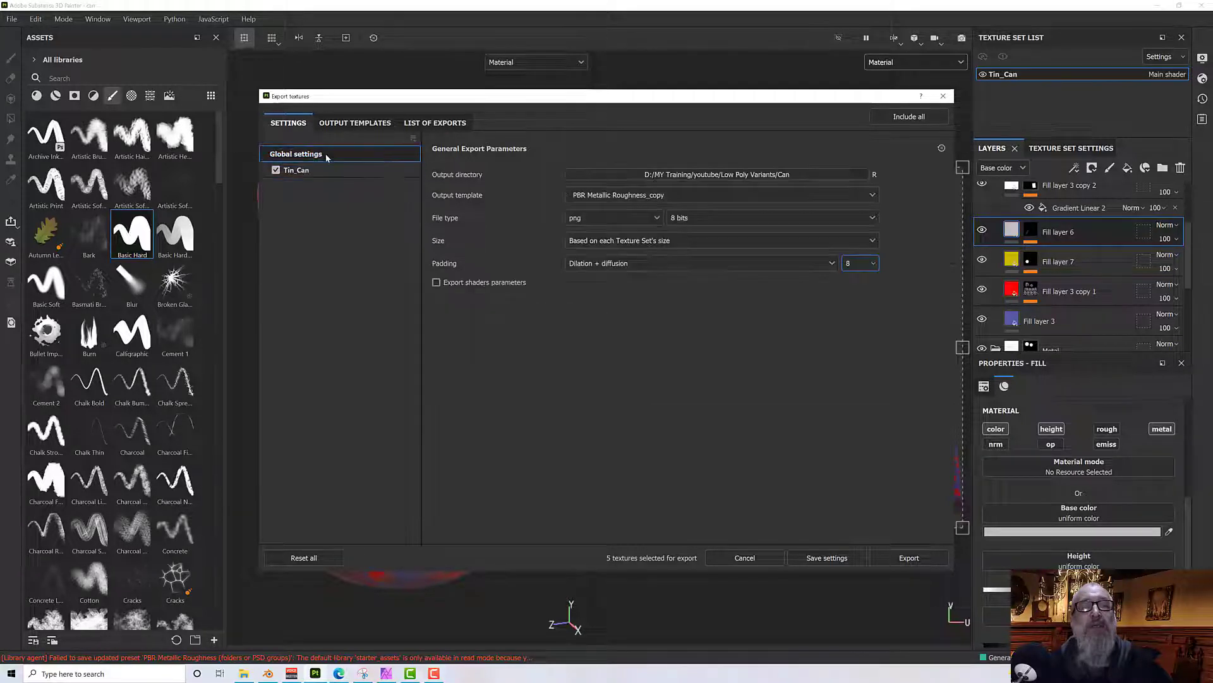
Create a folder named Variant inside the Can folder, set it as the output directory and export the Tin_Can textures there.
left_click(799, 173)
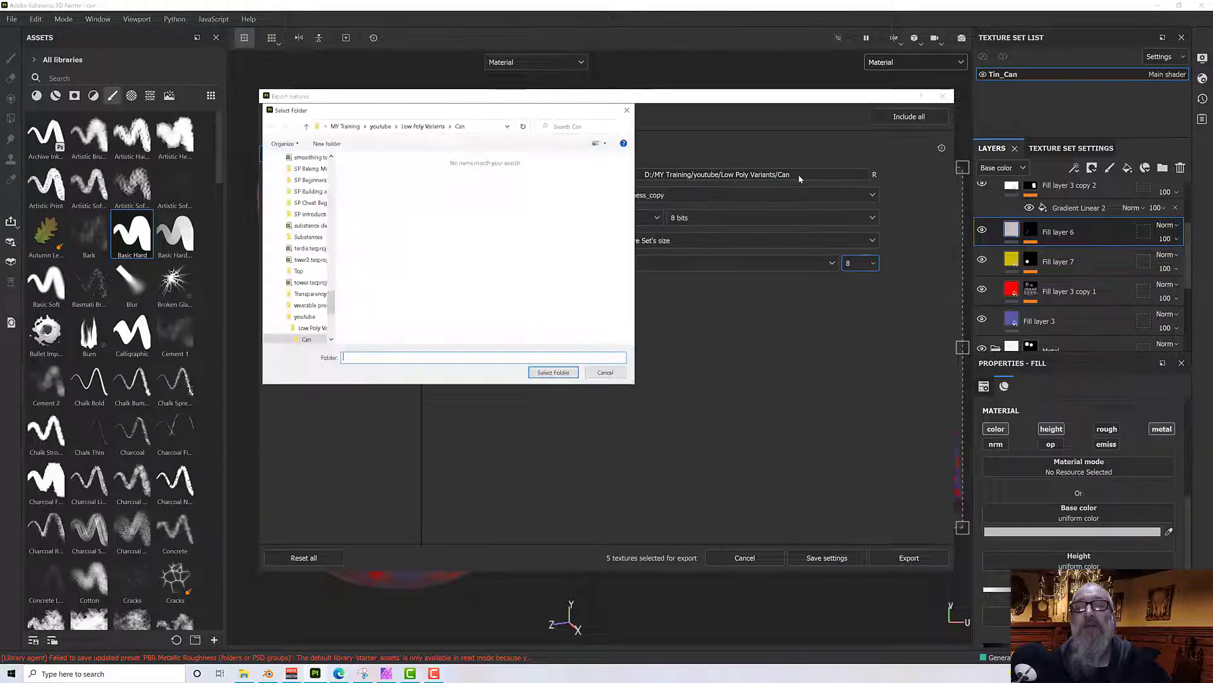
left_click(326, 144)
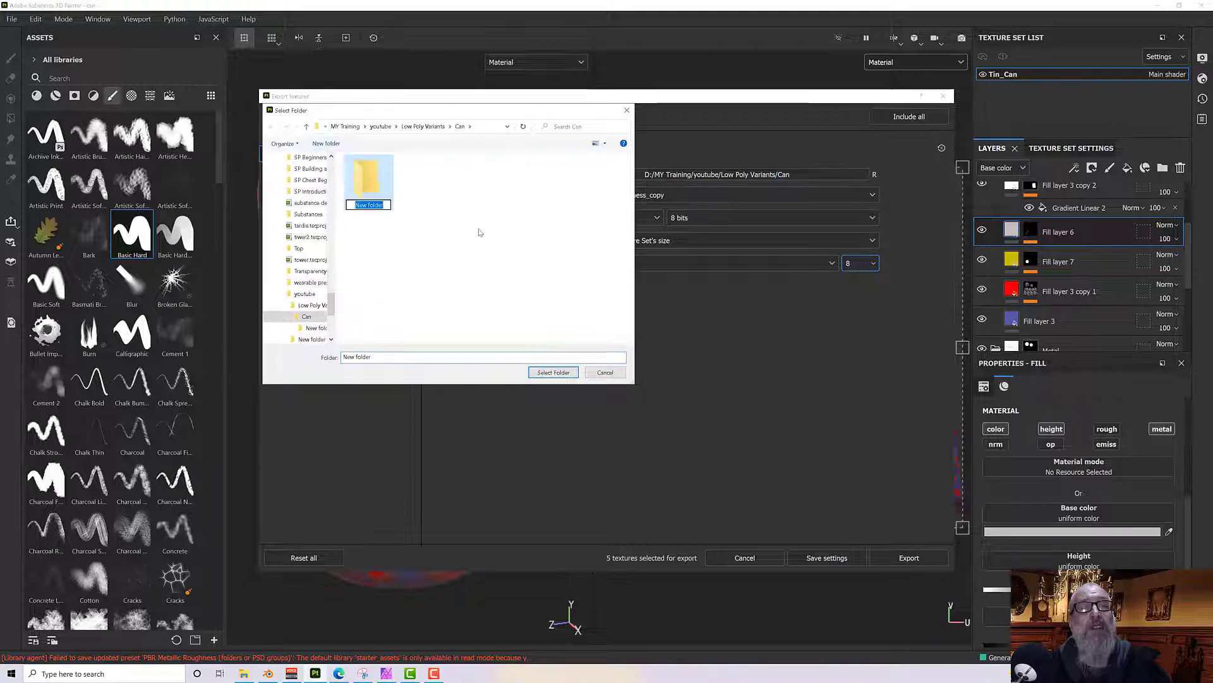
type("Vi")
type("rian")
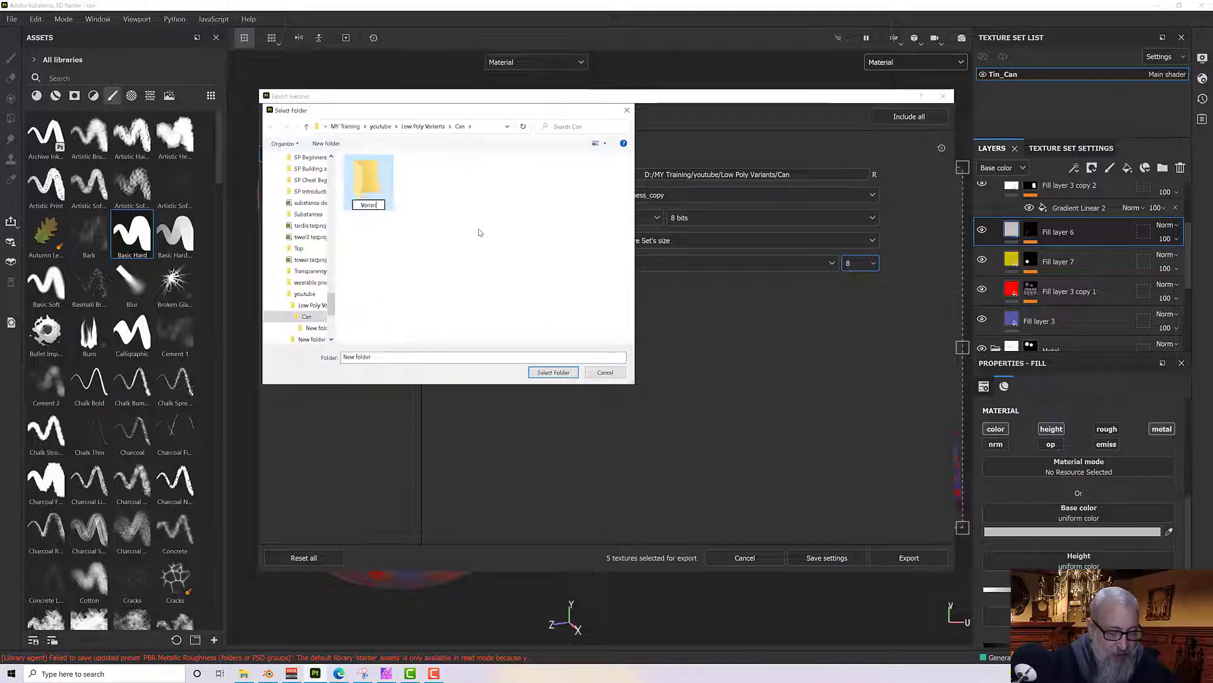
type("t")
key("Return")
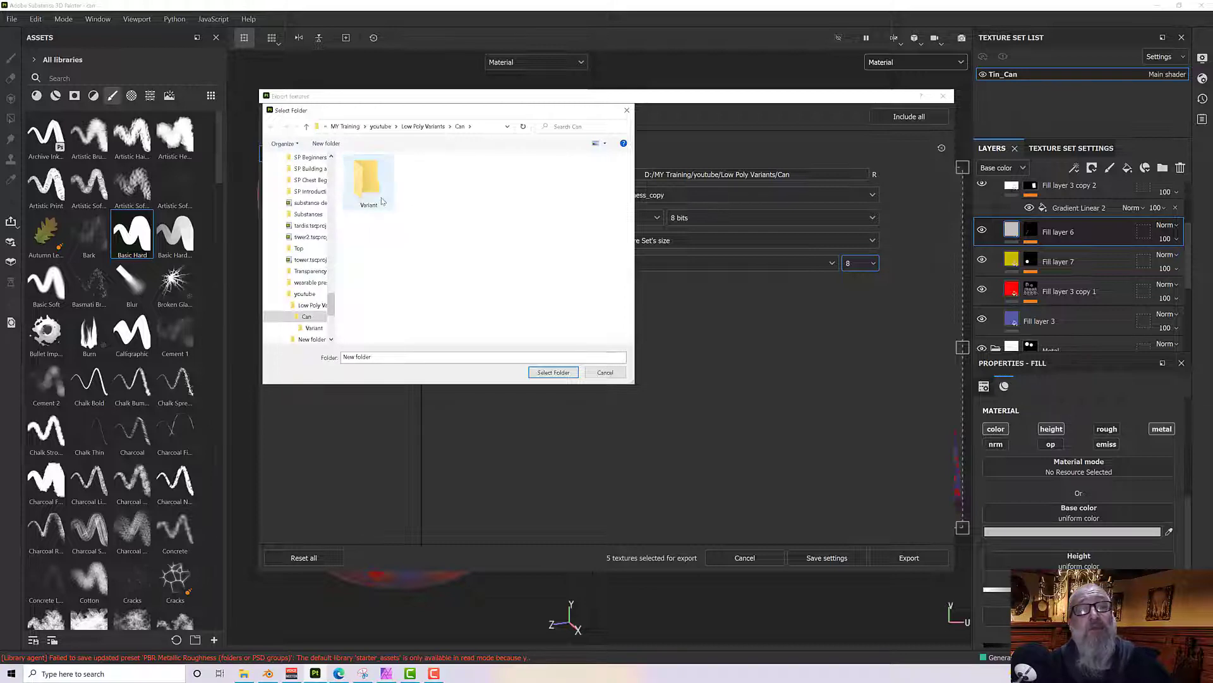
double_click(379, 201)
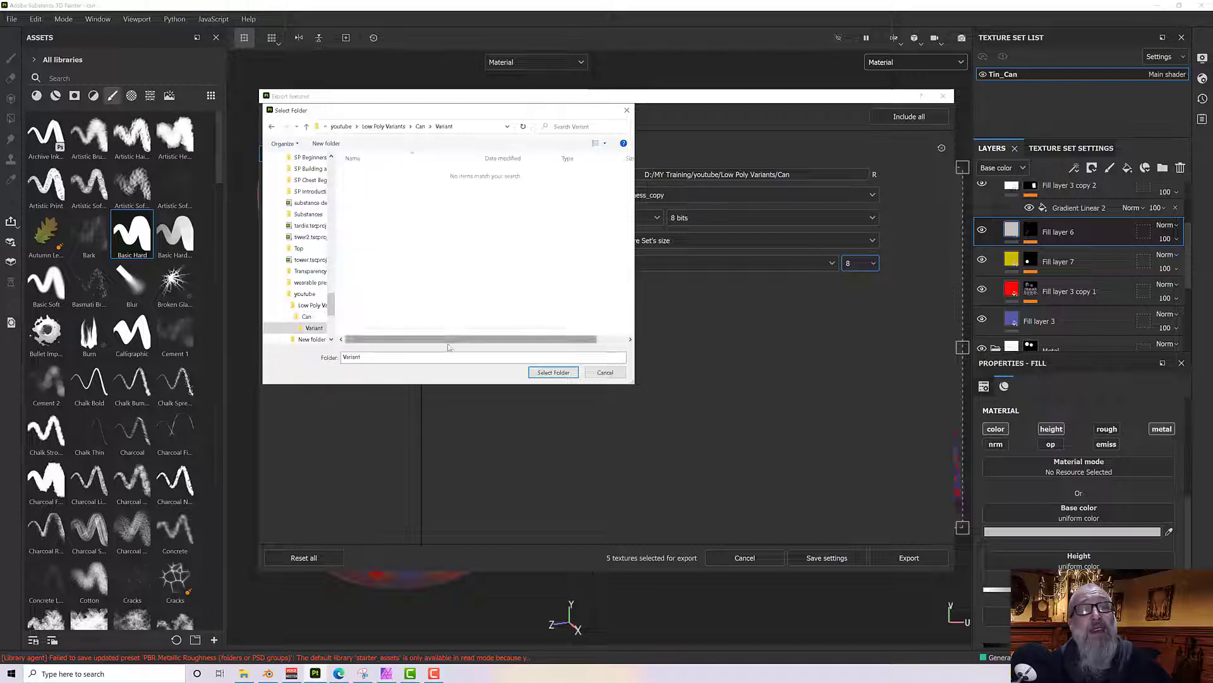
left_click(539, 374)
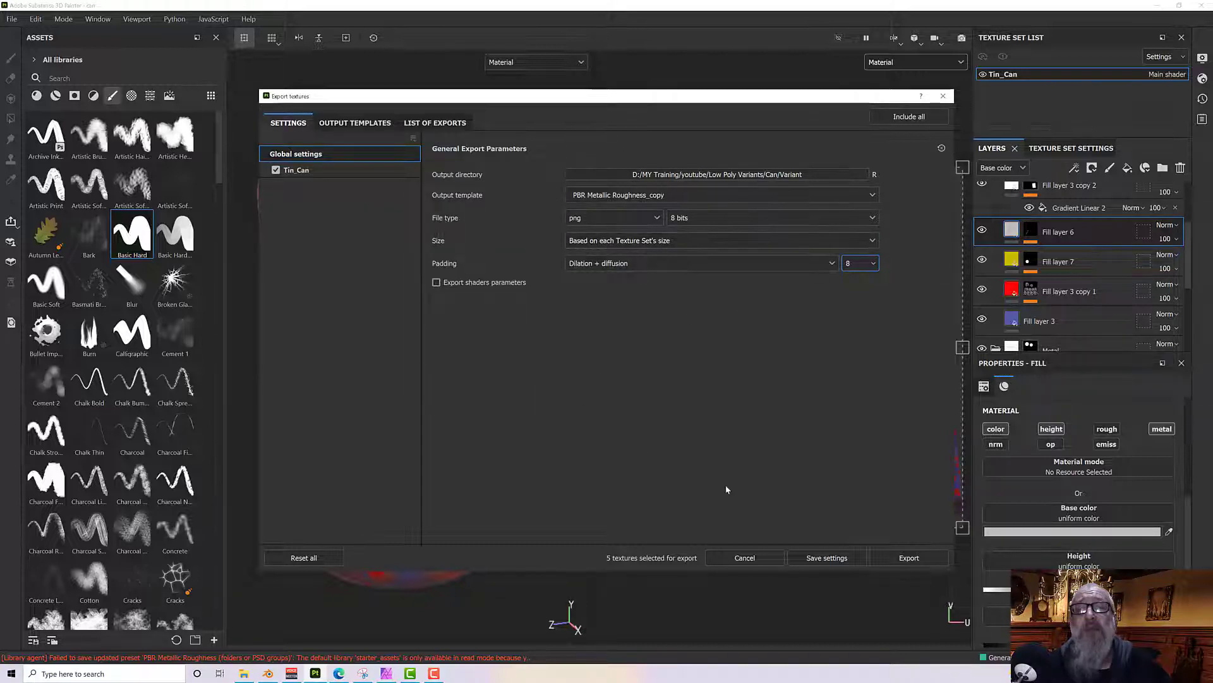
left_click(885, 563)
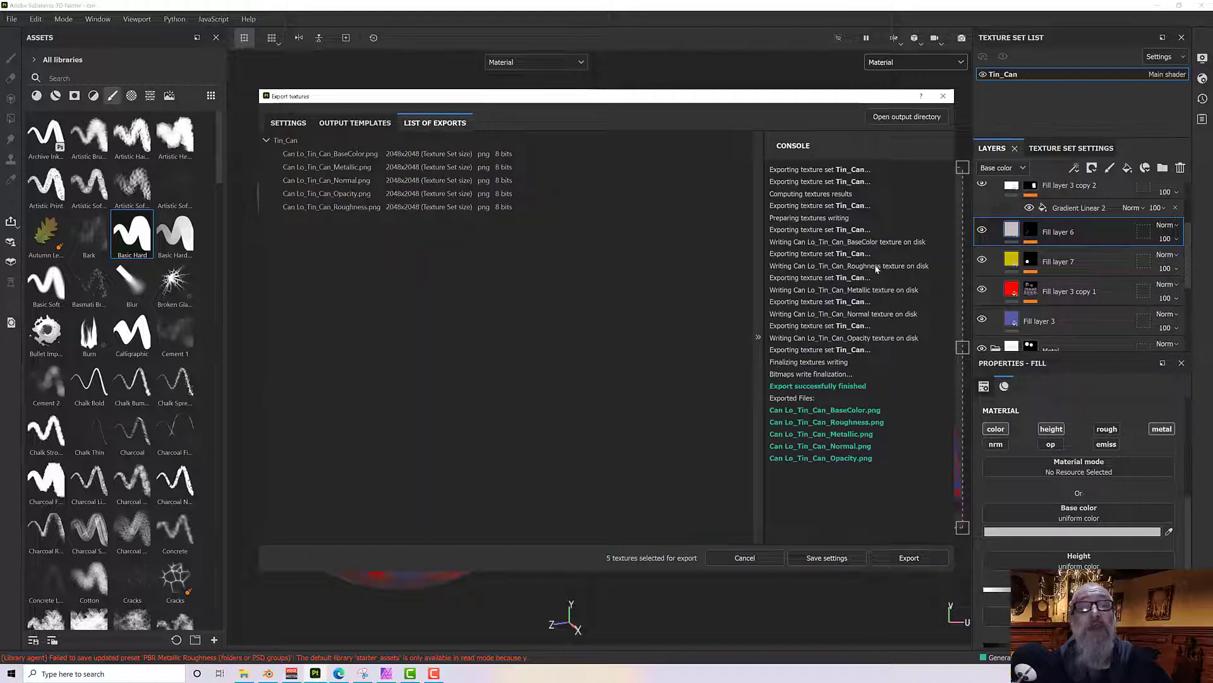
left_click(944, 95)
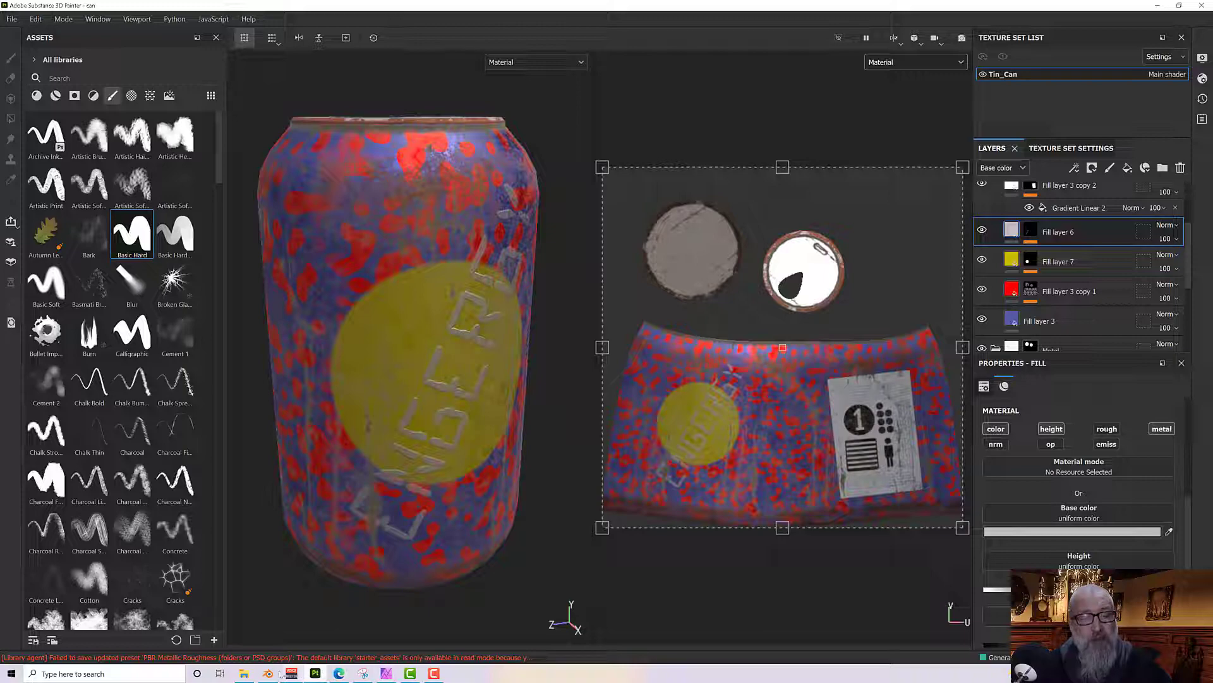
Switch to Blender and bring up the Tin_Can material nodes of Can_Lo.004 in the Shading workspace.
left_click(271, 673)
mouse_move(515, 465)
middle_mouse_down()
mouse_move(457, 434)
mouse_move(399, 428)
mouse_move(534, 465)
middle_mouse_up()
scroll(534, 464, "up", 1)
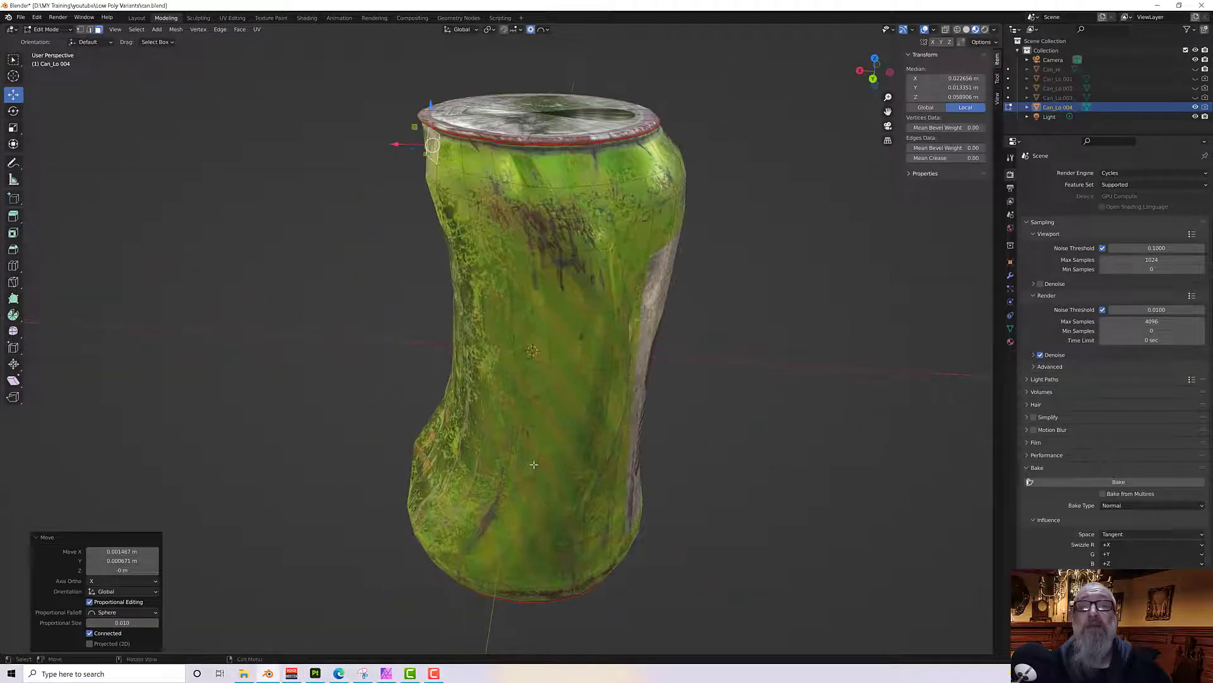
mouse_move(633, 266)
middle_mouse_down()
mouse_move(651, 237)
mouse_move(634, 266)
middle_mouse_up()
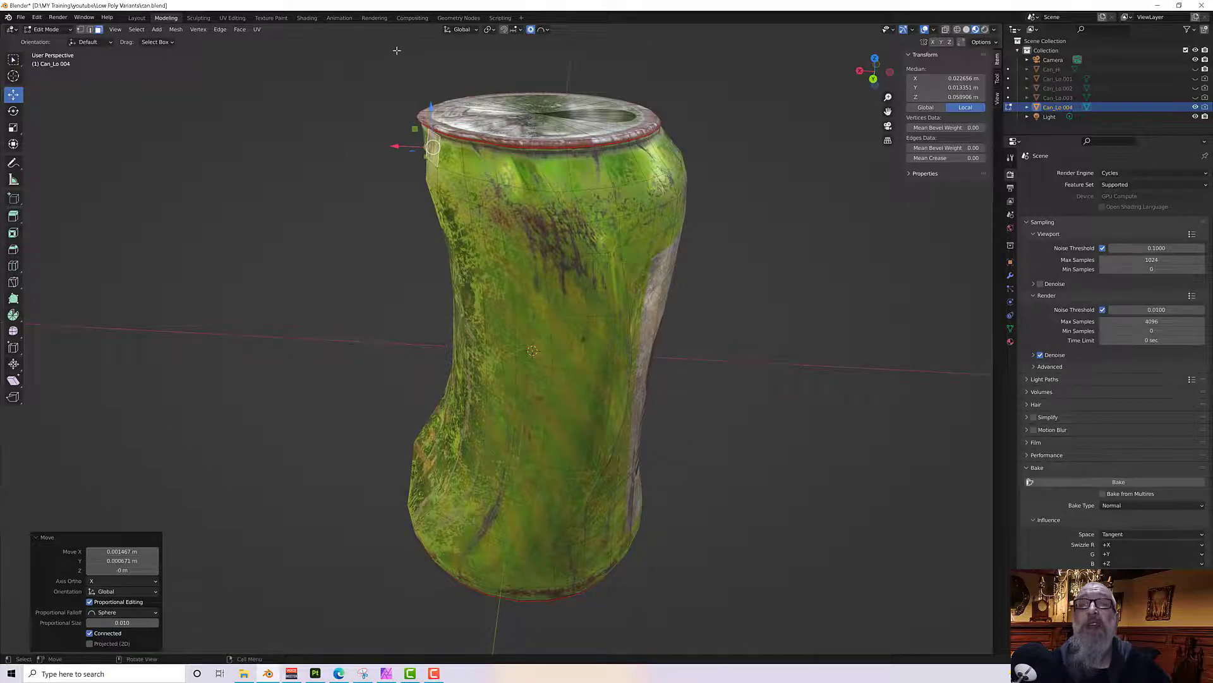
left_click(308, 19)
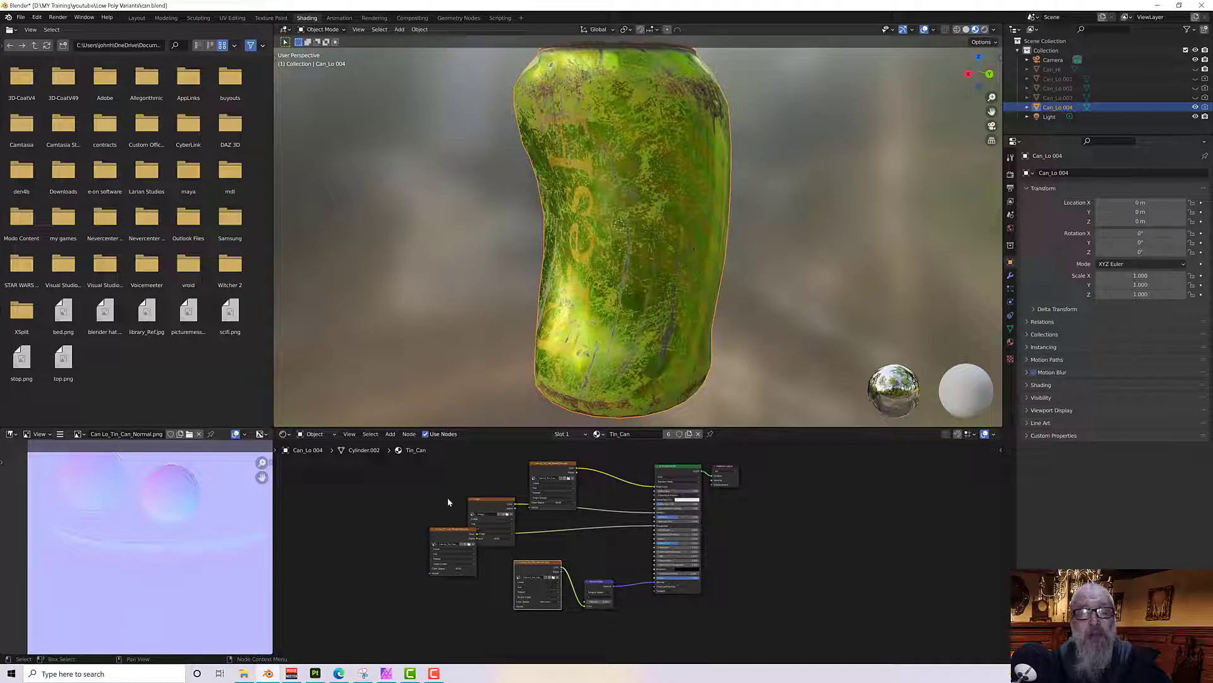
key("Home")
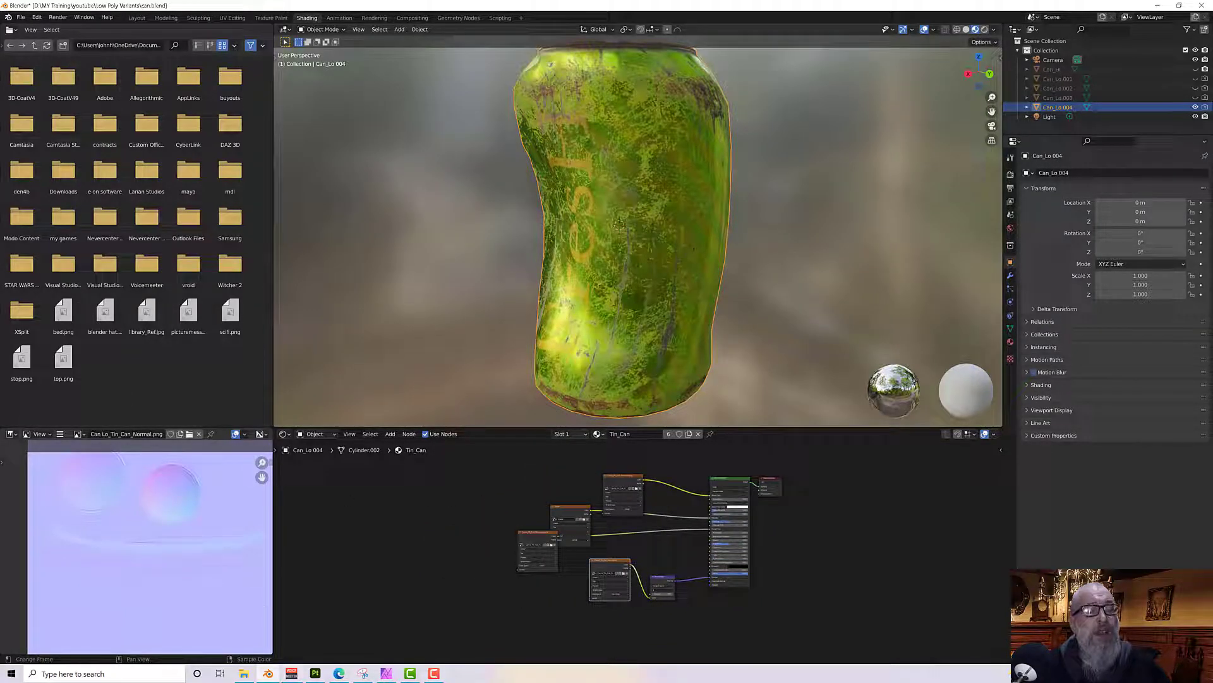
Open the Variant texture folder in File Explorer and delete the four old image texture nodes from the Tin_Can material.
left_click(245, 674)
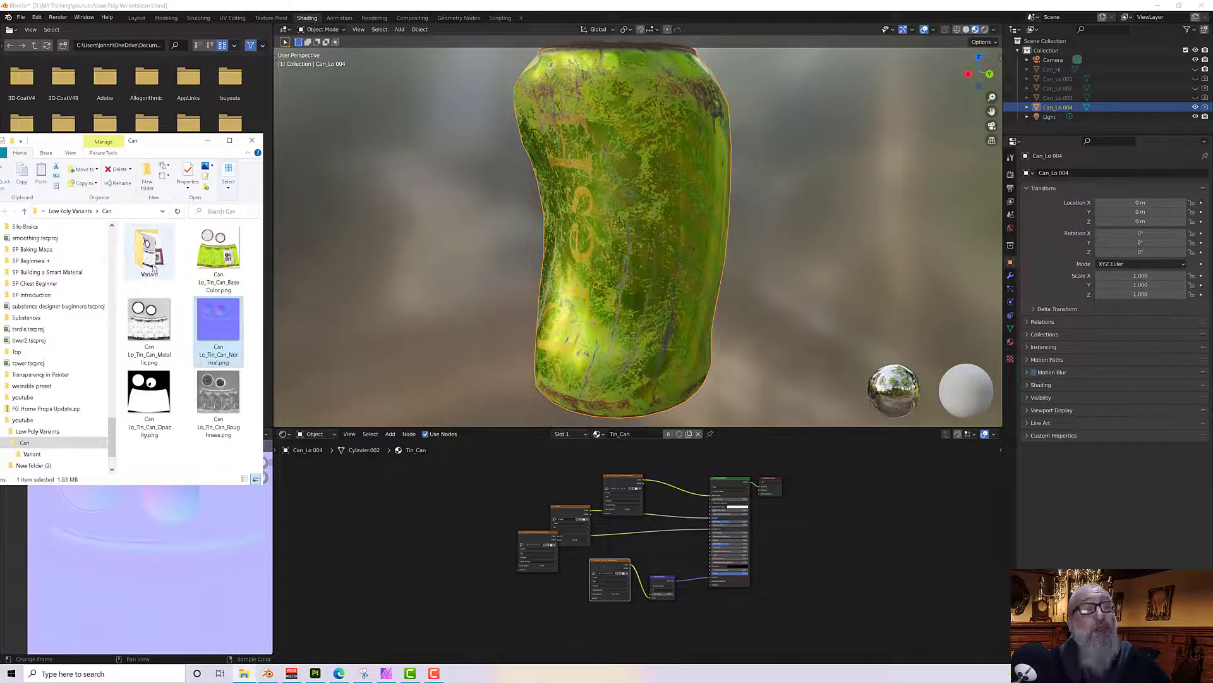
double_click(150, 250)
left_click(528, 502)
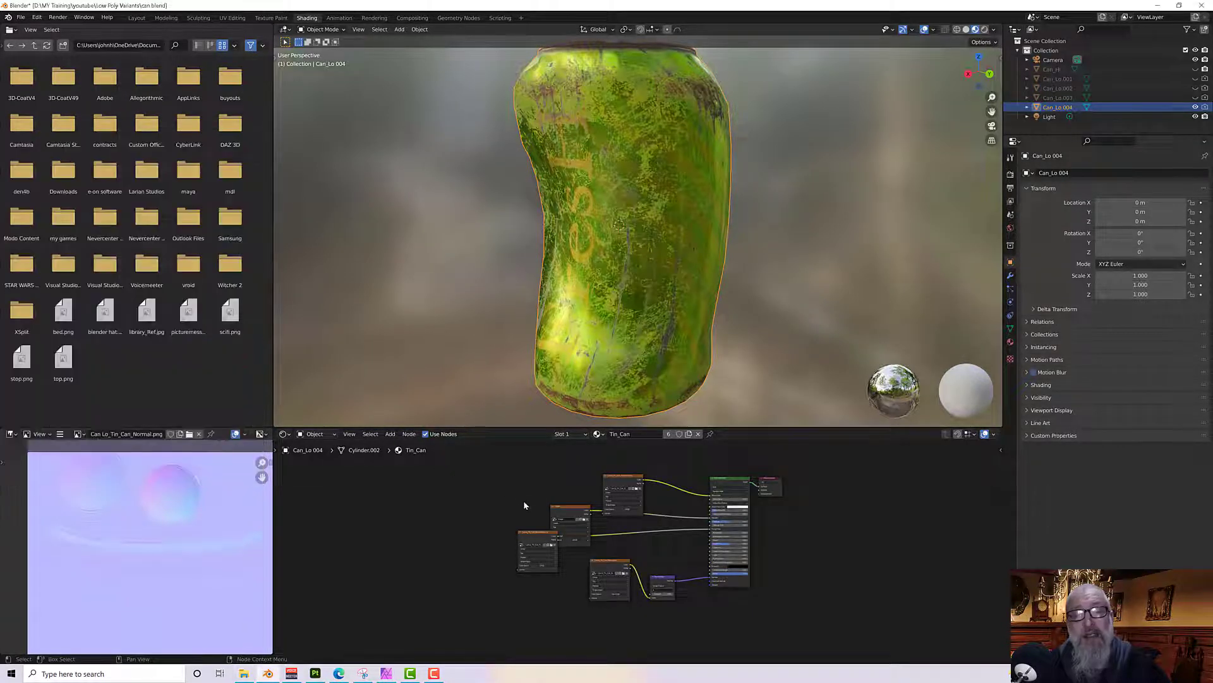
left_click_drag(518, 473, 625, 614)
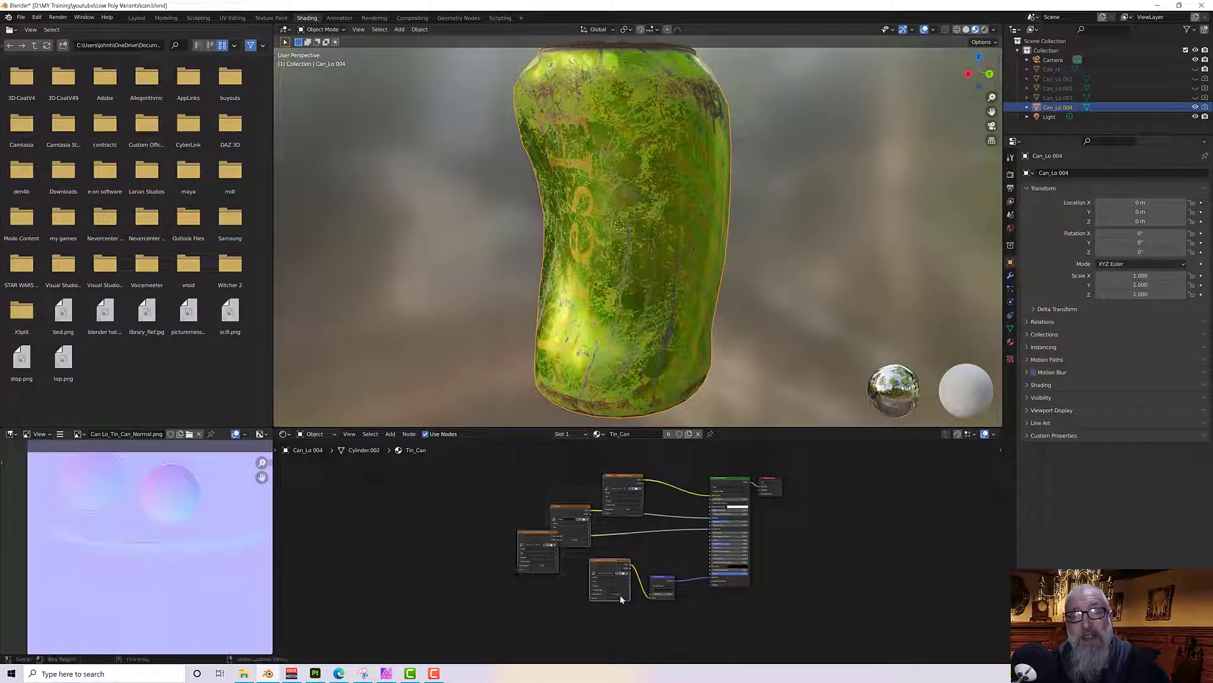
key("Delete")
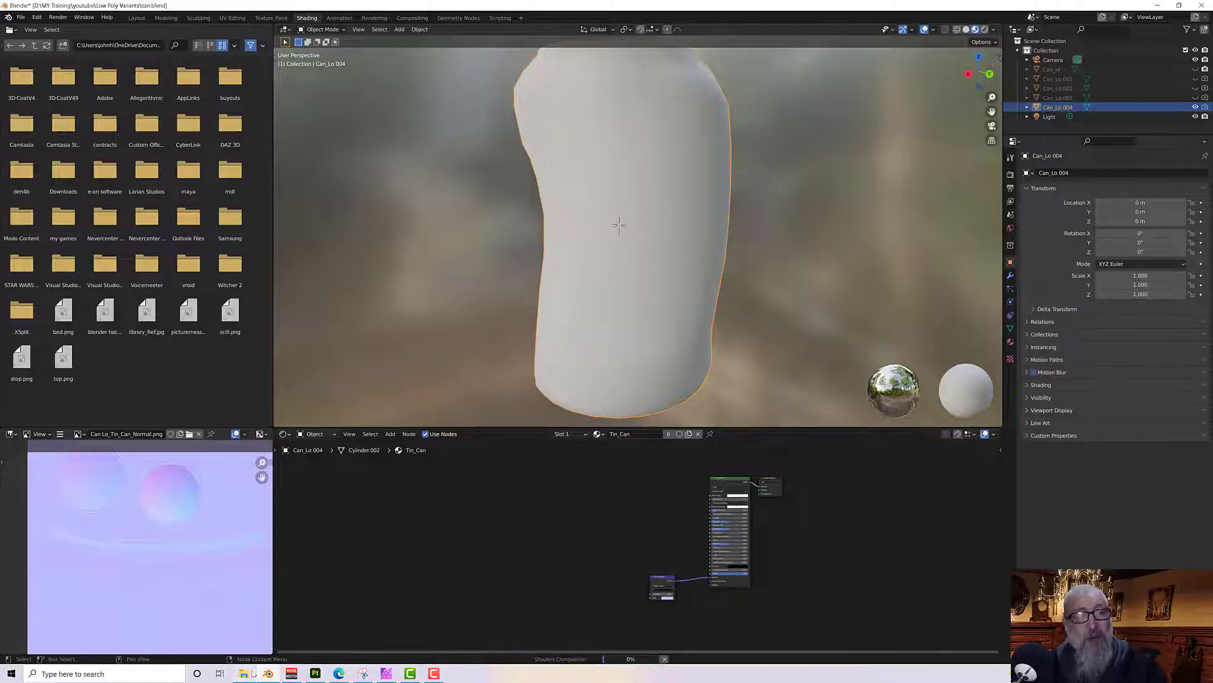
Try to add all the Variant textures to the Tin_Can node graph at once.
left_click(244, 673)
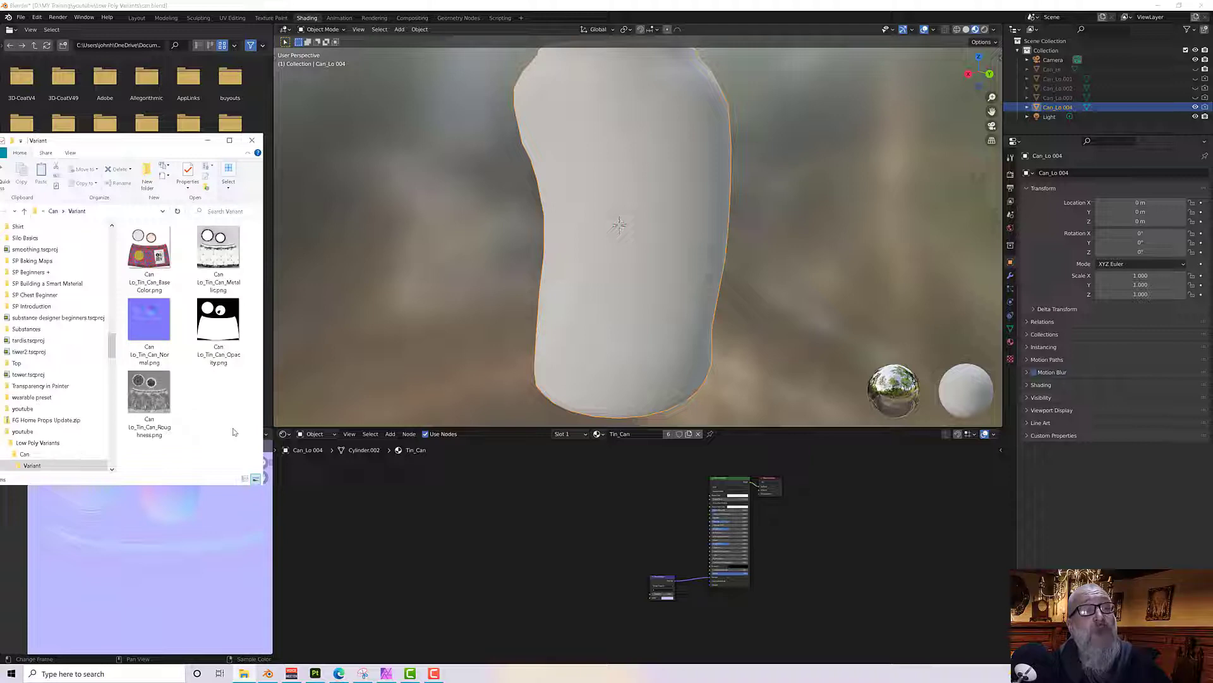
left_click_drag(233, 431, 456, 550)
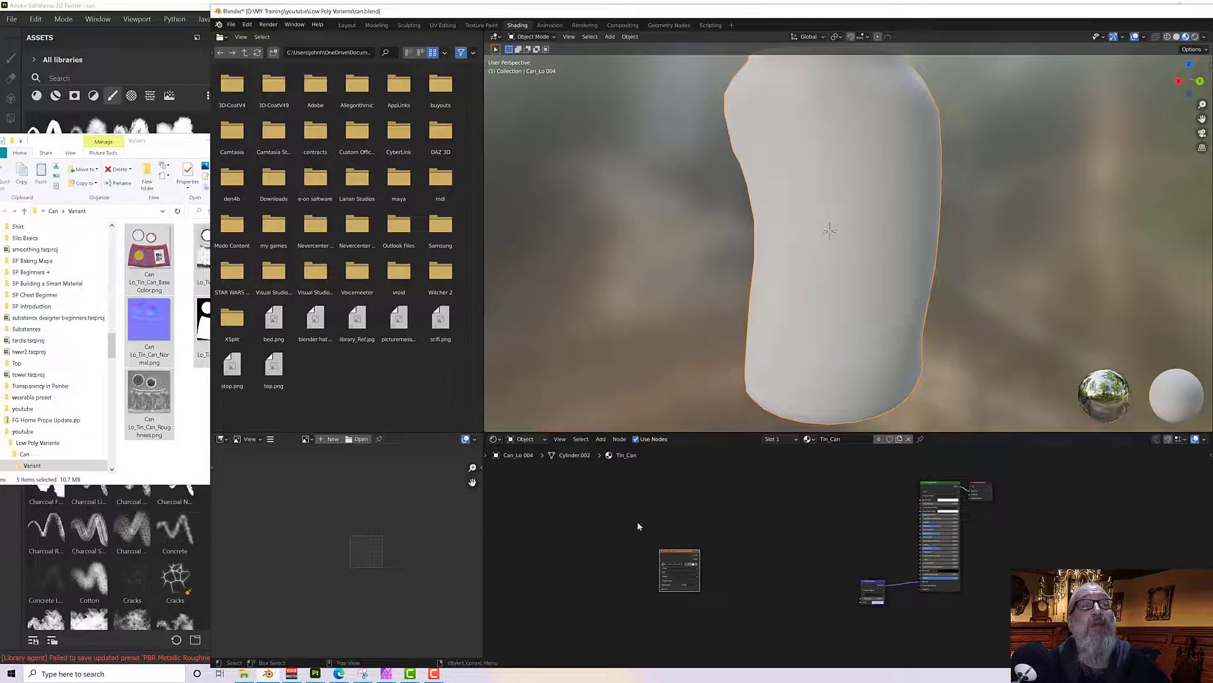
key("Delete")
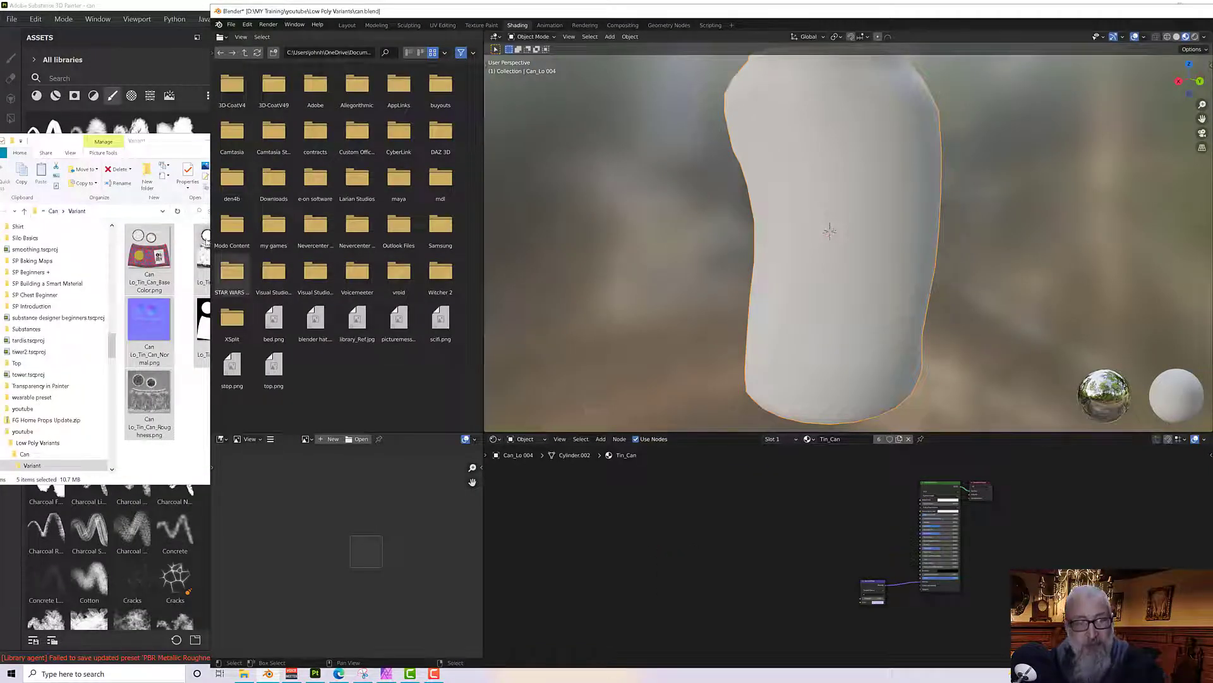
Add the BaseColor texture from the Variant folder as an image node in the Tin_Can material.
left_click(168, 150)
left_click(150, 253)
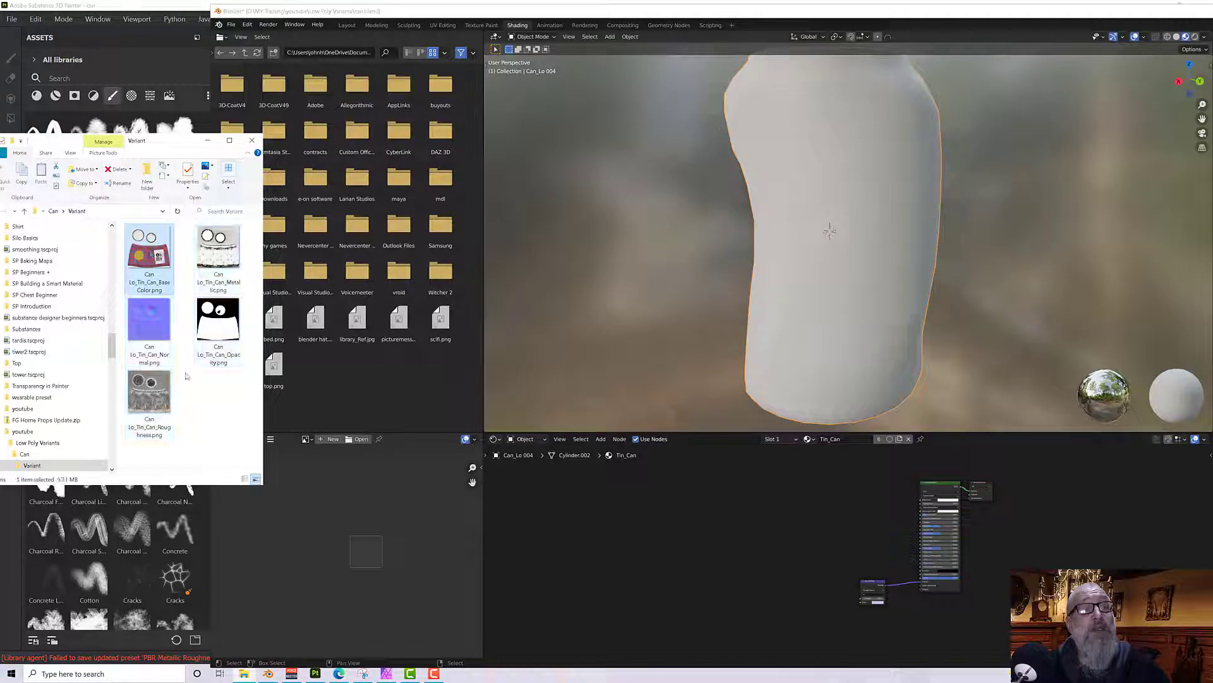
left_click_drag(149, 257, 629, 502)
left_click_drag(794, 490, 795, 492)
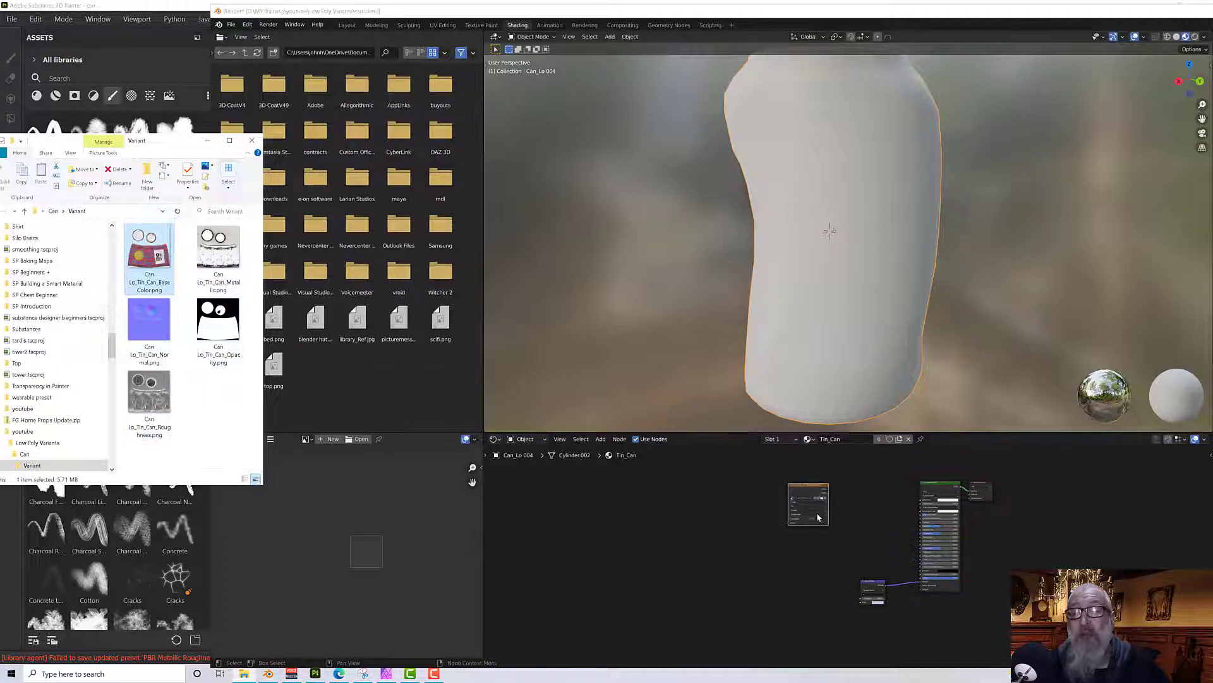
left_click(831, 496)
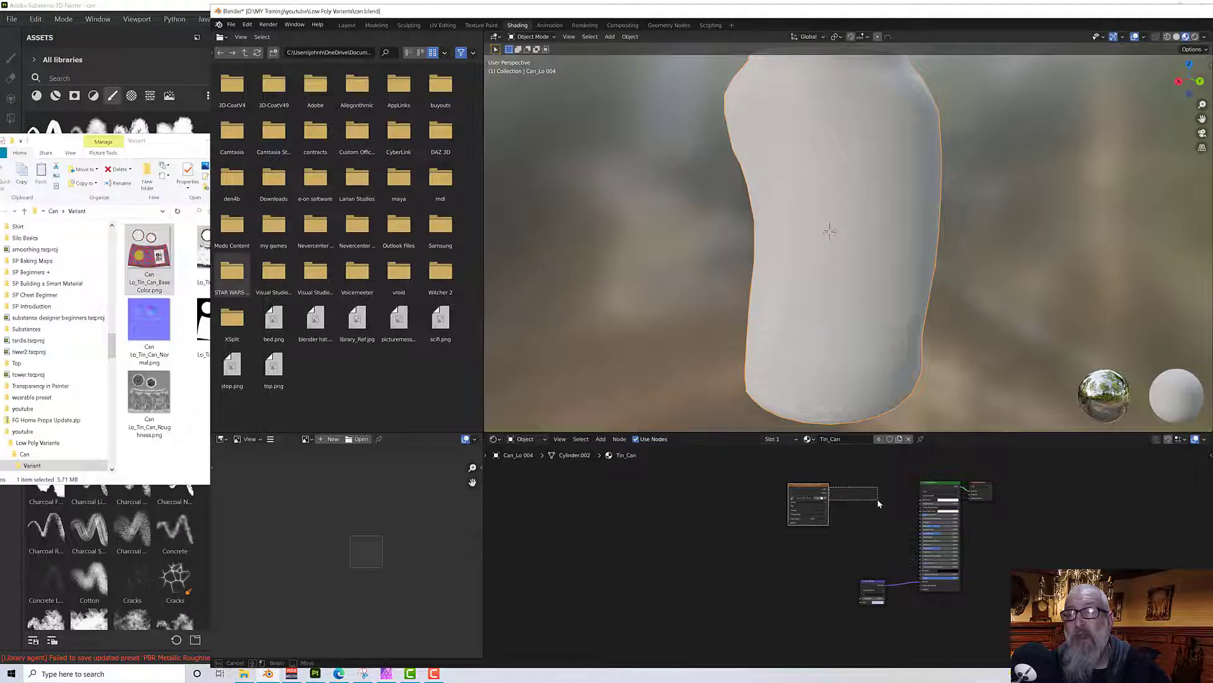
Add the Normal, Roughness and Metallic textures from the Variant folder as separate image nodes in the Tin_Can material.
left_click_drag(149, 319, 808, 605)
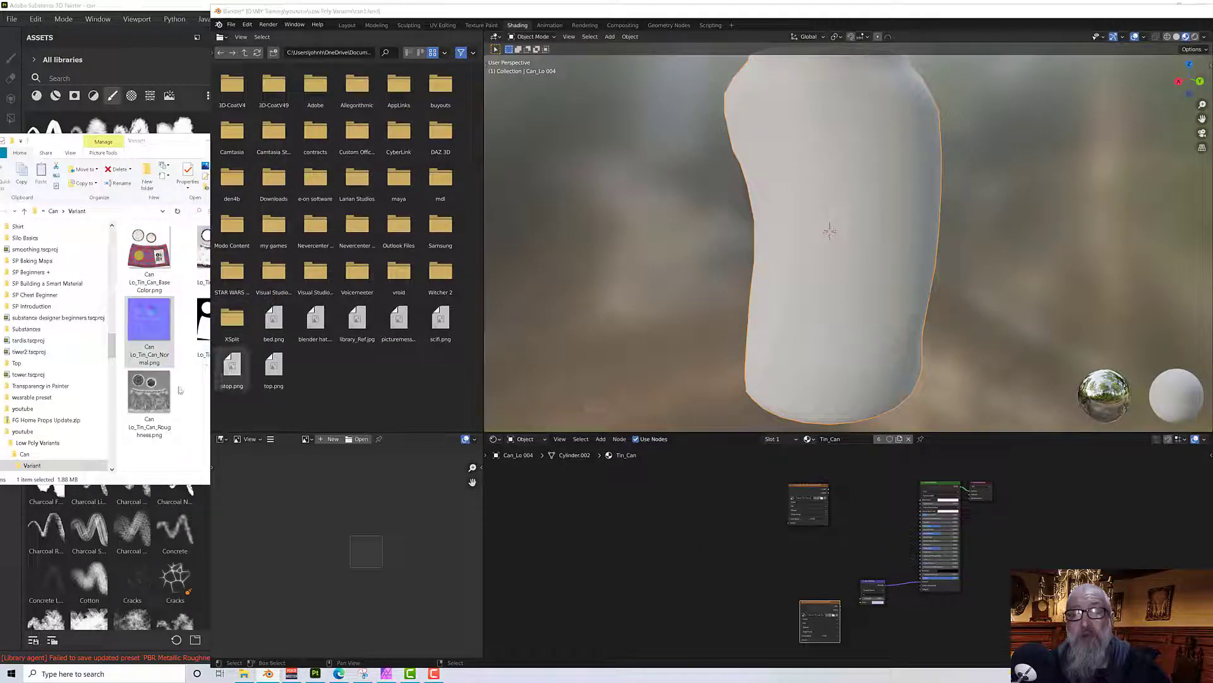
left_click_drag(149, 395, 746, 540)
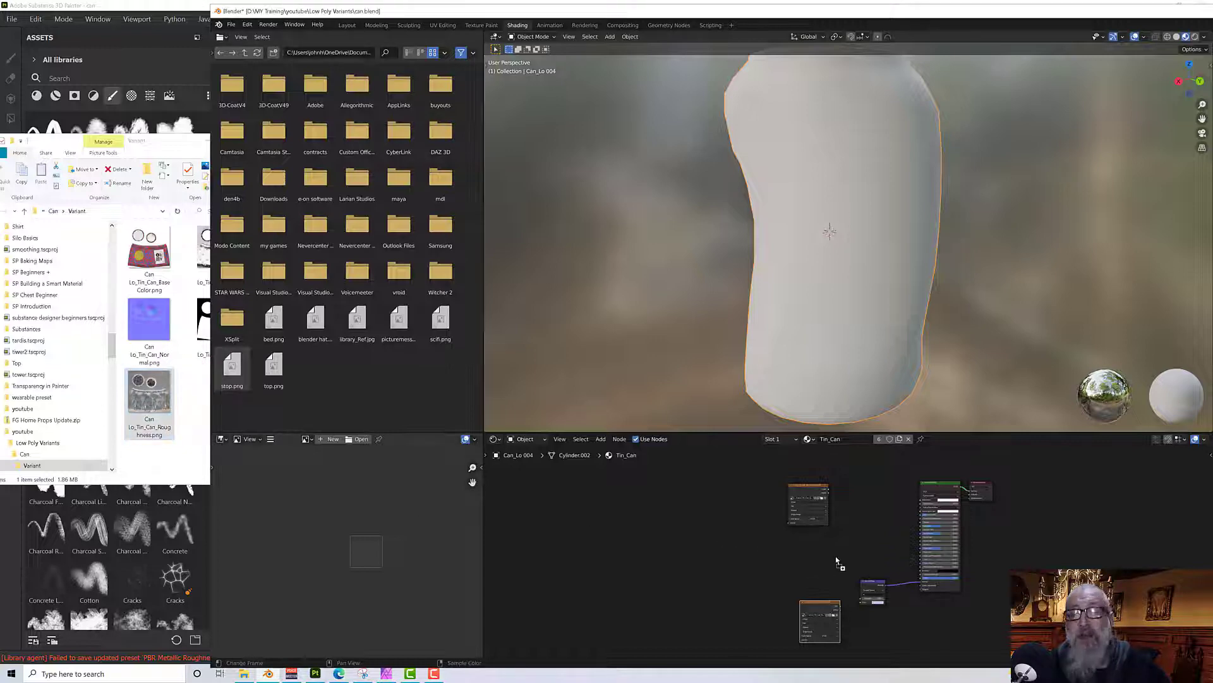
left_click_drag(837, 561, 836, 561)
left_click(202, 256)
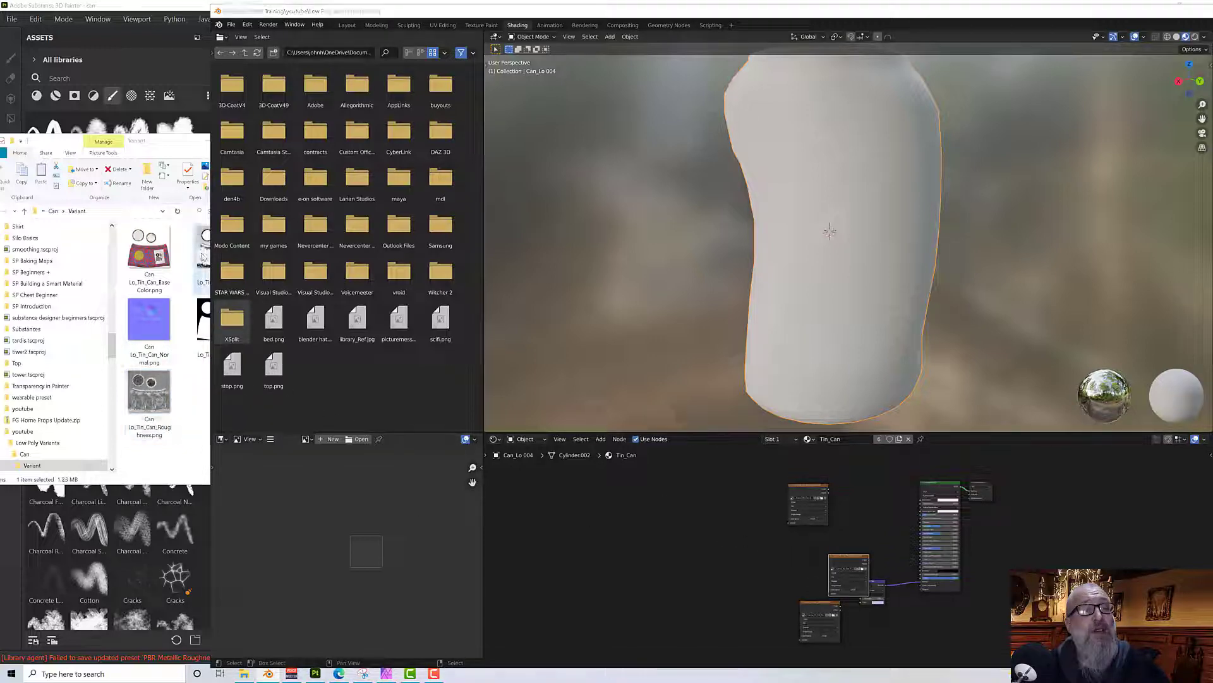
left_click_drag(202, 256, 602, 469)
left_click_drag(850, 530, 861, 535)
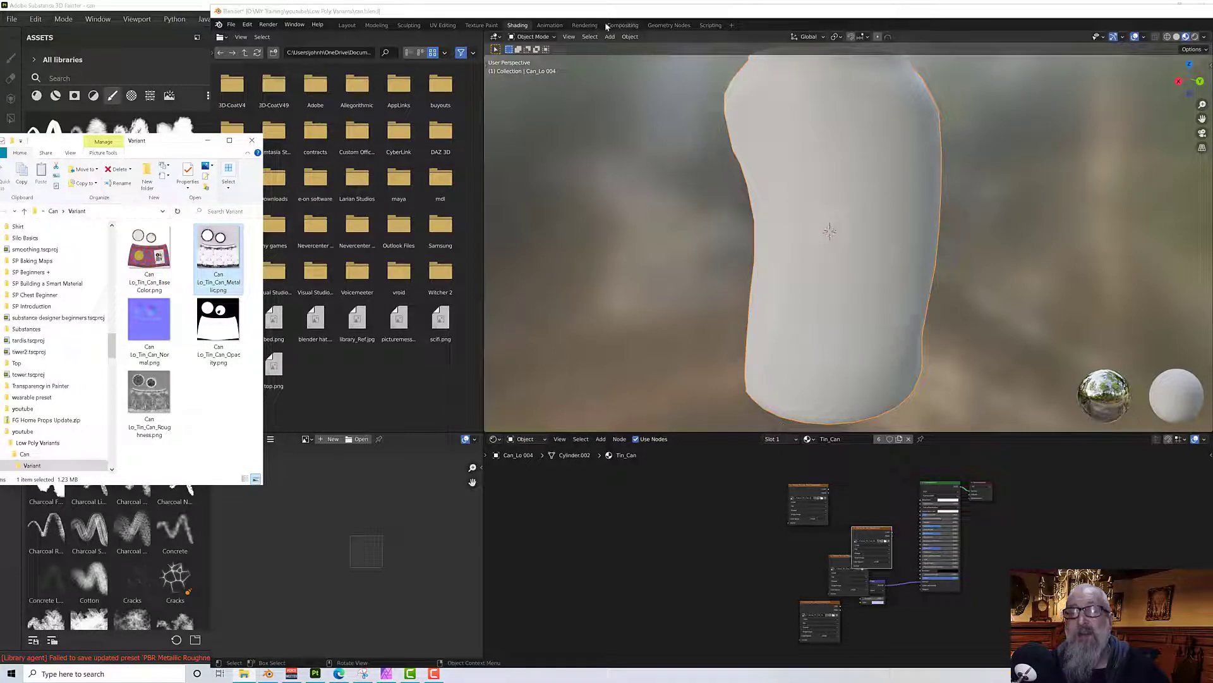
Maximize the Blender window and connect the BaseColor image's color to the Principled BSDF's Base Color input.
double_click(593, 9)
scroll(672, 567, "up", 3)
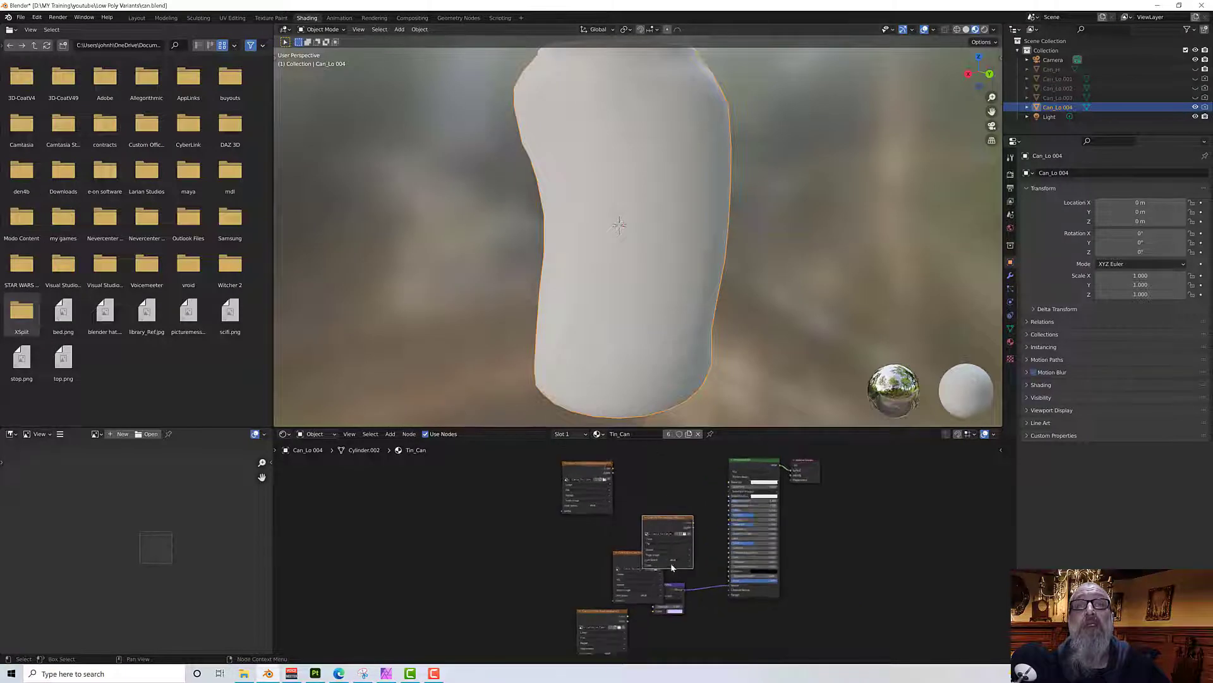
scroll(672, 568, "up", 2)
middle_click_drag(666, 485, 656, 517)
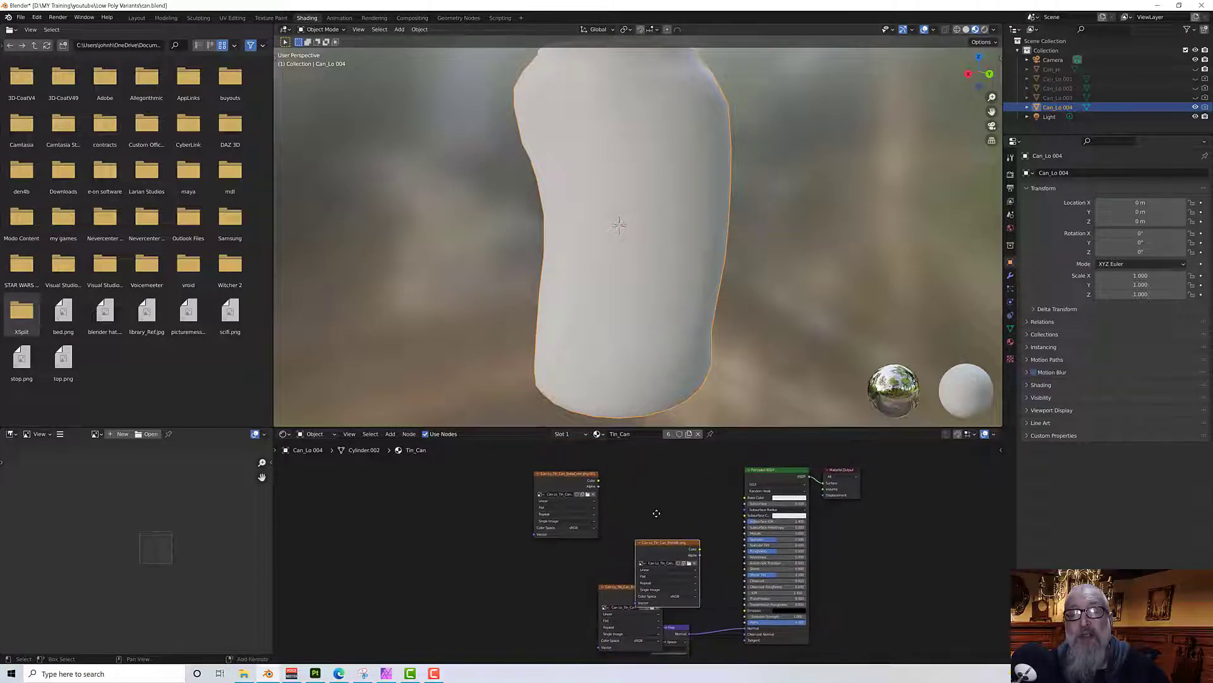
left_click_drag(570, 478, 744, 501)
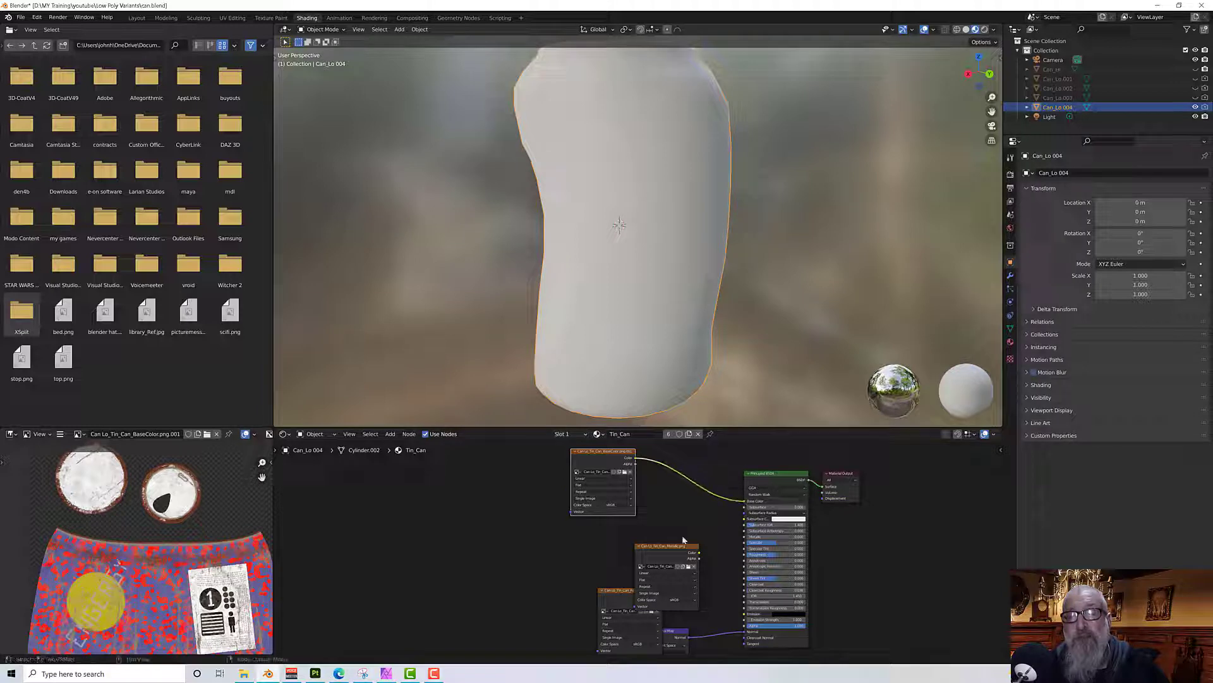
Connect the Metallic and Roughness images' color outputs to the matching Principled BSDF inputs.
left_click(682, 547)
scroll(670, 548, "up", 3)
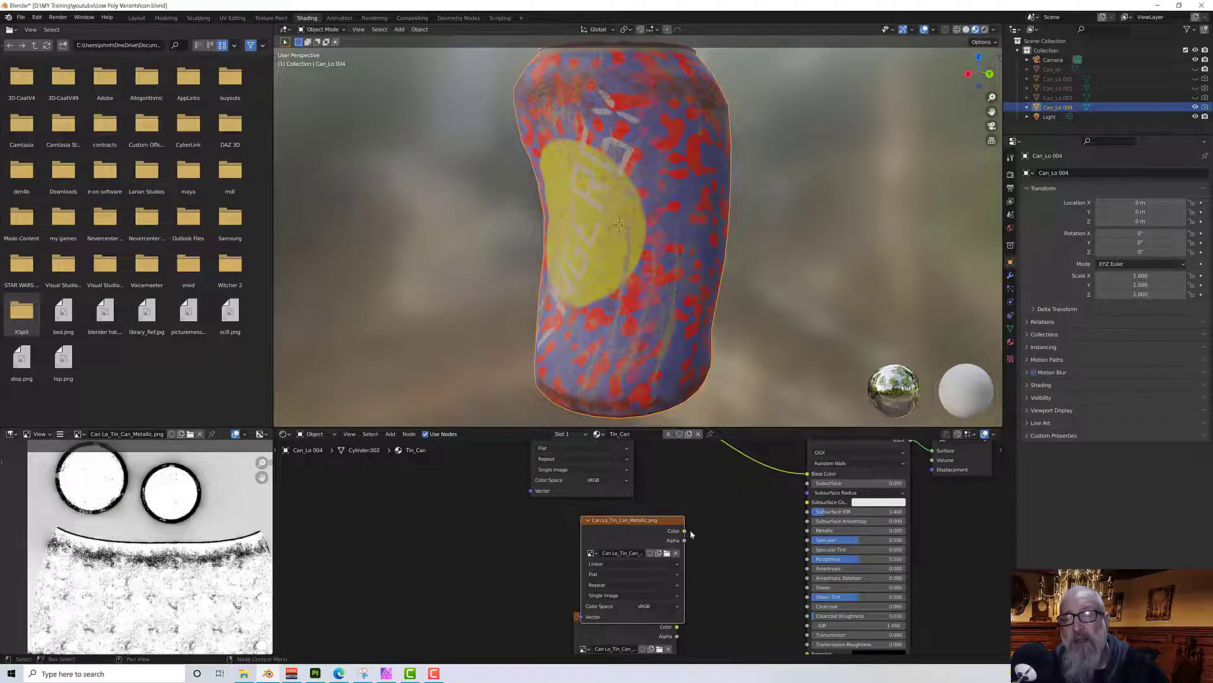
left_click_drag(686, 531, 807, 531)
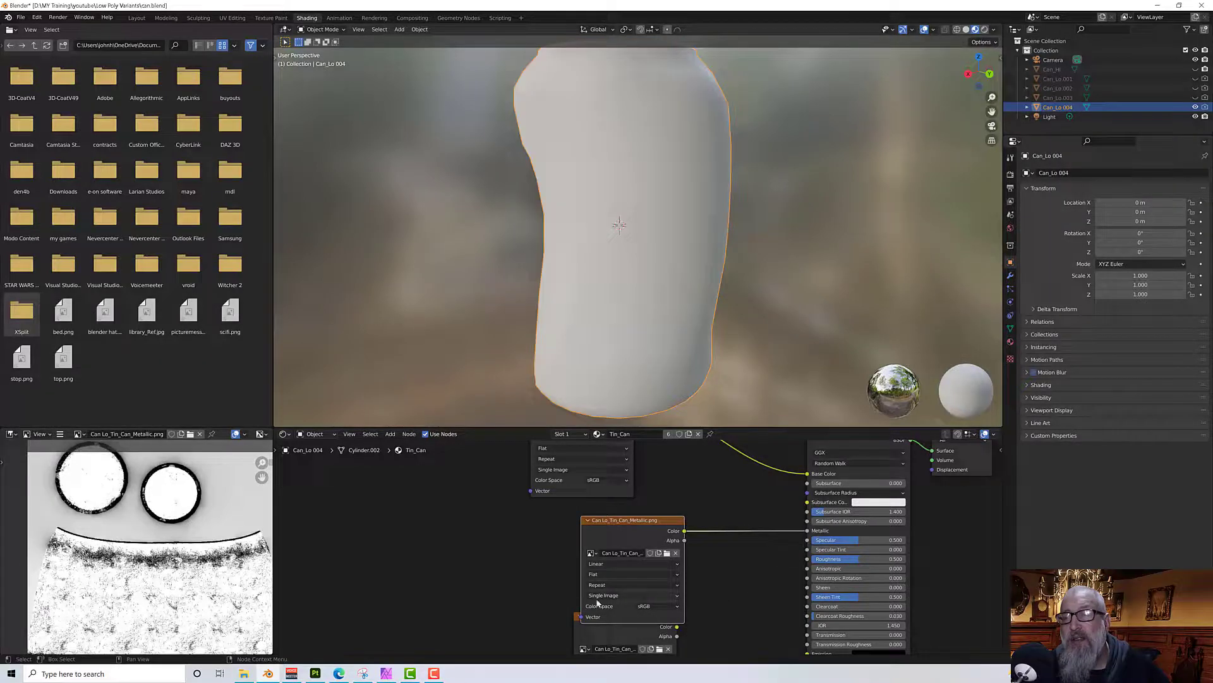
left_click(593, 628)
left_click_drag(592, 629, 597, 566)
left_click_drag(688, 565, 807, 559)
Connect the Normal image's color to the Normal Map node and set the image's color space to Non-Color.
middle_click_drag(766, 571, 741, 446)
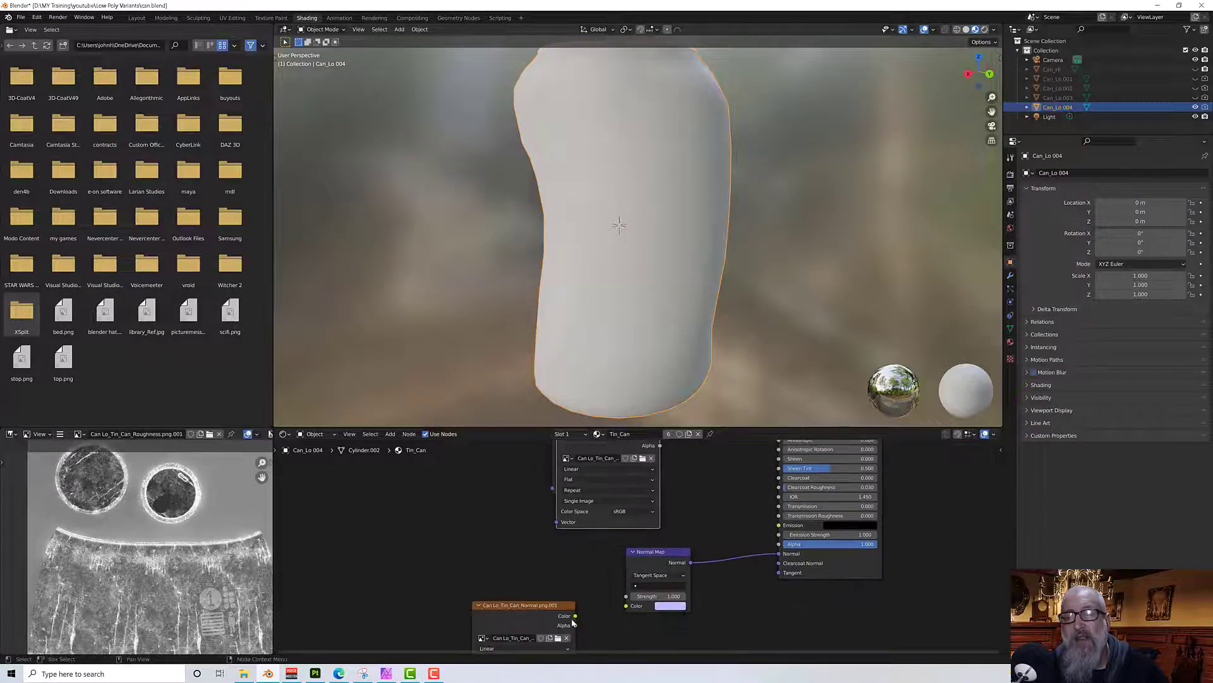
left_click_drag(575, 615, 626, 605)
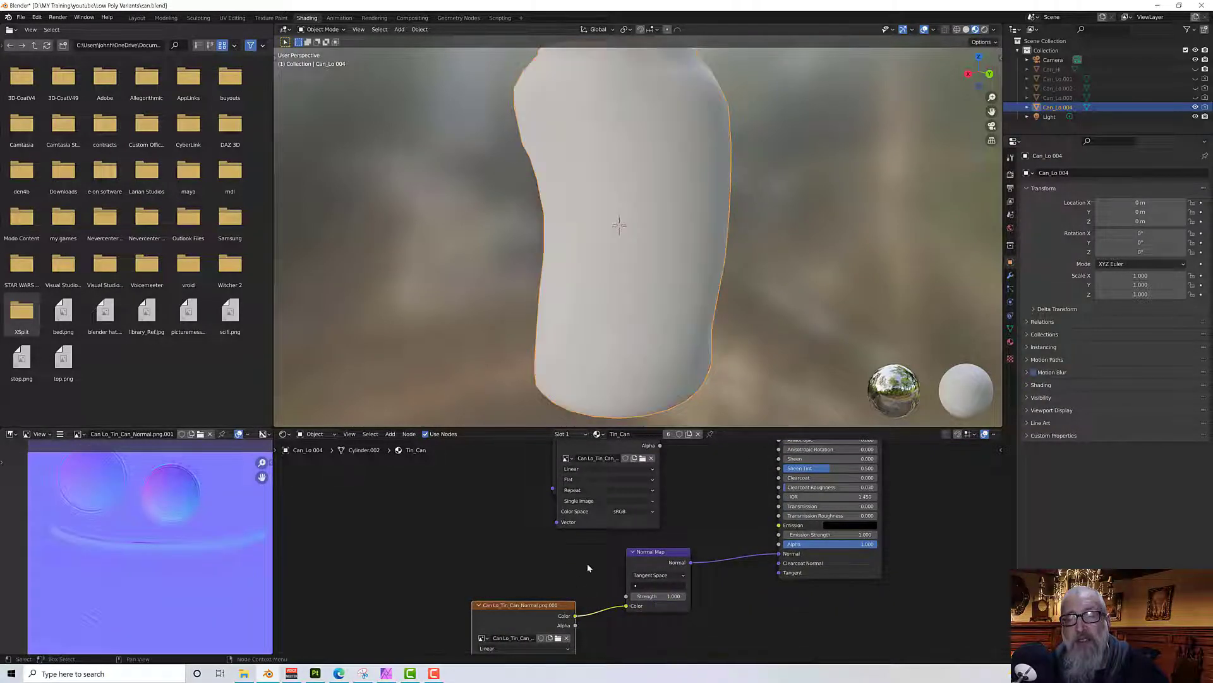
middle_click_drag(586, 563, 571, 498)
left_click(532, 594)
left_click(520, 592)
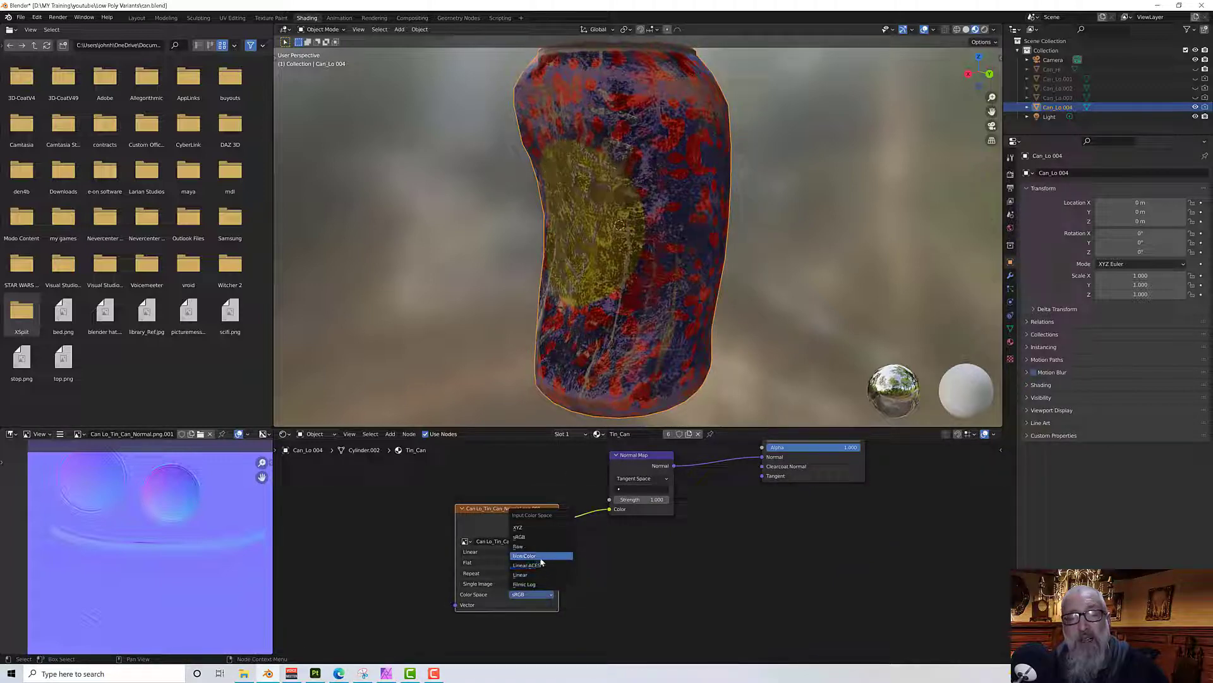
left_click(541, 556)
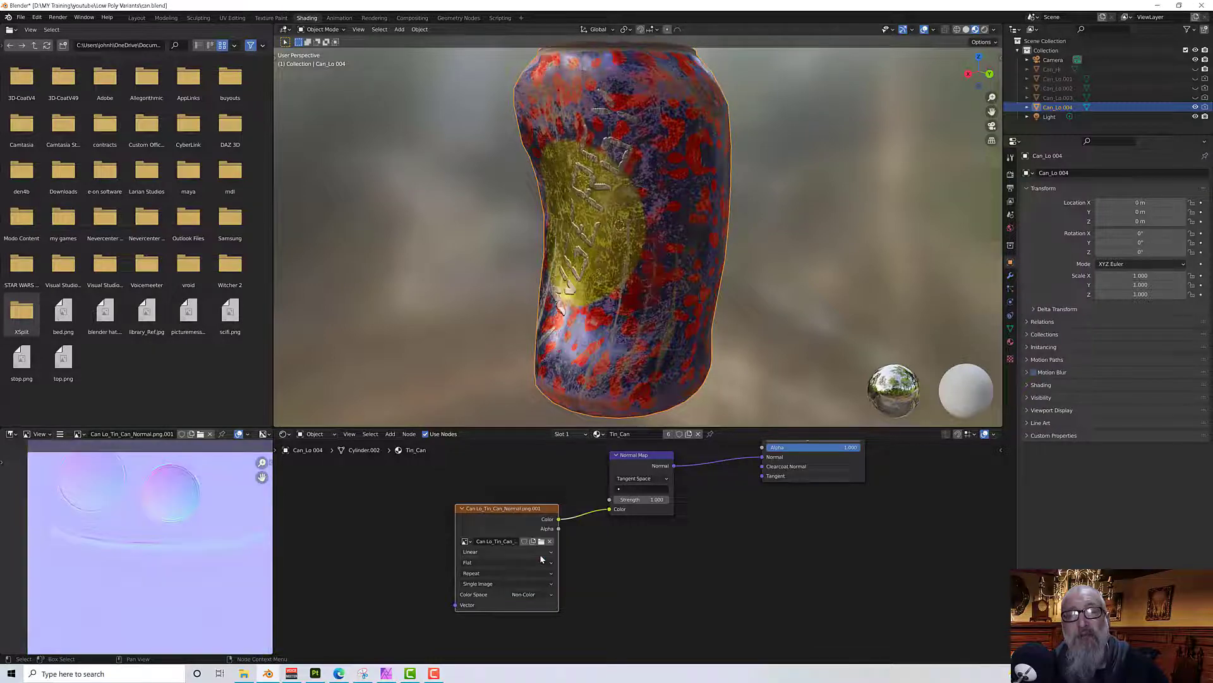
Show Can_Lo.001, hide Can_Lo.004 and inspect the new label textures on the visible can.
mouse_move(591, 253)
middle_mouse_down()
mouse_move(619, 319)
mouse_move(569, 305)
middle_mouse_up()
scroll(617, 319, "down", 3)
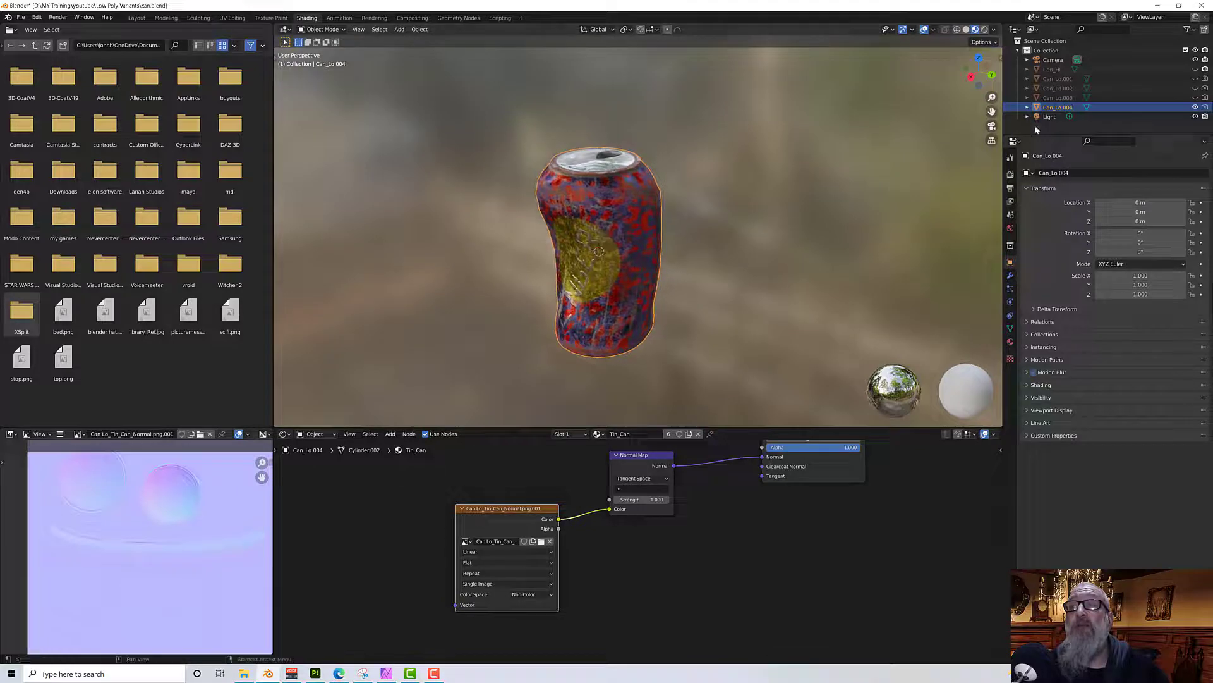
left_click(1195, 78)
middle_click_drag(824, 208, 806, 185)
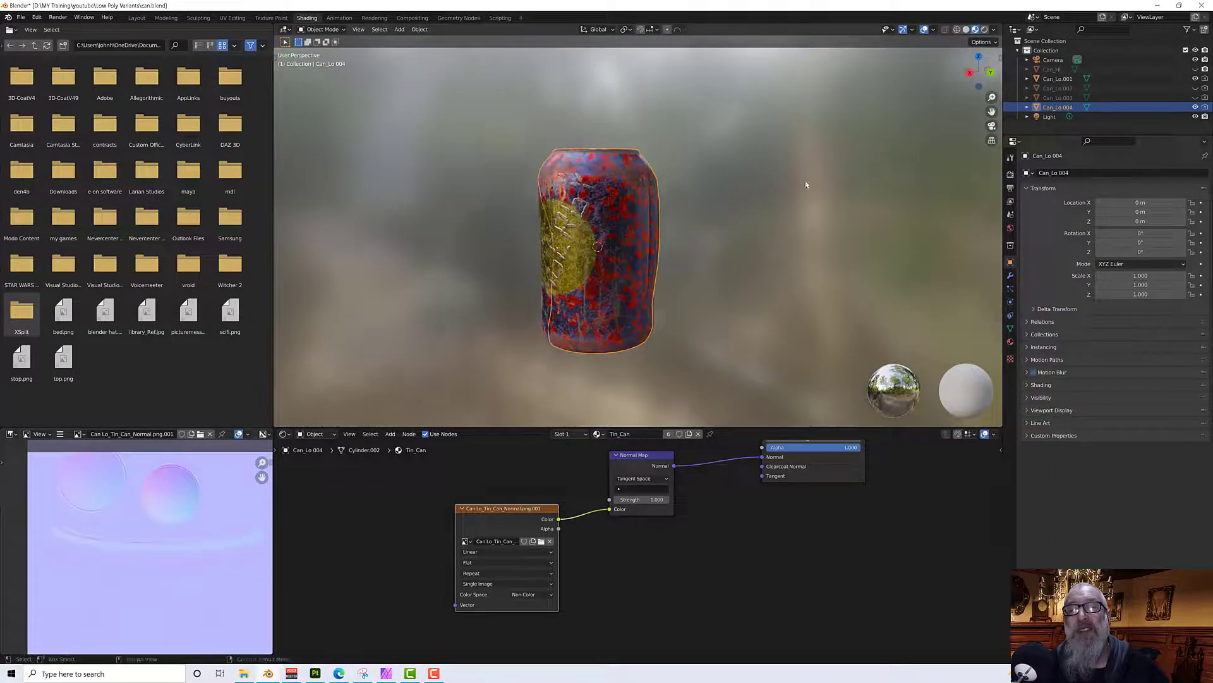
left_click(1195, 107)
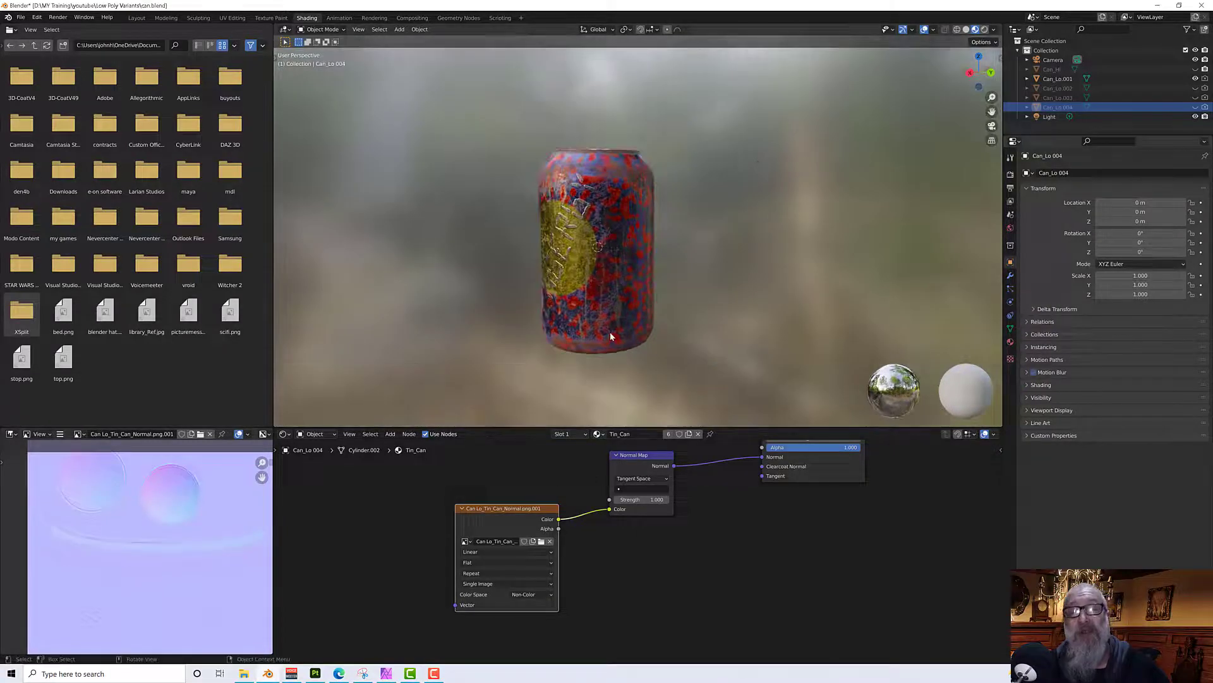
scroll(611, 334, "up", 3)
mouse_move(612, 331)
middle_mouse_down()
mouse_move(636, 287)
mouse_move(643, 304)
mouse_move(610, 307)
middle_mouse_up()
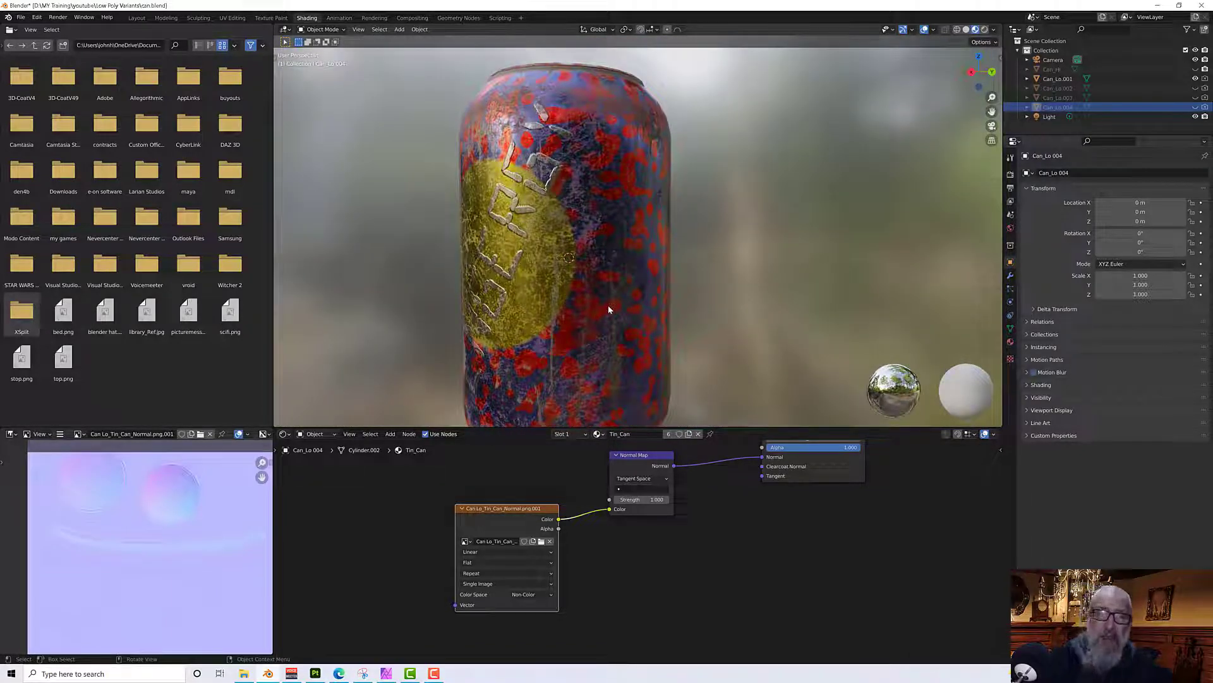
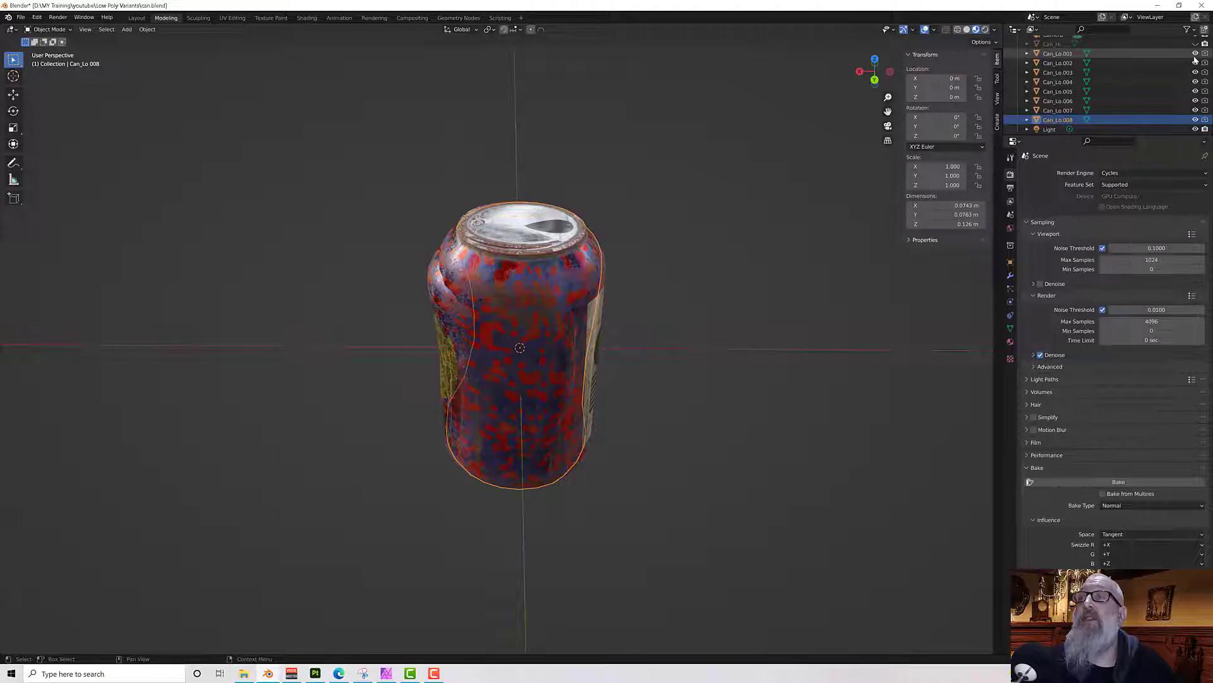
Hide Can_Lo.001 through Can_Lo.004 and select Can_Lo.005 through Can_Lo.008 together.
left_click_drag(1195, 56, 1197, 83)
left_click(1175, 91)
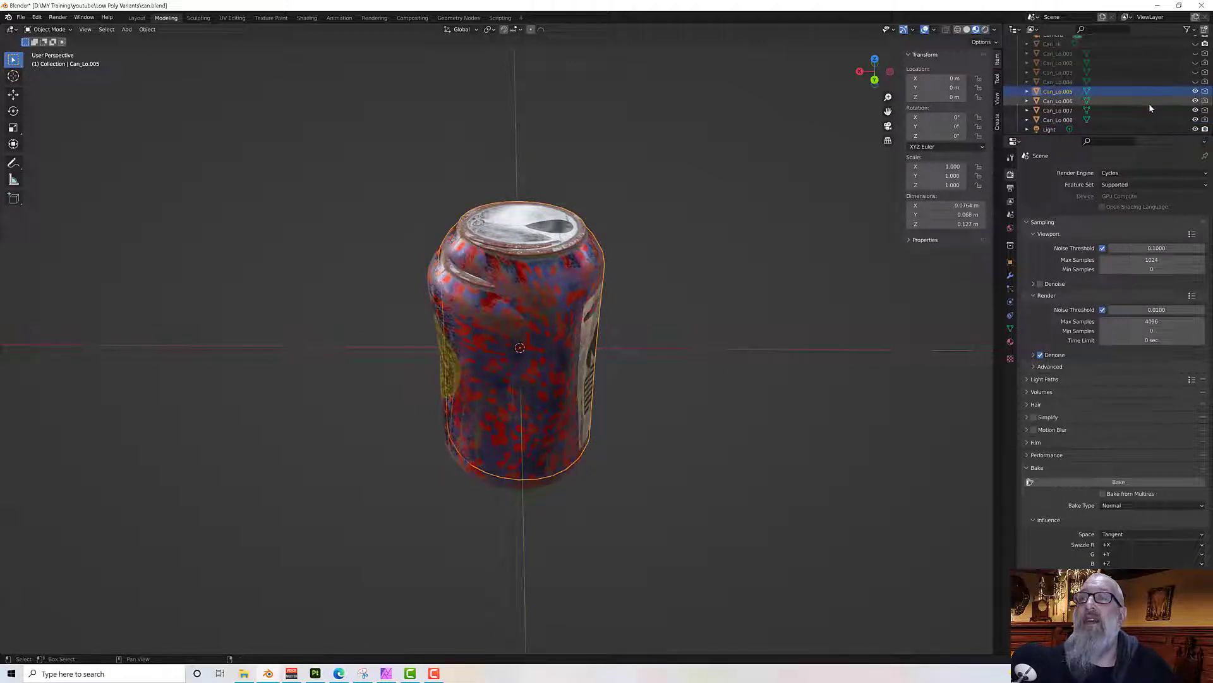
left_click(1149, 102, "ctrl")
left_click(1147, 110, "ctrl")
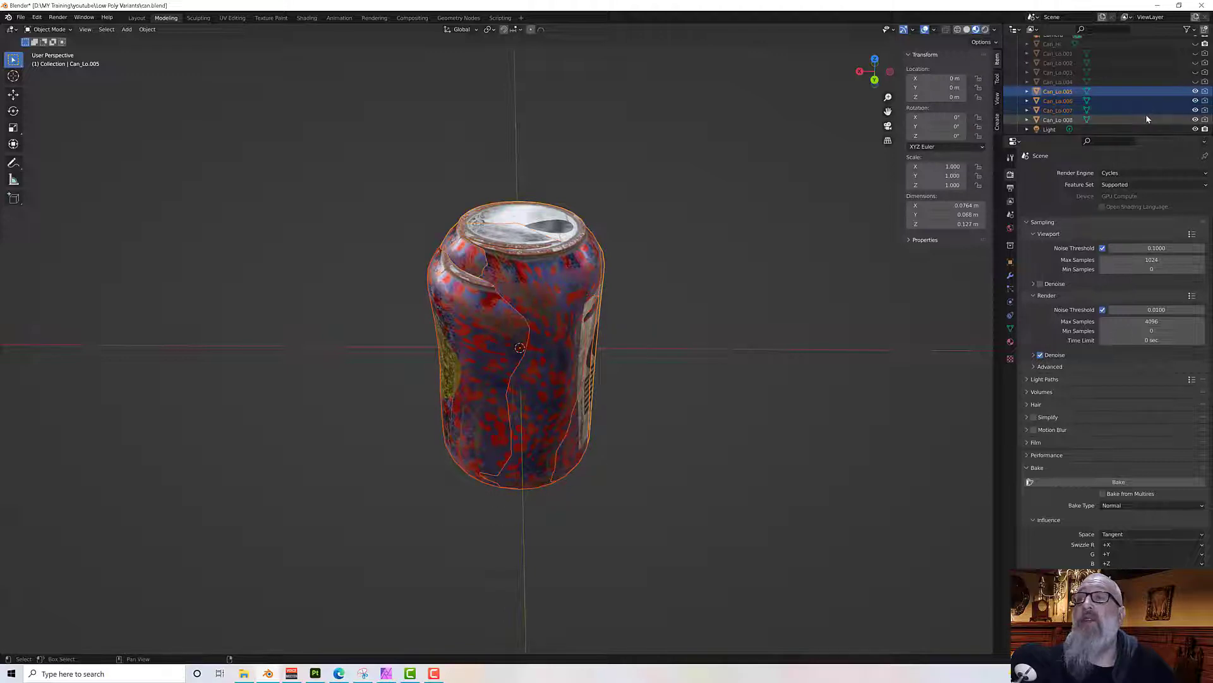
left_click(1145, 120, "ctrl")
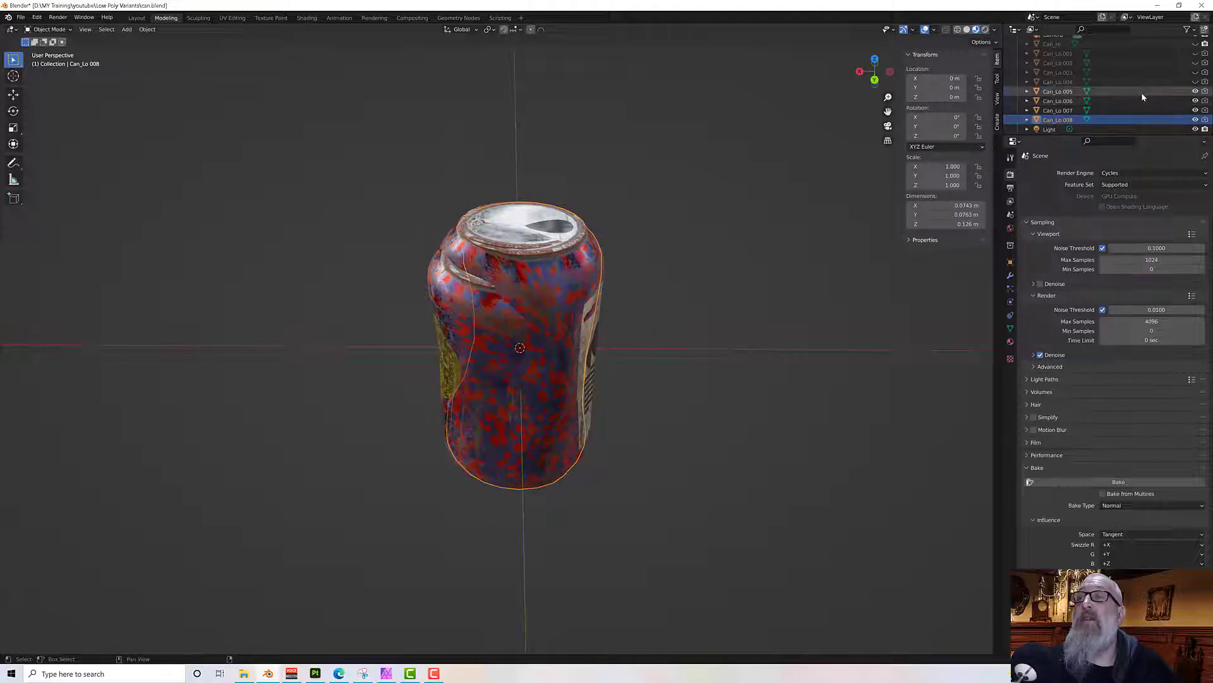
middle_click_drag(816, 328, 770, 339)
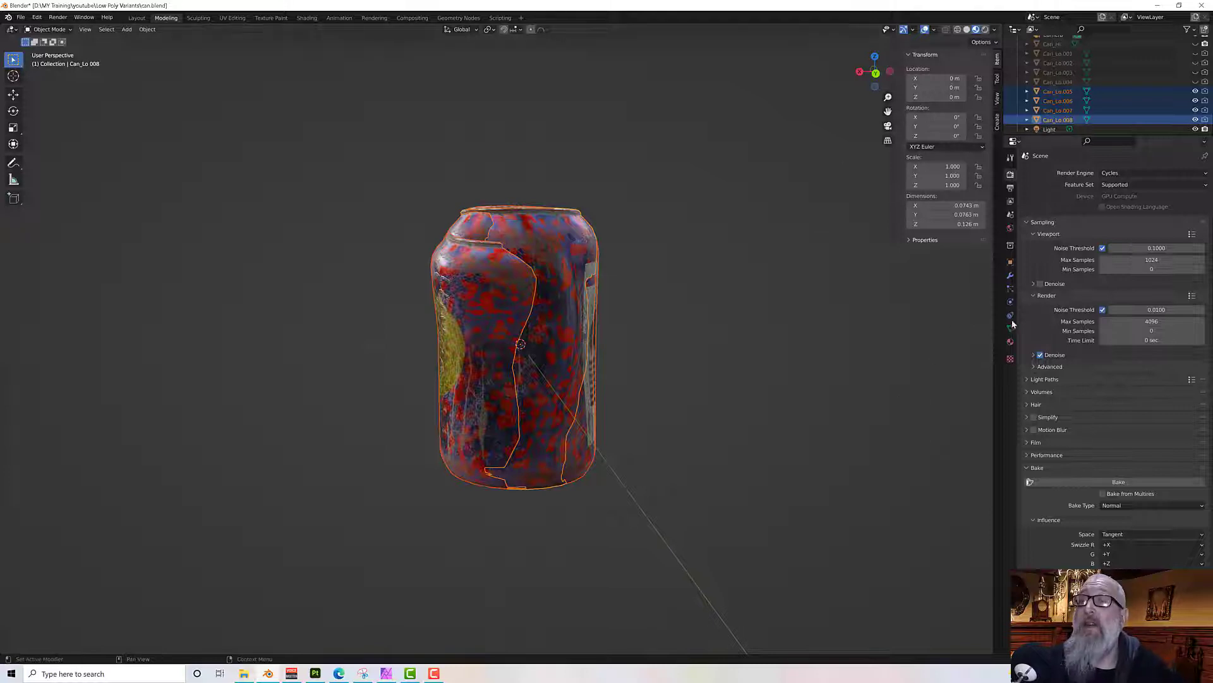
Remove the Tin_Can material slot from Can_Lo.008, Can_Lo.007 and Can_Lo.006, one can at a time.
left_click(1012, 343)
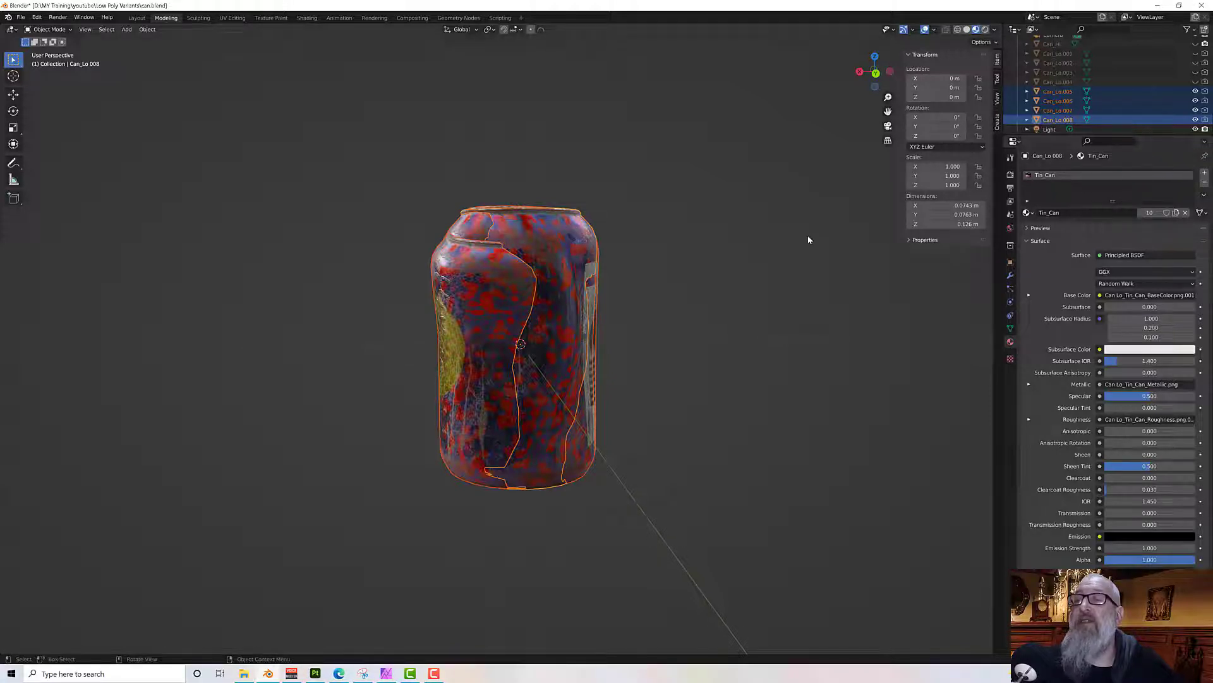
middle_click_drag(783, 249, 785, 278)
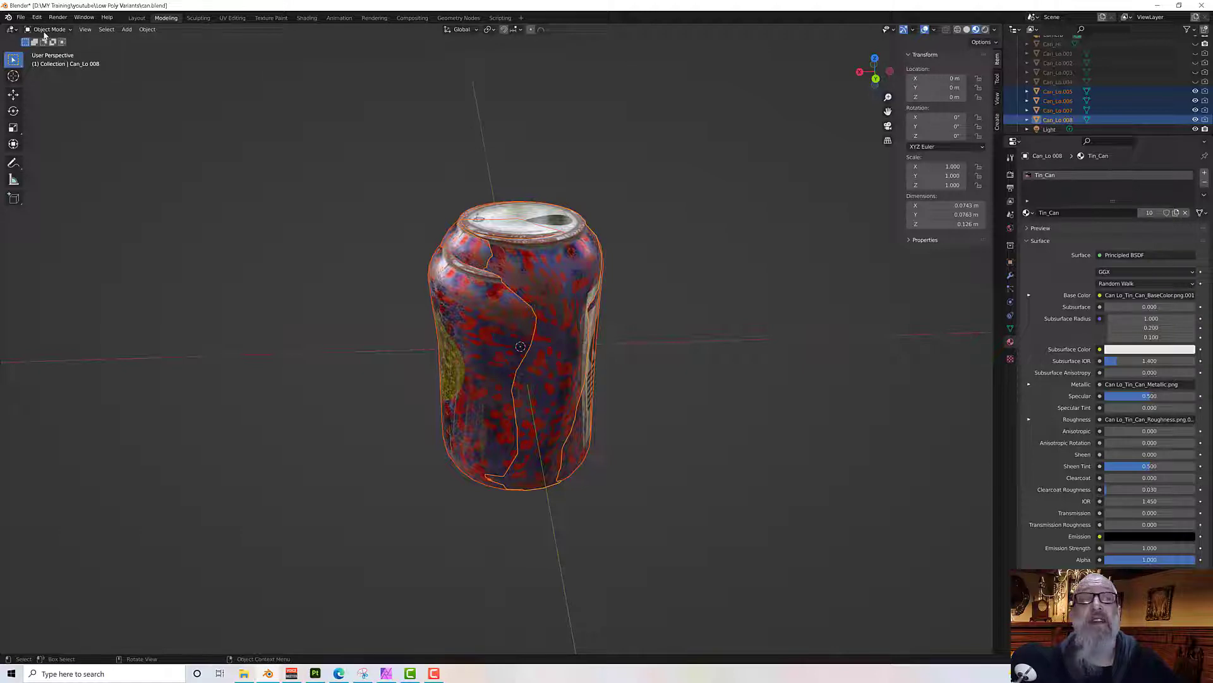
left_click(1205, 183)
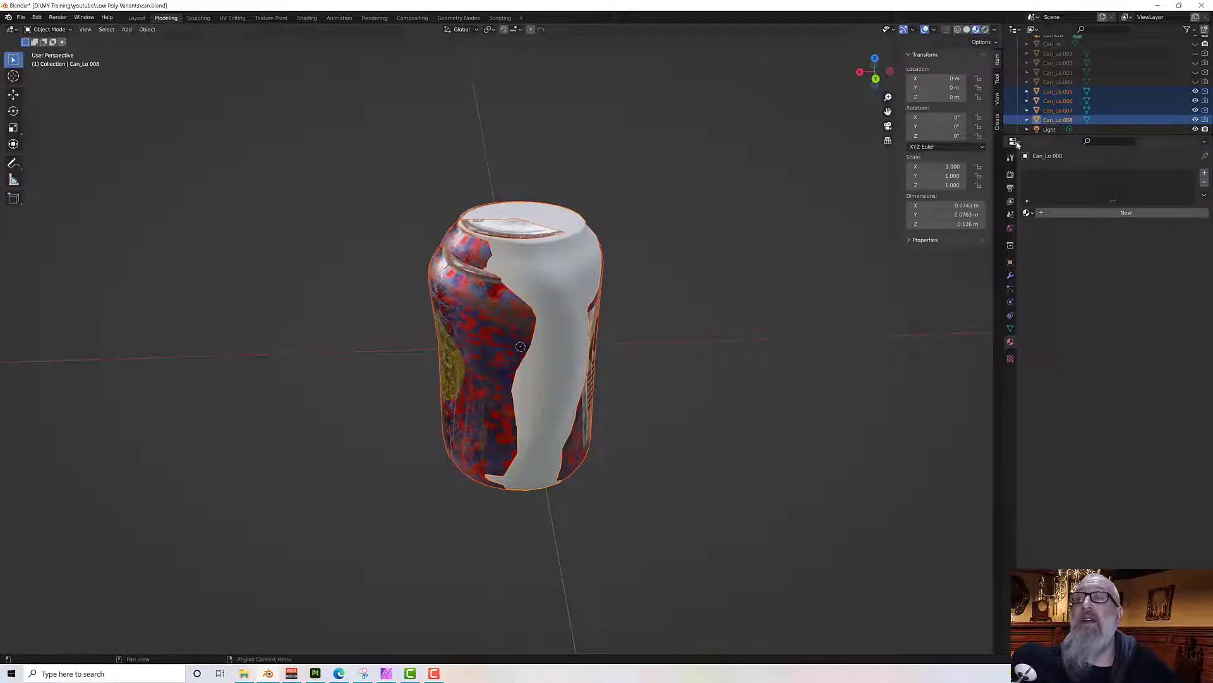
left_click(1061, 120)
left_click(1059, 111)
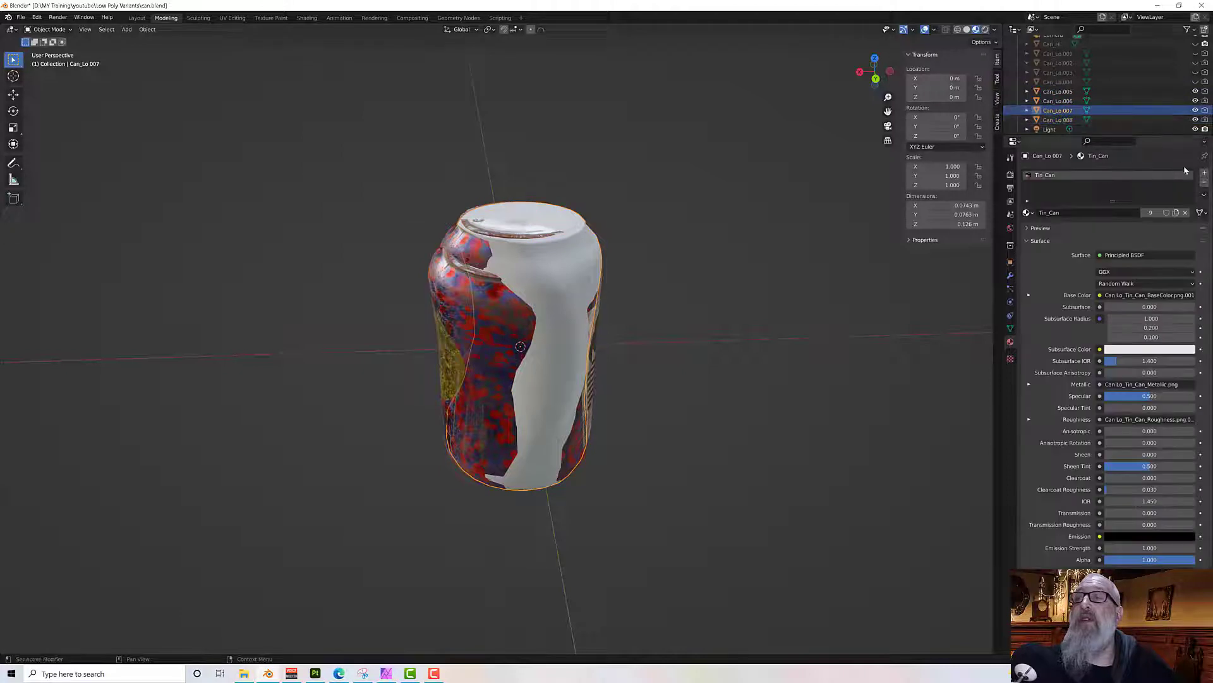
left_click(1205, 184)
left_click(1079, 102)
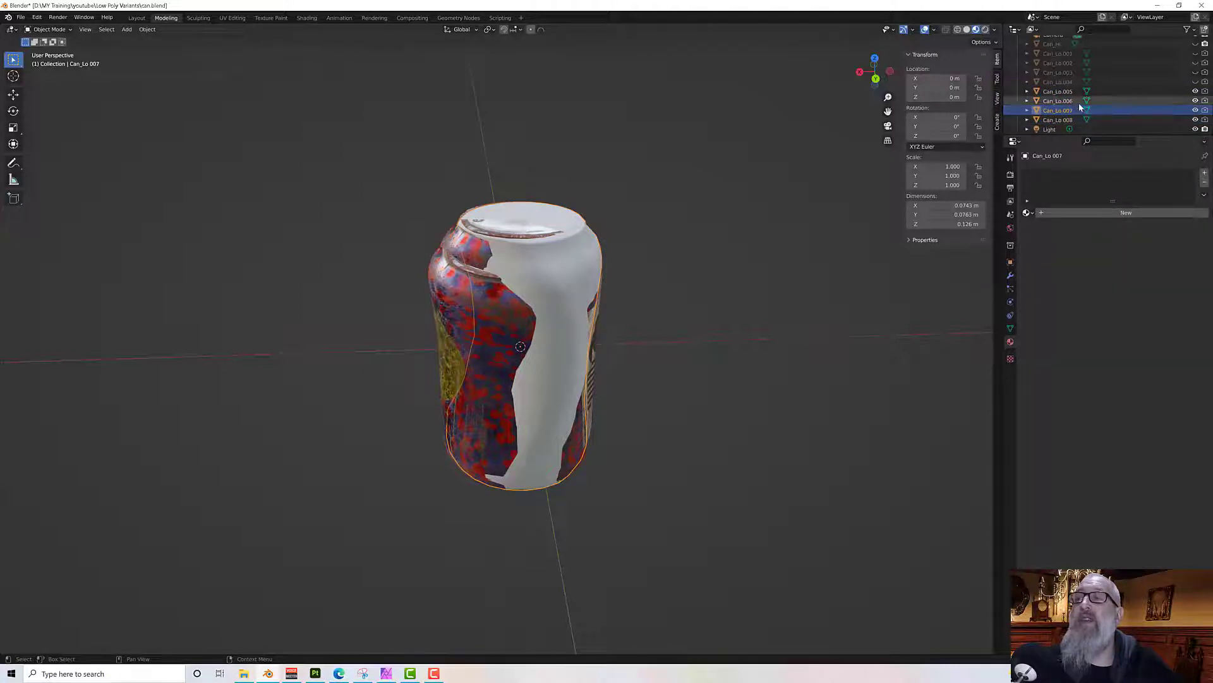
left_click(1205, 184)
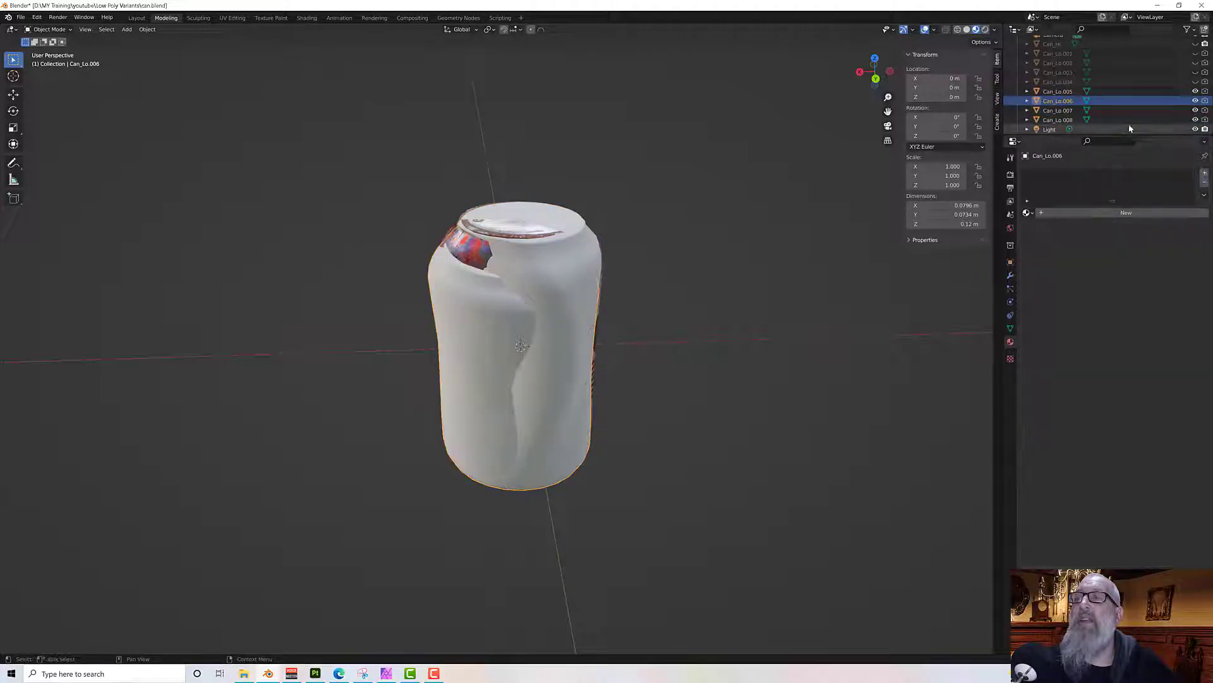
Remove the Tin_Can material slot from Can_Lo.005 as well.
left_click(1072, 91)
left_click(1073, 102)
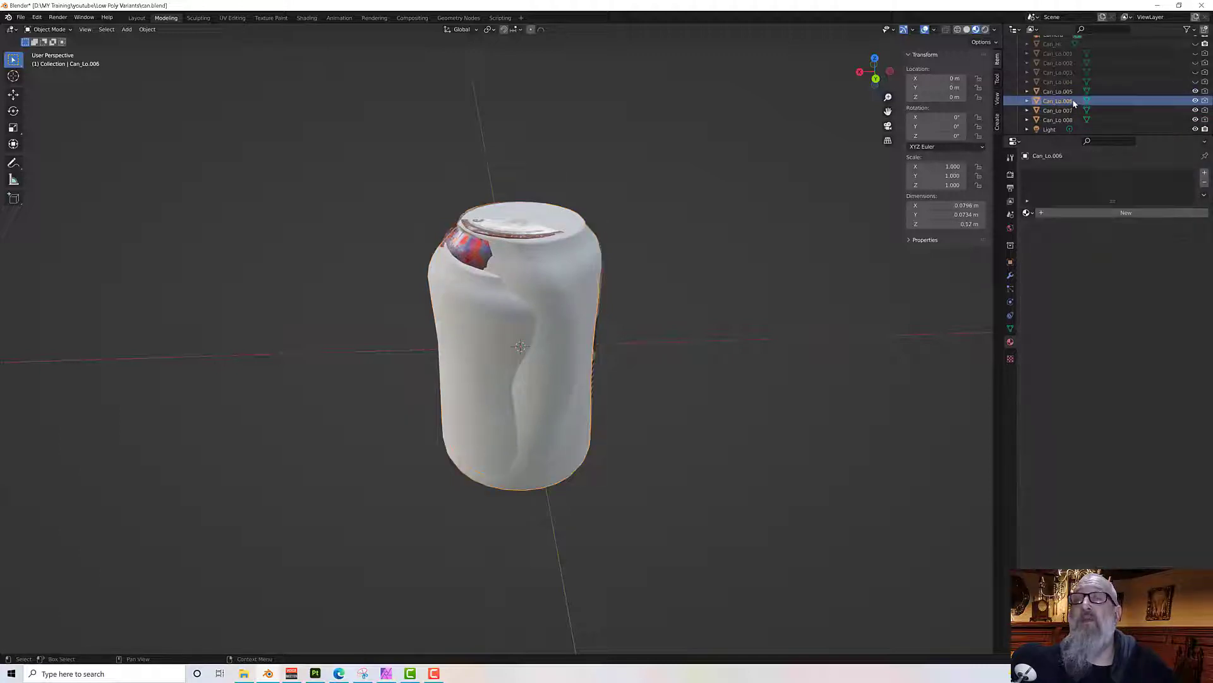
left_click(1073, 93)
left_click(1073, 100)
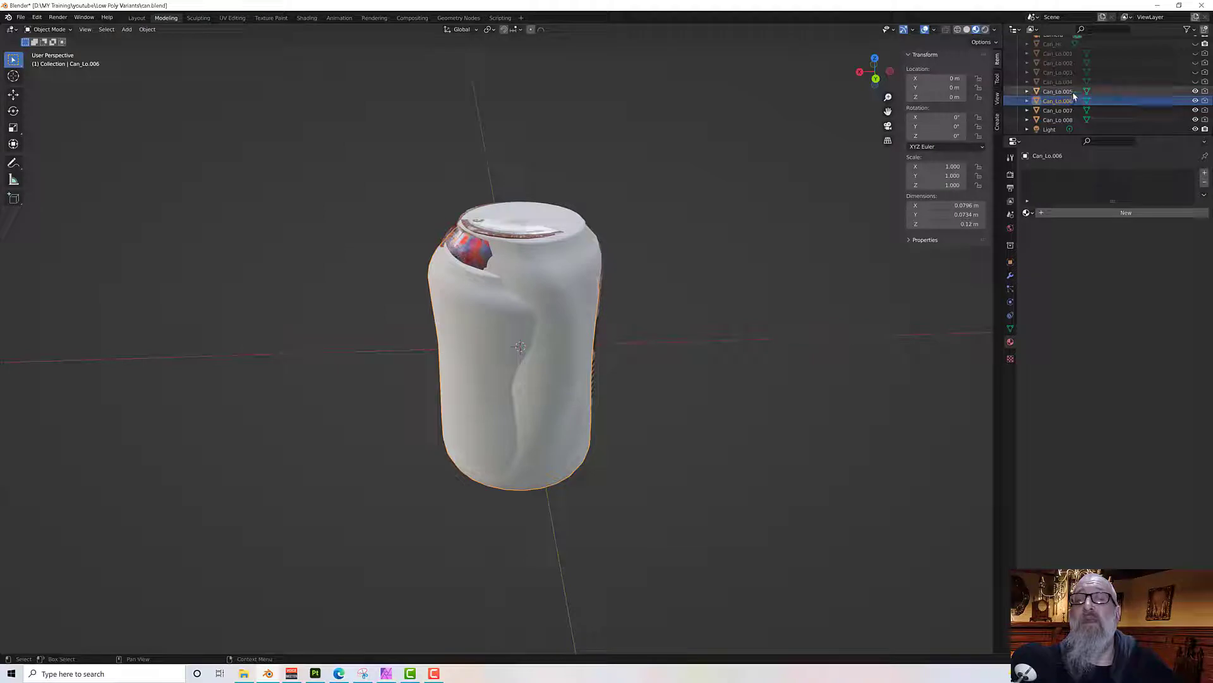
left_click(1073, 94)
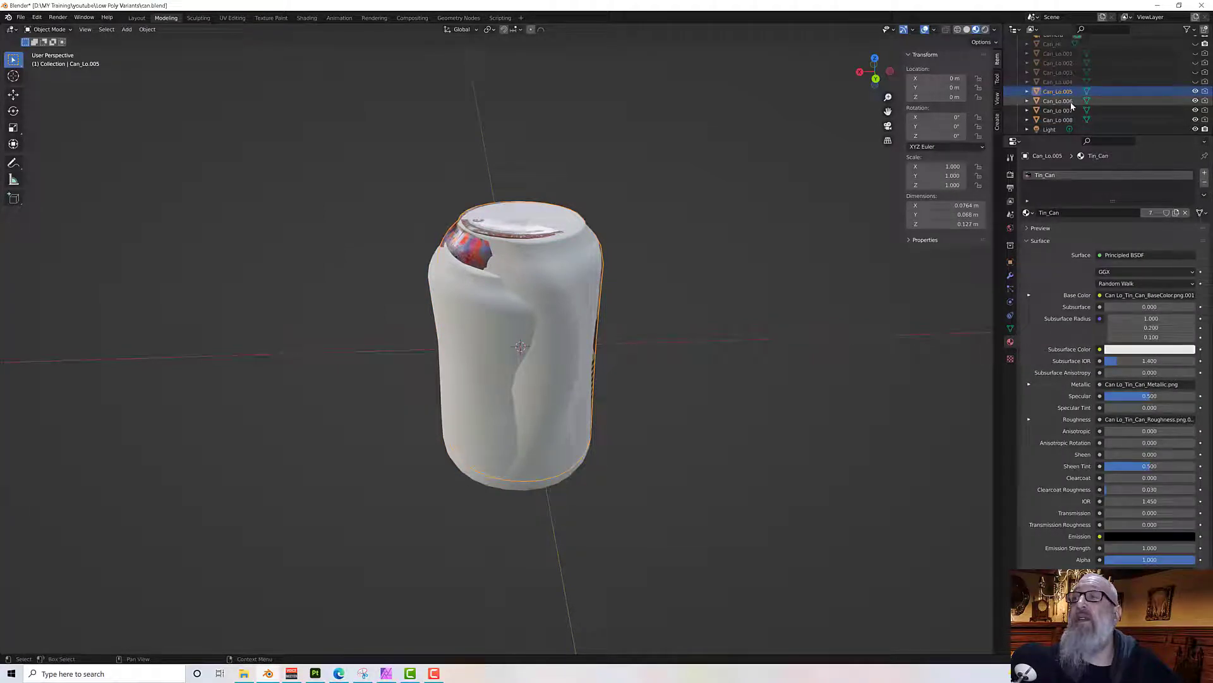
left_click(1205, 184)
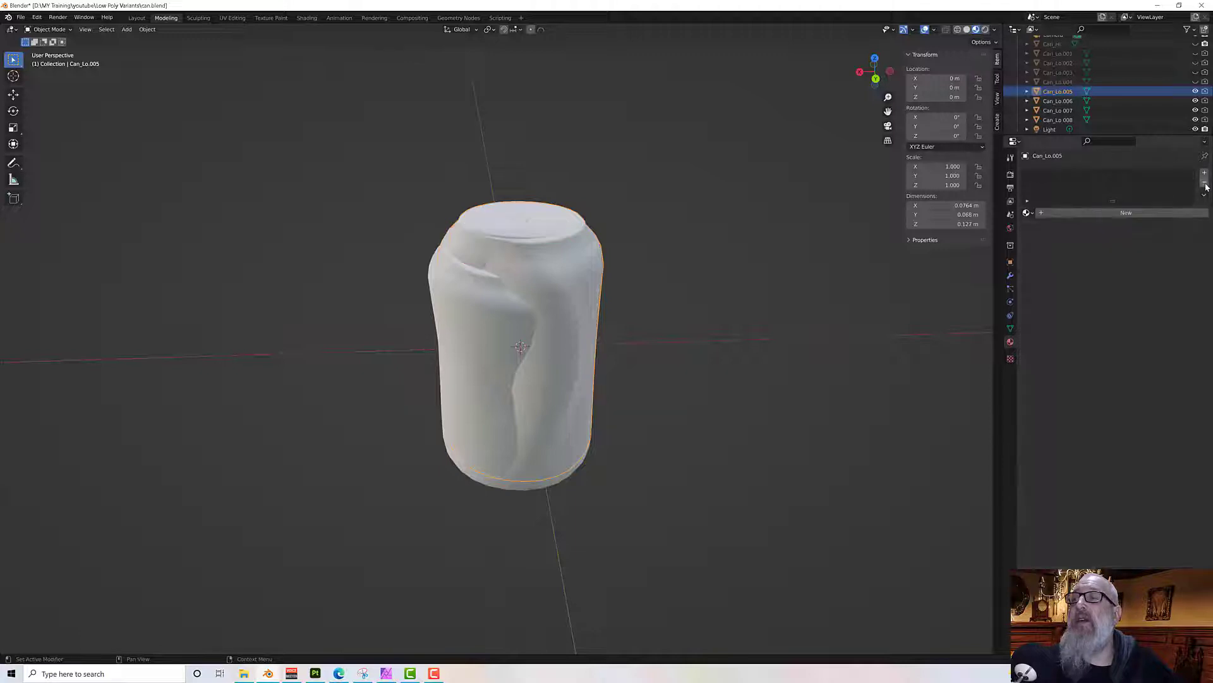
middle_click_drag(685, 268, 777, 279)
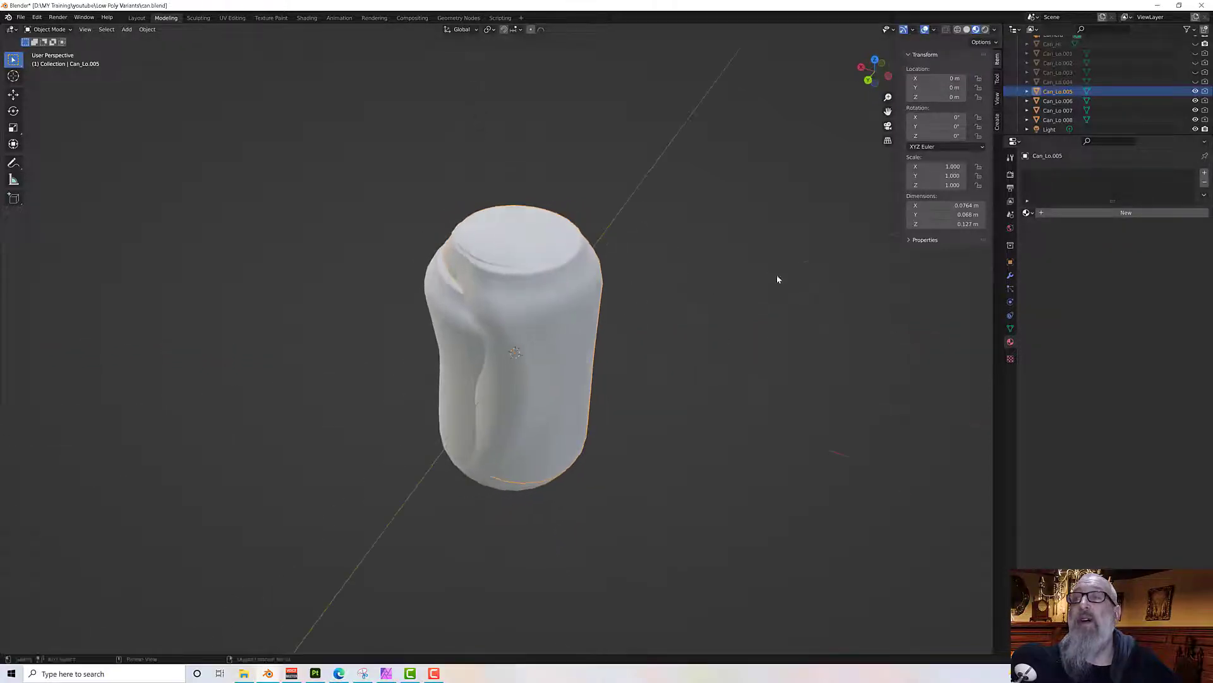
Check the material slots of Can_Lo.008 down to Can_Lo.005, and create a new material named Tin Can 2 on Can_Lo.005.
left_click(1059, 120)
left_click(1058, 112)
left_click(1059, 103)
left_click(1058, 95)
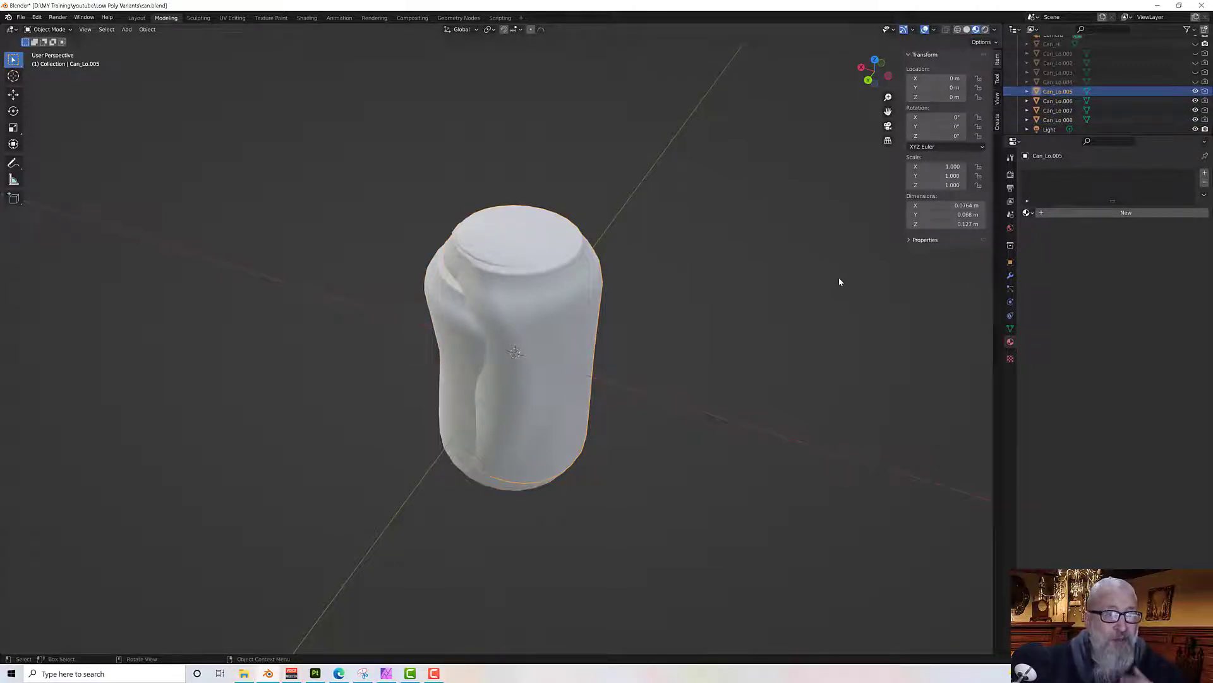
left_click(1106, 217)
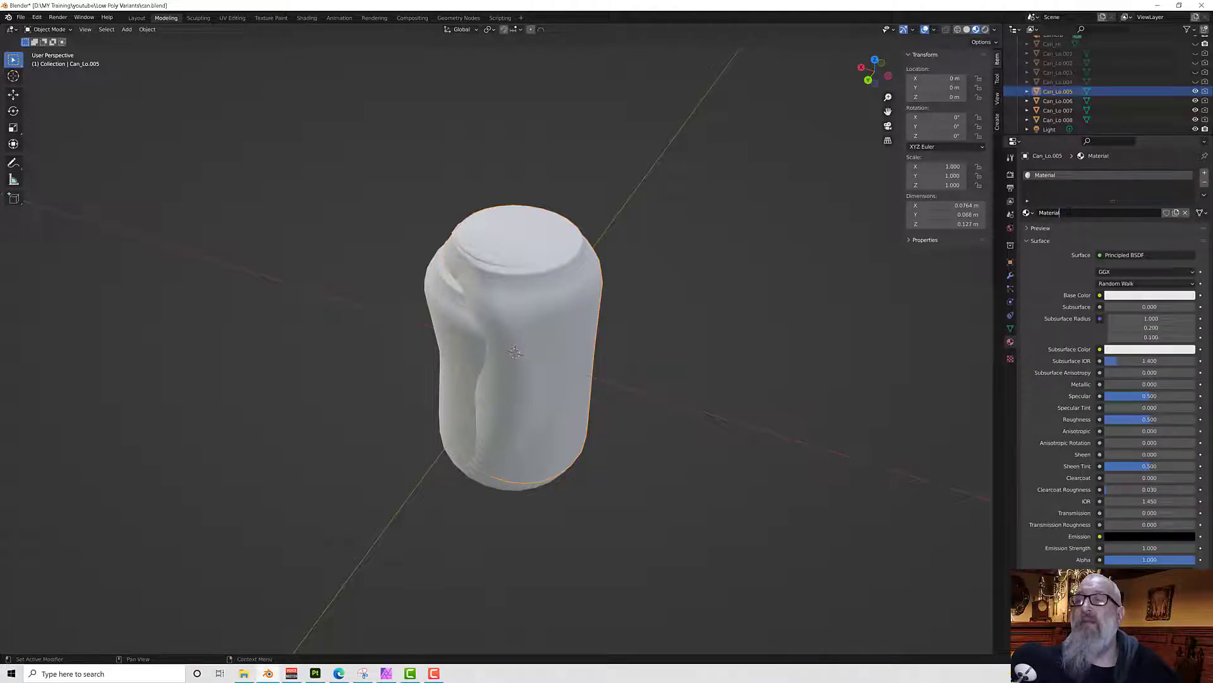
double_click(1069, 212)
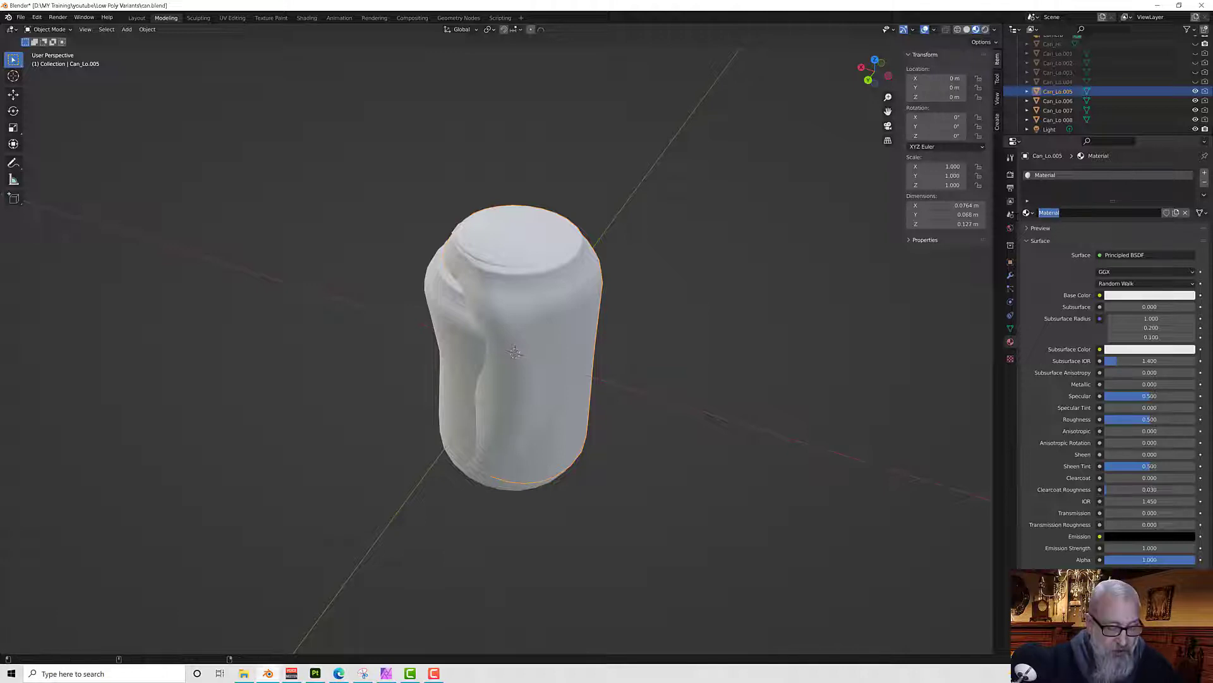
type("Tin Can")
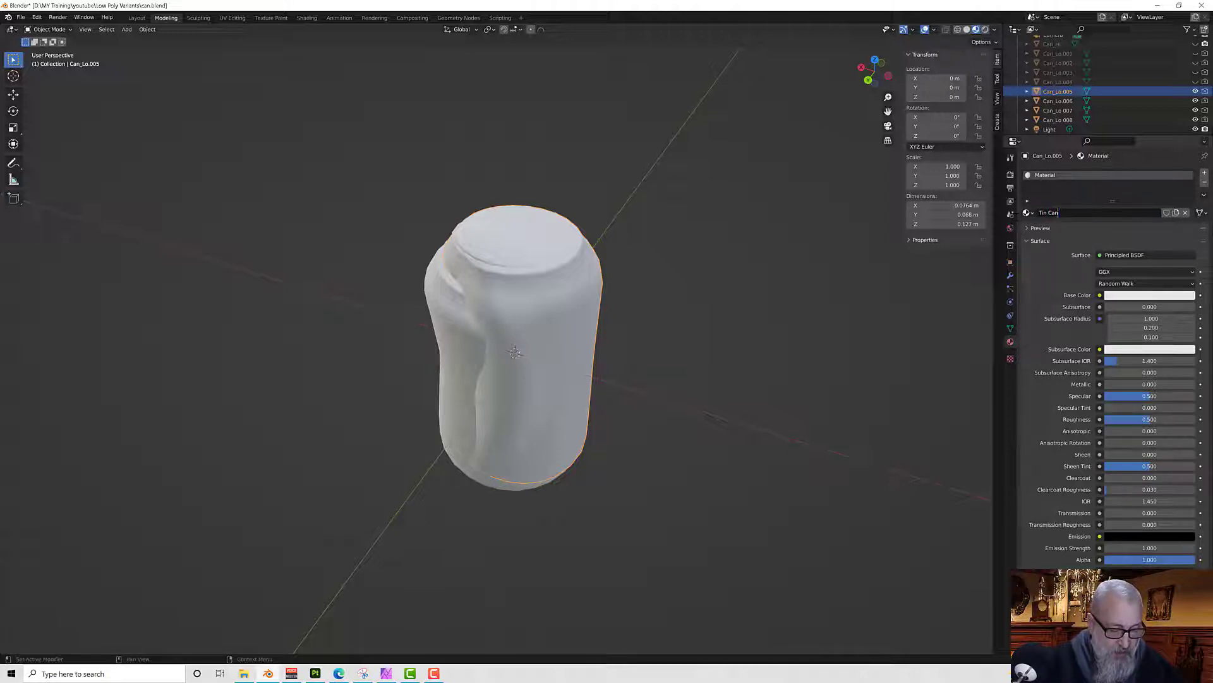
type(" 2")
key("Return")
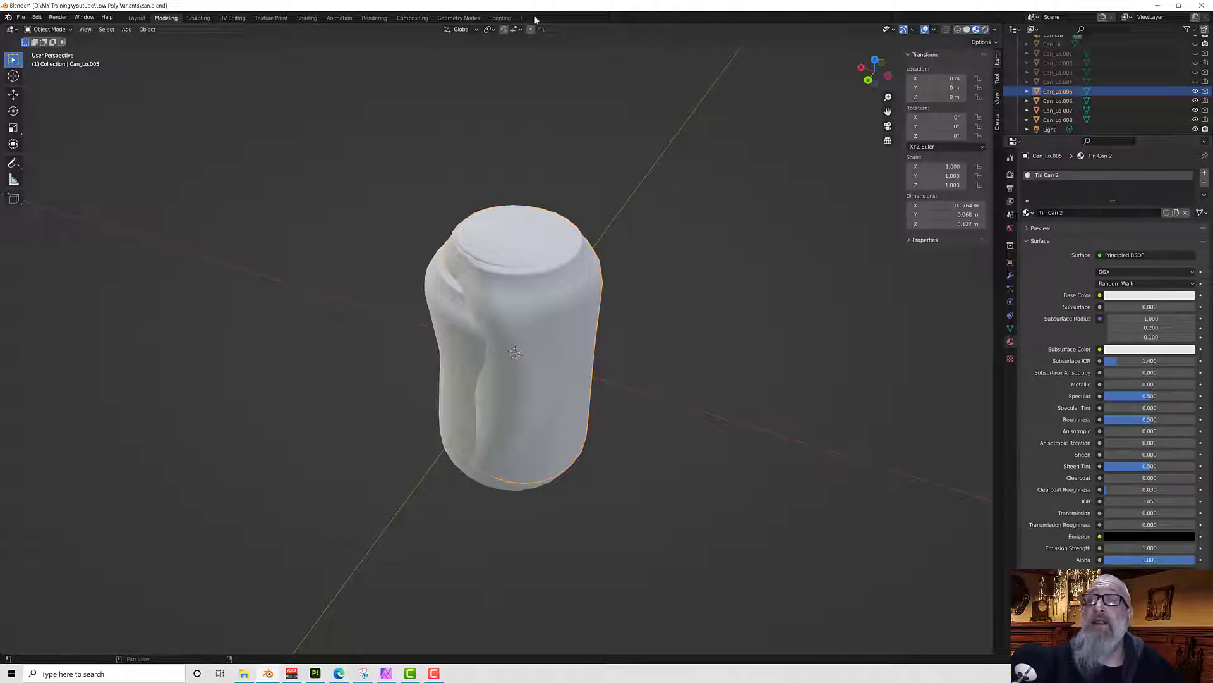
Switch to the Shading workspace and bring Can Lo_Tin_Can_BaseColor.png from the Can folder into the Tin Can 2 node graph.
left_click(307, 18)
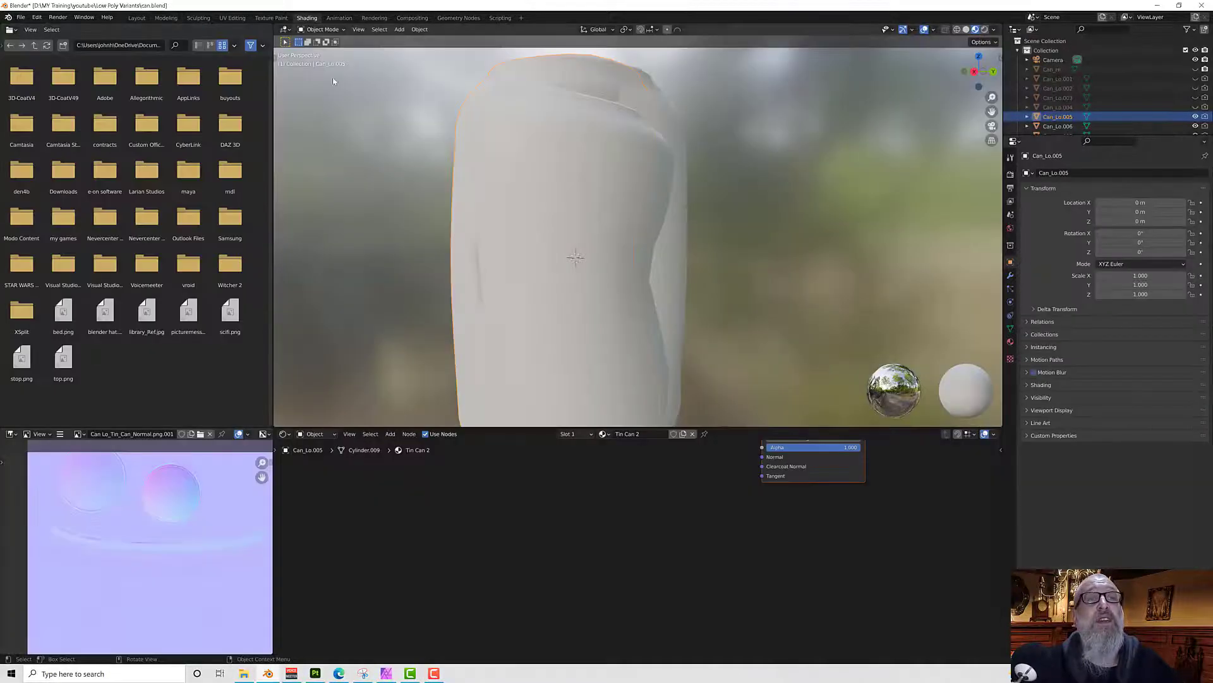
mouse_move(244, 673)
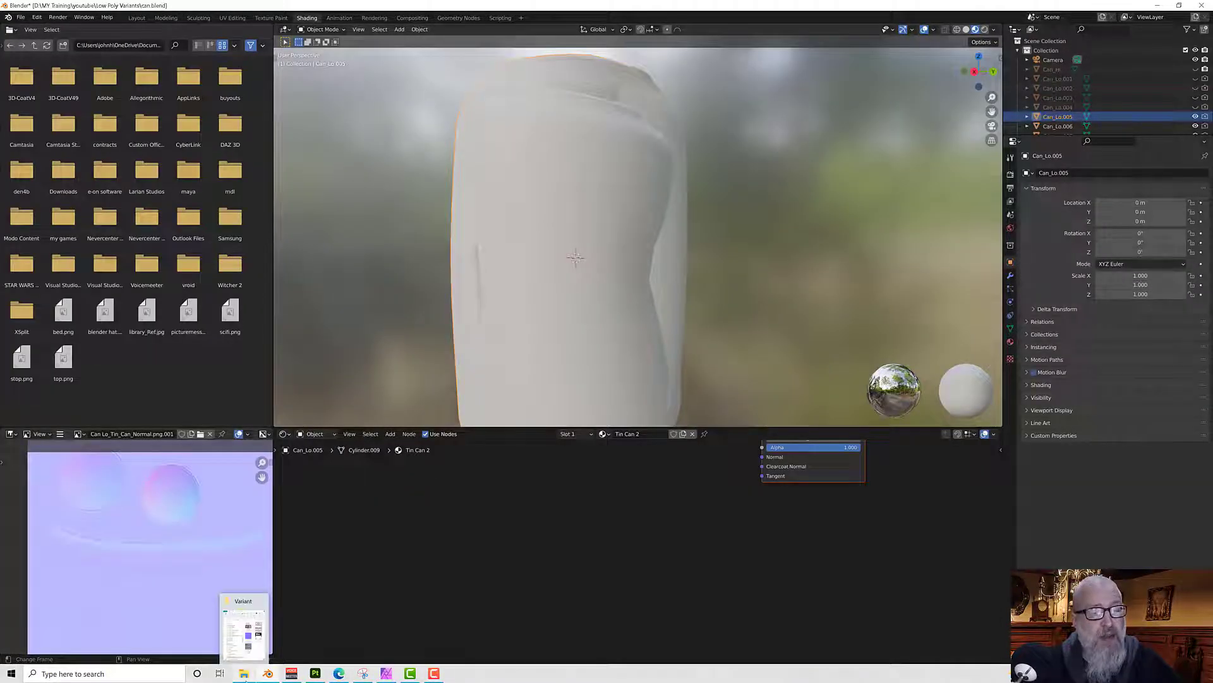
left_click(244, 626)
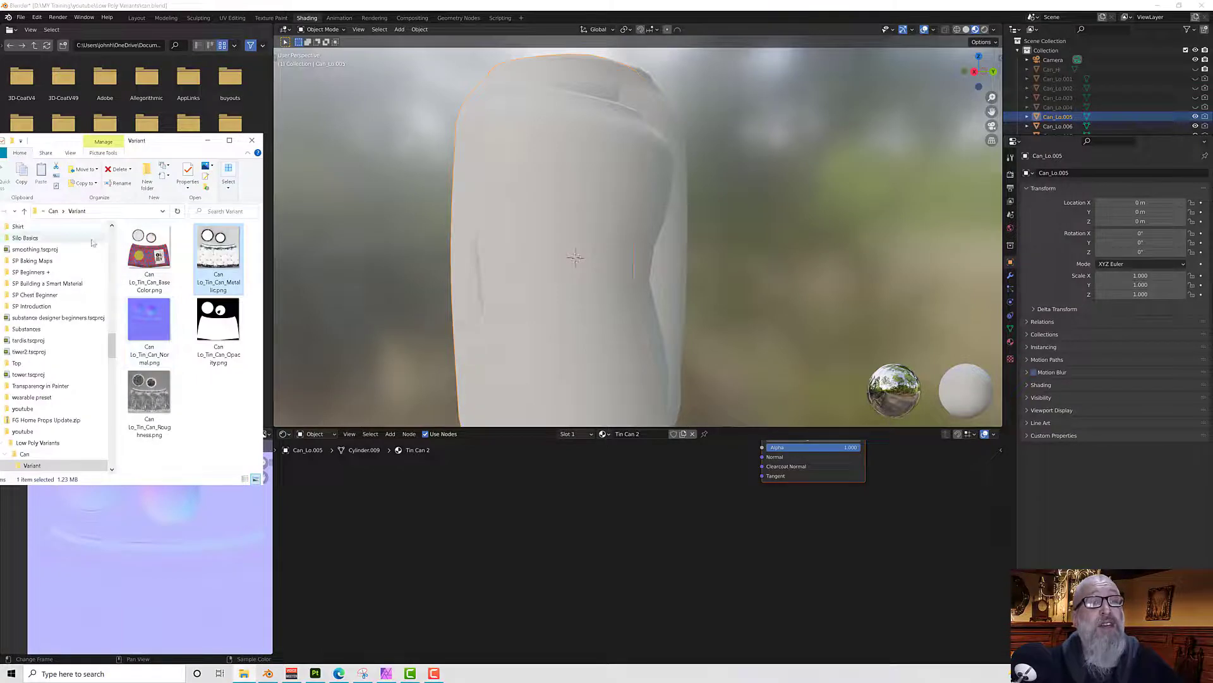
left_click(54, 211)
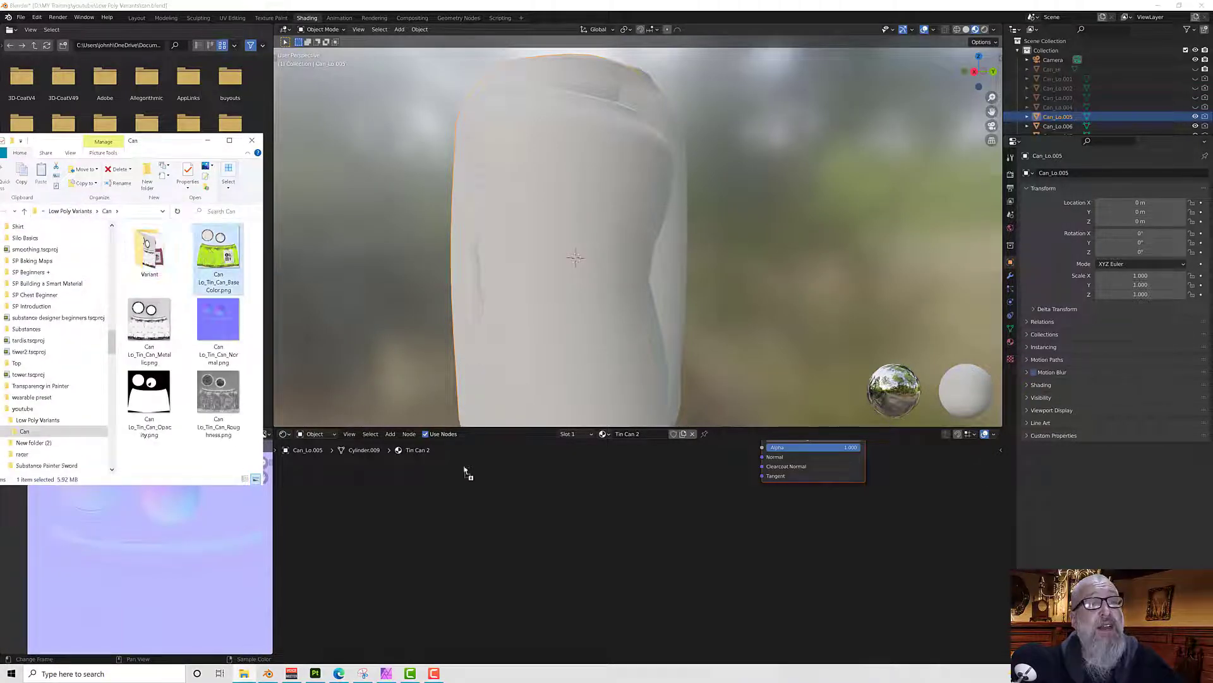
left_click_drag(566, 476, 572, 479)
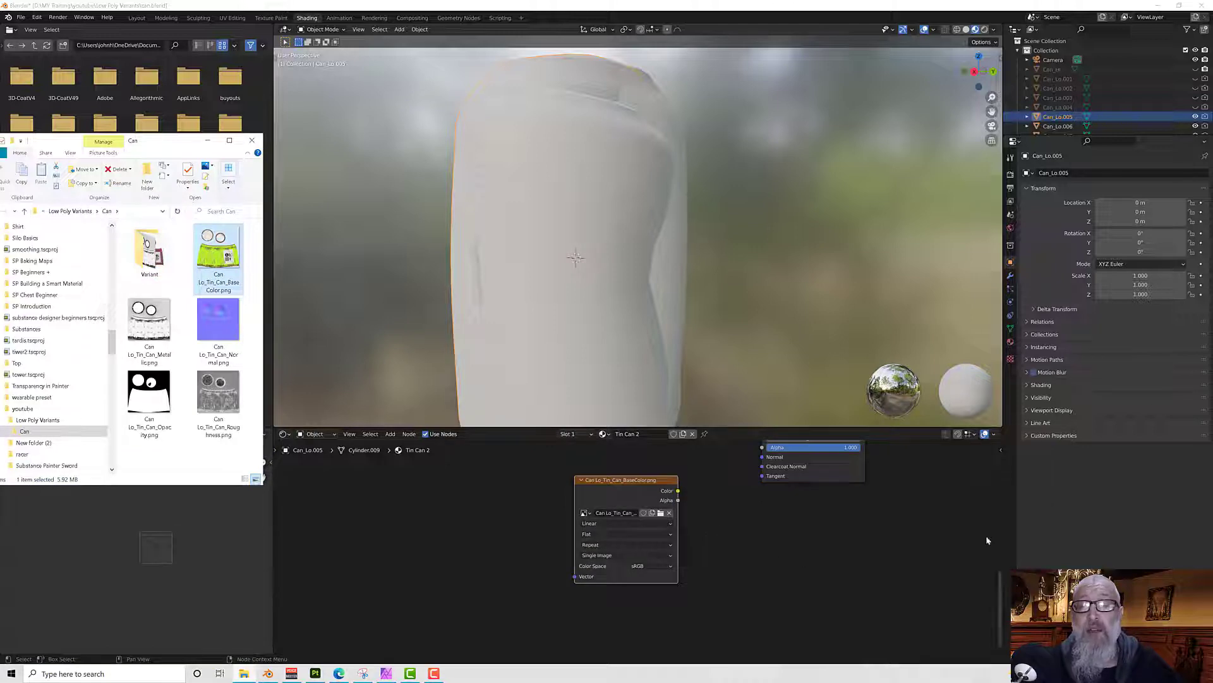
Enlarge the node editor, place the BaseColor image beside the Principled BSDF and connect its color to Base Color.
left_click(1002, 591)
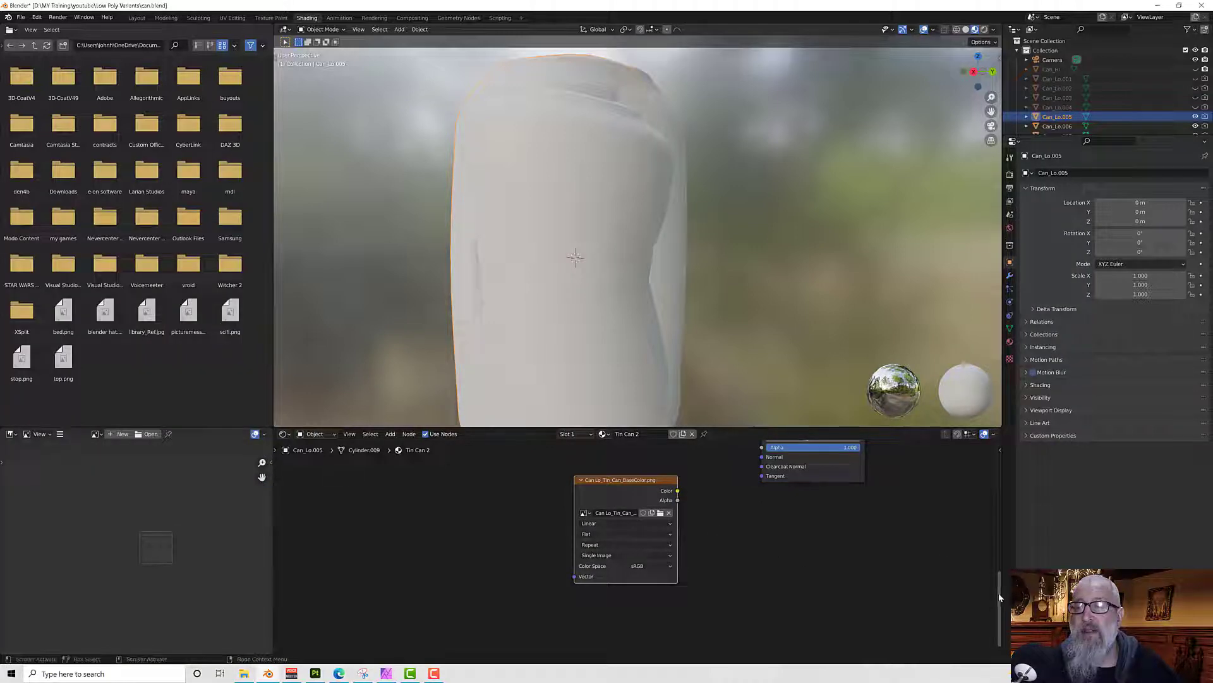
left_click_drag(1001, 591, 1000, 534)
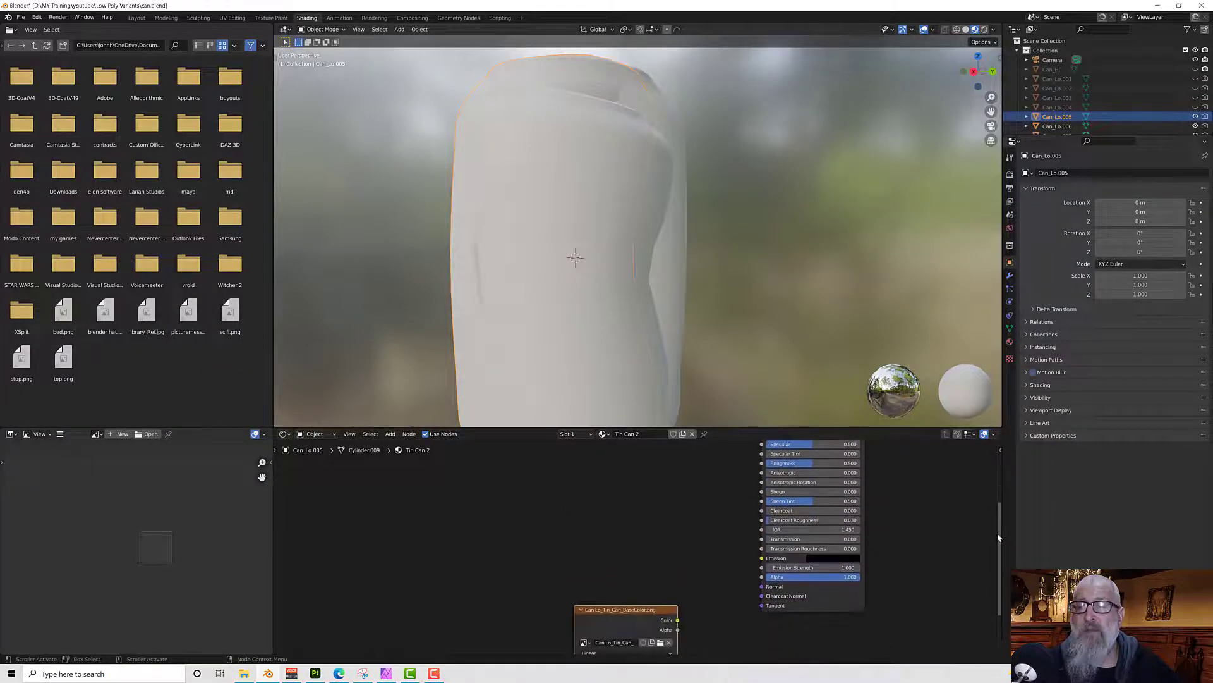
left_click_drag(647, 605, 671, 465)
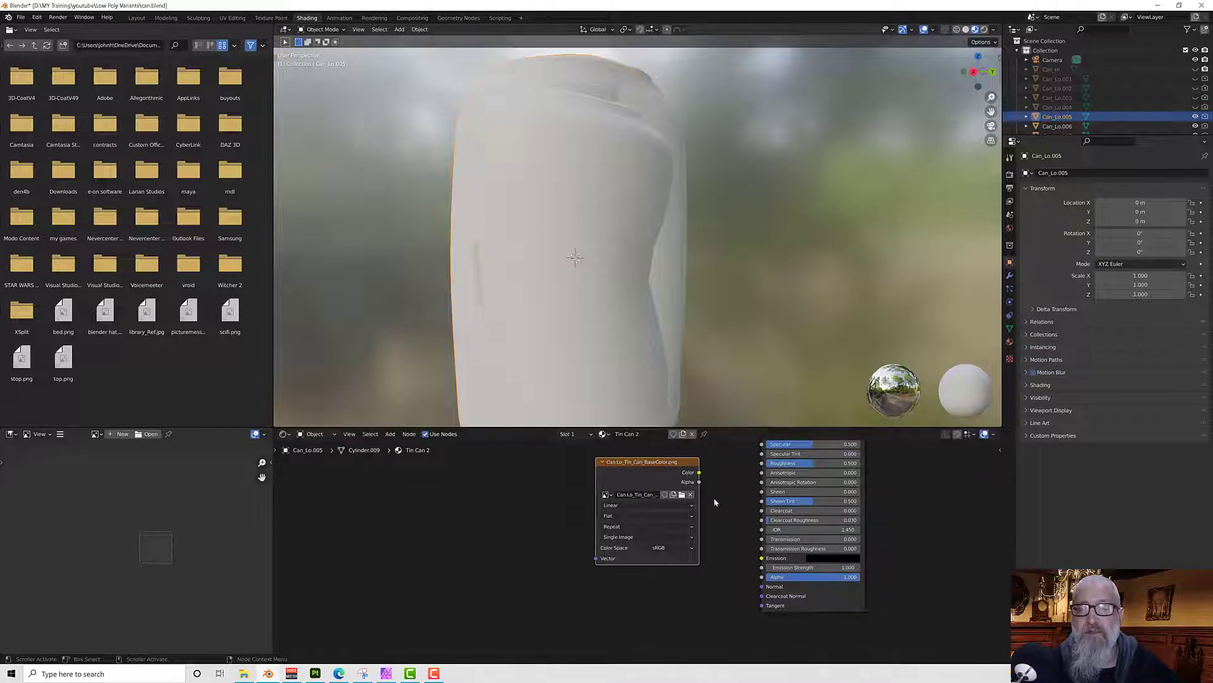
left_click_drag(717, 428, 716, 182)
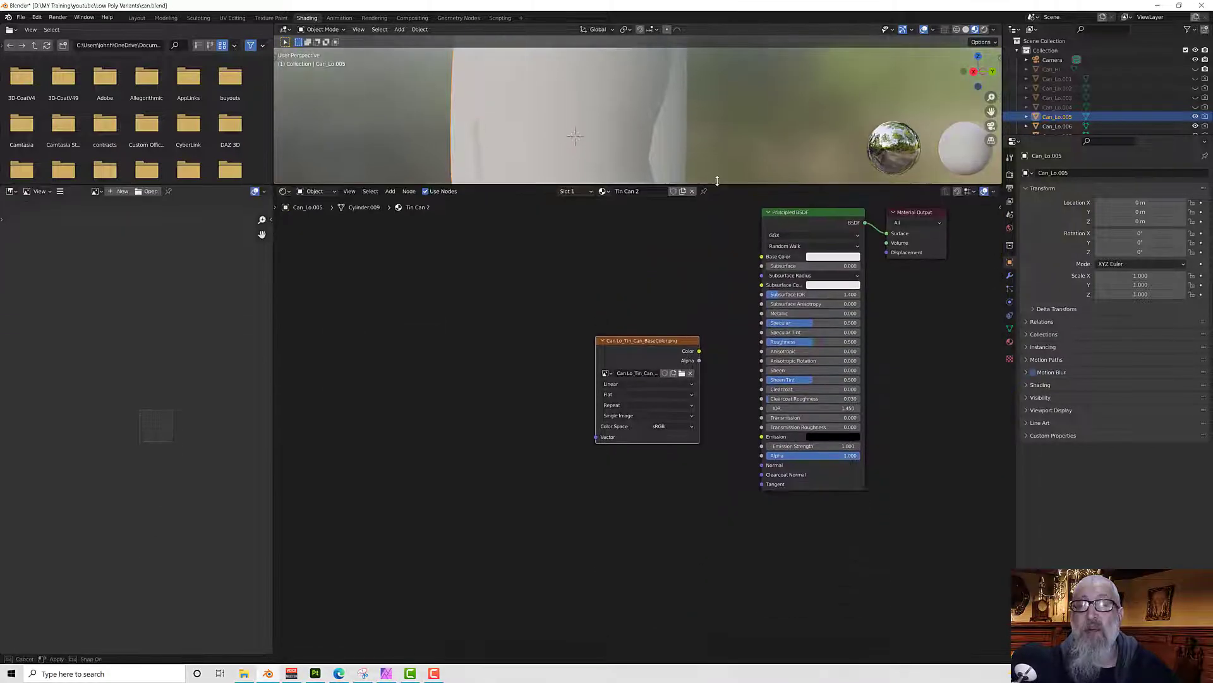
left_click_drag(647, 340, 761, 260)
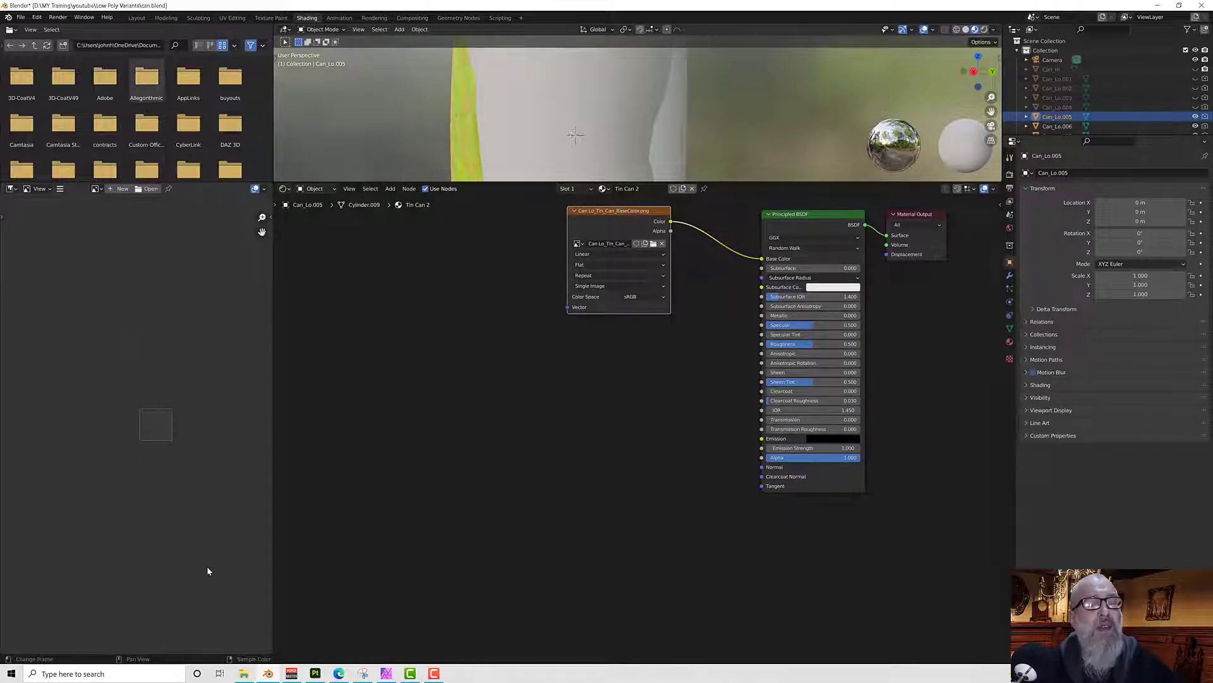
Add the Can folder's Normal and Metallic images to the Tin Can 2 node graph and connect the Metallic image's color to Metallic.
left_click(248, 675)
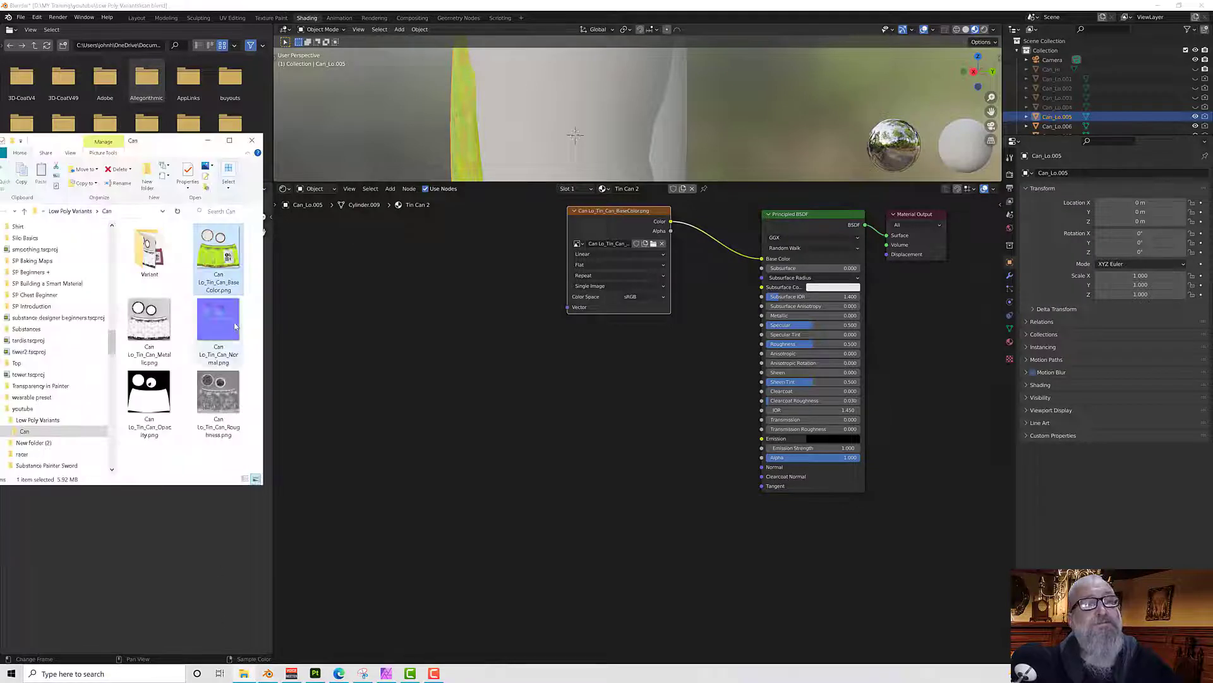
left_click_drag(218, 322, 519, 504)
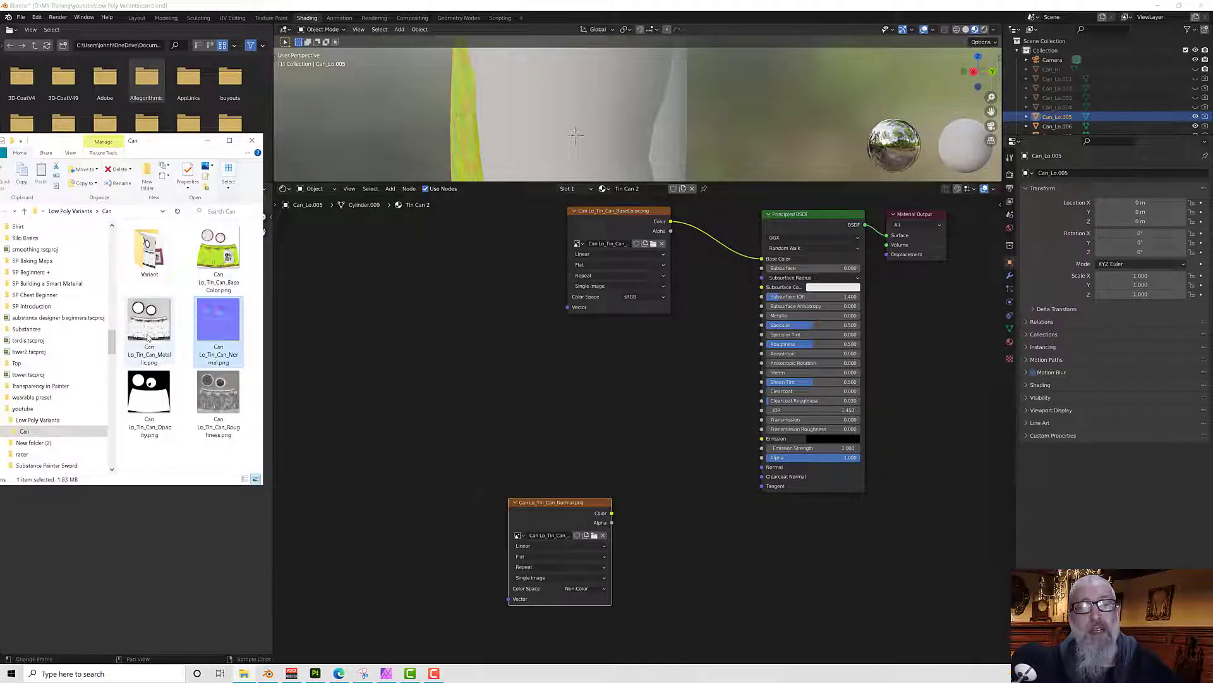
left_click_drag(147, 324, 517, 333)
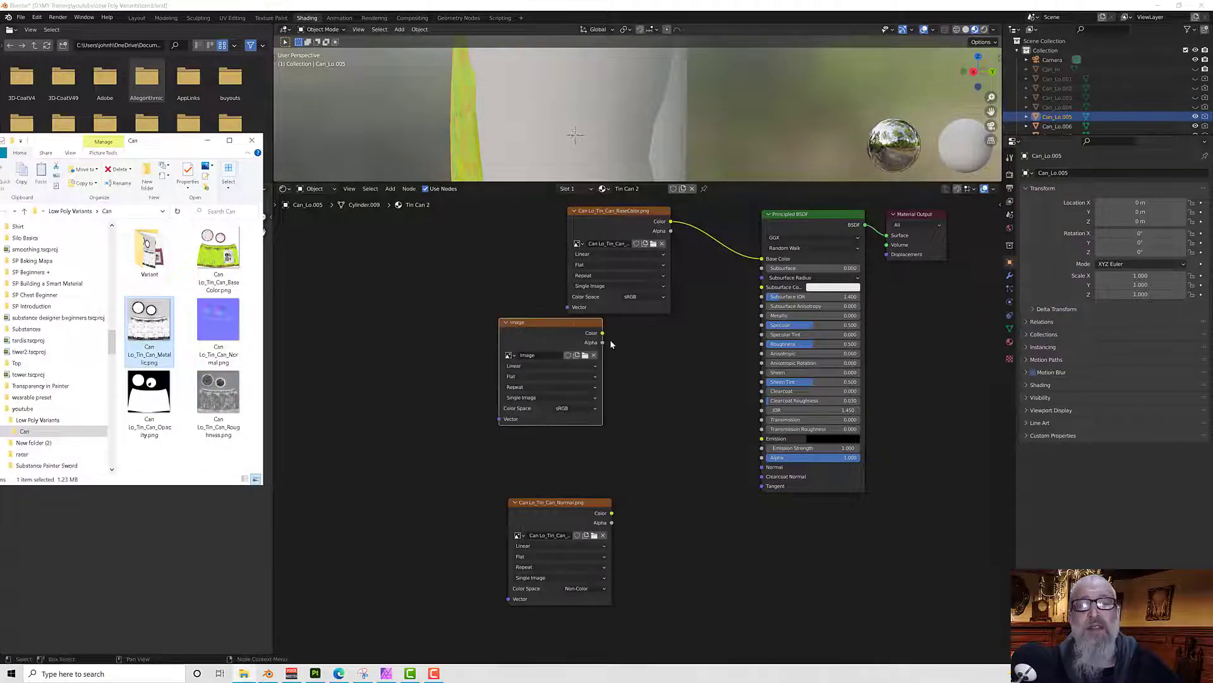
left_click_drag(602, 334, 762, 316)
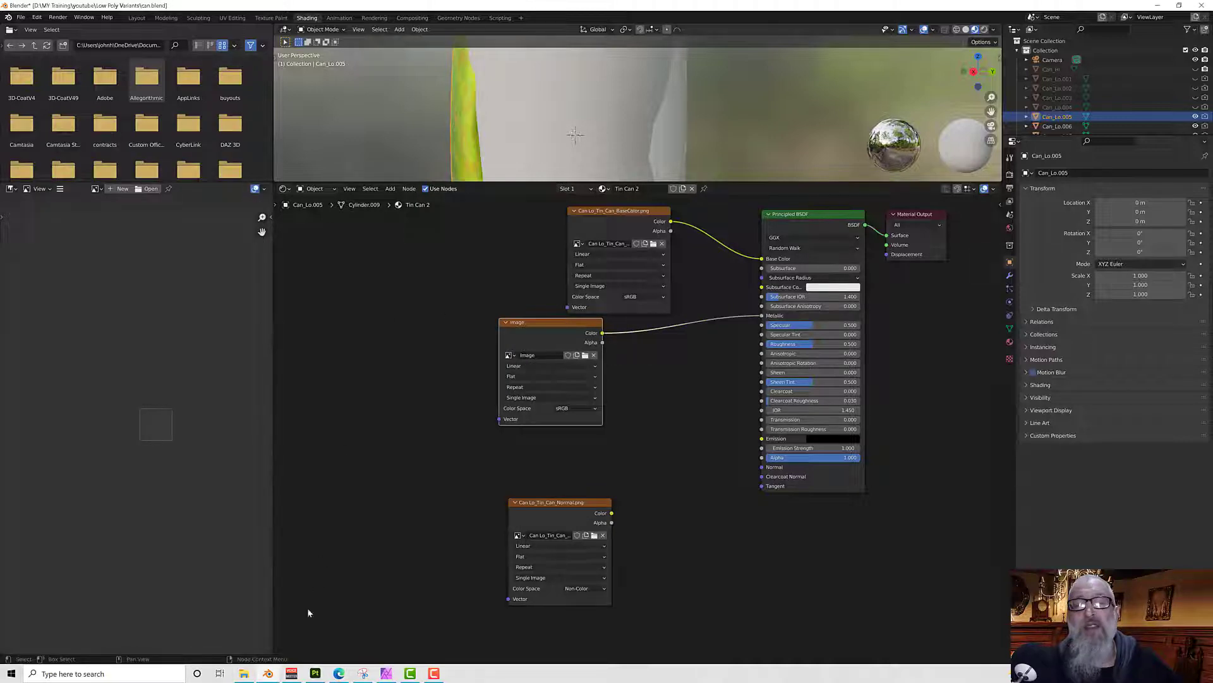
Add the Can folder's Roughness image to the Tin Can 2 node graph and connect its color to the Principled BSDF's Roughness.
left_click(244, 673)
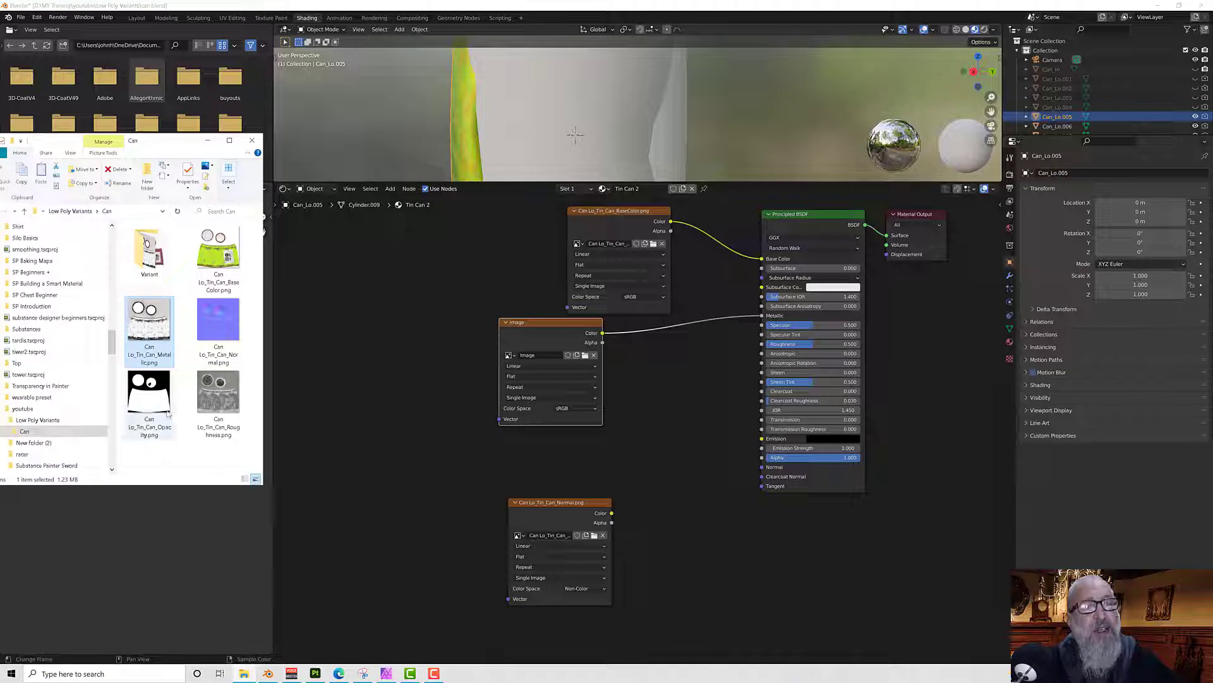
left_click_drag(218, 395, 534, 455)
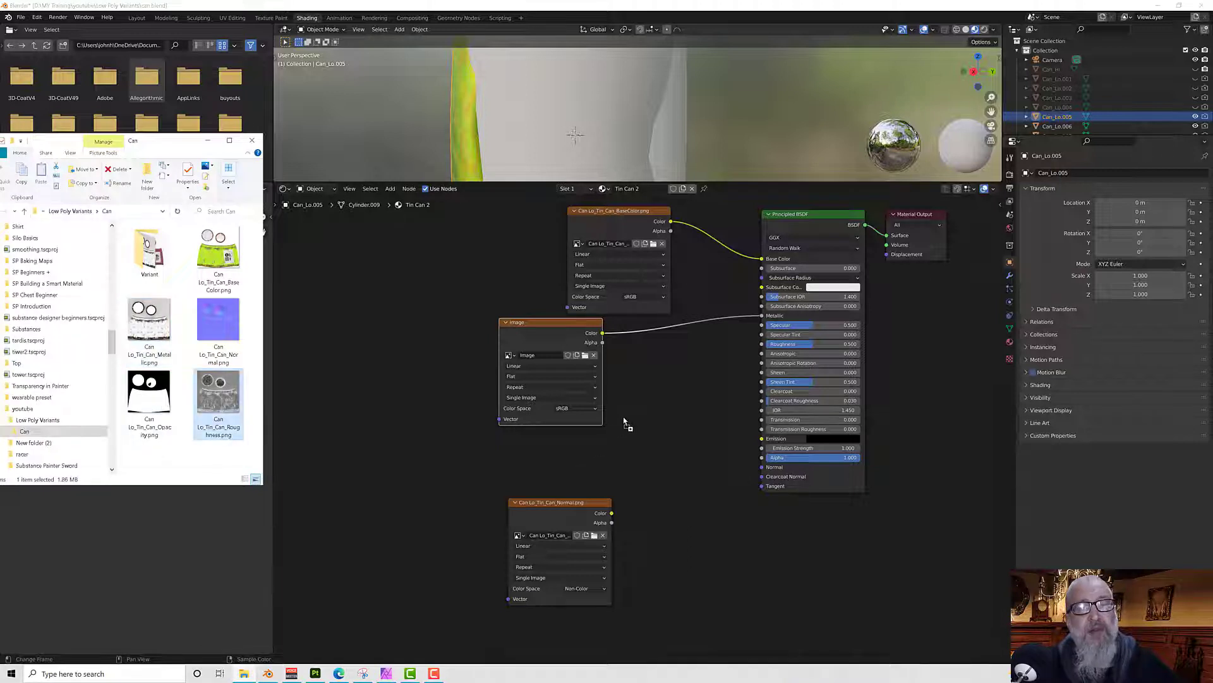
left_click_drag(624, 421, 625, 422)
left_click_drag(714, 430, 761, 343)
left_click_drag(662, 414, 521, 383)
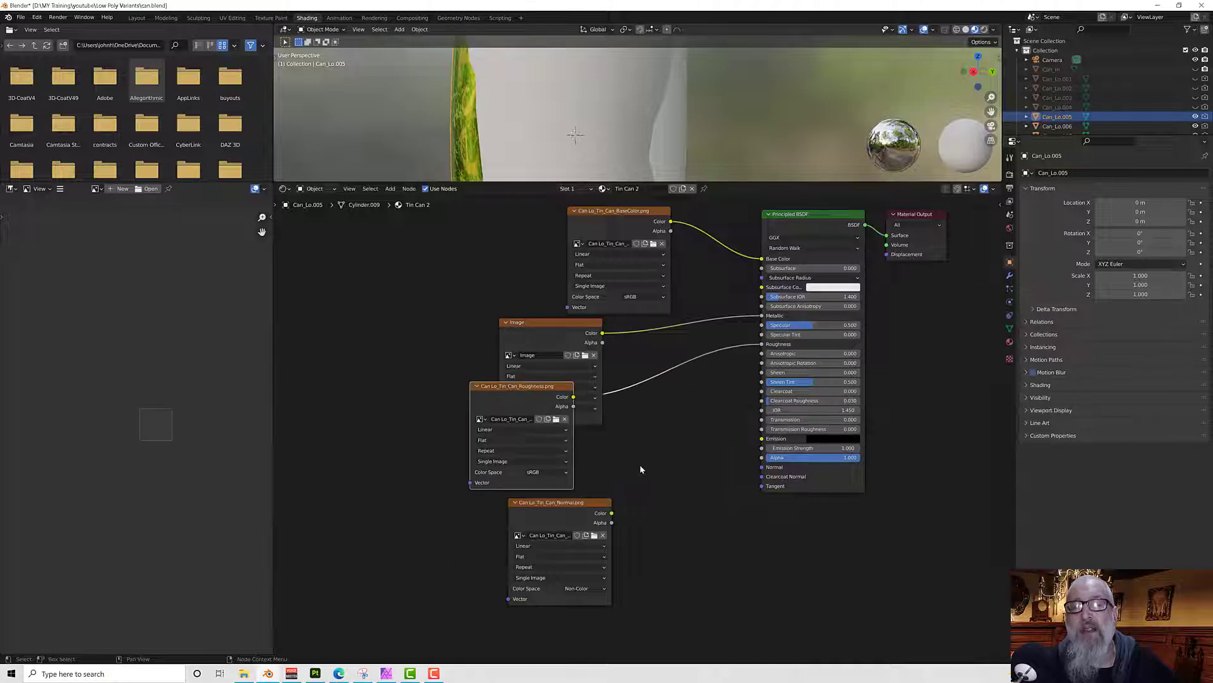
Add a Normal Map node and connect the Normal image's color through it to the Principled BSDF's Normal input, keeping the Non-Color color space.
left_click(643, 465)
key("shift+a")
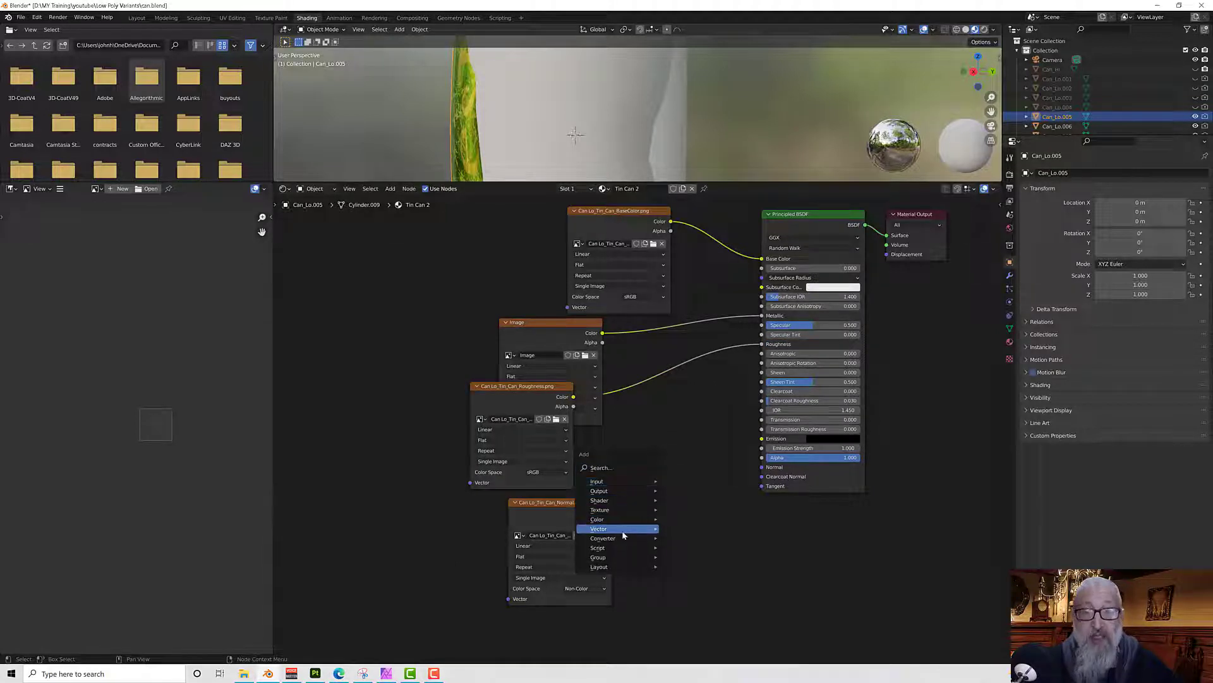
mouse_move(632, 528)
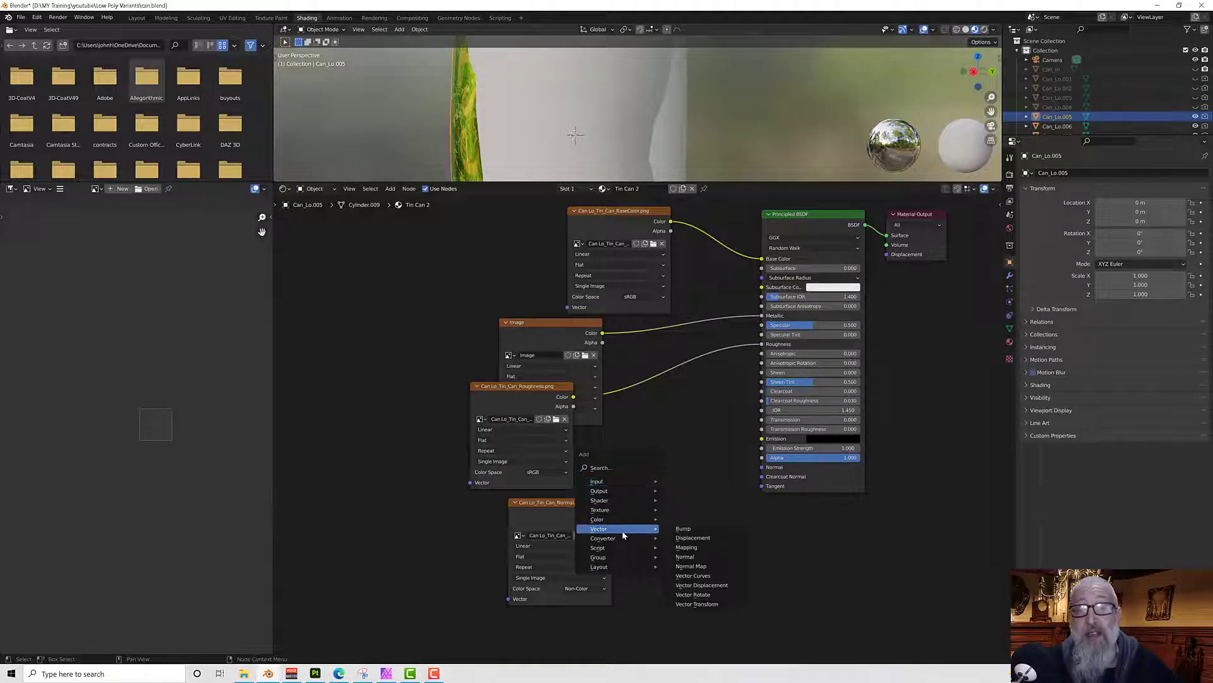
left_click(689, 566)
left_click(675, 467)
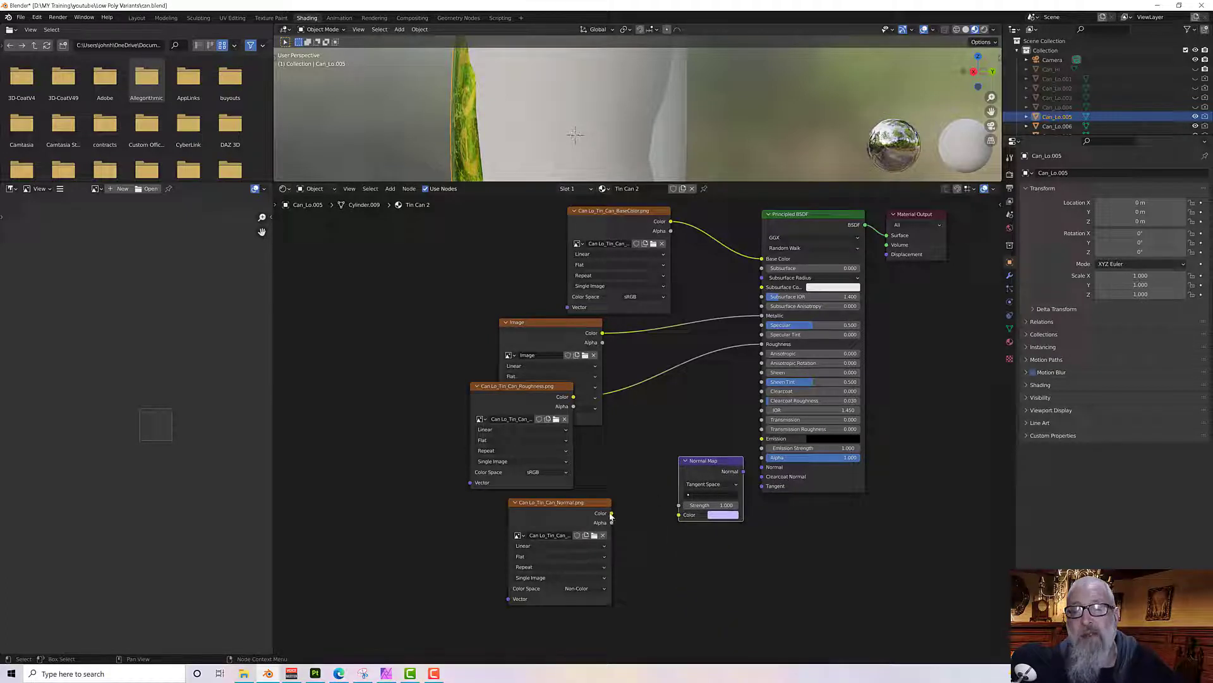
left_click_drag(611, 512, 679, 514)
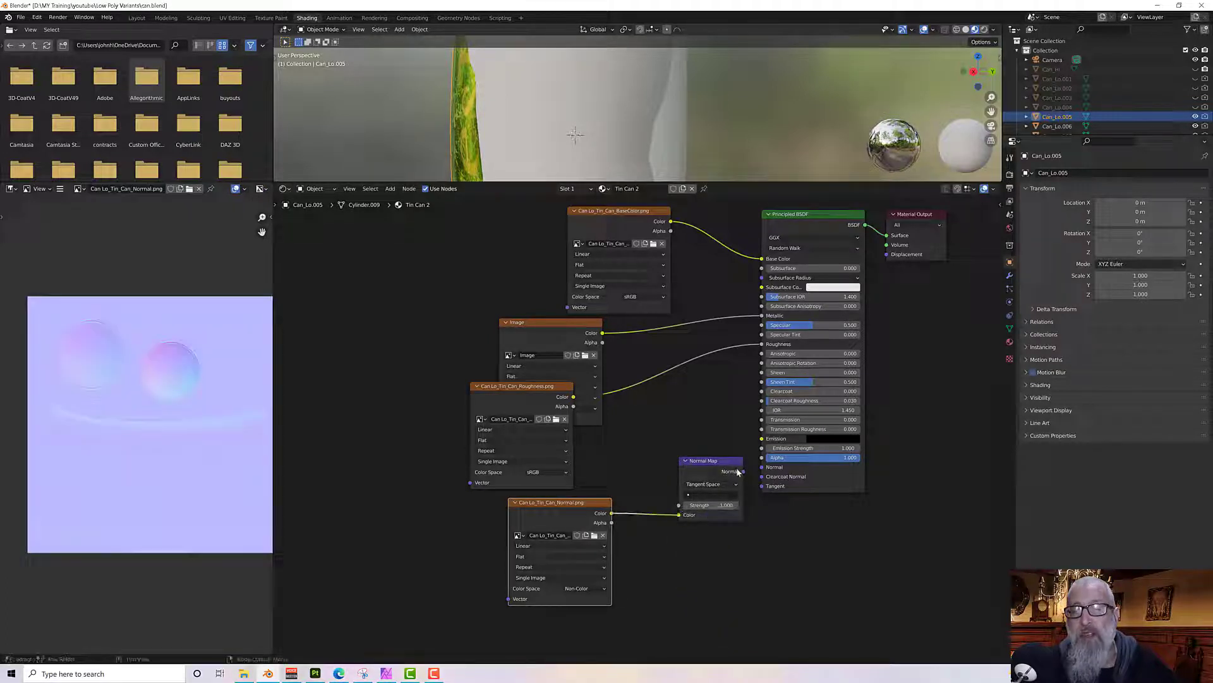
left_click_drag(744, 471, 762, 466)
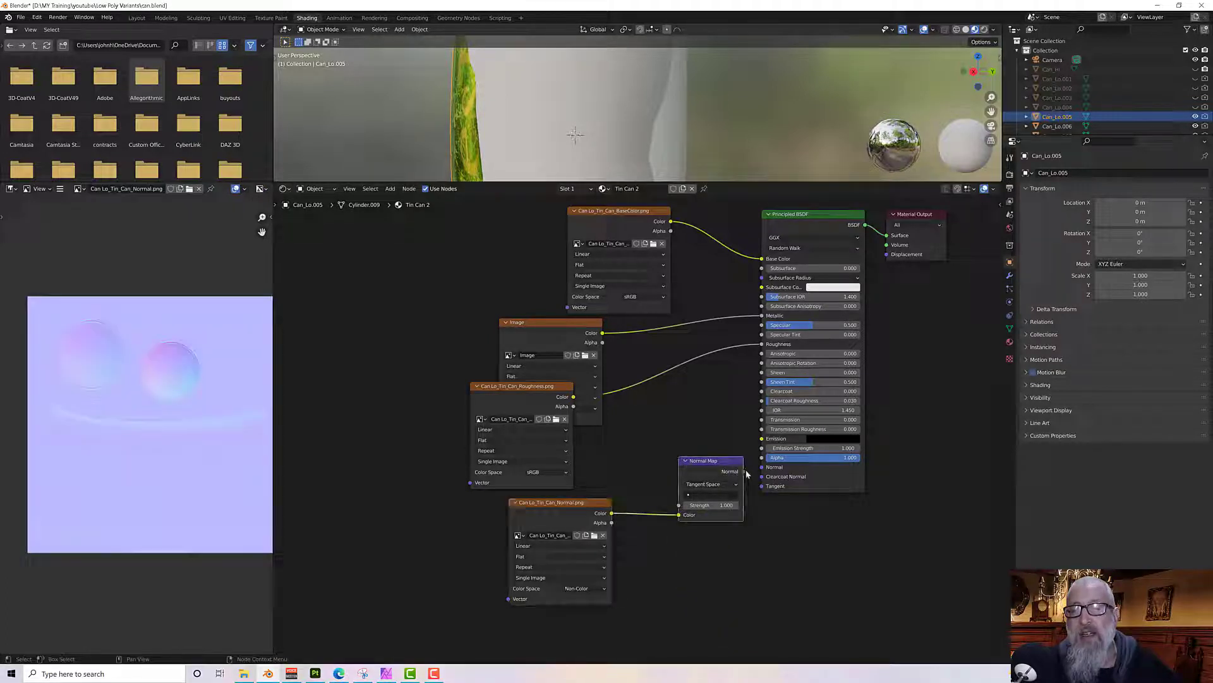
left_click(587, 588)
left_click(582, 552)
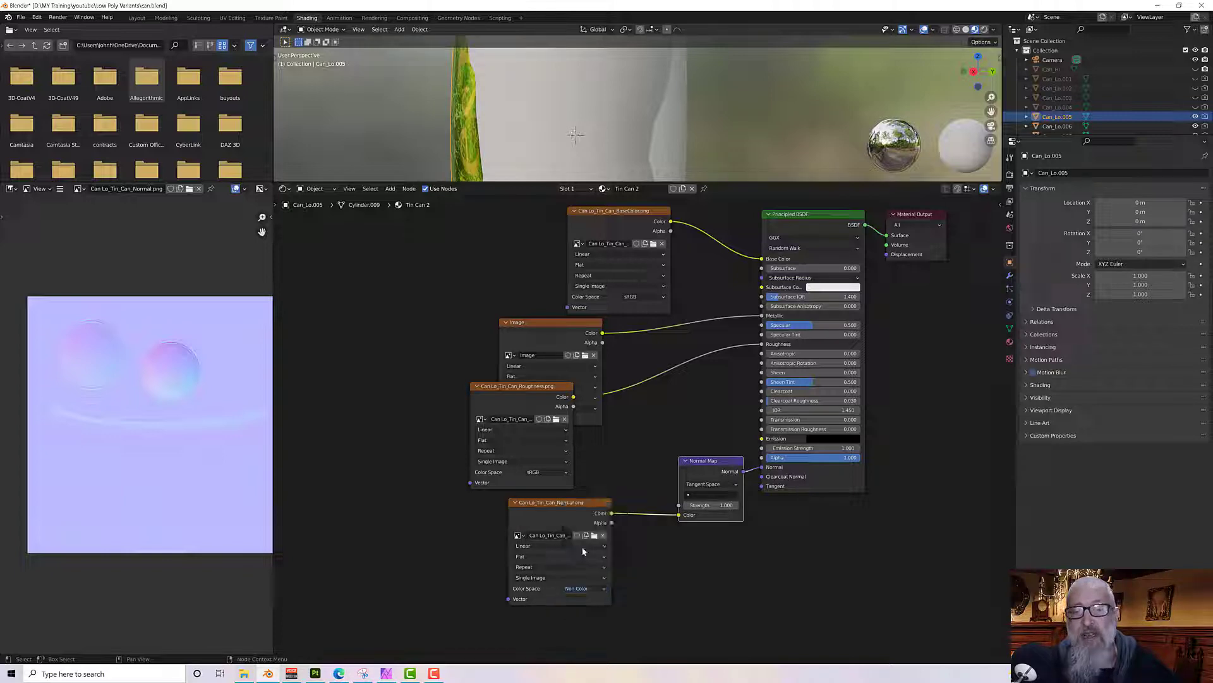
scroll(718, 347, "down", 3)
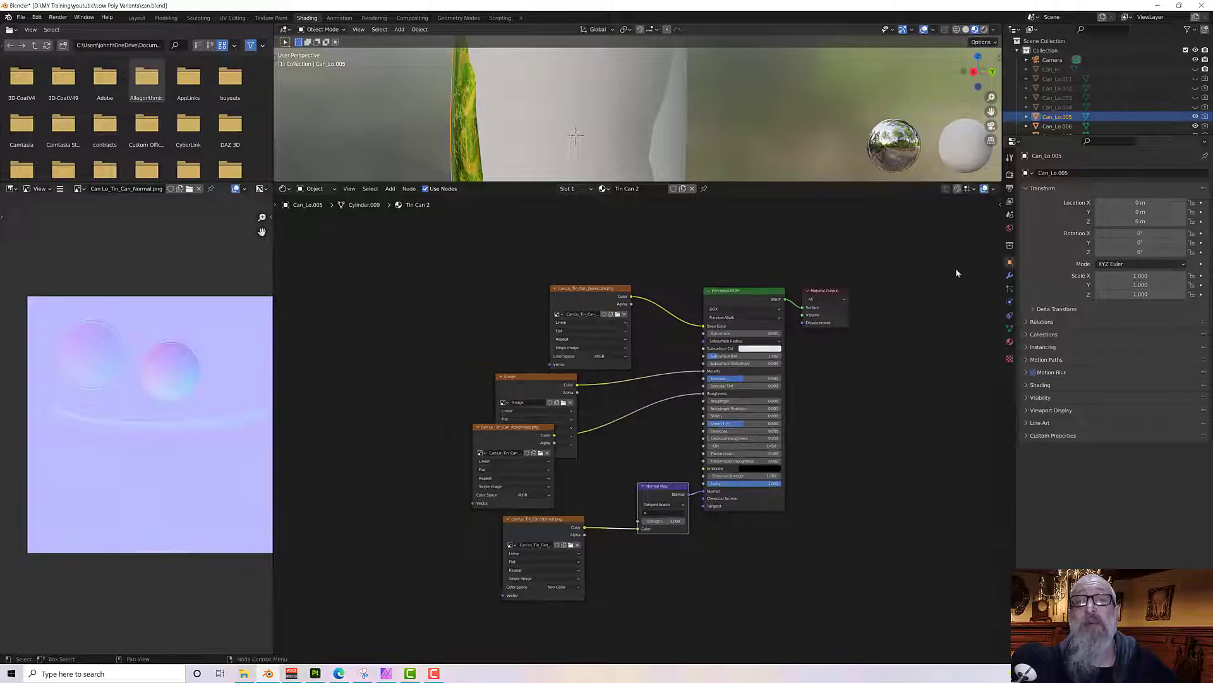
Assign the existing Tin Can 2 material to Can_Lo.006.
left_click(1052, 134)
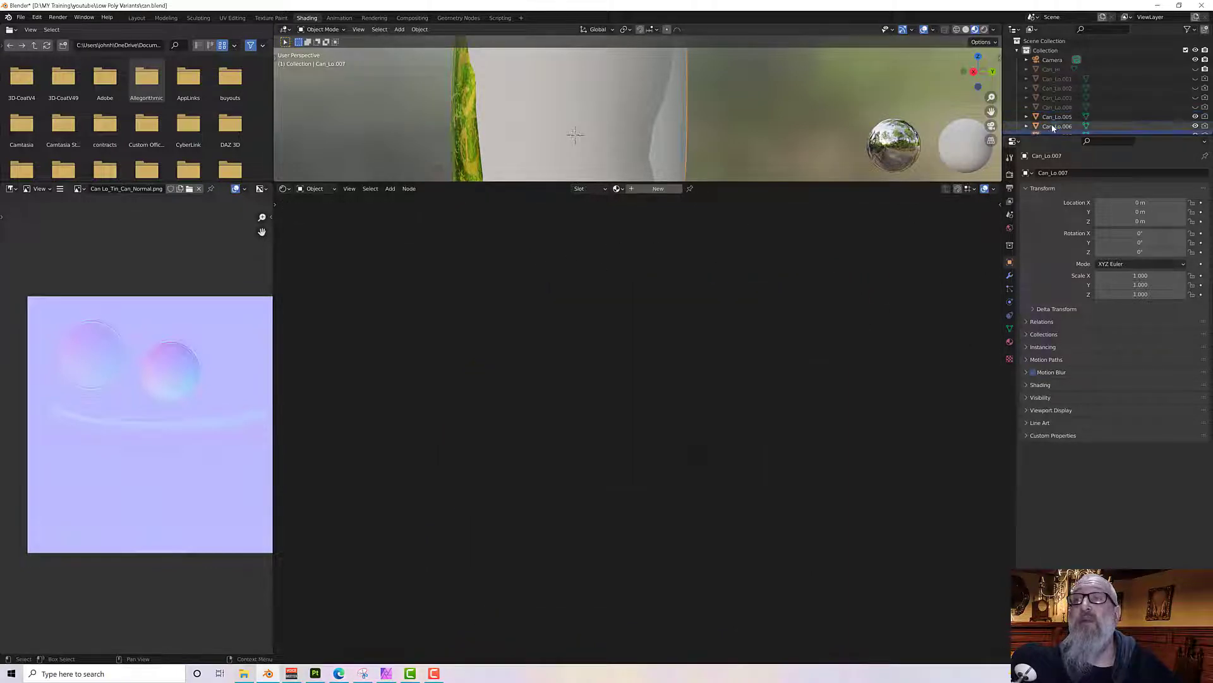
left_click(1054, 127)
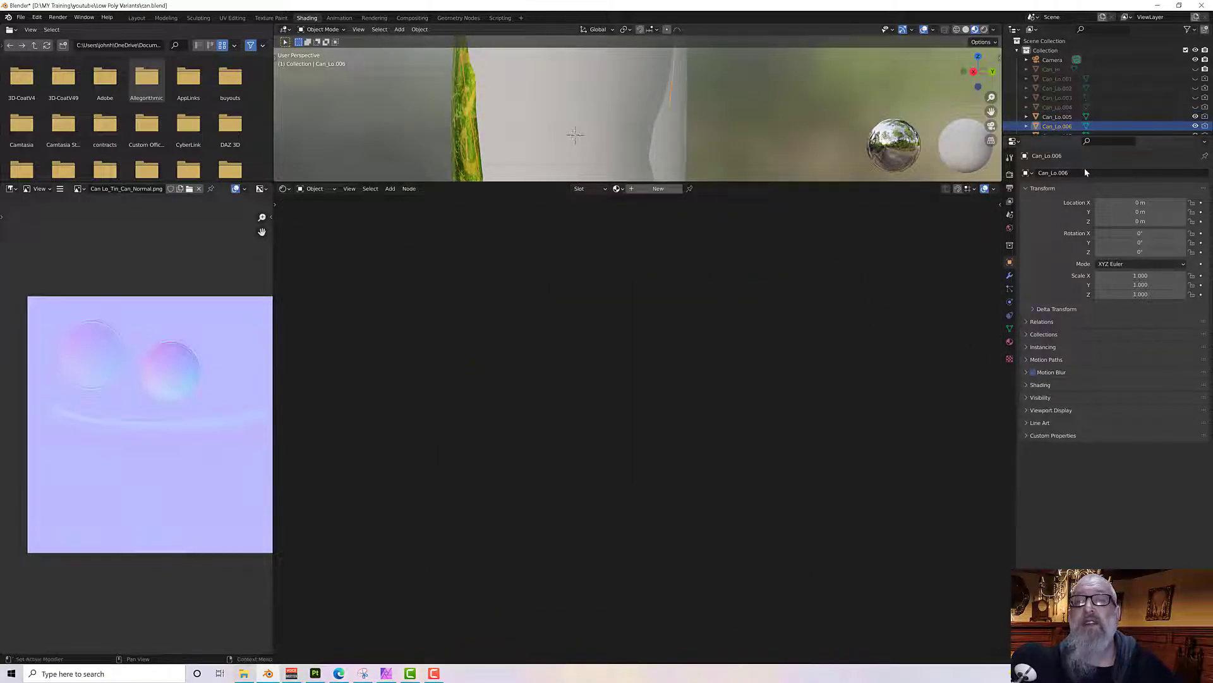
left_click(1010, 342)
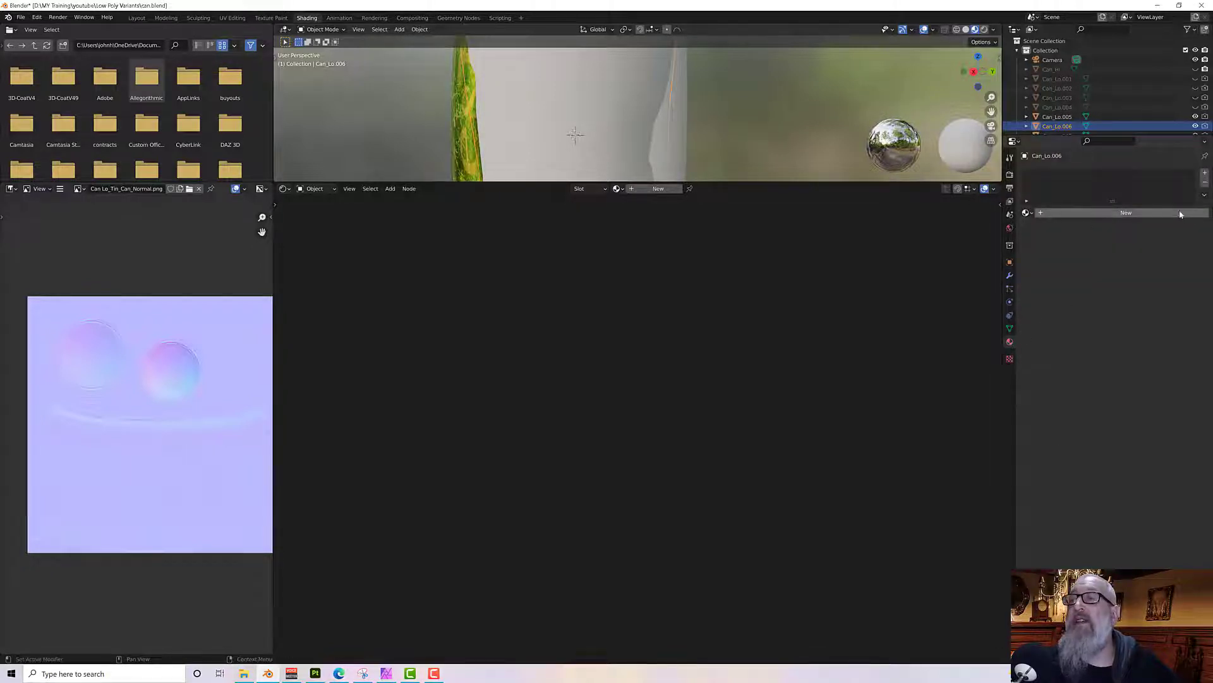
left_click(1026, 203)
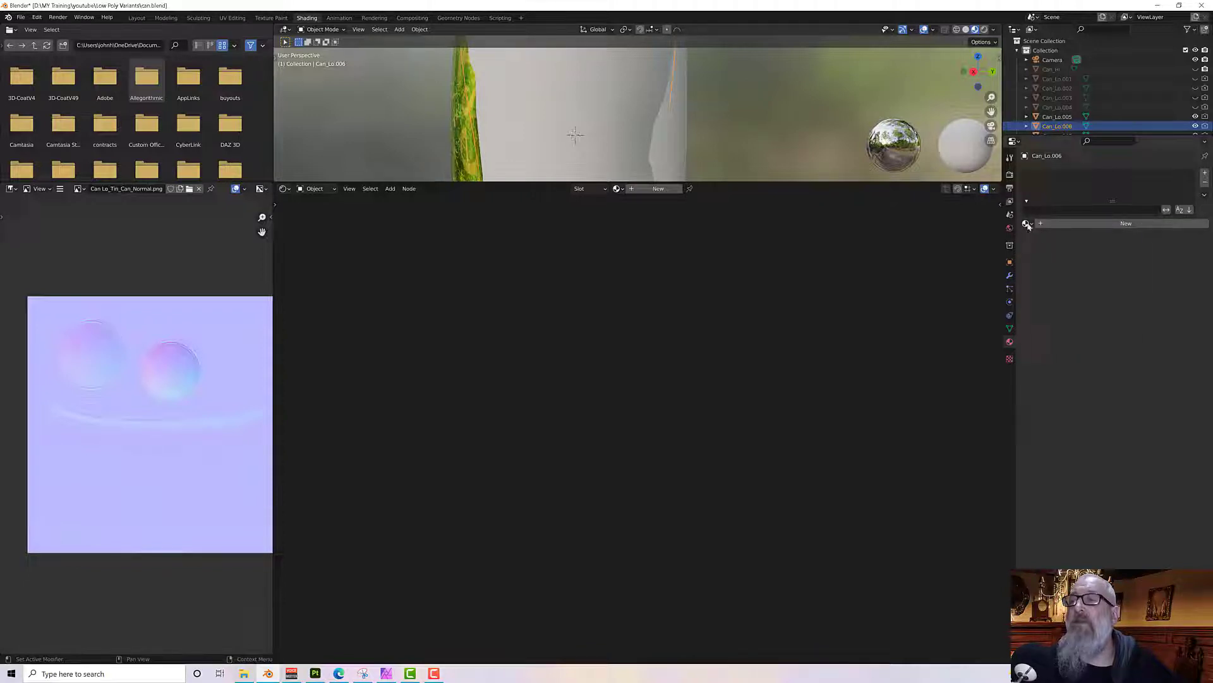
left_click(1027, 225)
left_click(1062, 243)
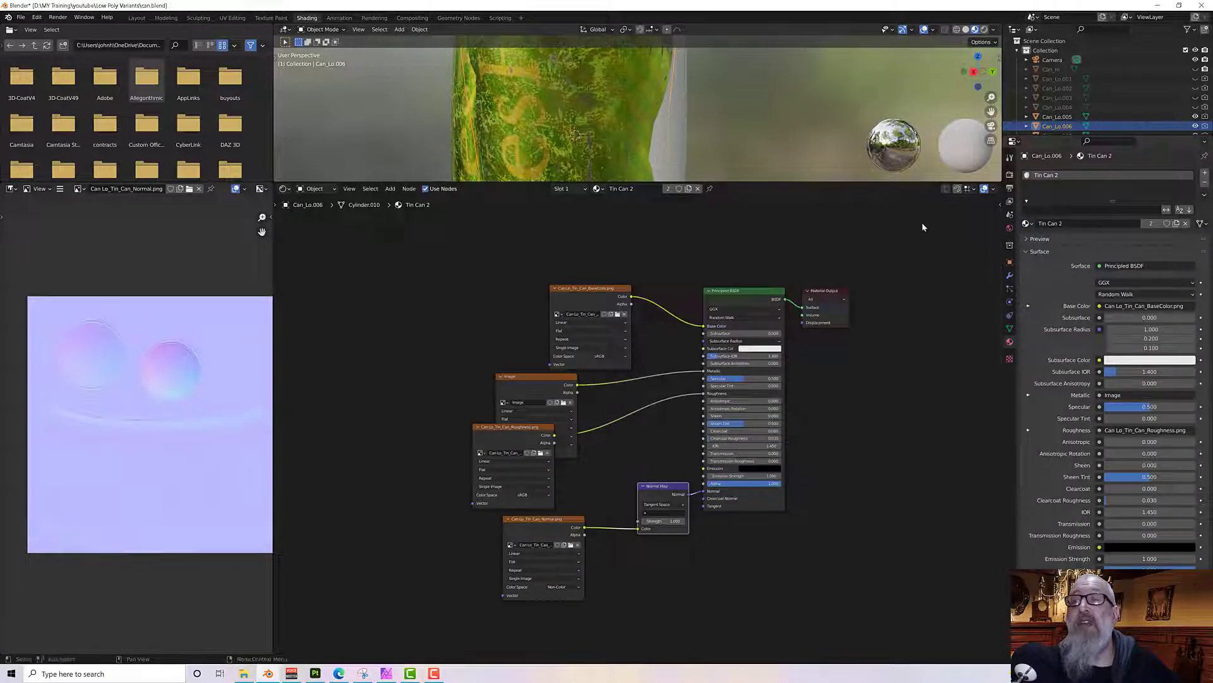
Assign the existing Tin Can 2 material to Can_Lo.007.
scroll(1055, 120, "down", 2)
left_click(1055, 112)
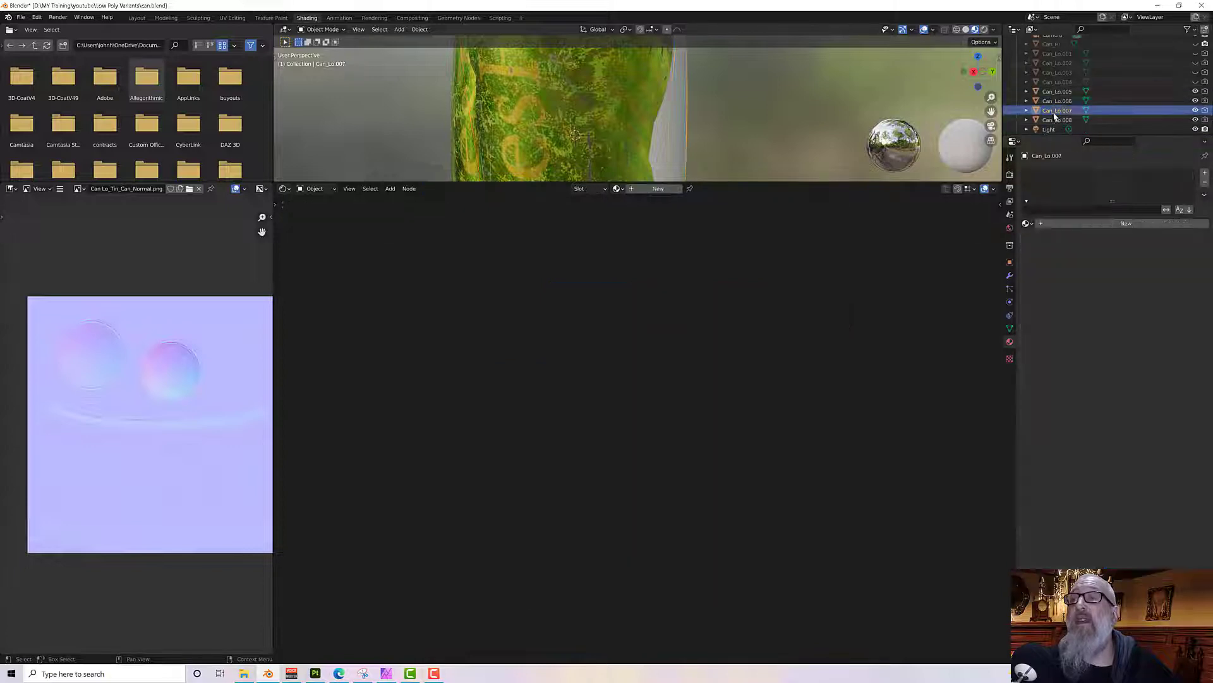
left_click(1027, 225)
left_click(1062, 242)
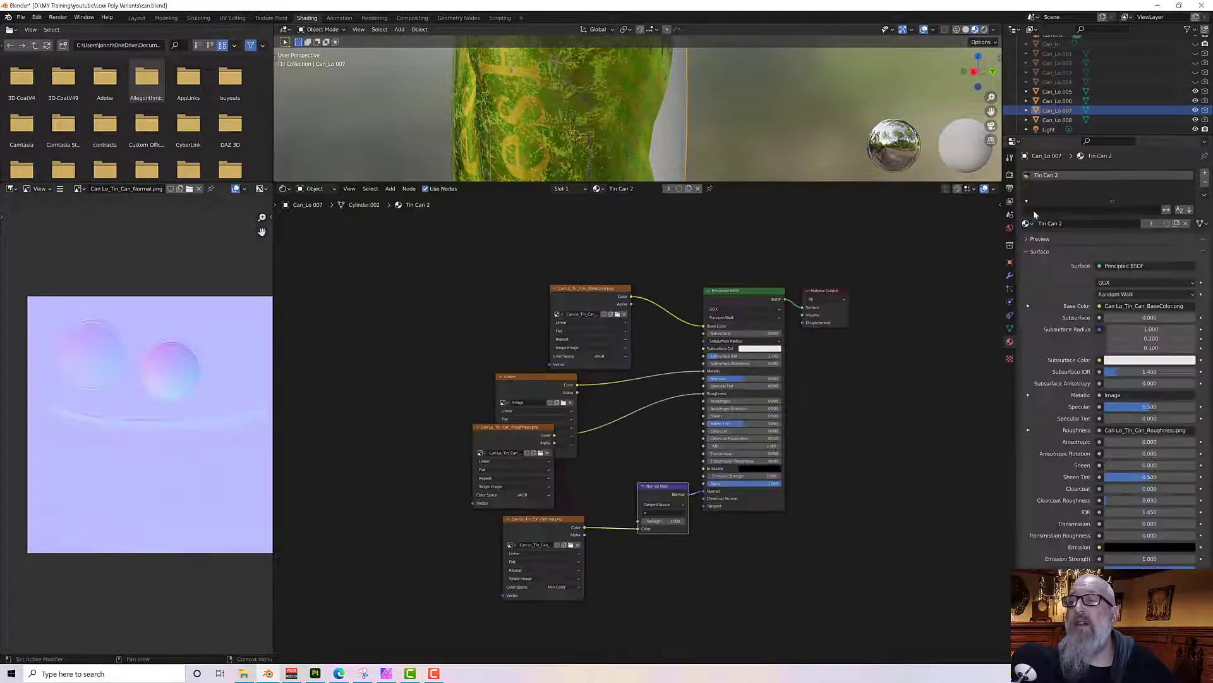
Assign the existing Tin Can 2 material to Can_Lo.008.
left_click(1057, 119)
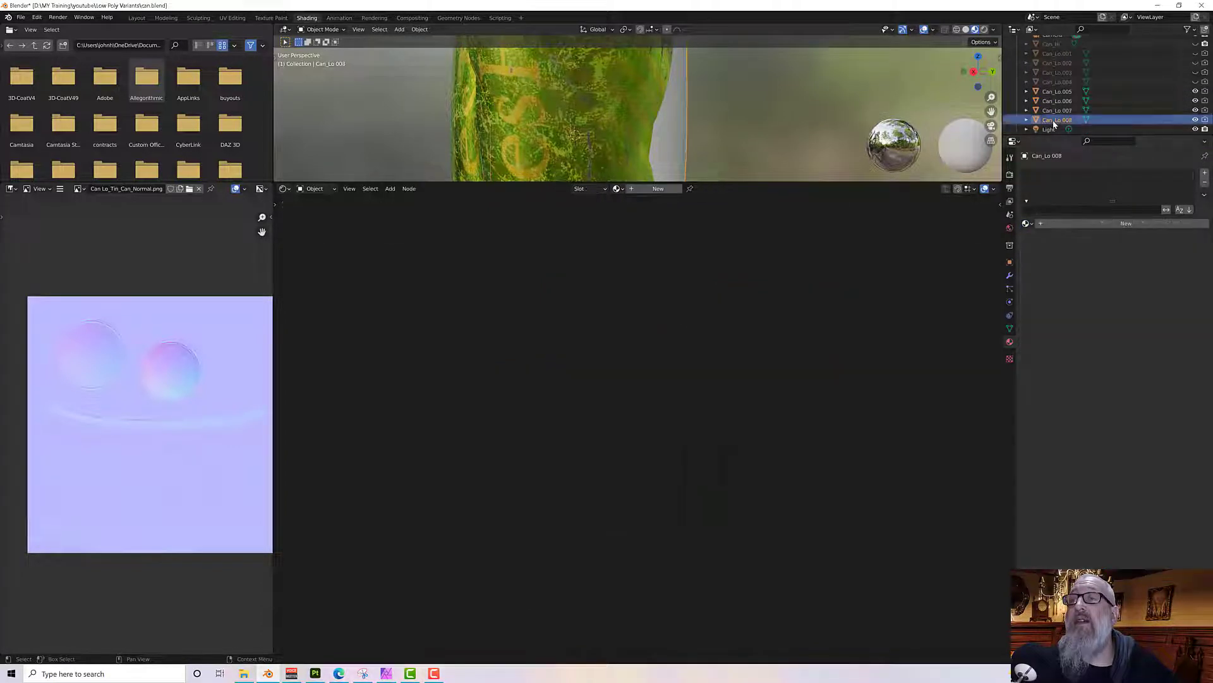
left_click(1027, 223)
left_click(1050, 253)
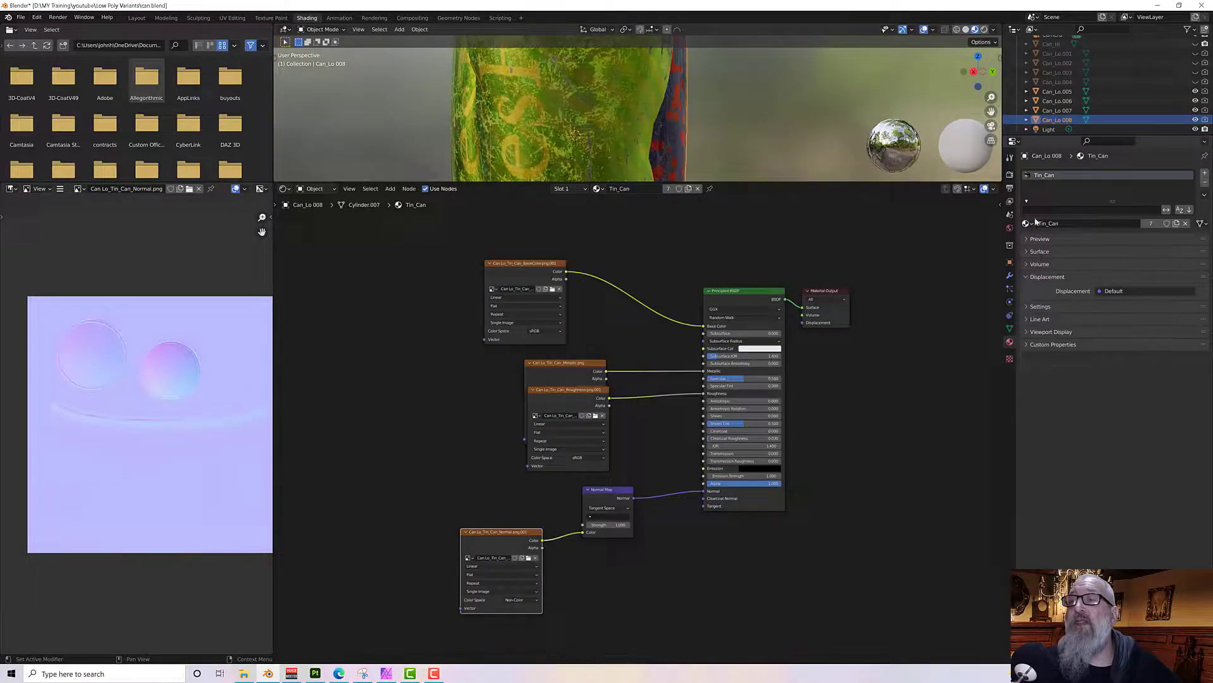
left_click(1027, 224)
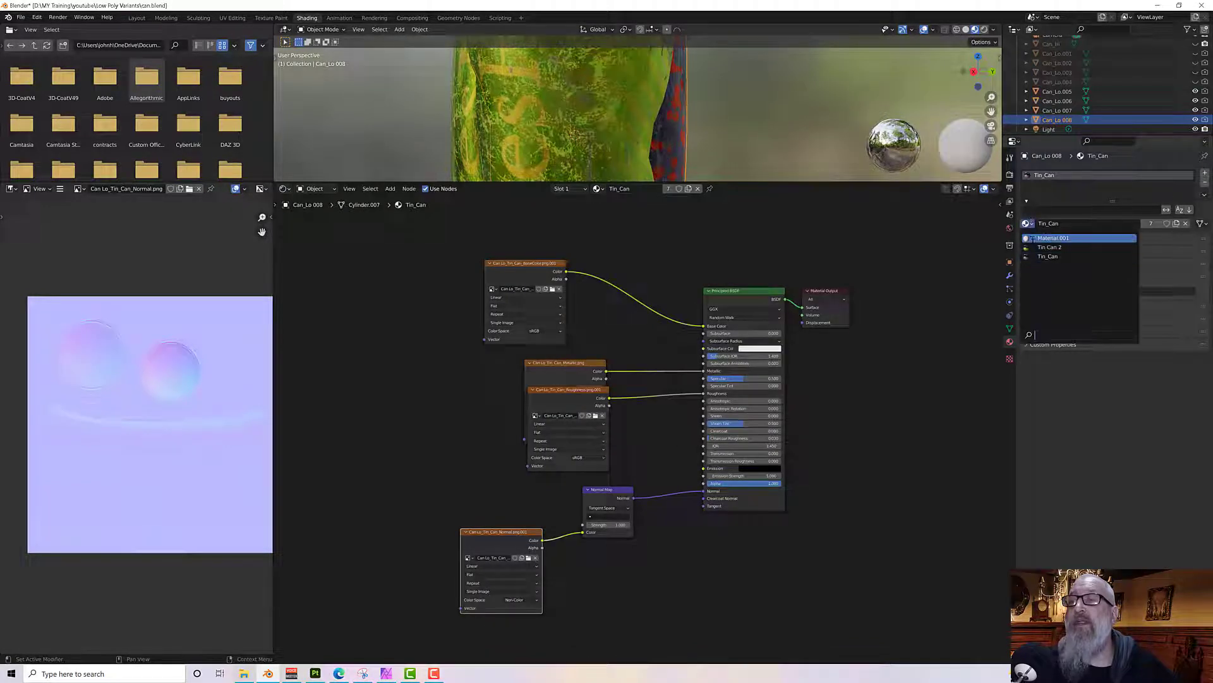
left_click(1049, 247)
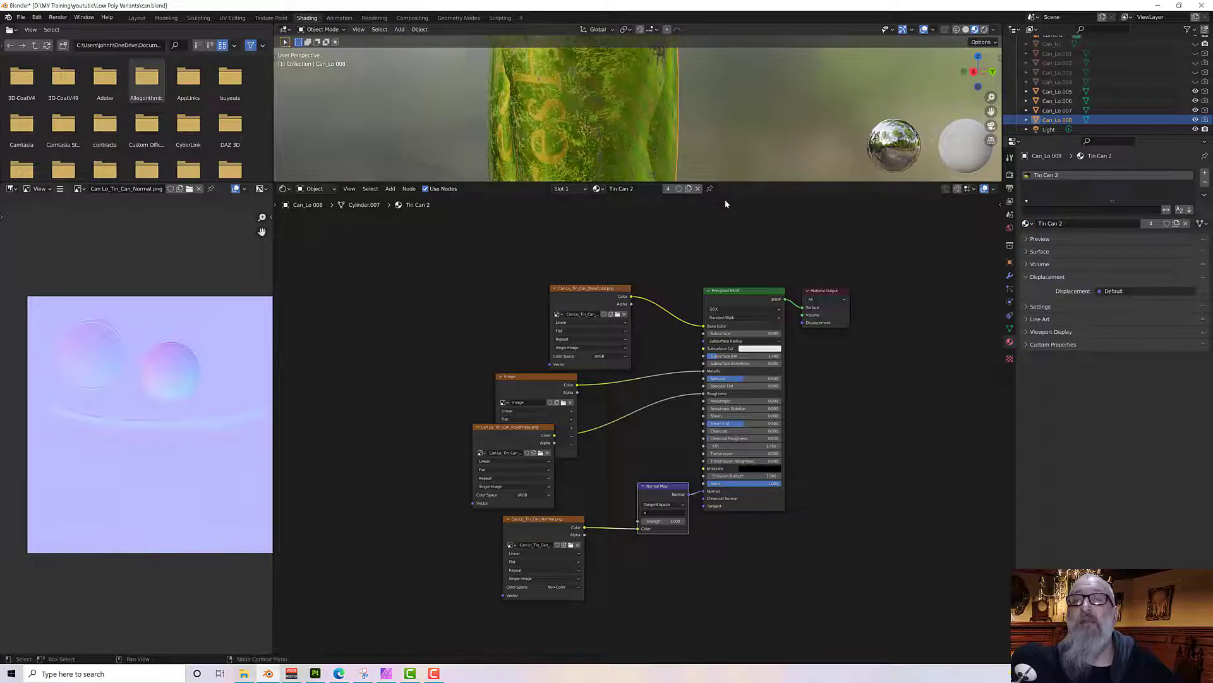
Enlarge the 3D viewport and unhide the cans Can_Lo.001 through Can_Lo.004.
left_click_drag(741, 183, 726, 497)
middle_click_drag(719, 368, 730, 331)
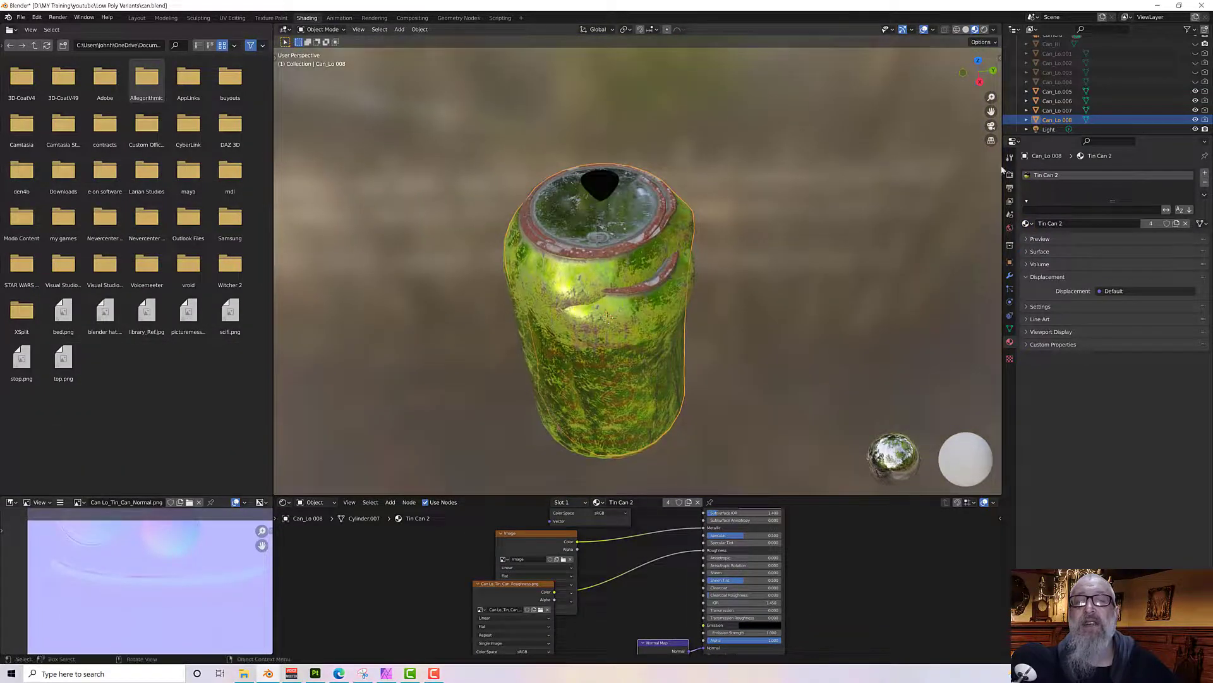
left_click(1196, 53)
left_click(1195, 63)
left_click(1196, 73)
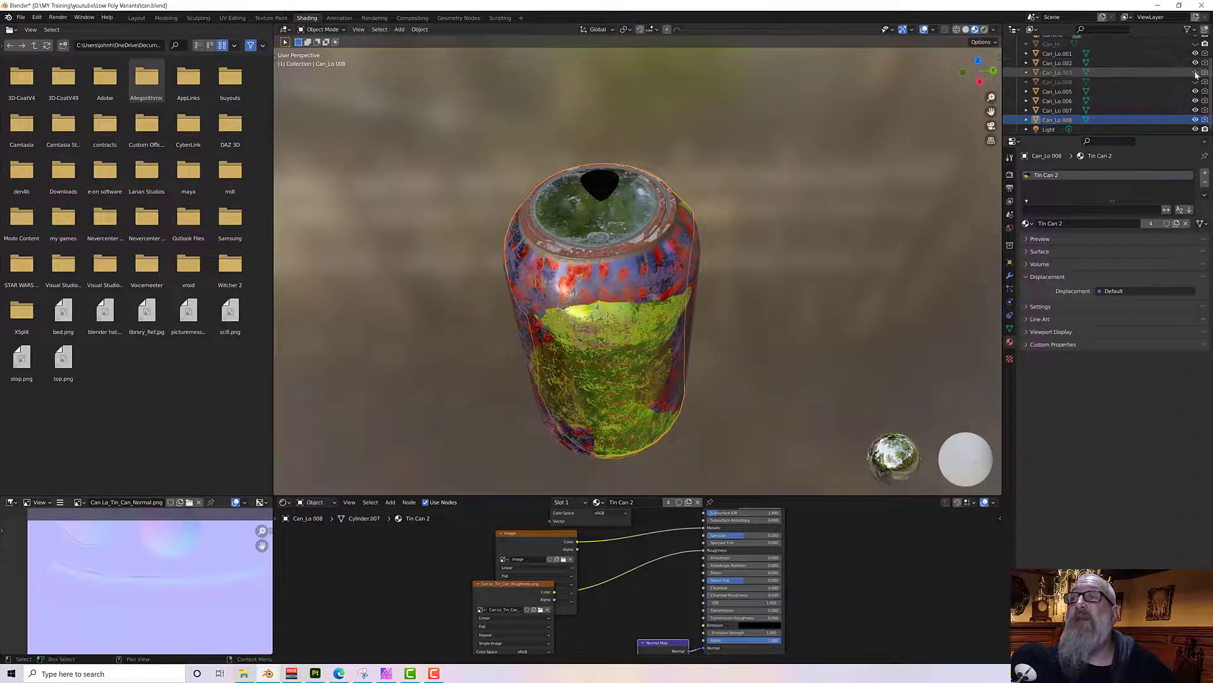
left_click(1196, 82)
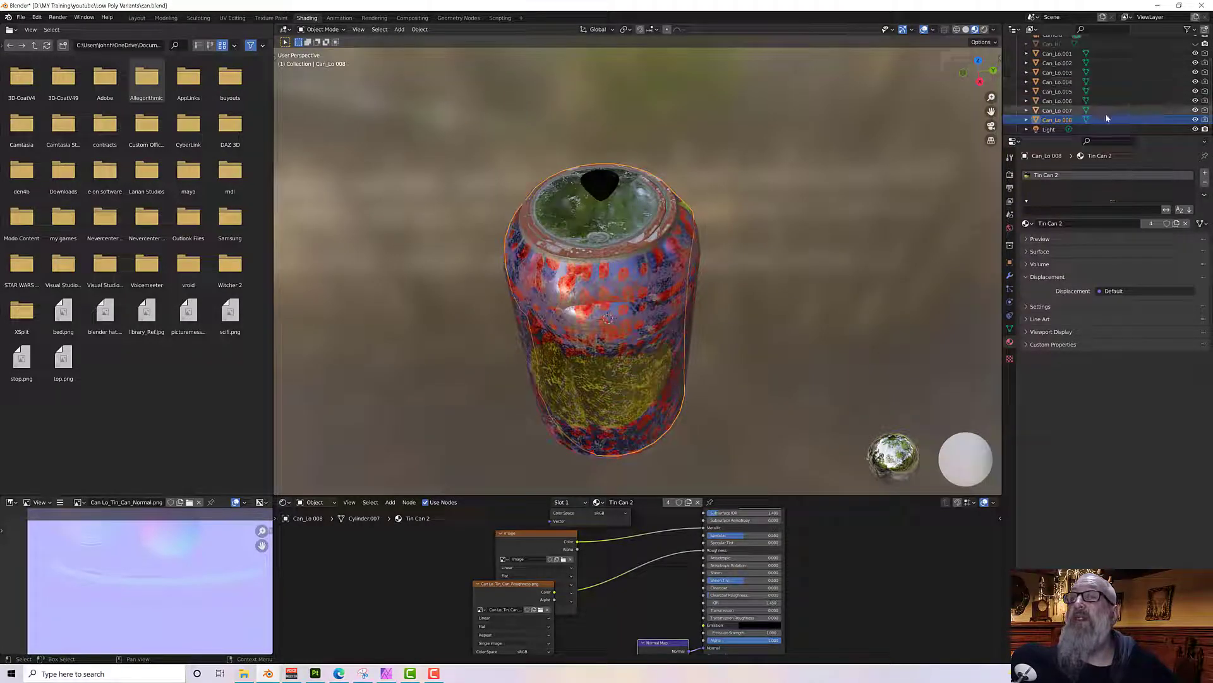